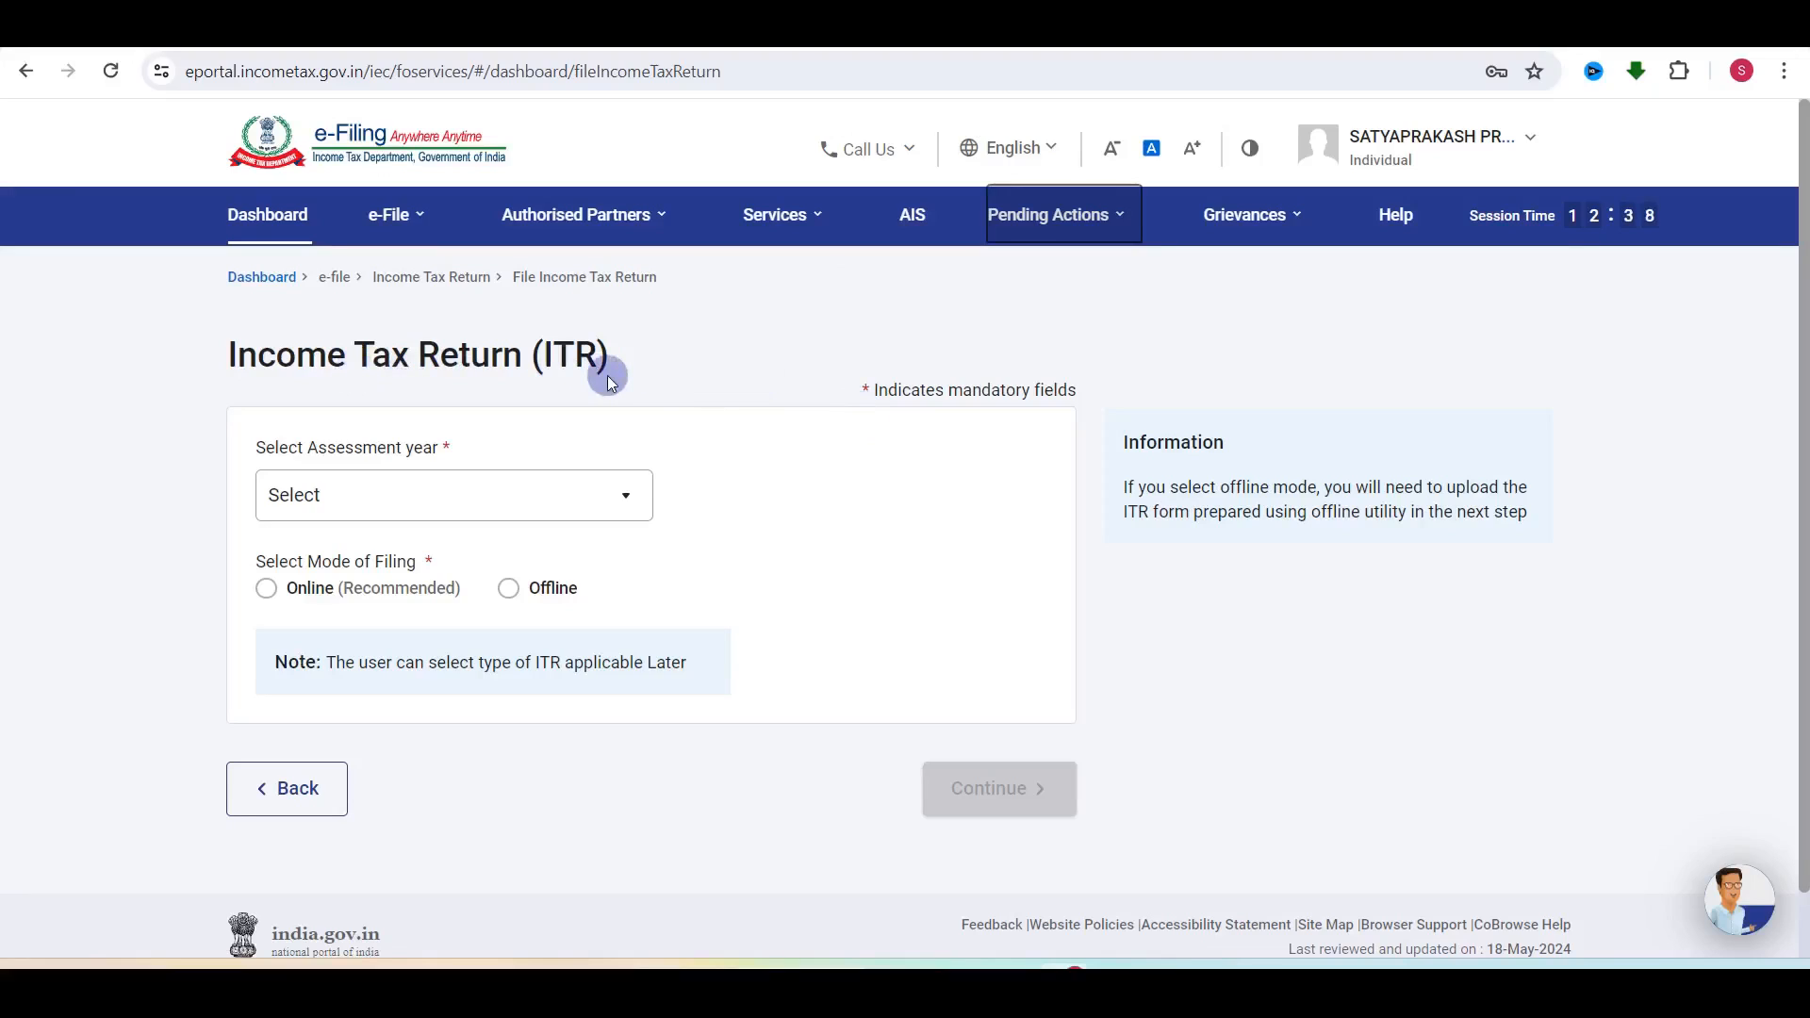
Step: Open the income tax return filing page and continue with assessment year 2024-25 in Online filing mode
click(392, 222)
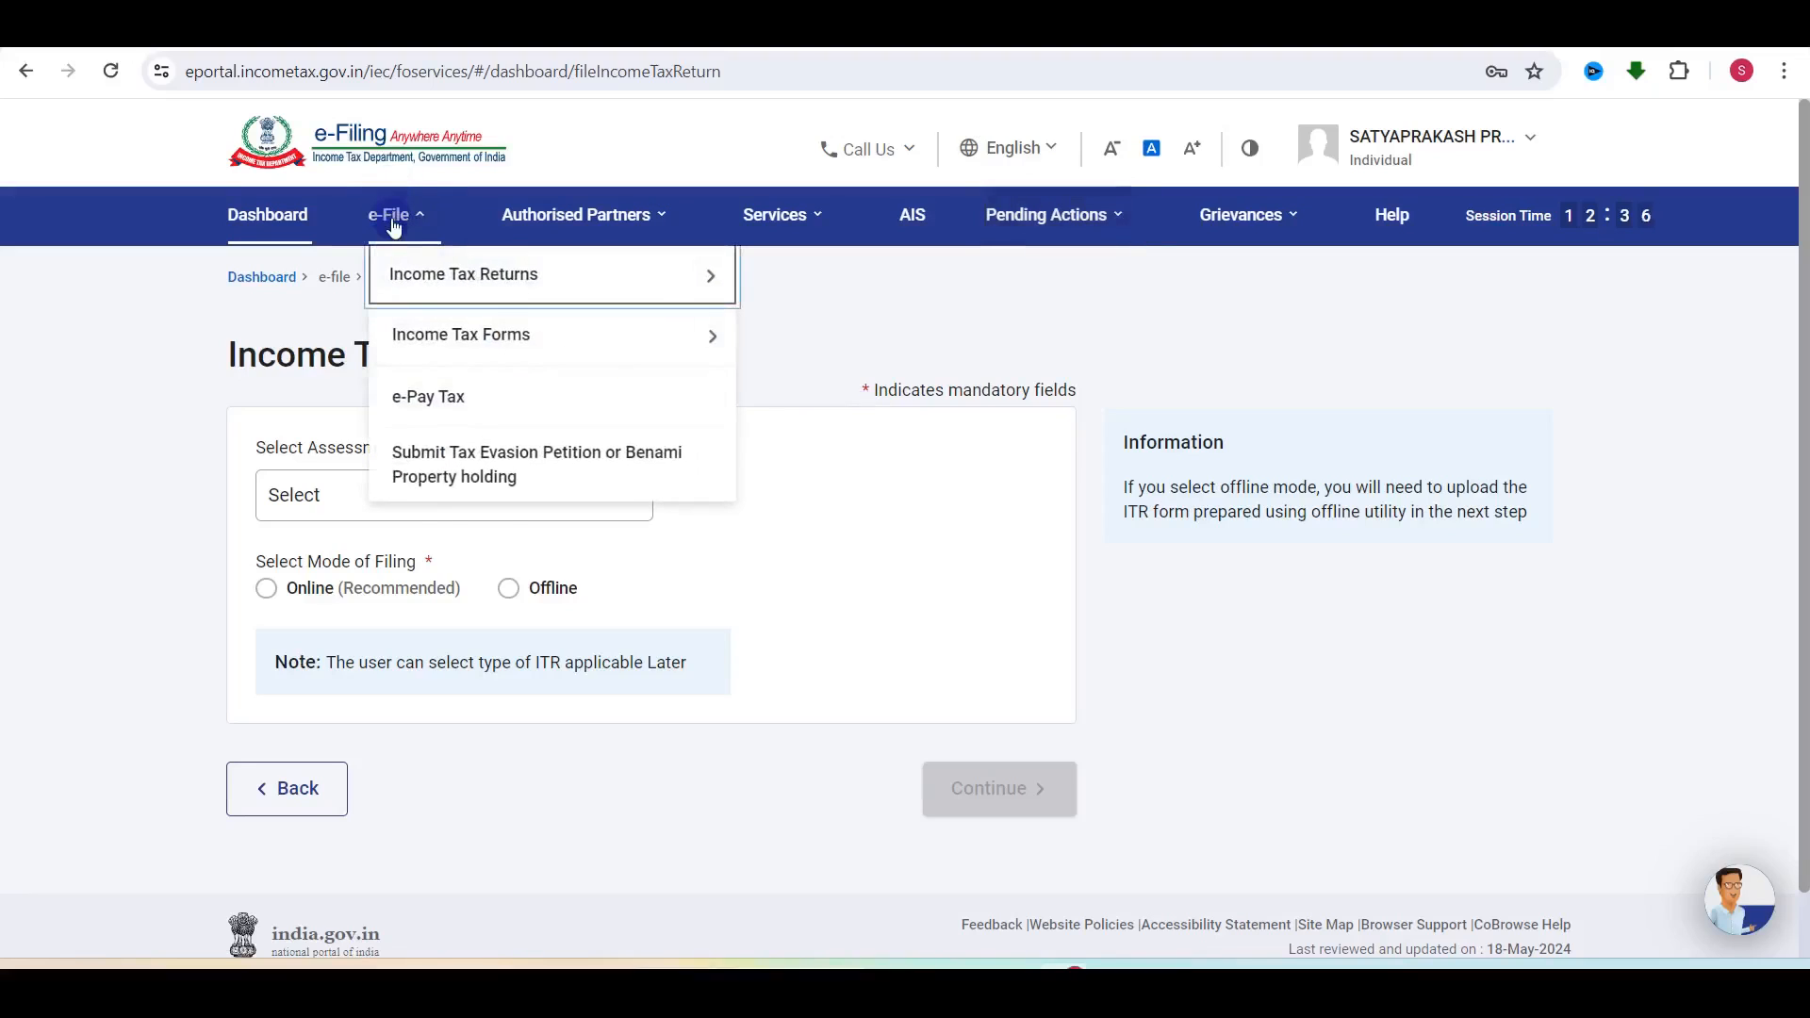
click(434, 276)
click(822, 272)
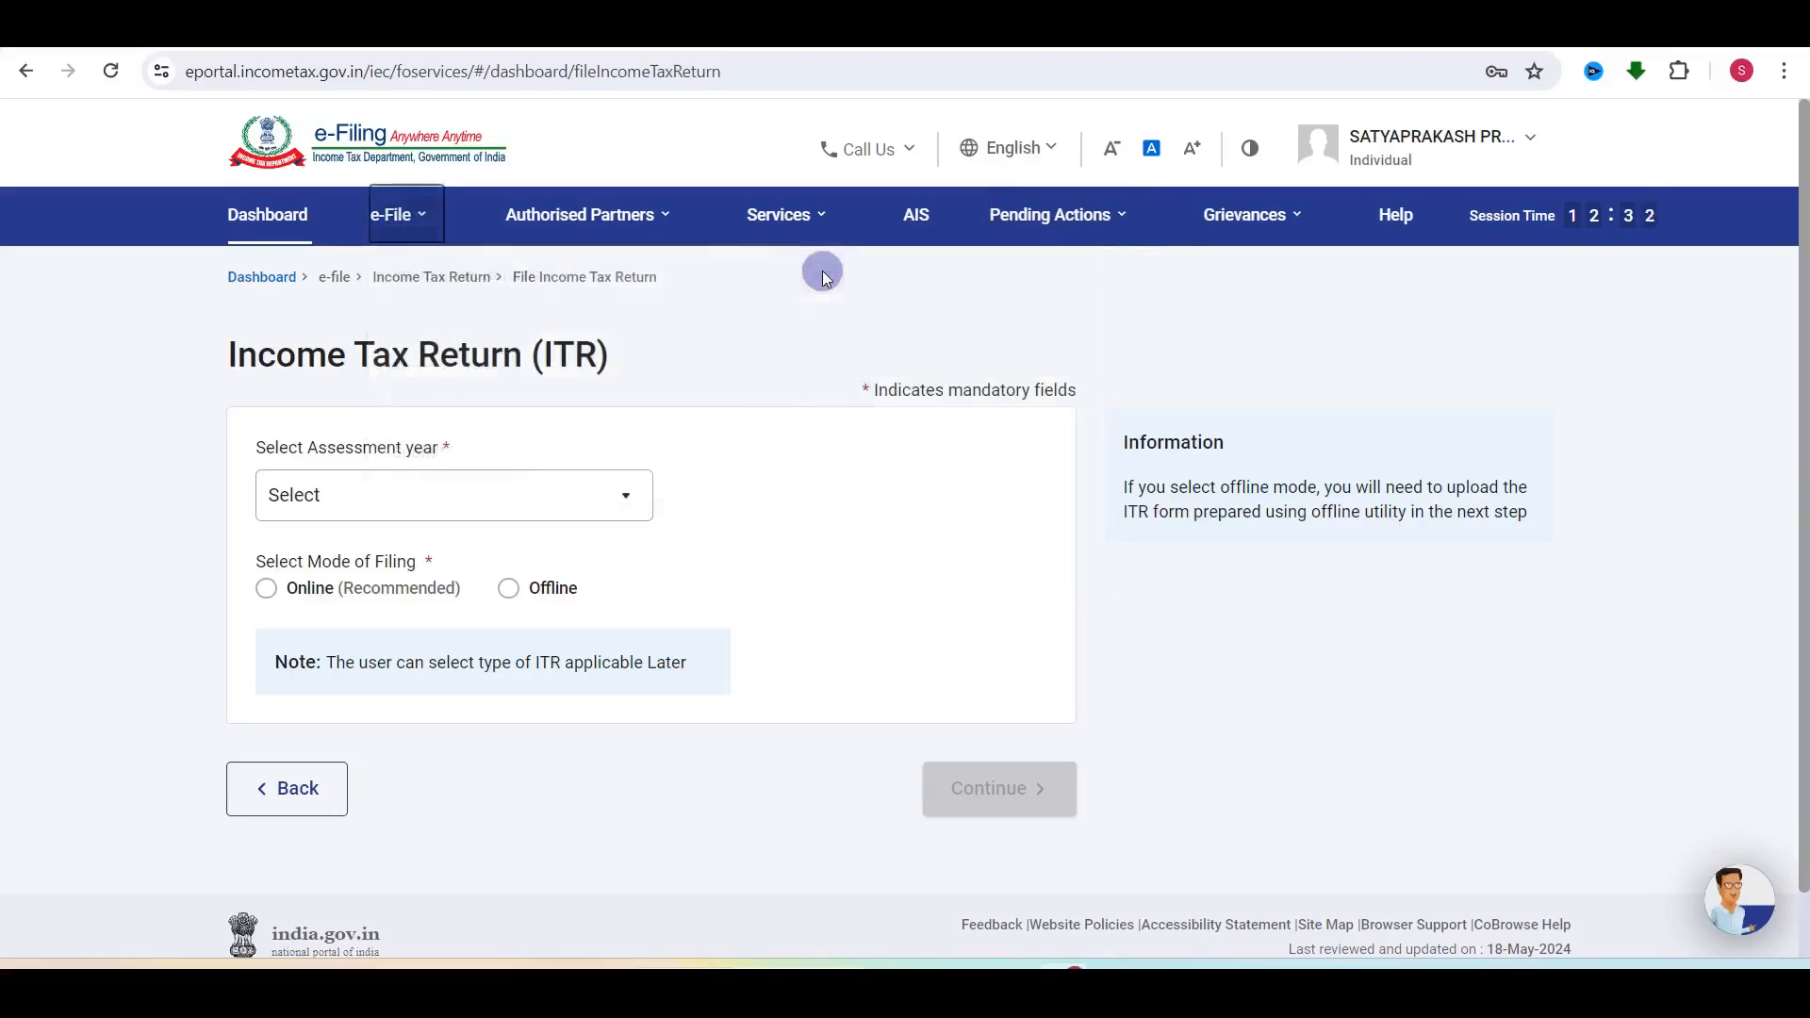
click(358, 497)
click(293, 601)
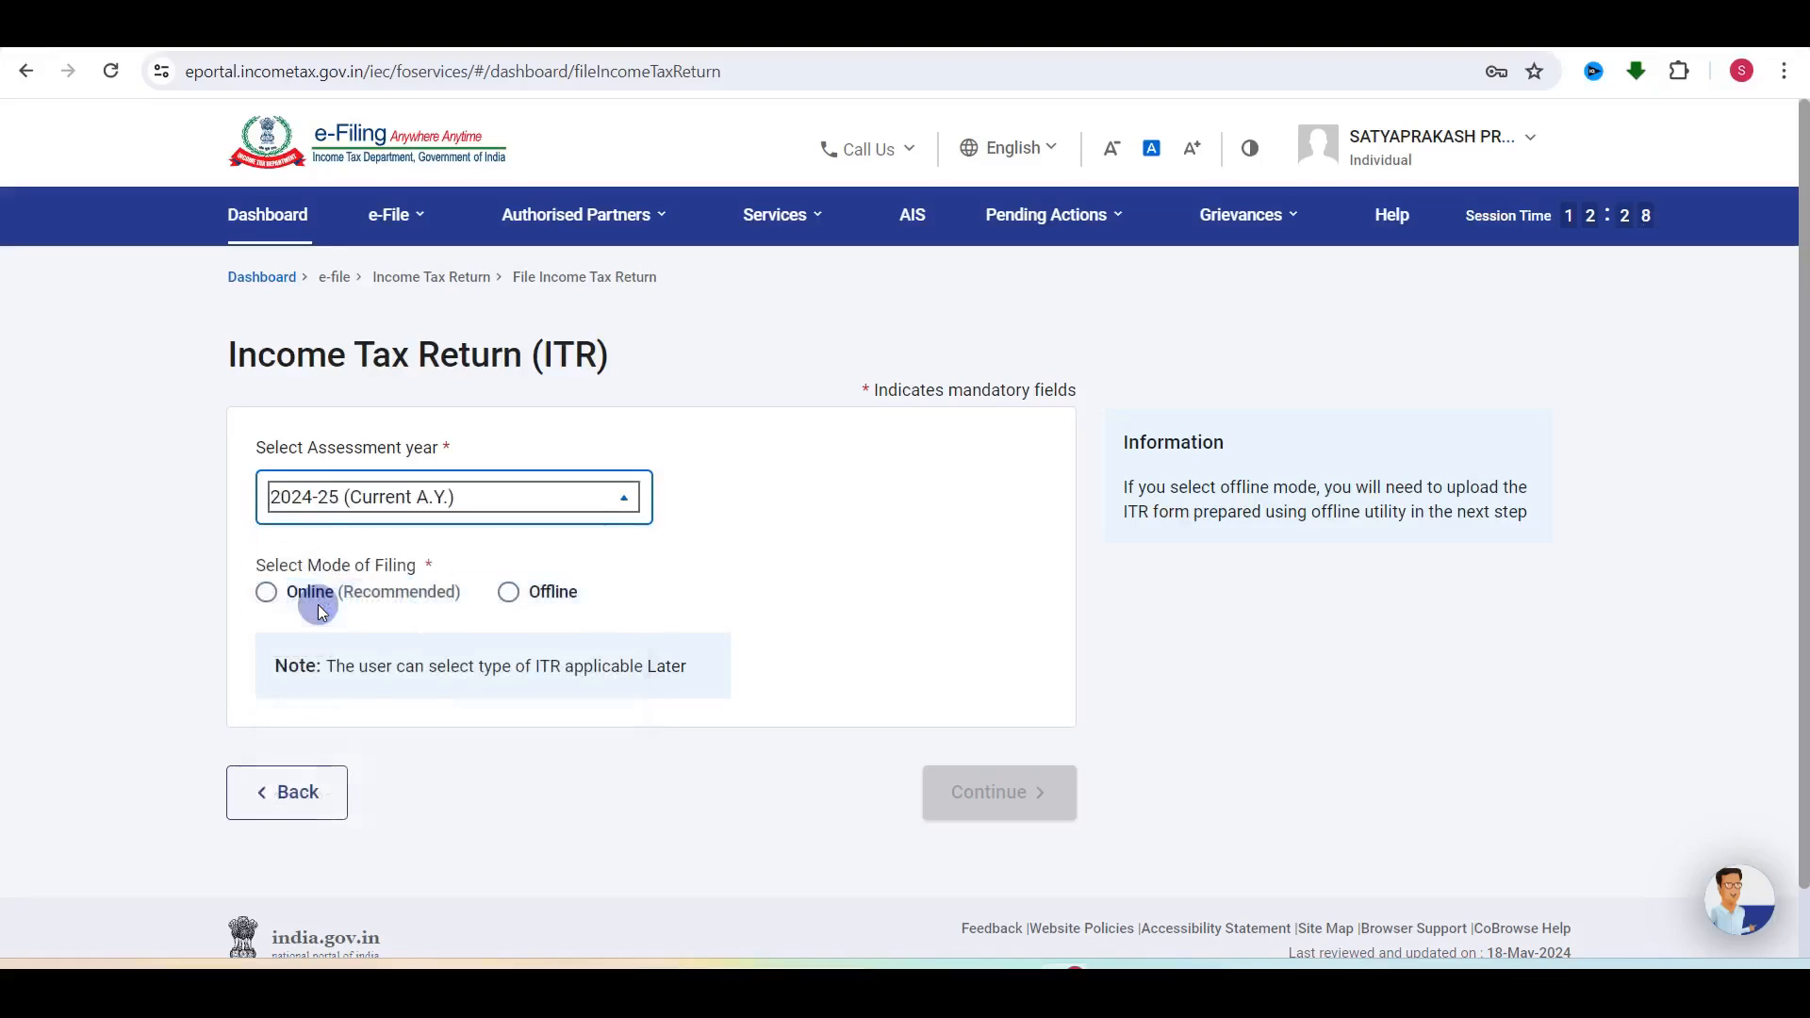
click(269, 592)
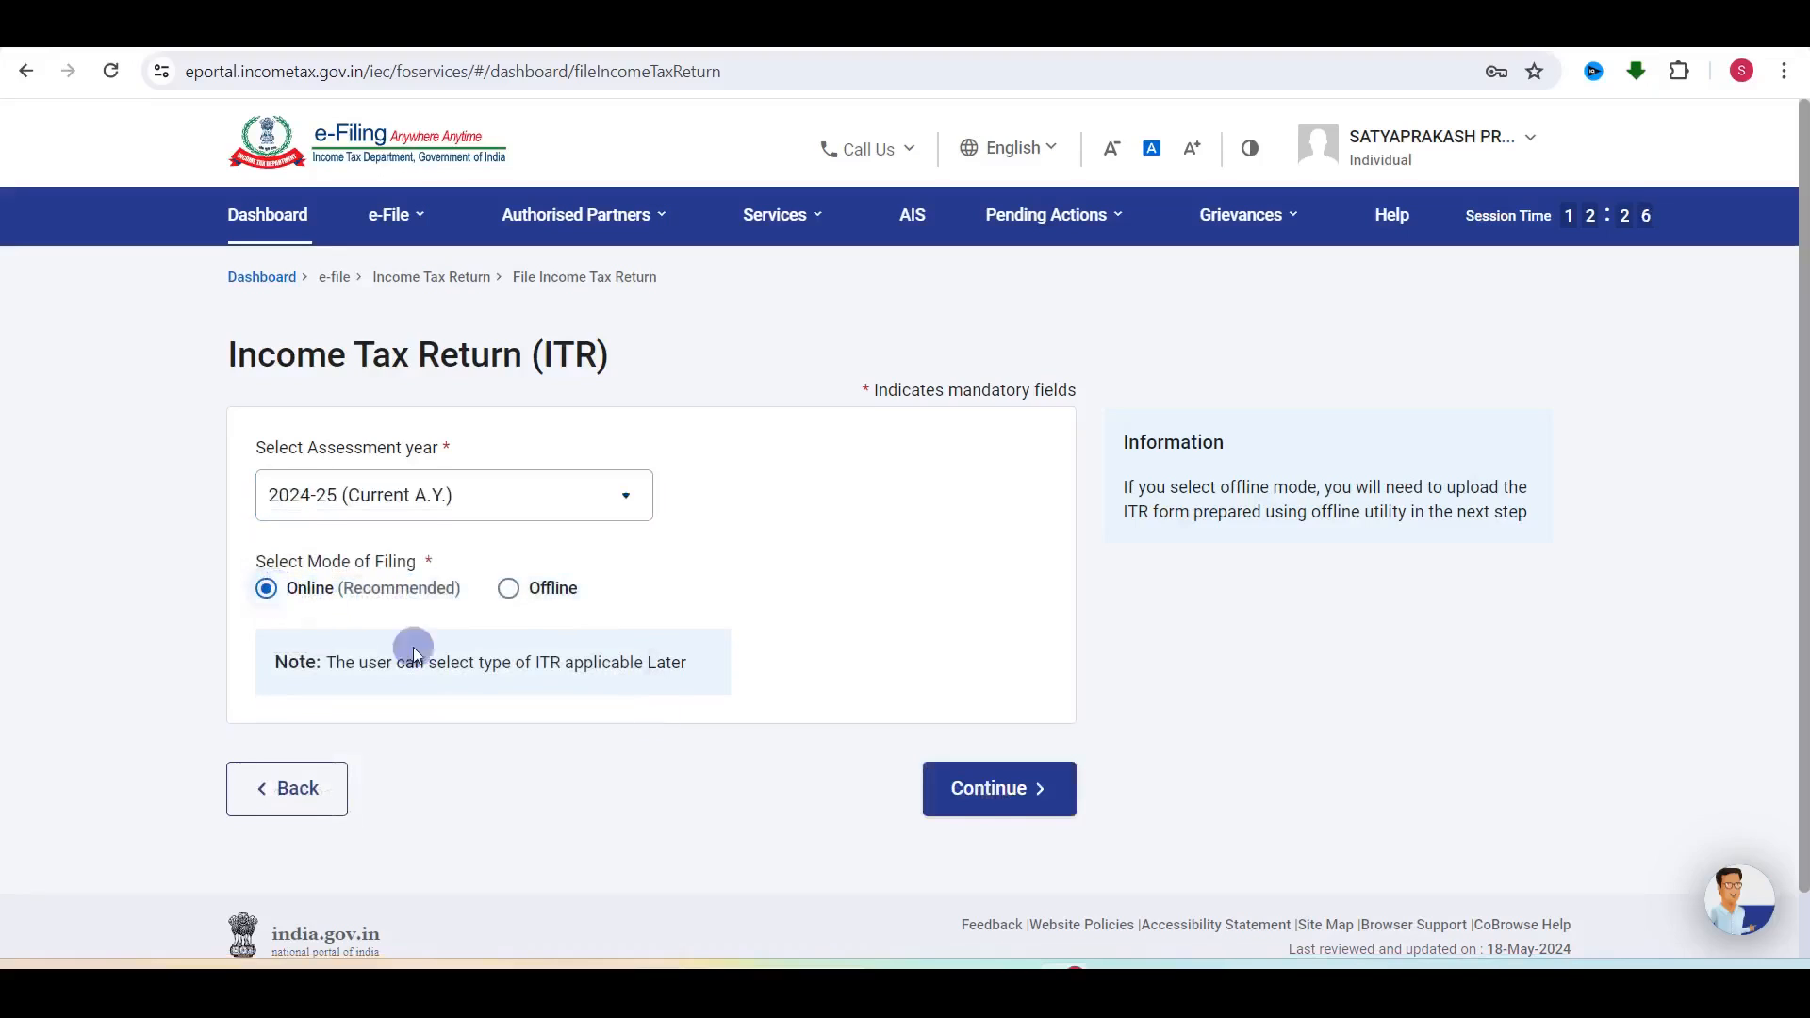
click(1018, 793)
Step: Start a new filing instead of resuming the saved ITR-2 draft, and continue with the Individual status
scroll(919, 633, down, 1)
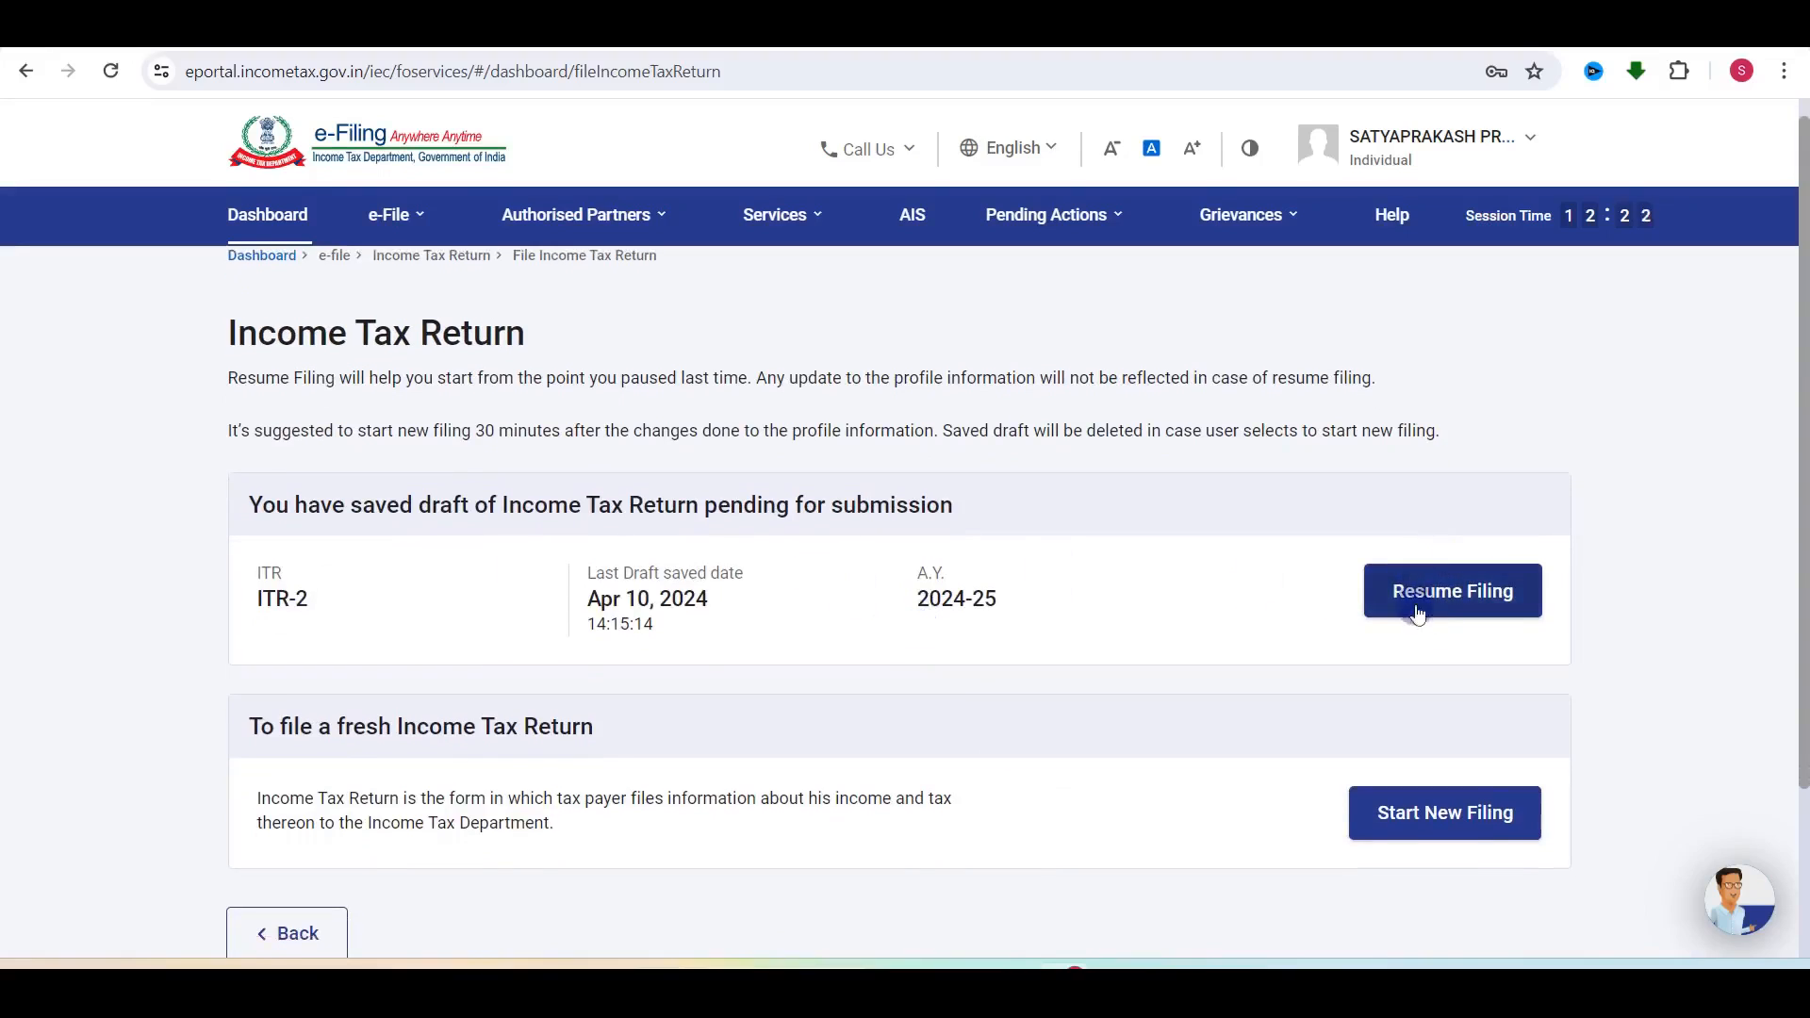
click(1425, 819)
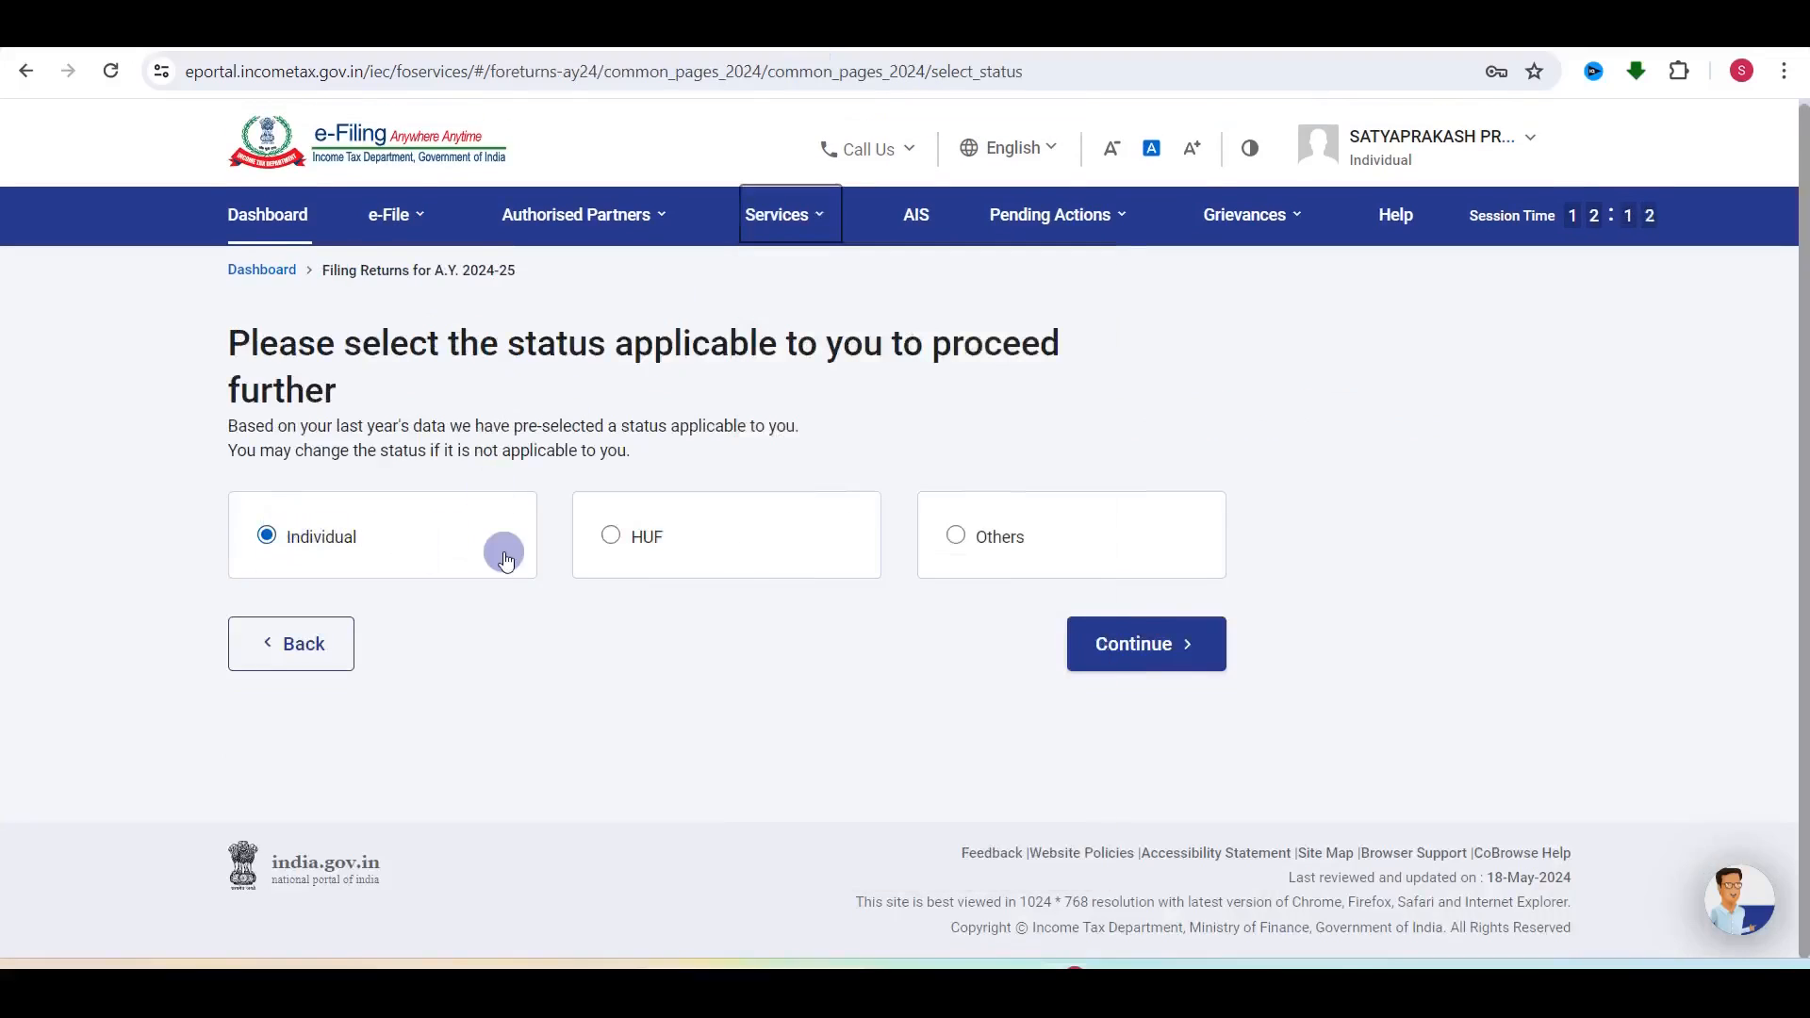
click(1111, 647)
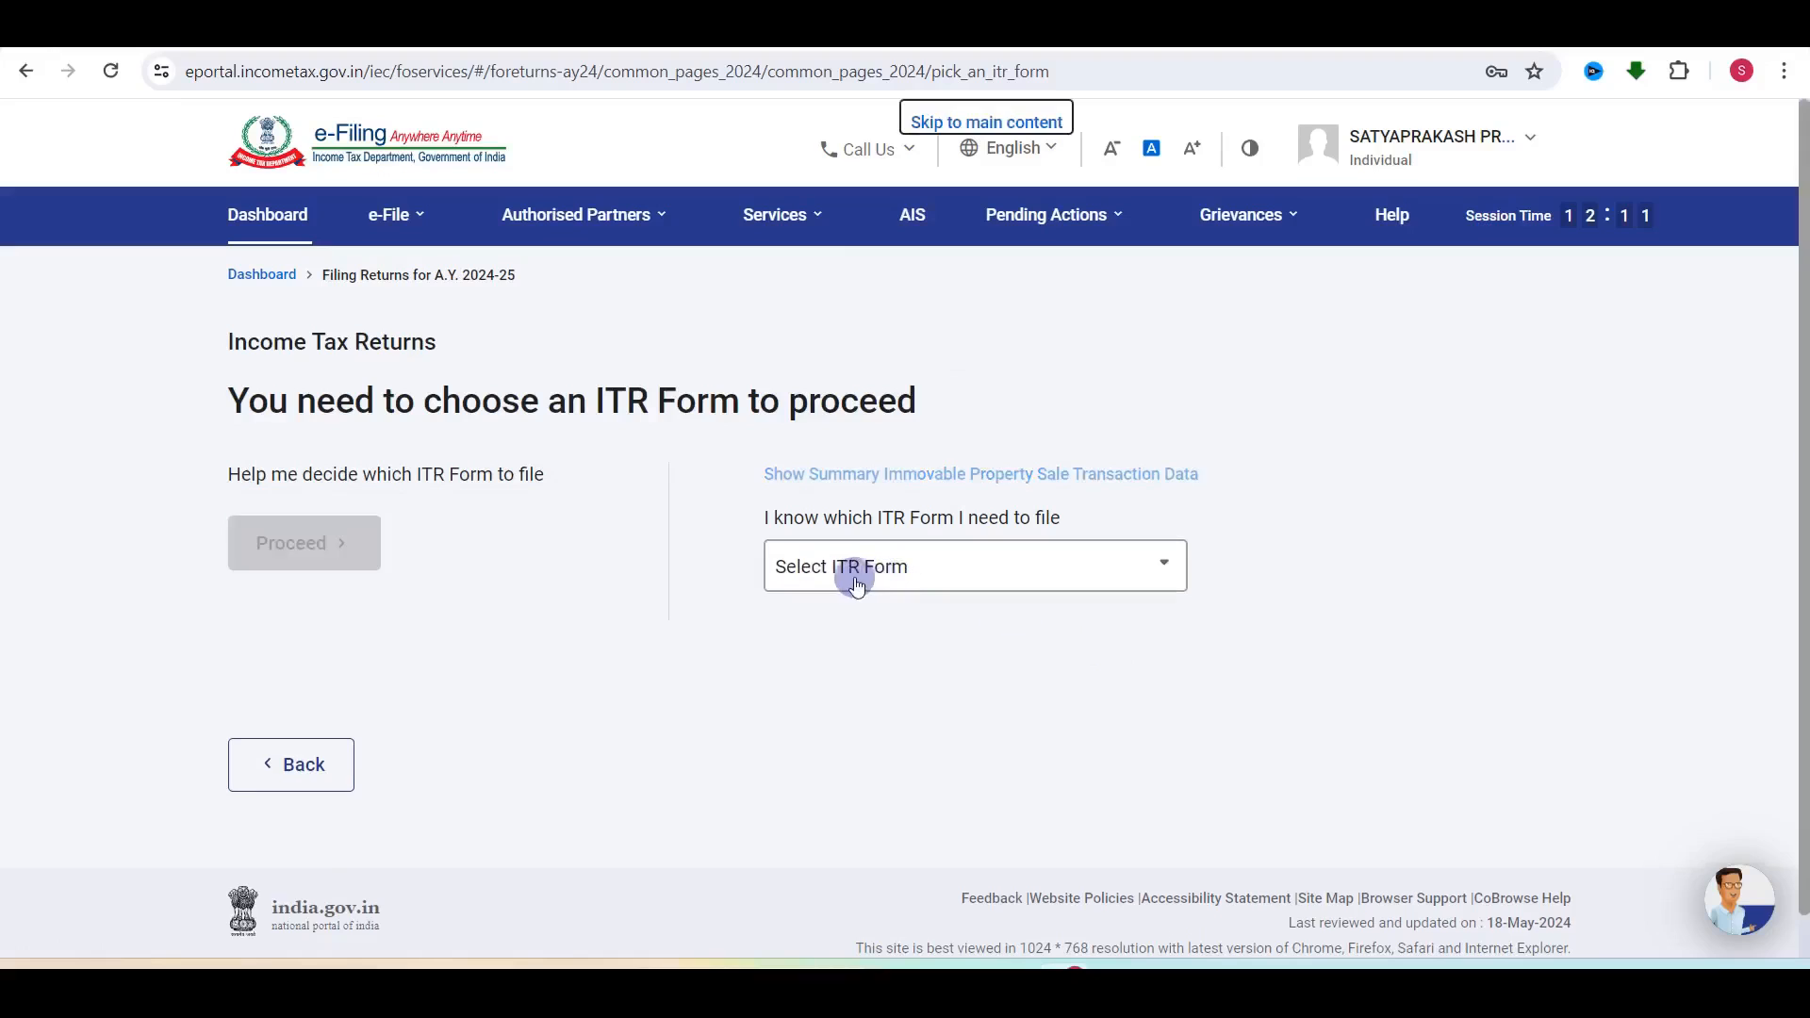
Step: Choose the ITR-1 form and proceed with it to the filing reason questions
click(853, 580)
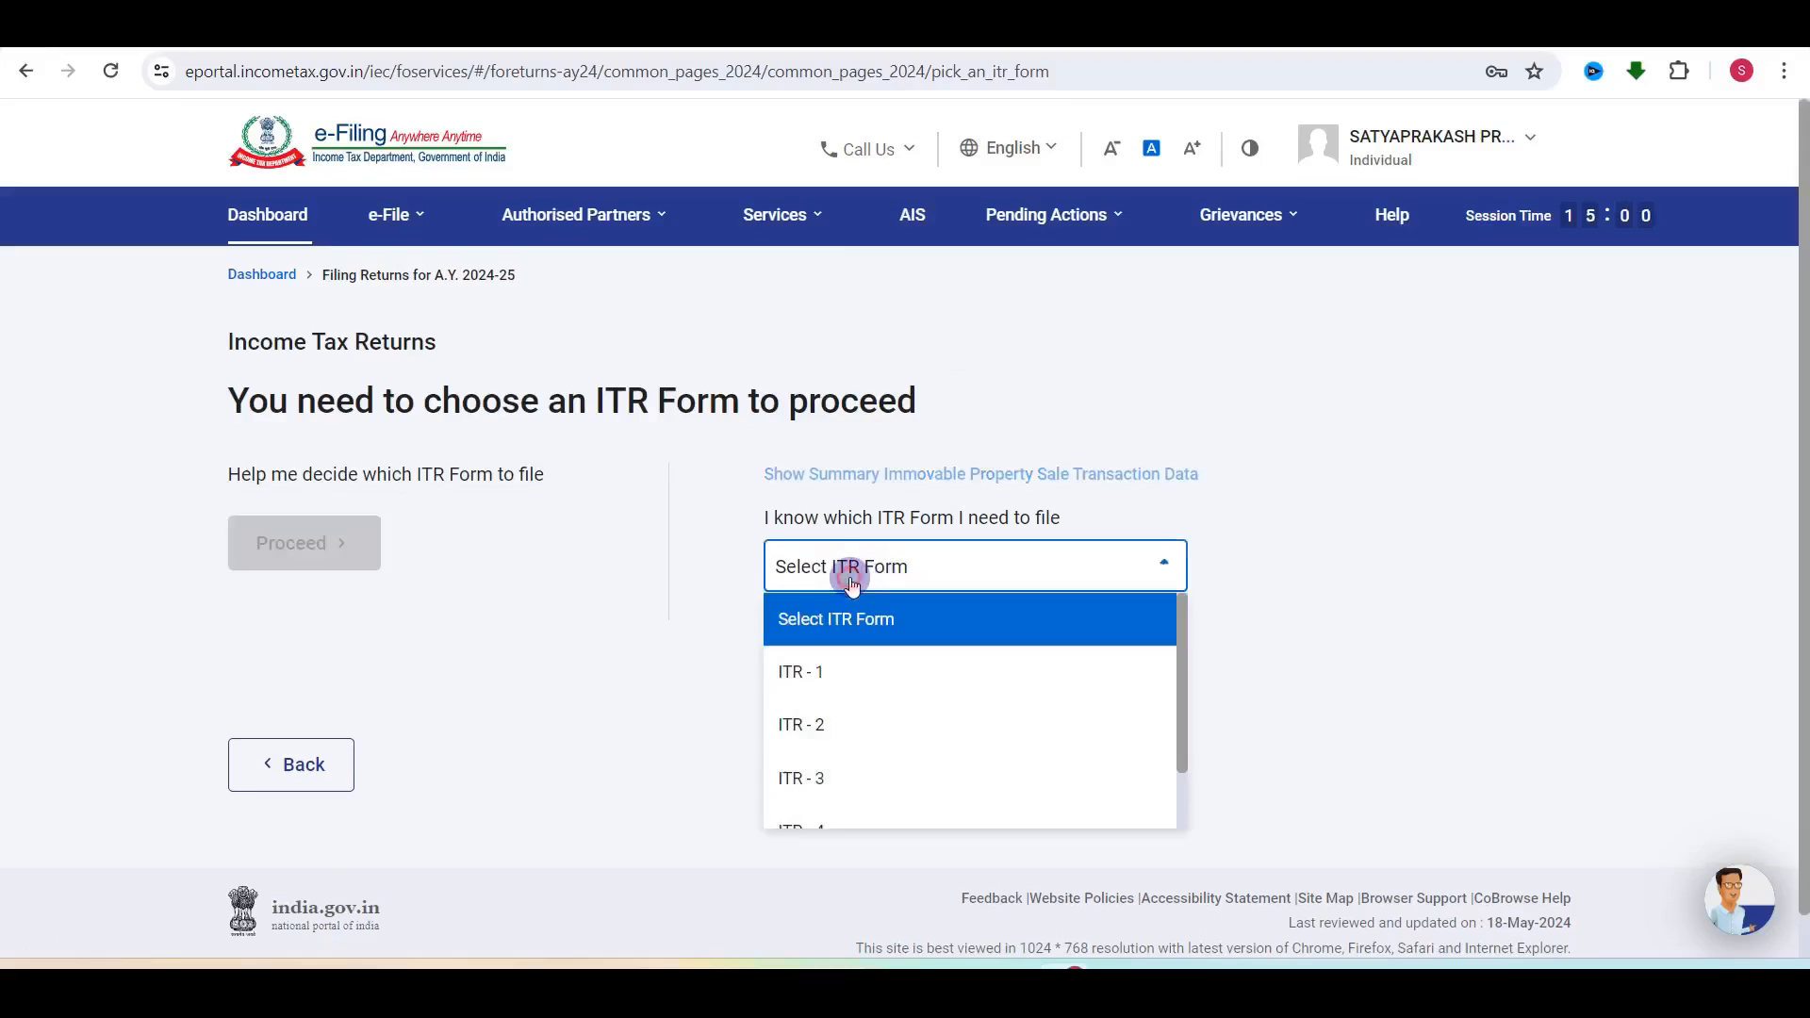
click(828, 688)
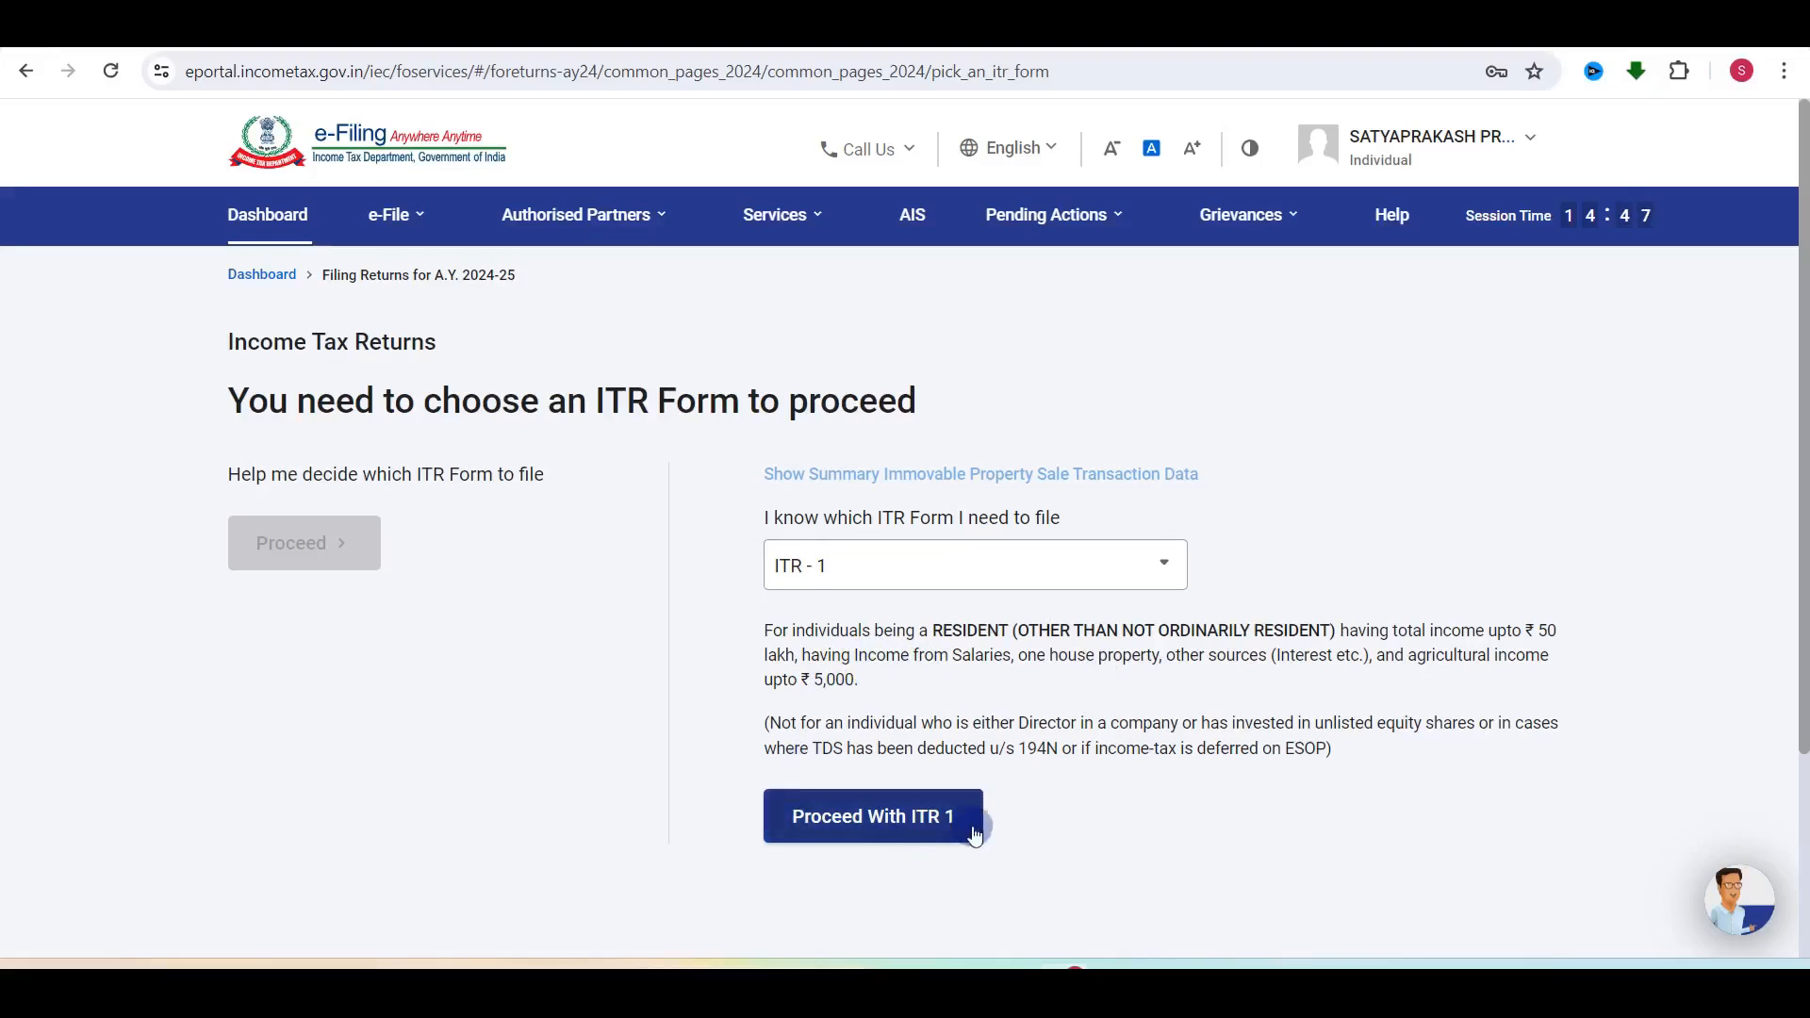
click(910, 838)
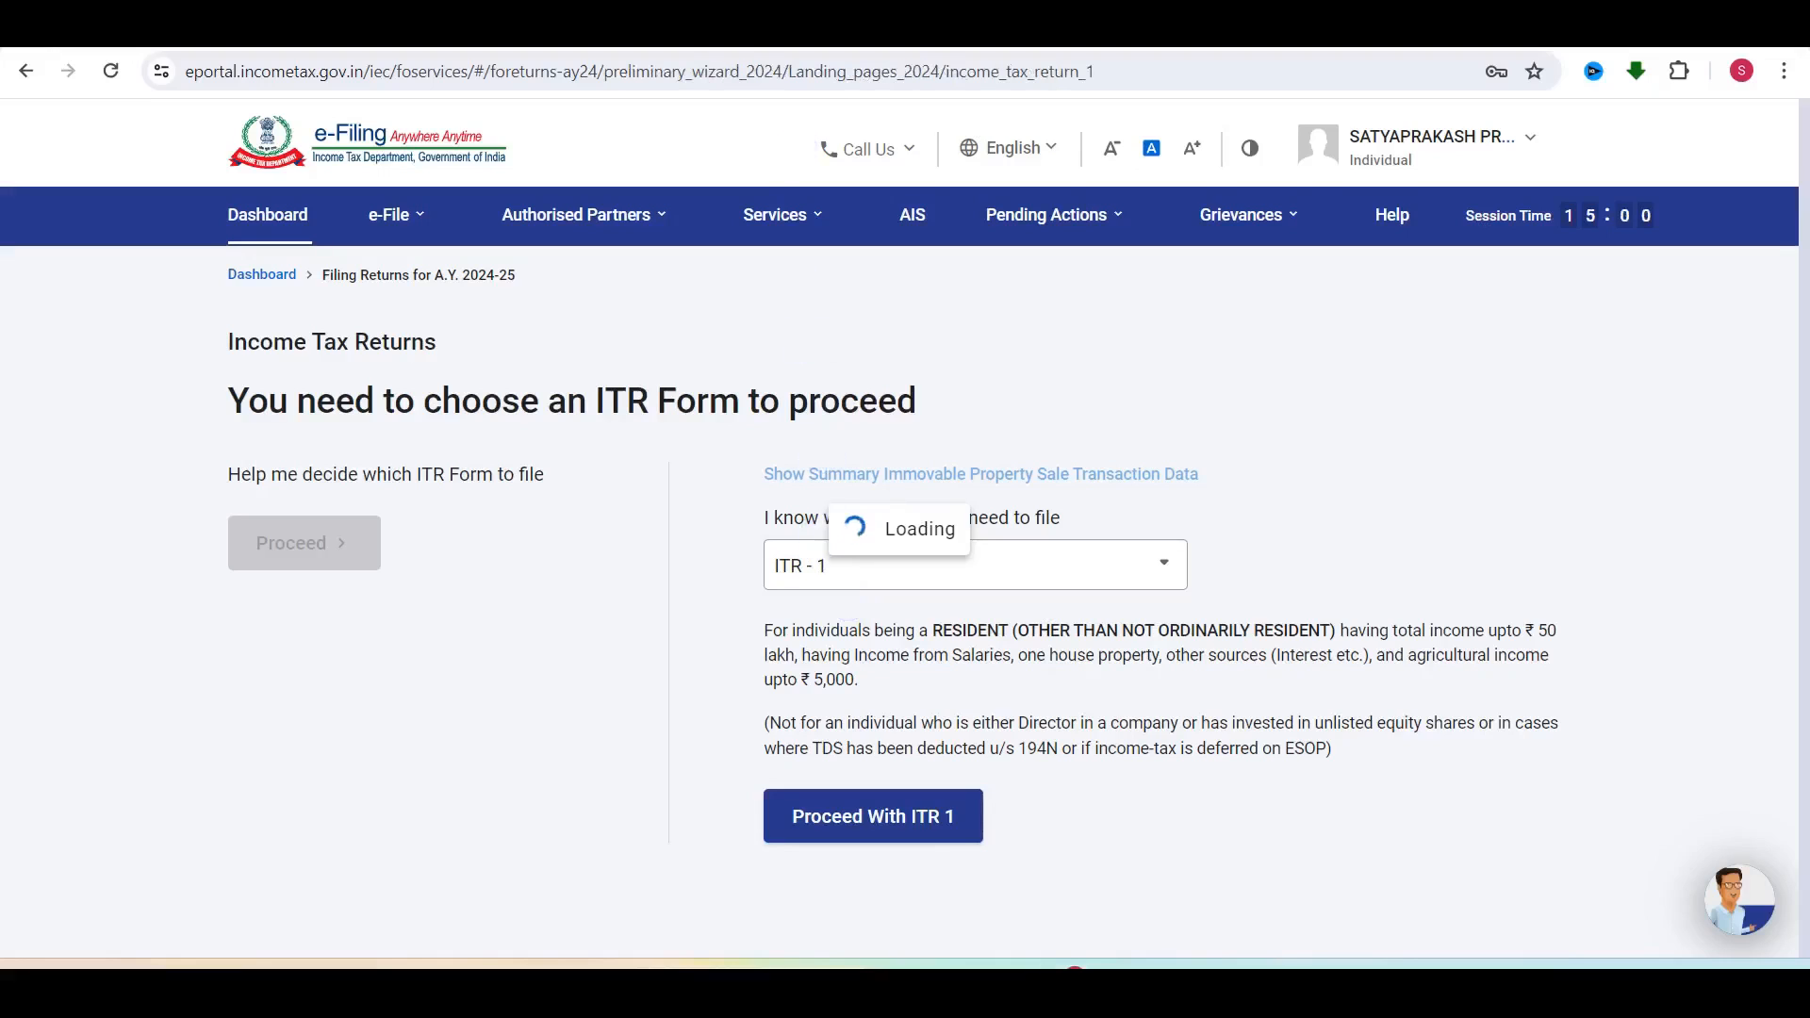
click(500, 761)
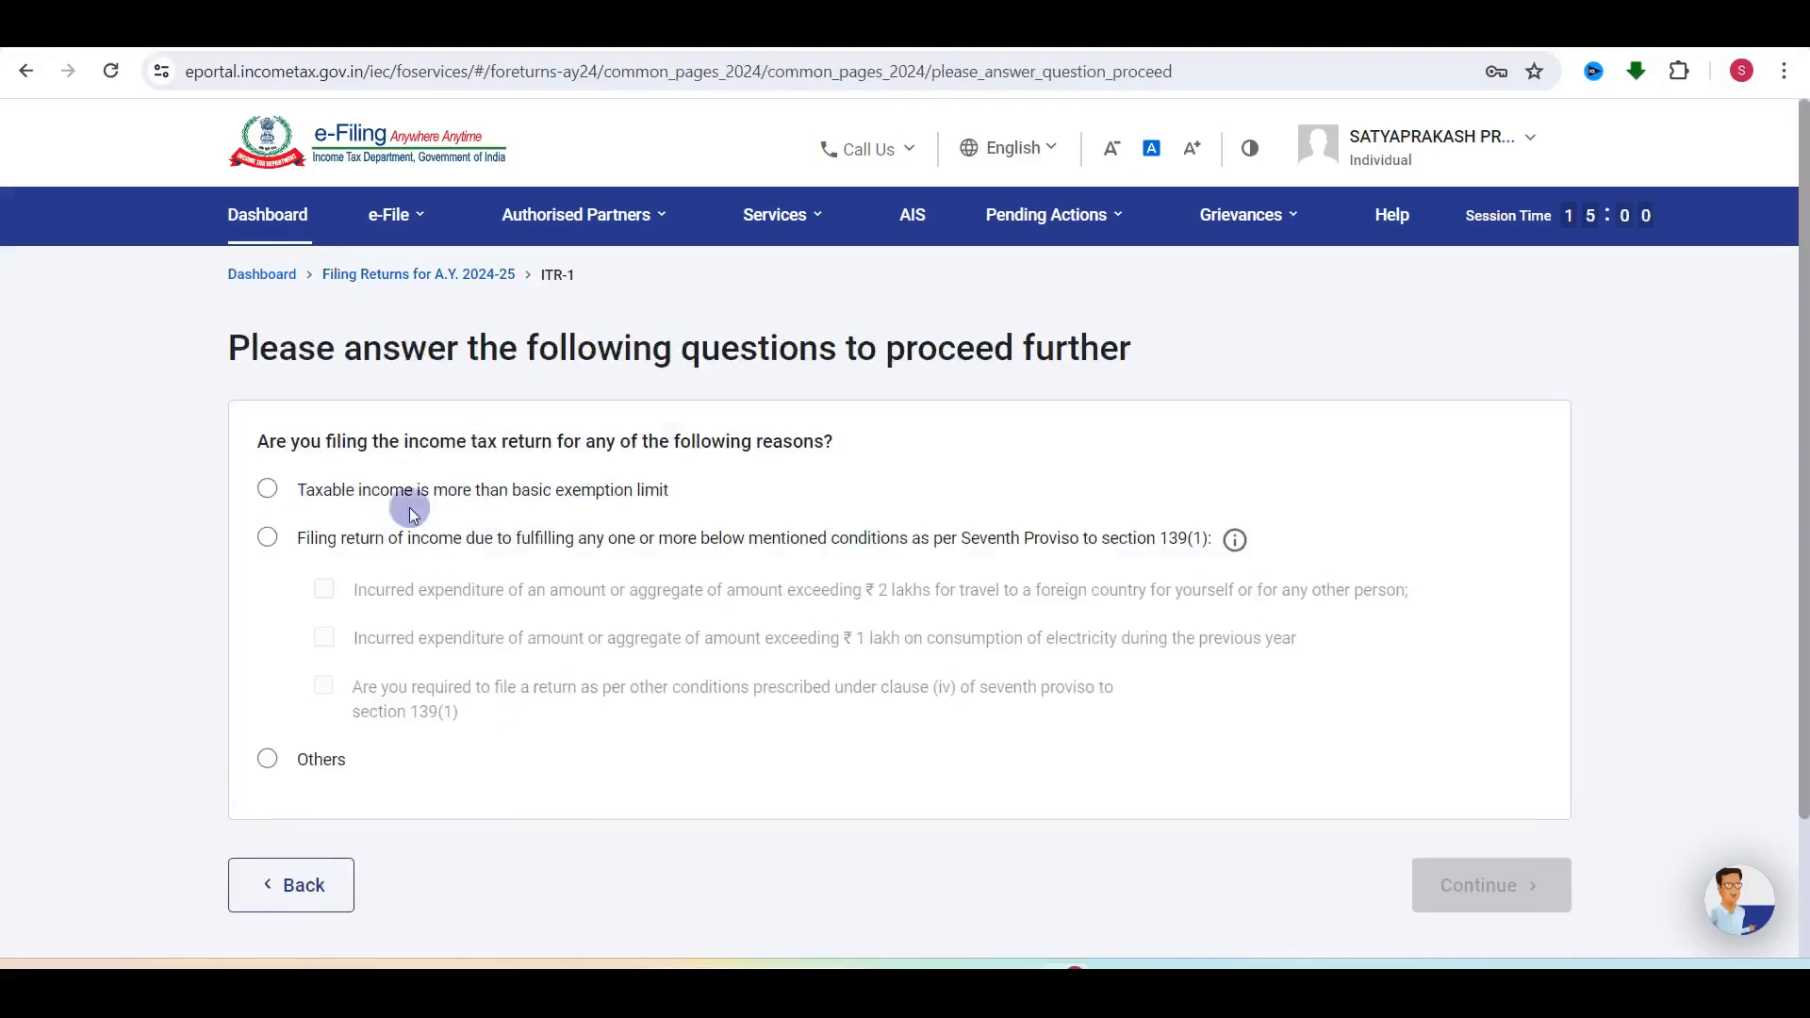
Step: Give taxable income above the basic exemption limit as the filing reason, continue and acknowledge the pre-filled data notice
click(269, 499)
click(1458, 895)
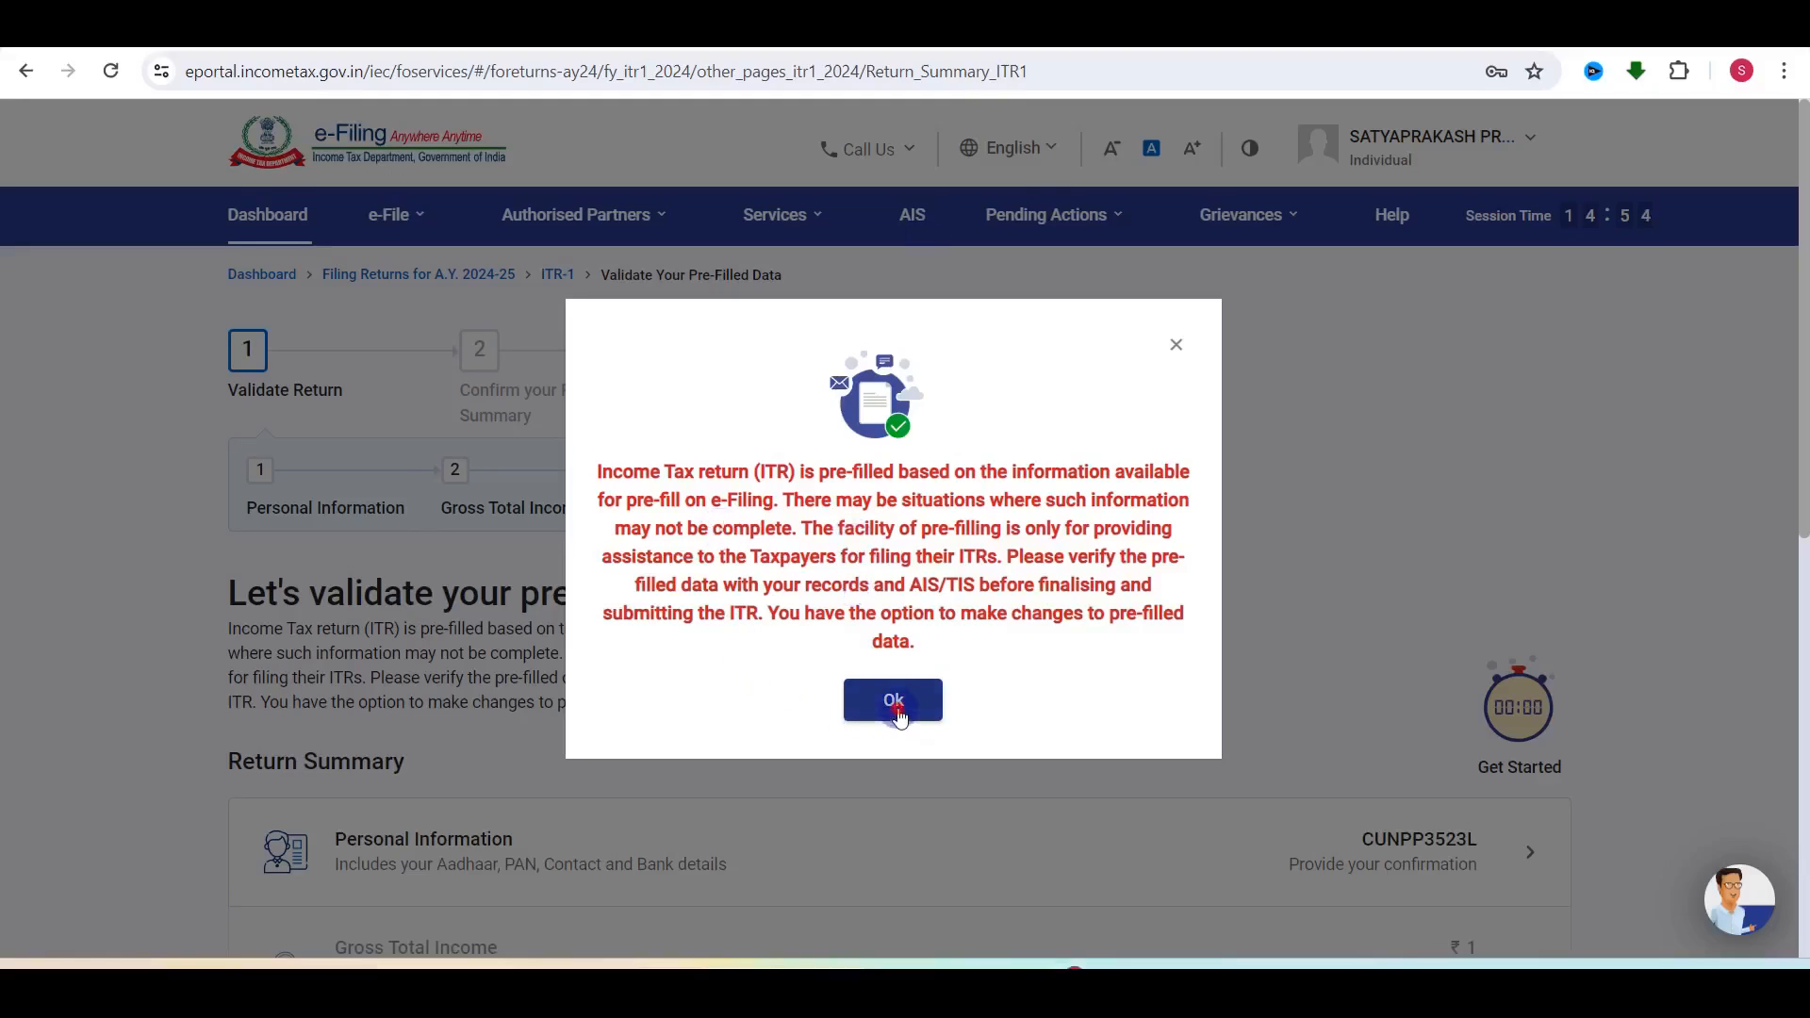
click(893, 702)
Step: Open the Personal Information section of the return and set Nature of Employment to Others
scroll(899, 714, down, 6)
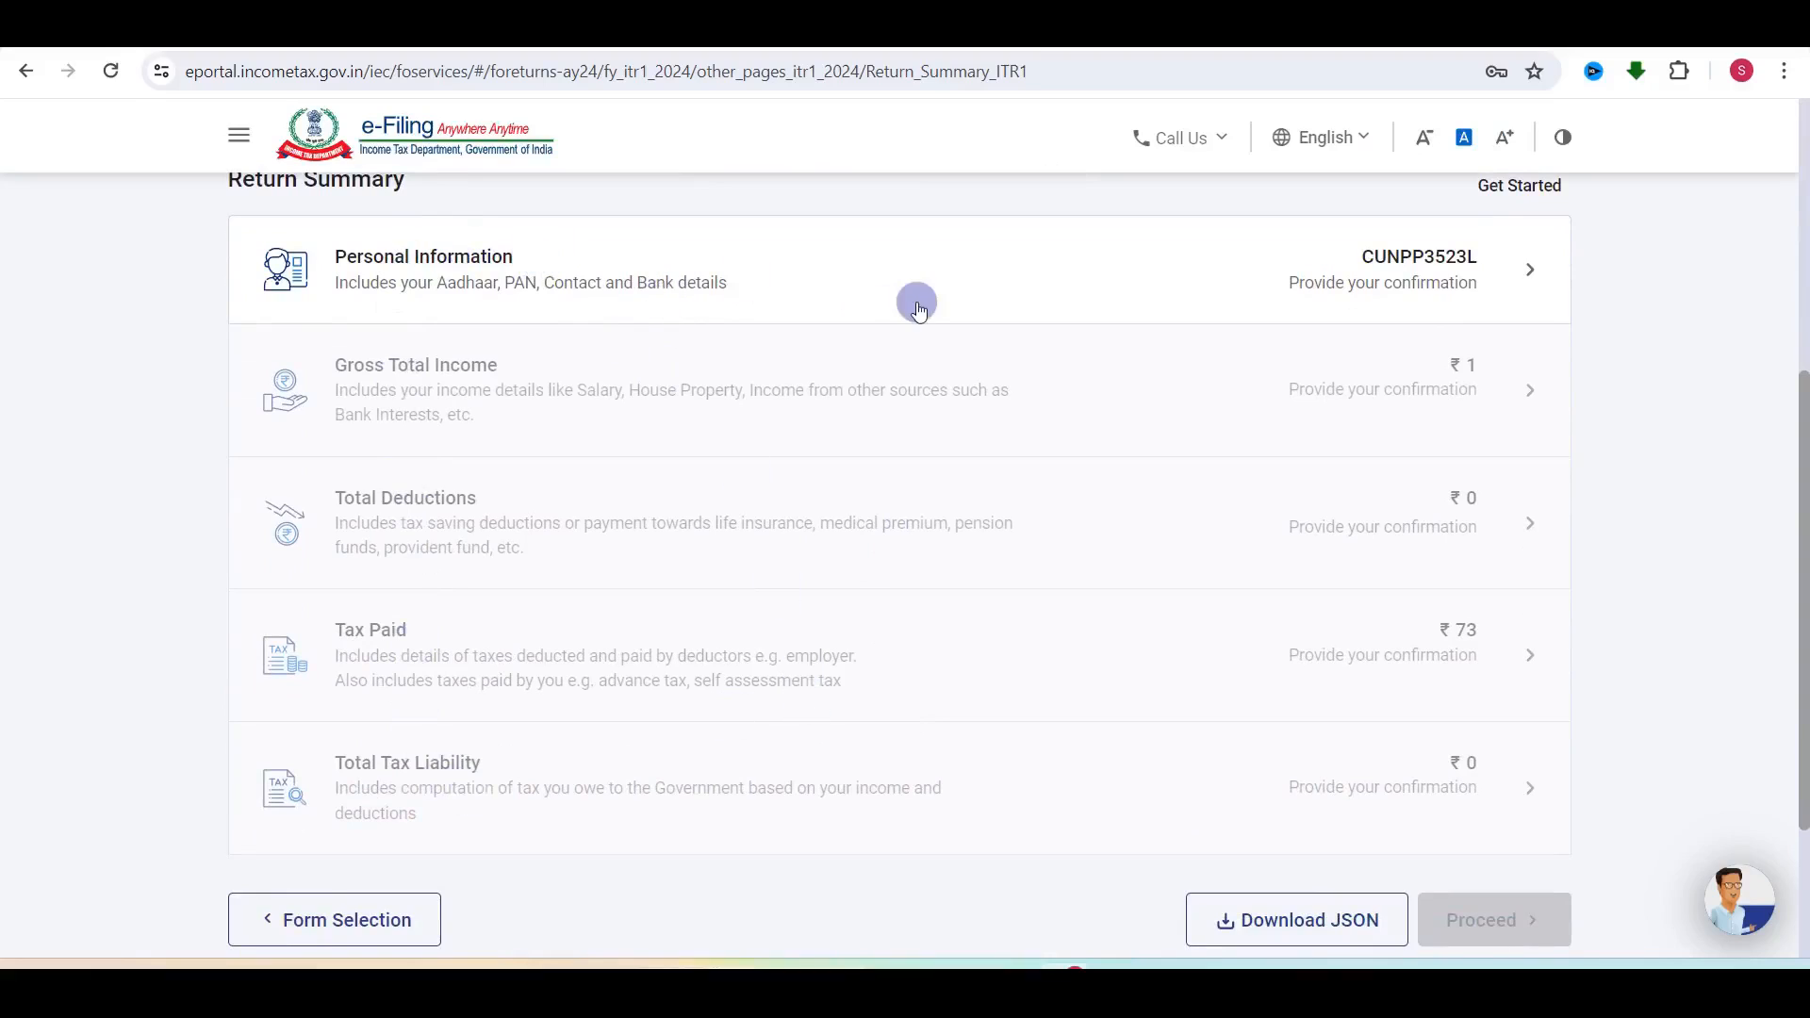
click(1232, 294)
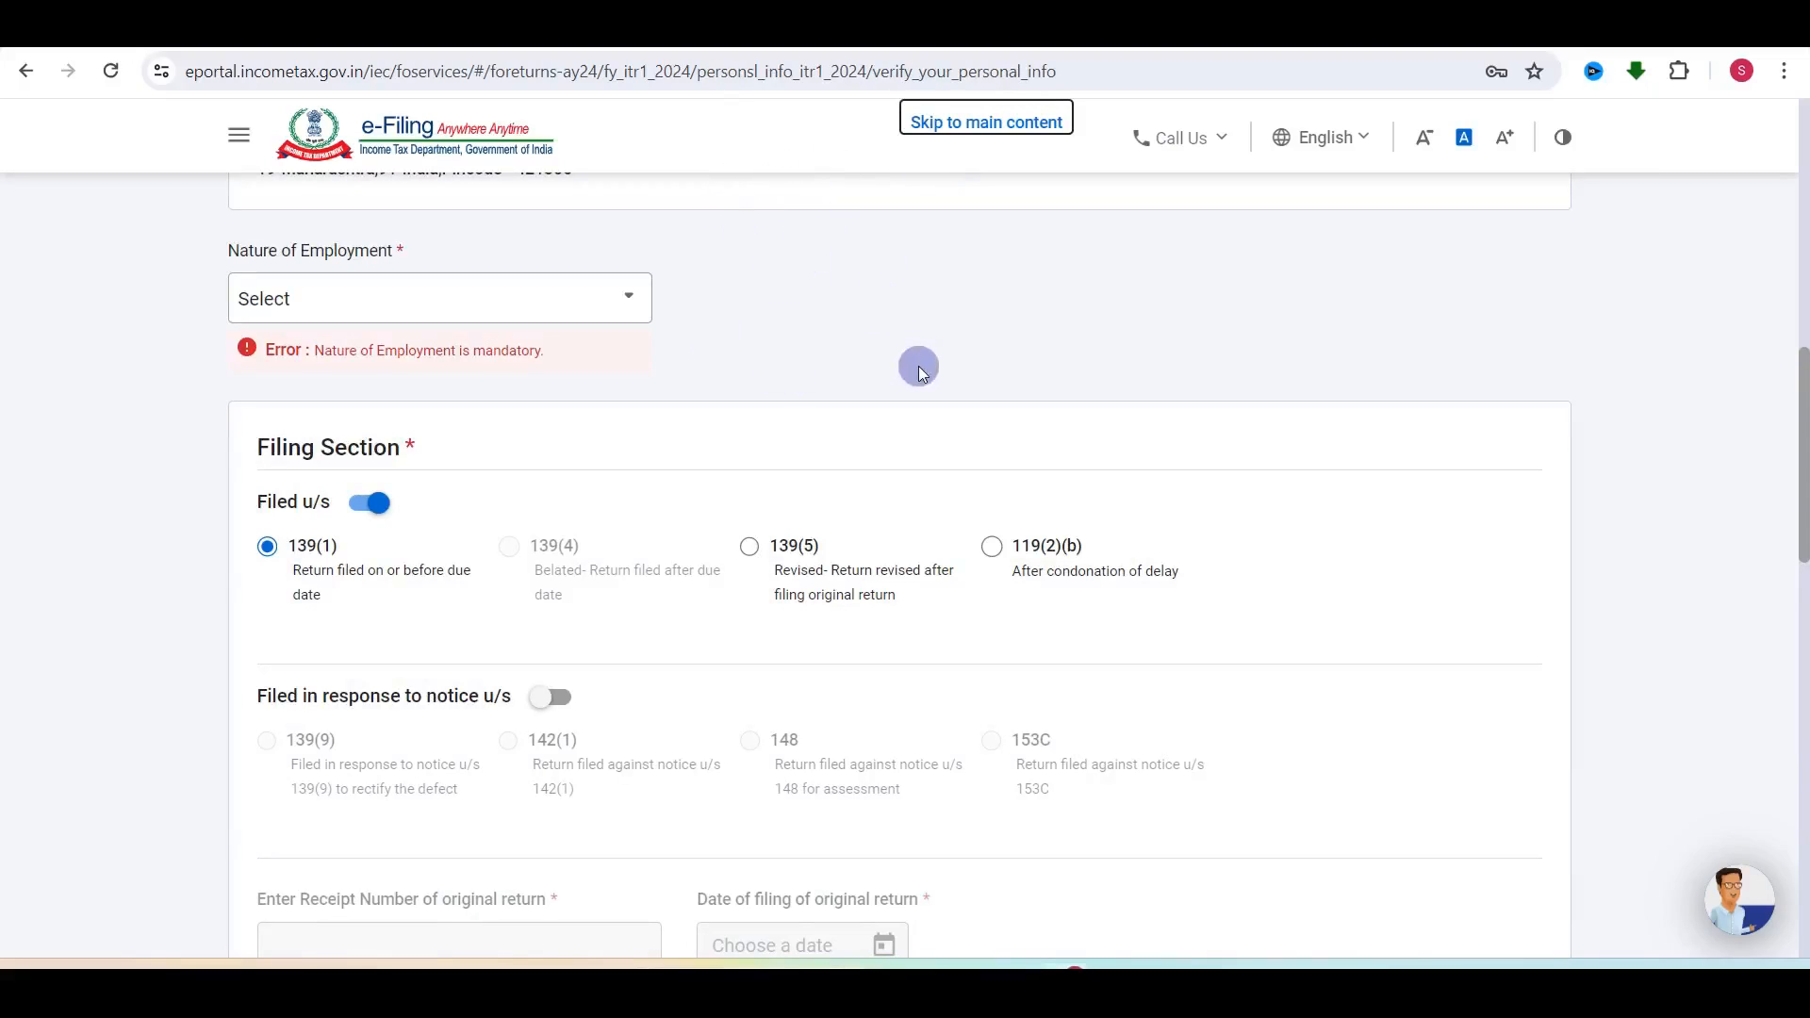
click(334, 308)
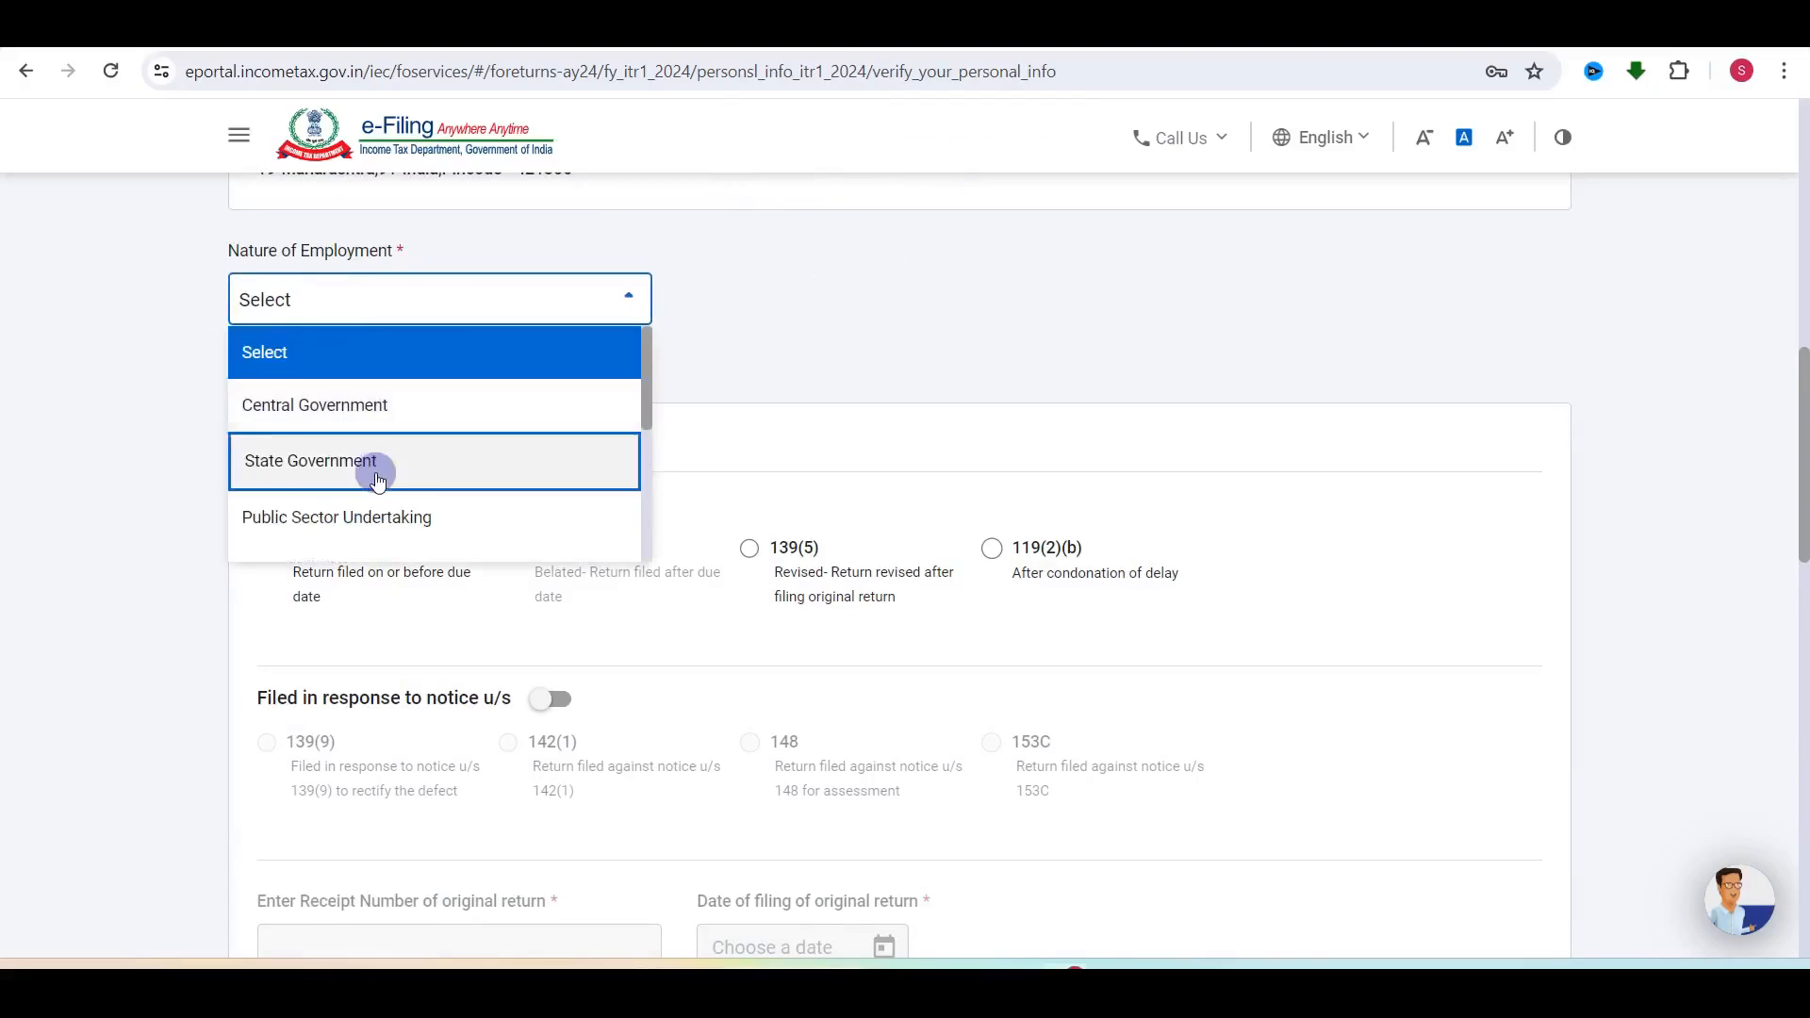
scroll(376, 476, down, 3)
scroll(376, 479, down, 1)
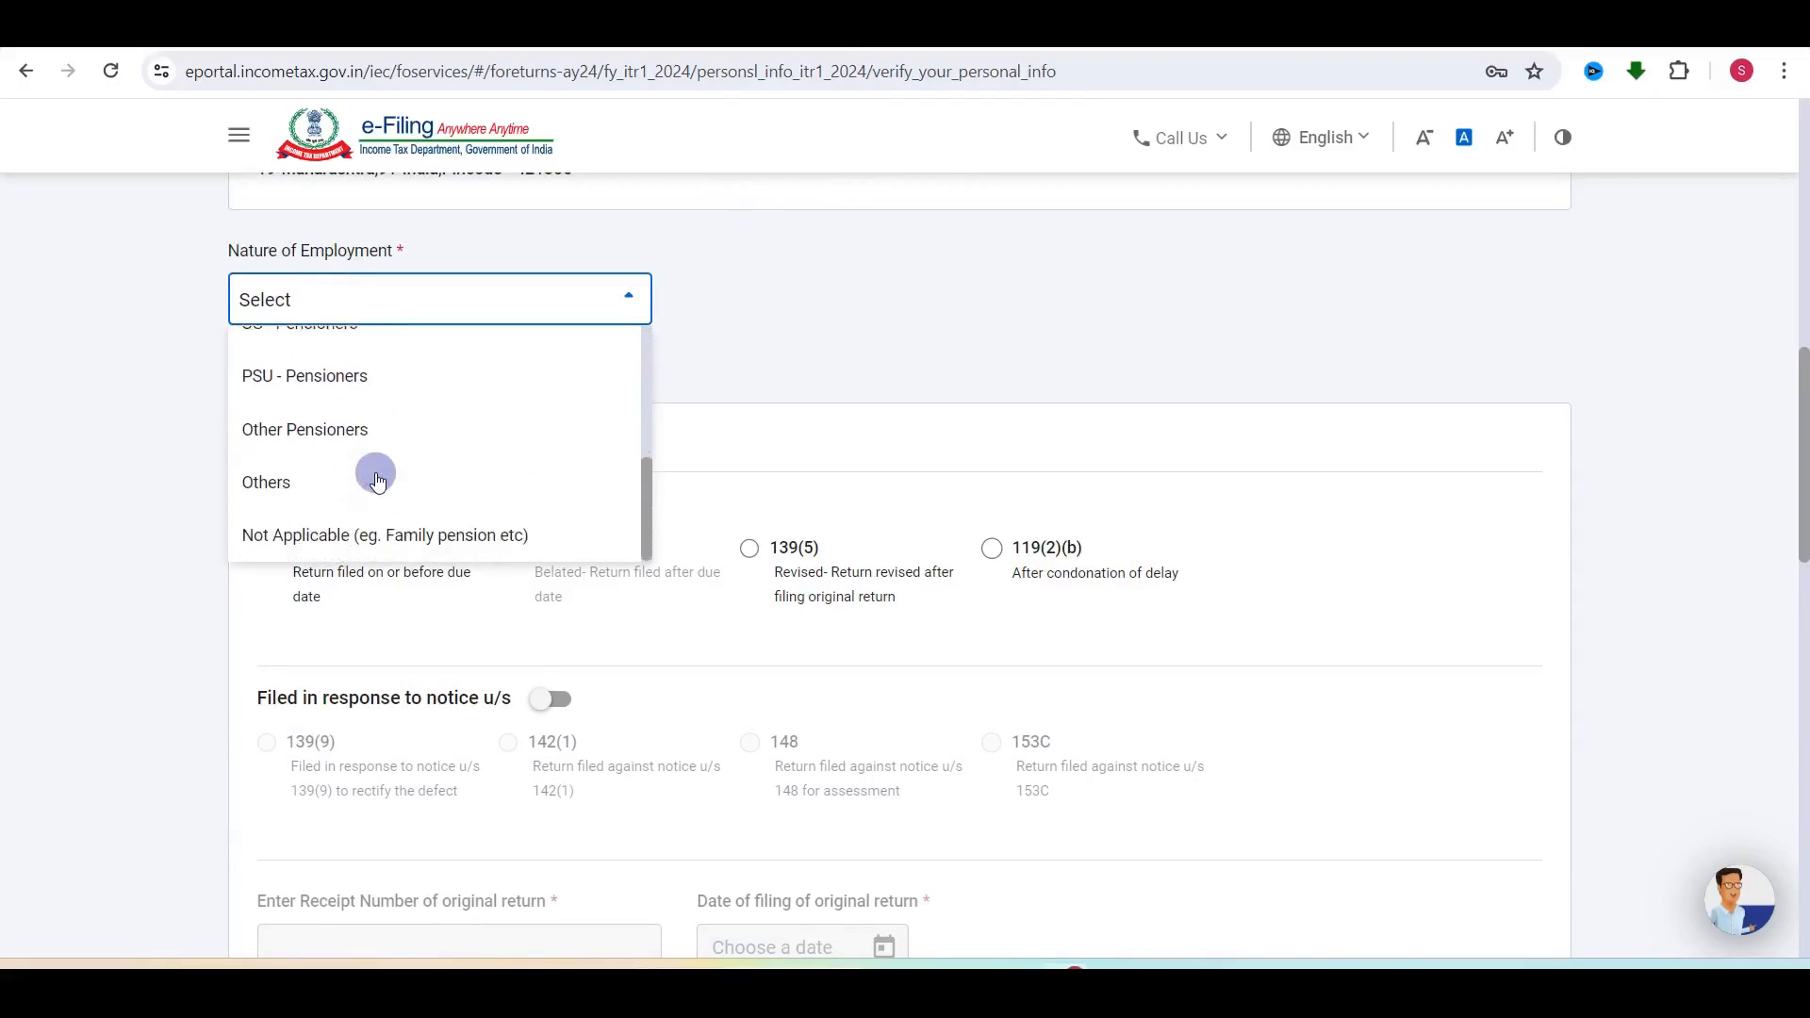
click(292, 490)
Step: Review the filing section, tax regime choice and bank details, and confirm the personal information
scroll(618, 650, down, 1)
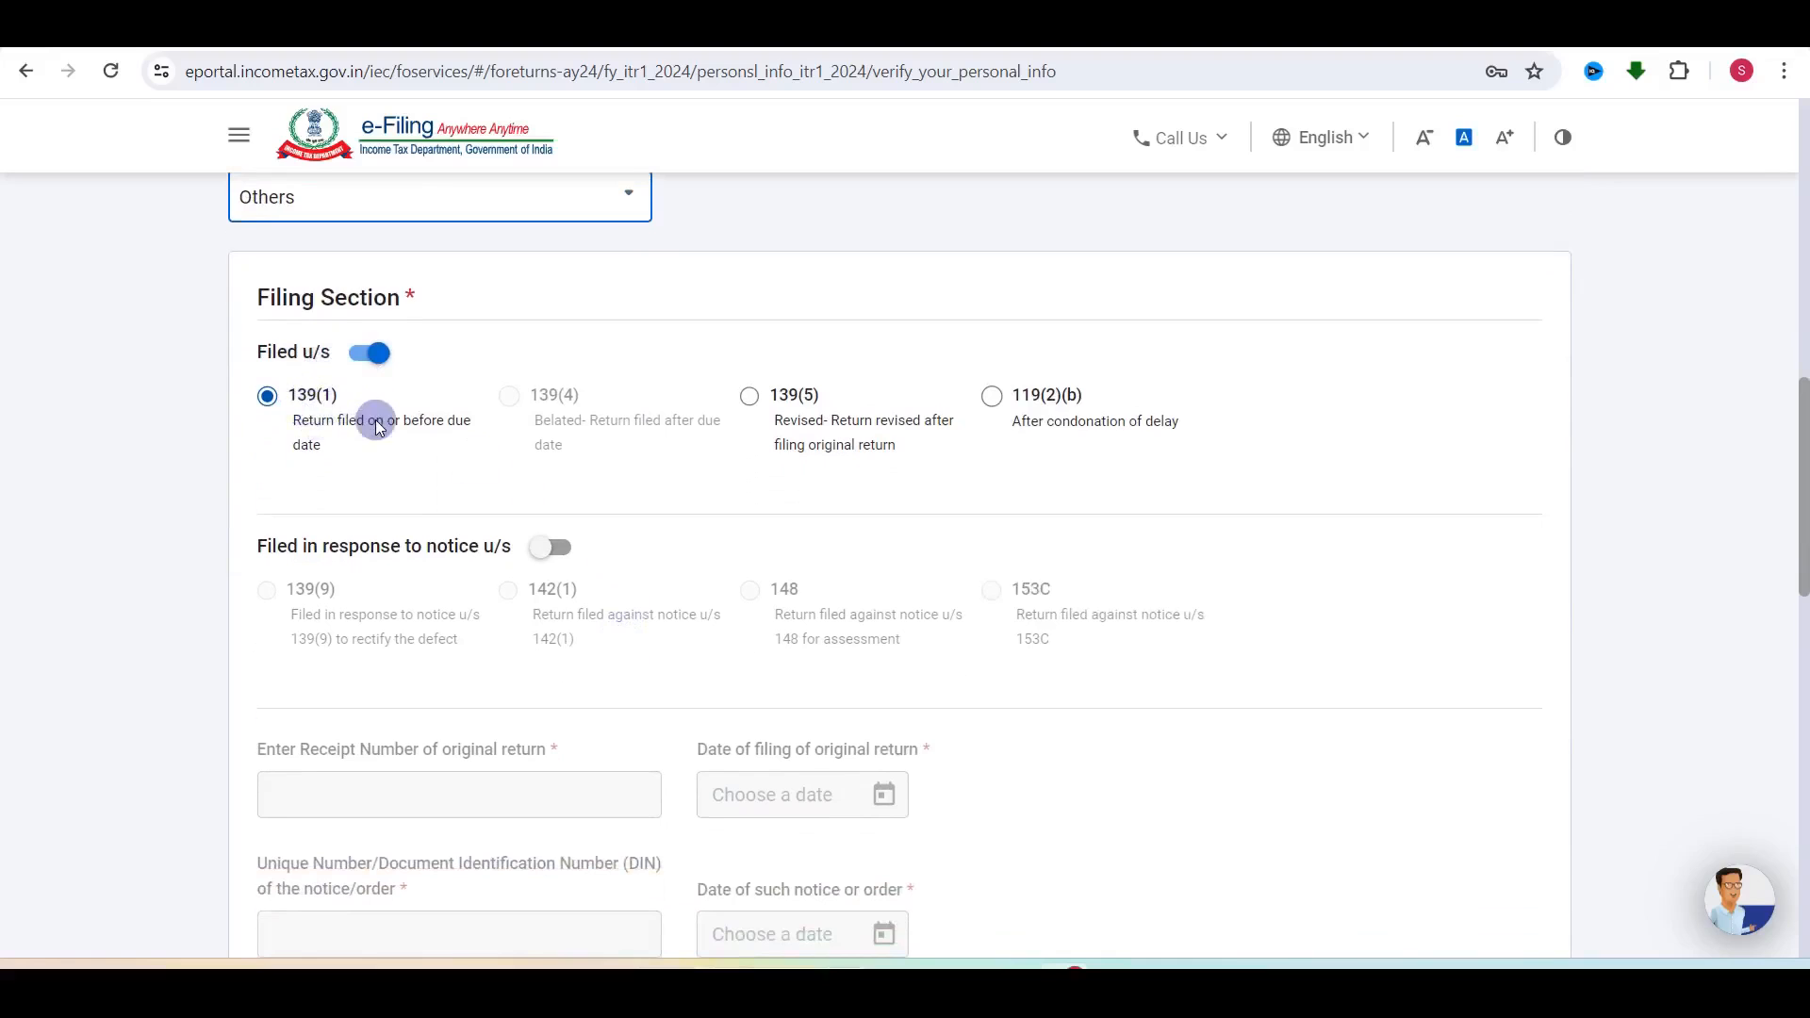
scroll(607, 597, down, 6)
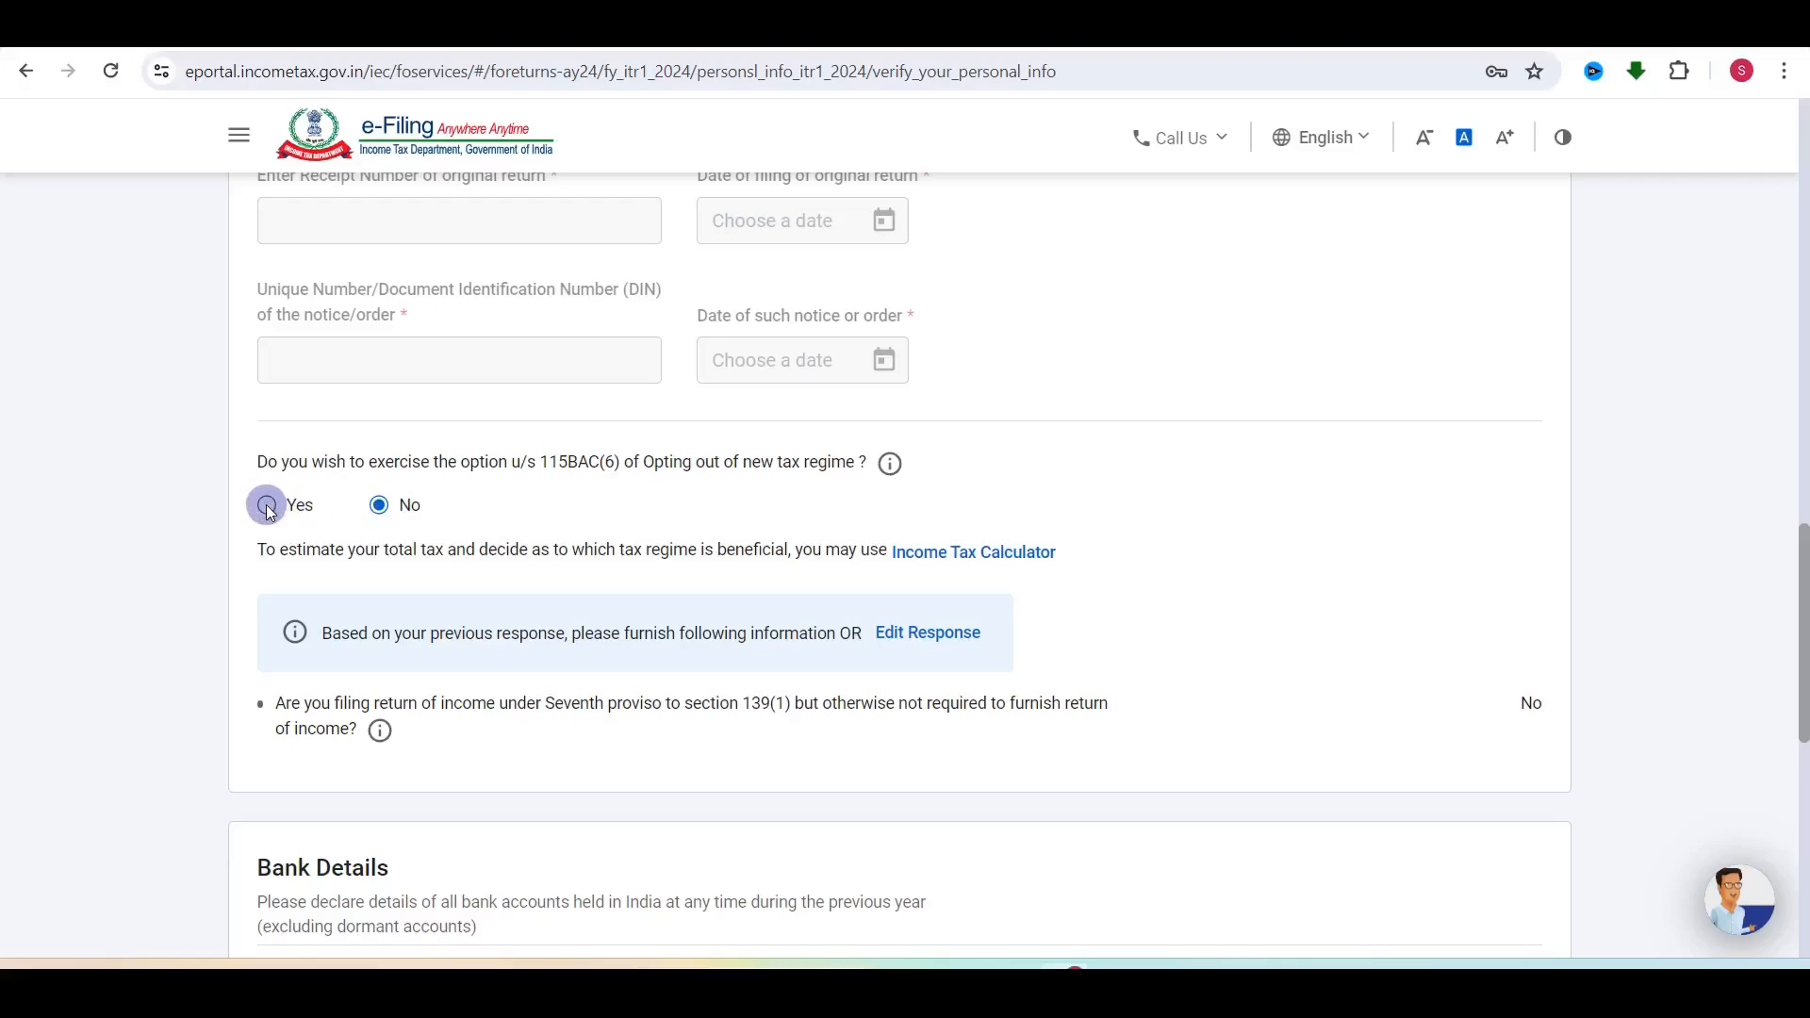
scroll(579, 659, down, 4)
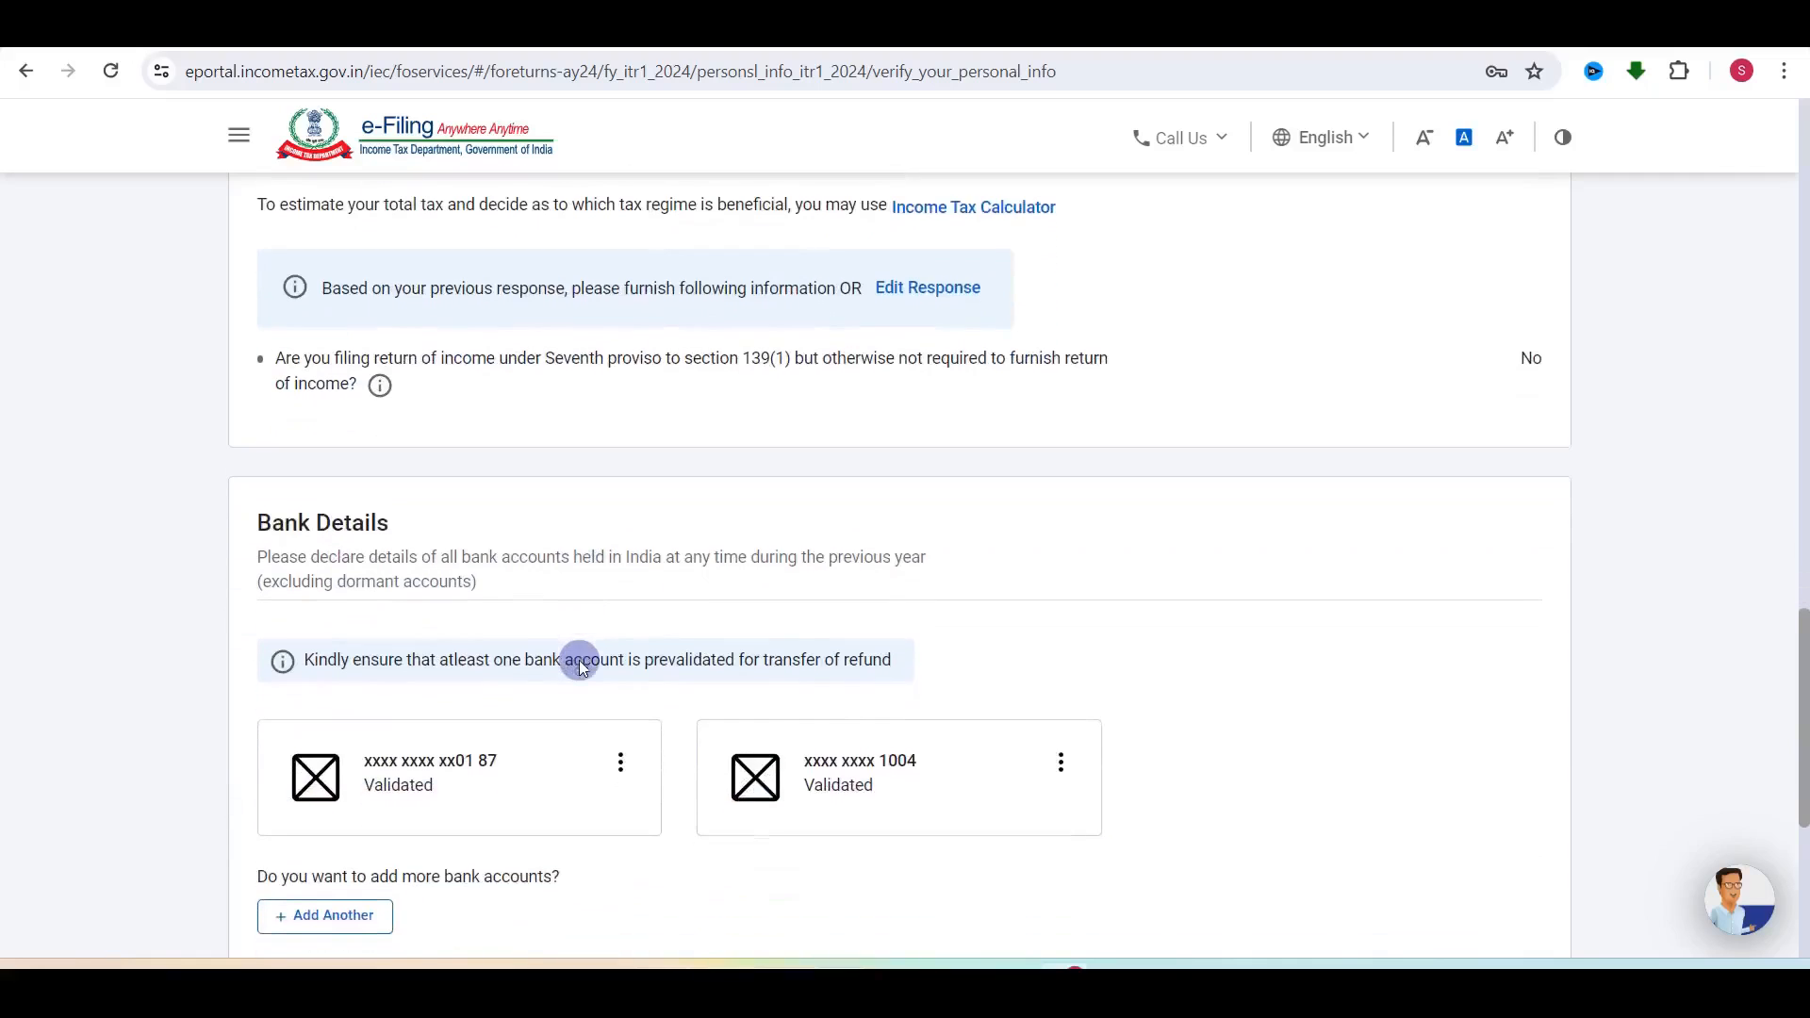
scroll(578, 663, down, 3)
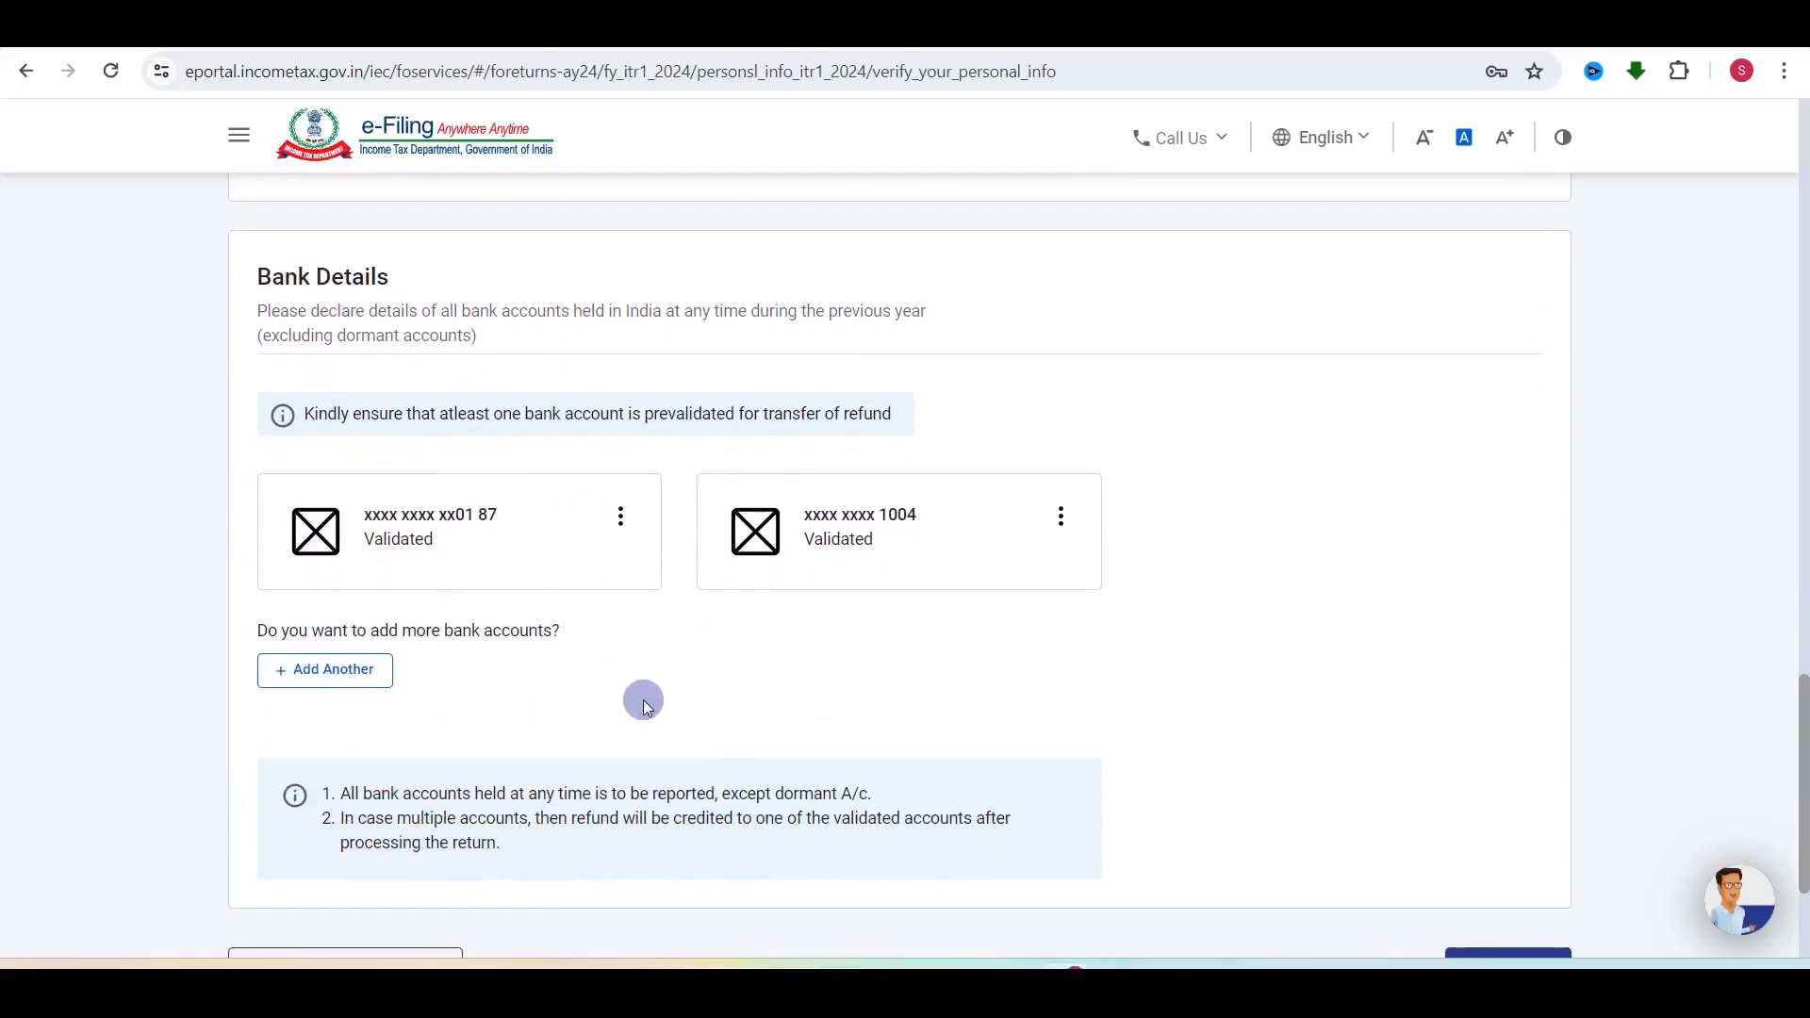
scroll(642, 699, down, 1)
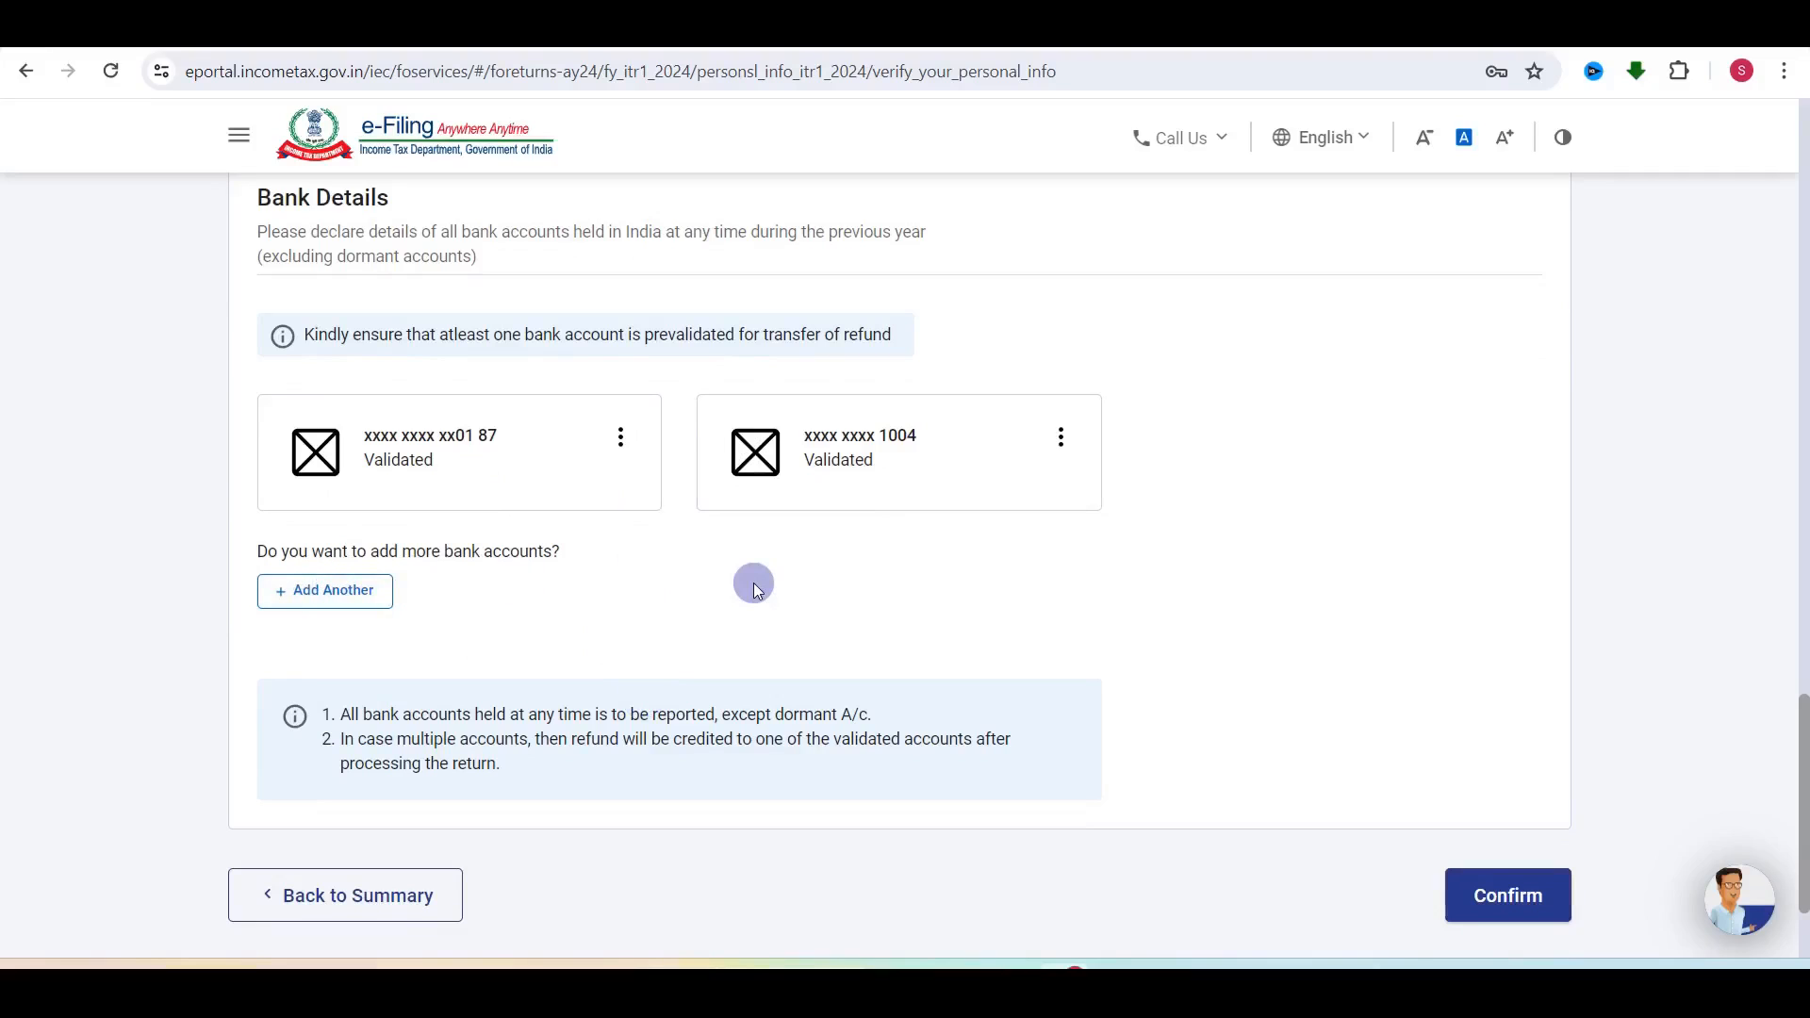
click(1518, 900)
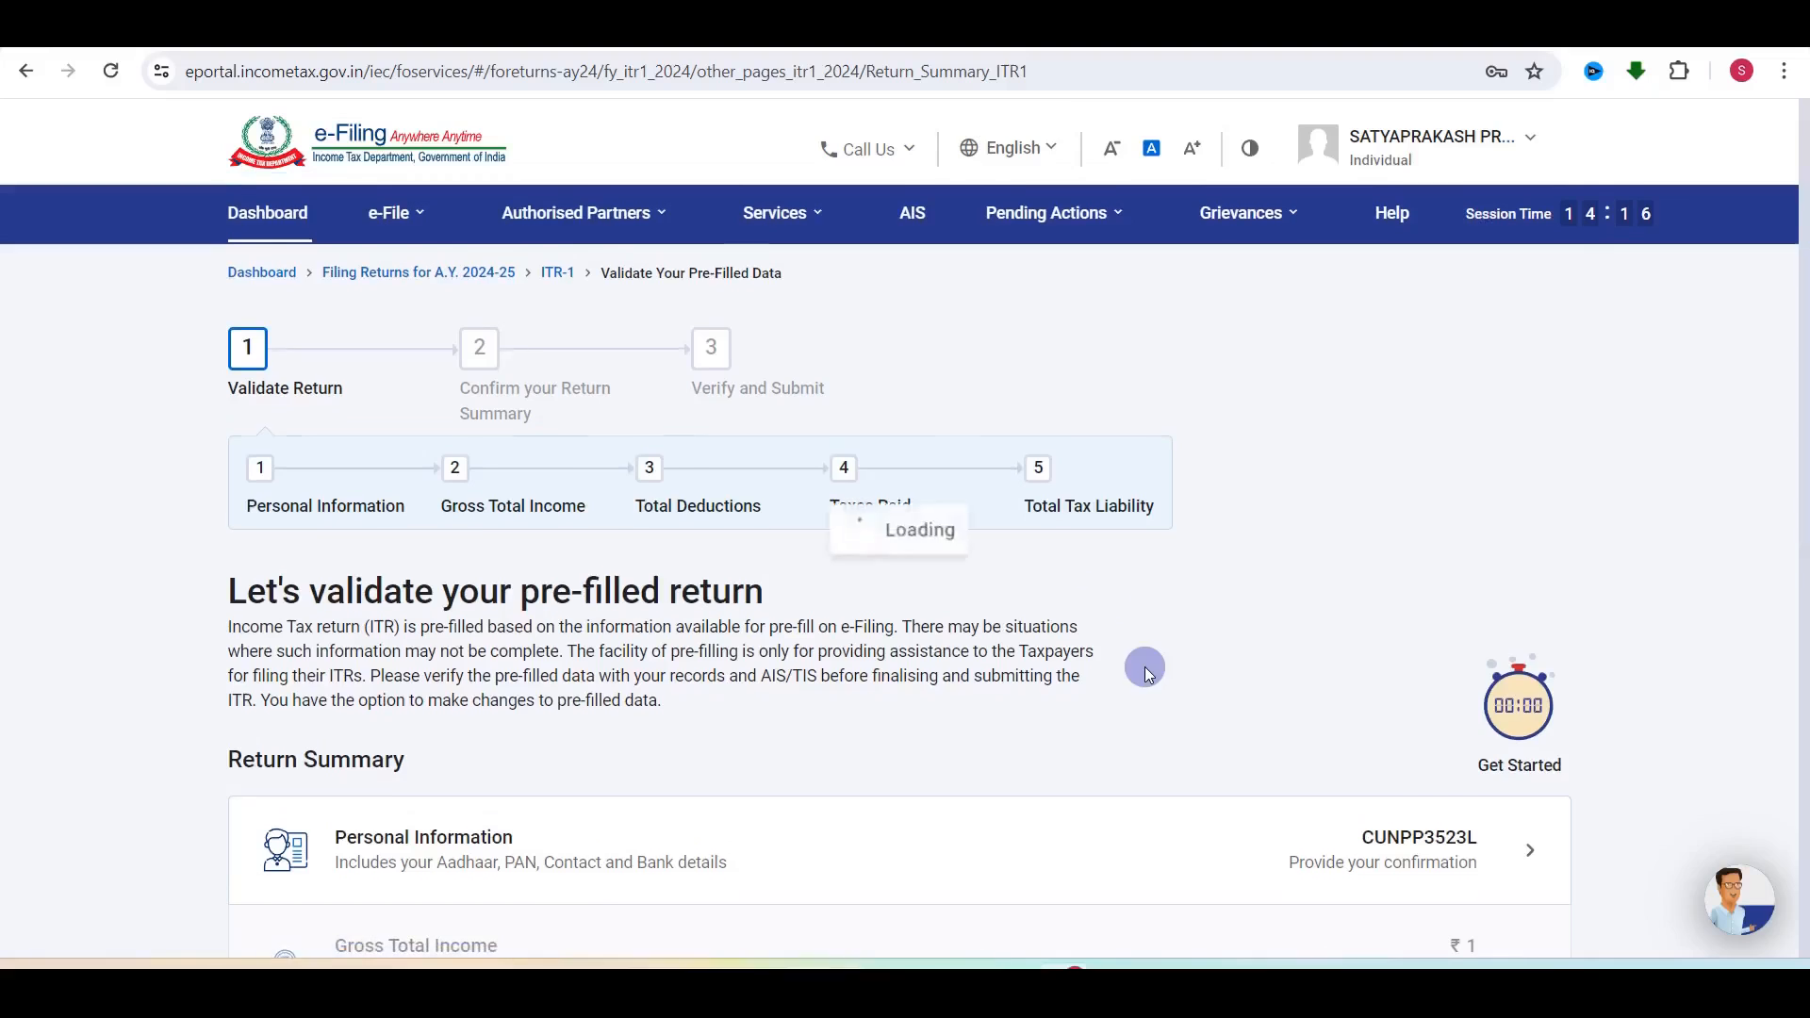
Step: Open the Gross Total Income section and skip its preliminary questions, including those on salary exemption
scroll(937, 578, down, 2)
scroll(938, 578, down, 3)
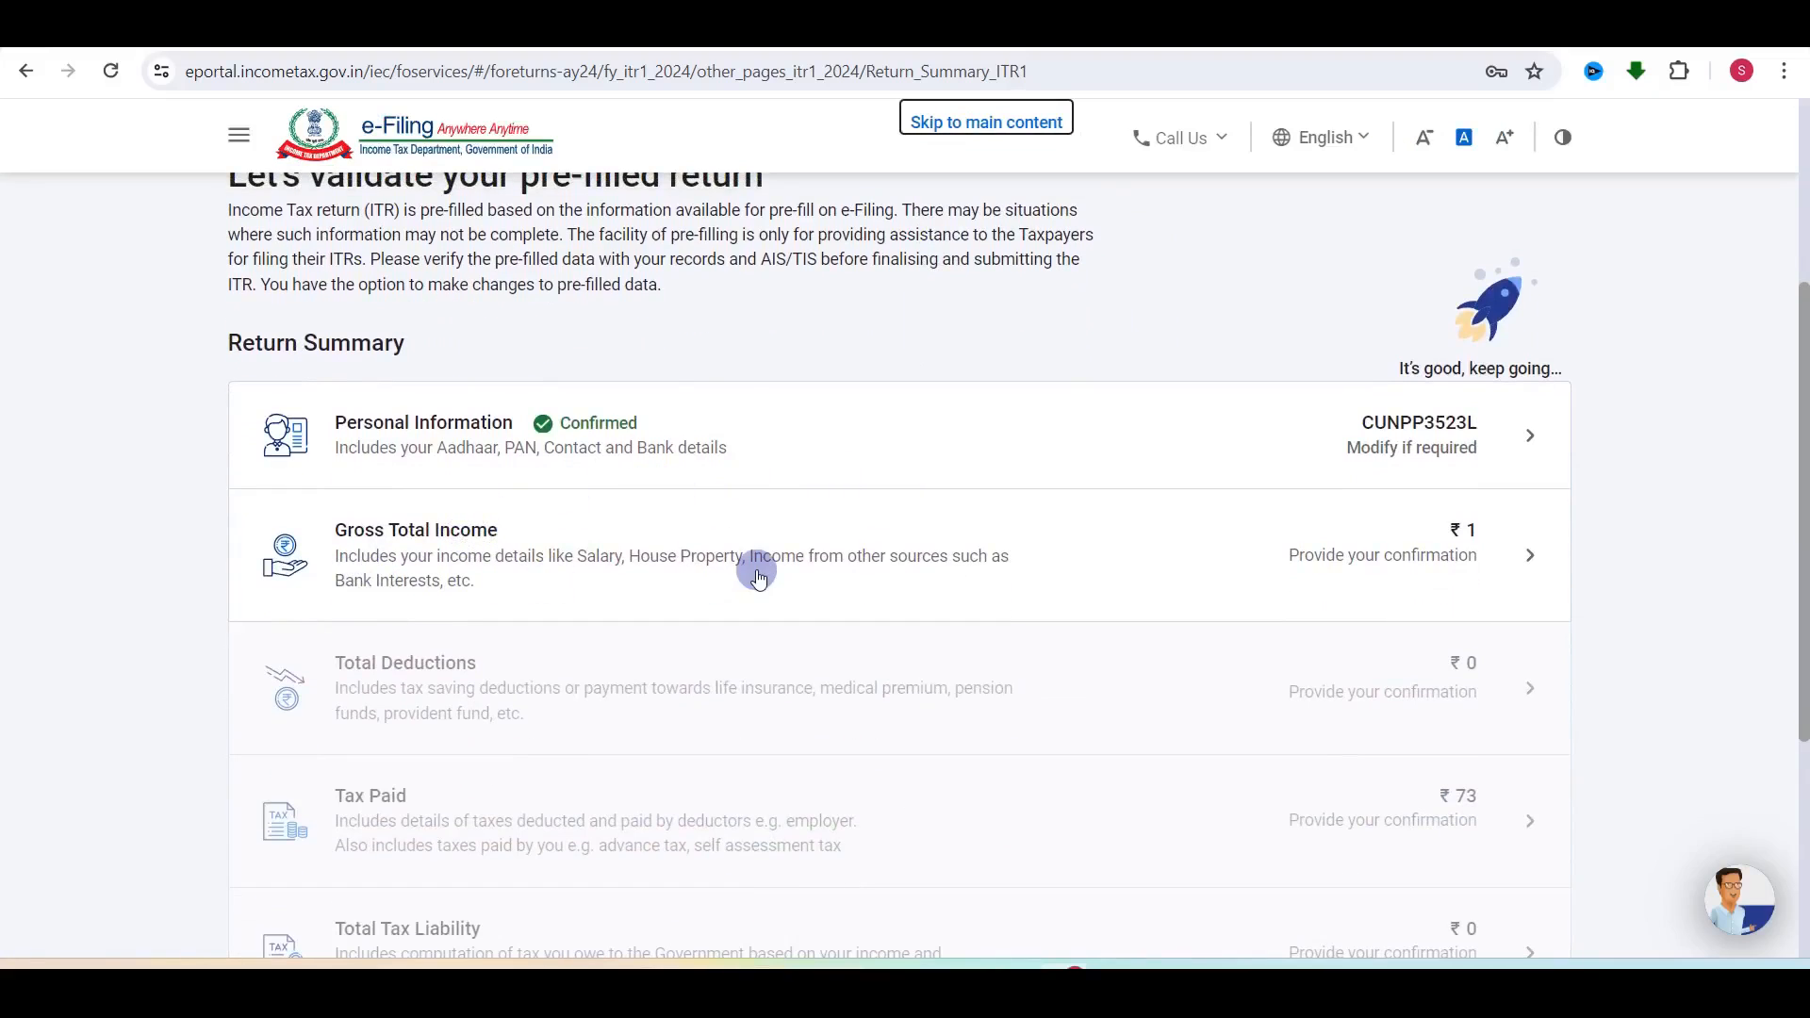
click(1330, 572)
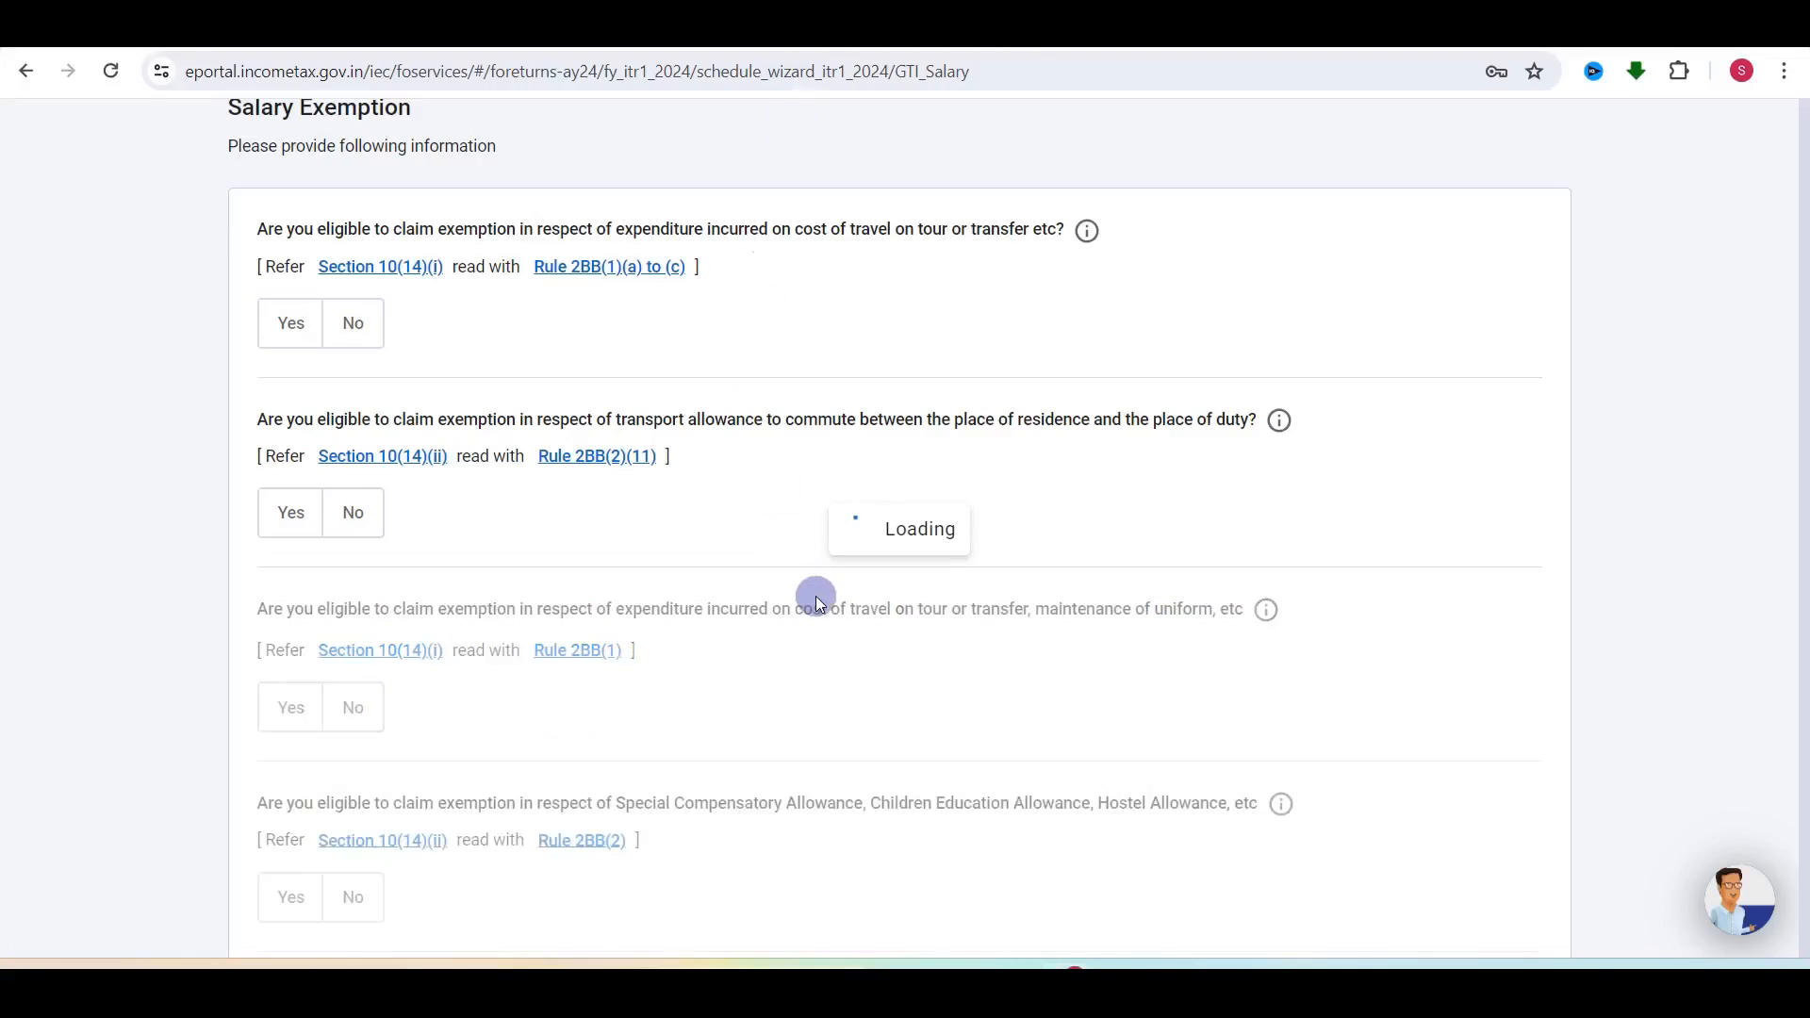
scroll(817, 596, down, 2)
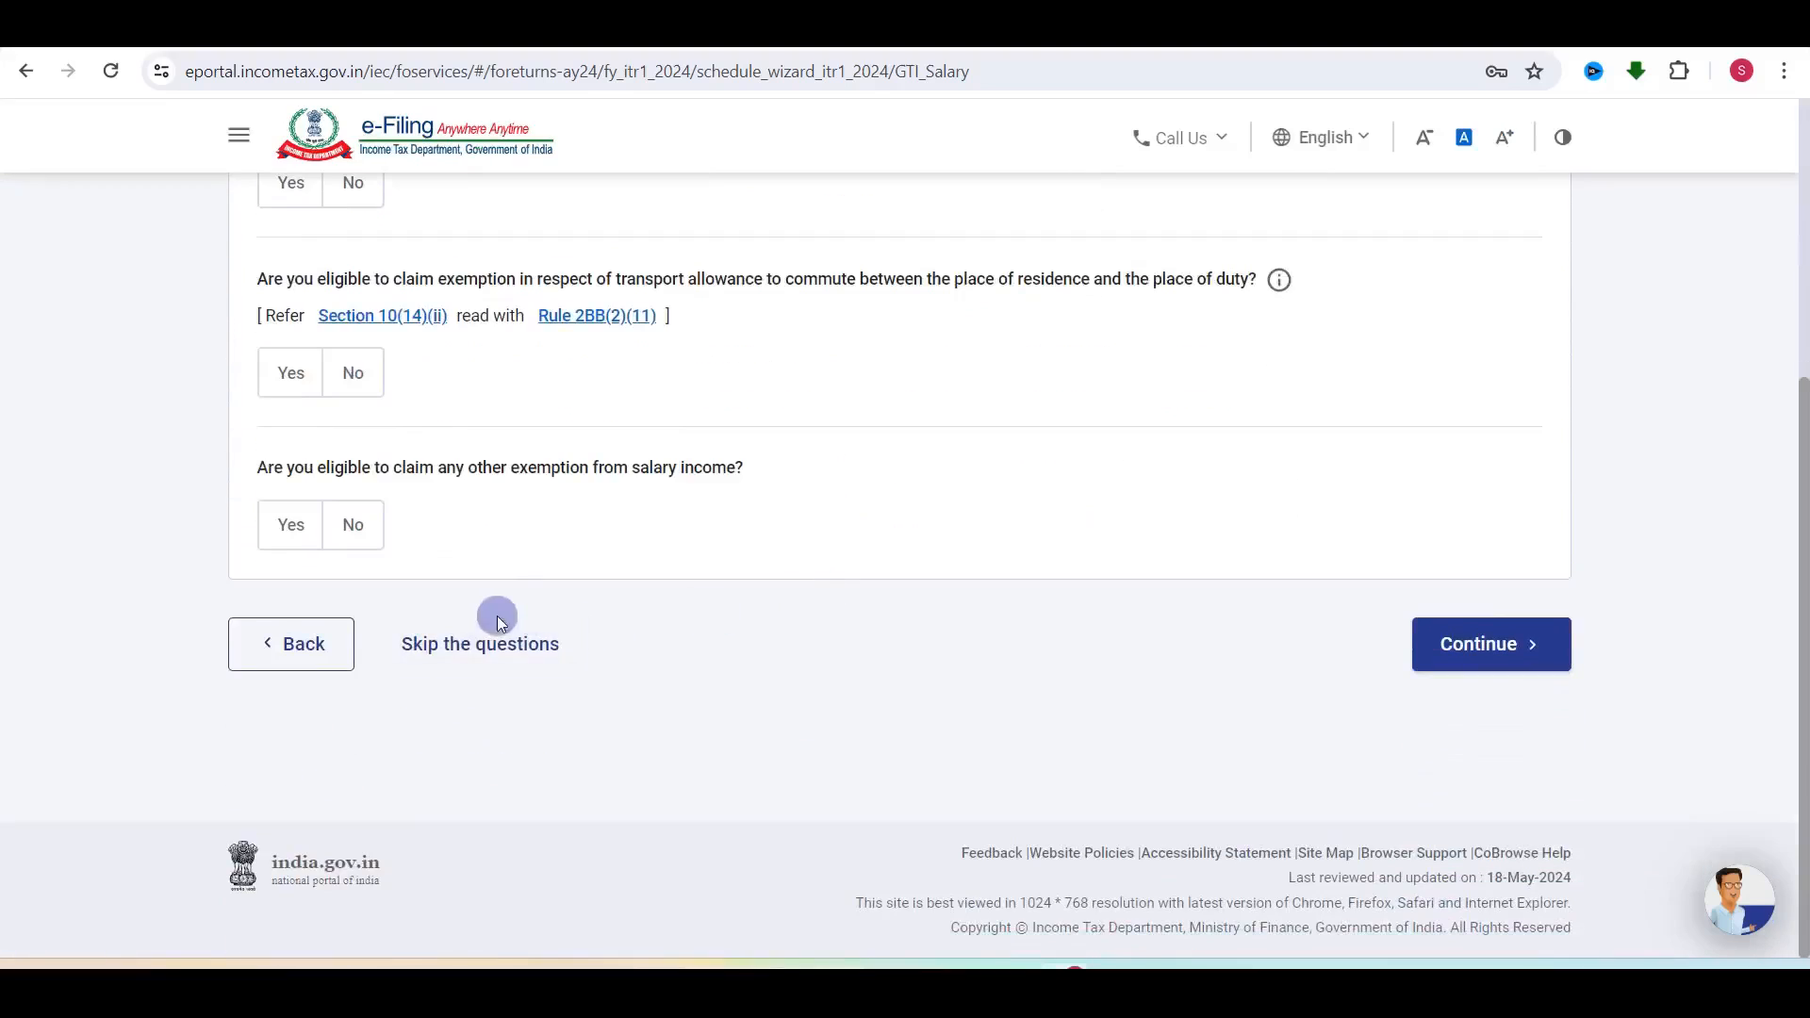
click(478, 645)
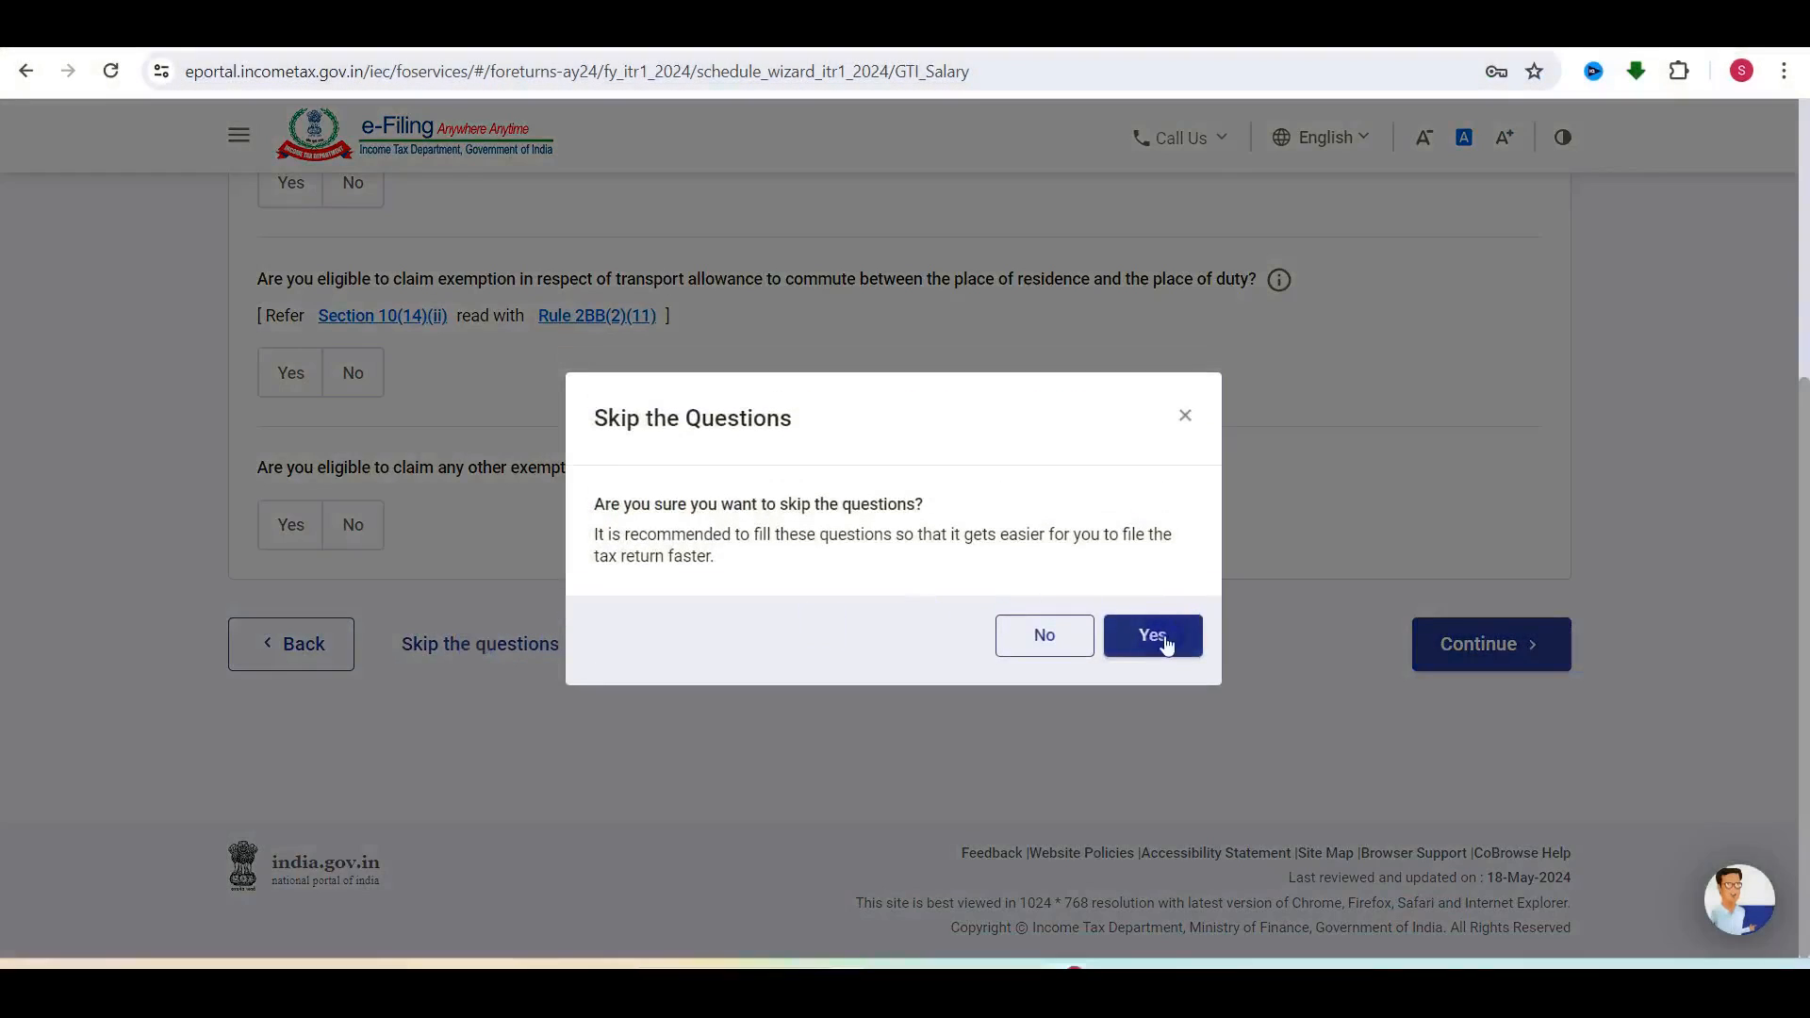
click(1151, 638)
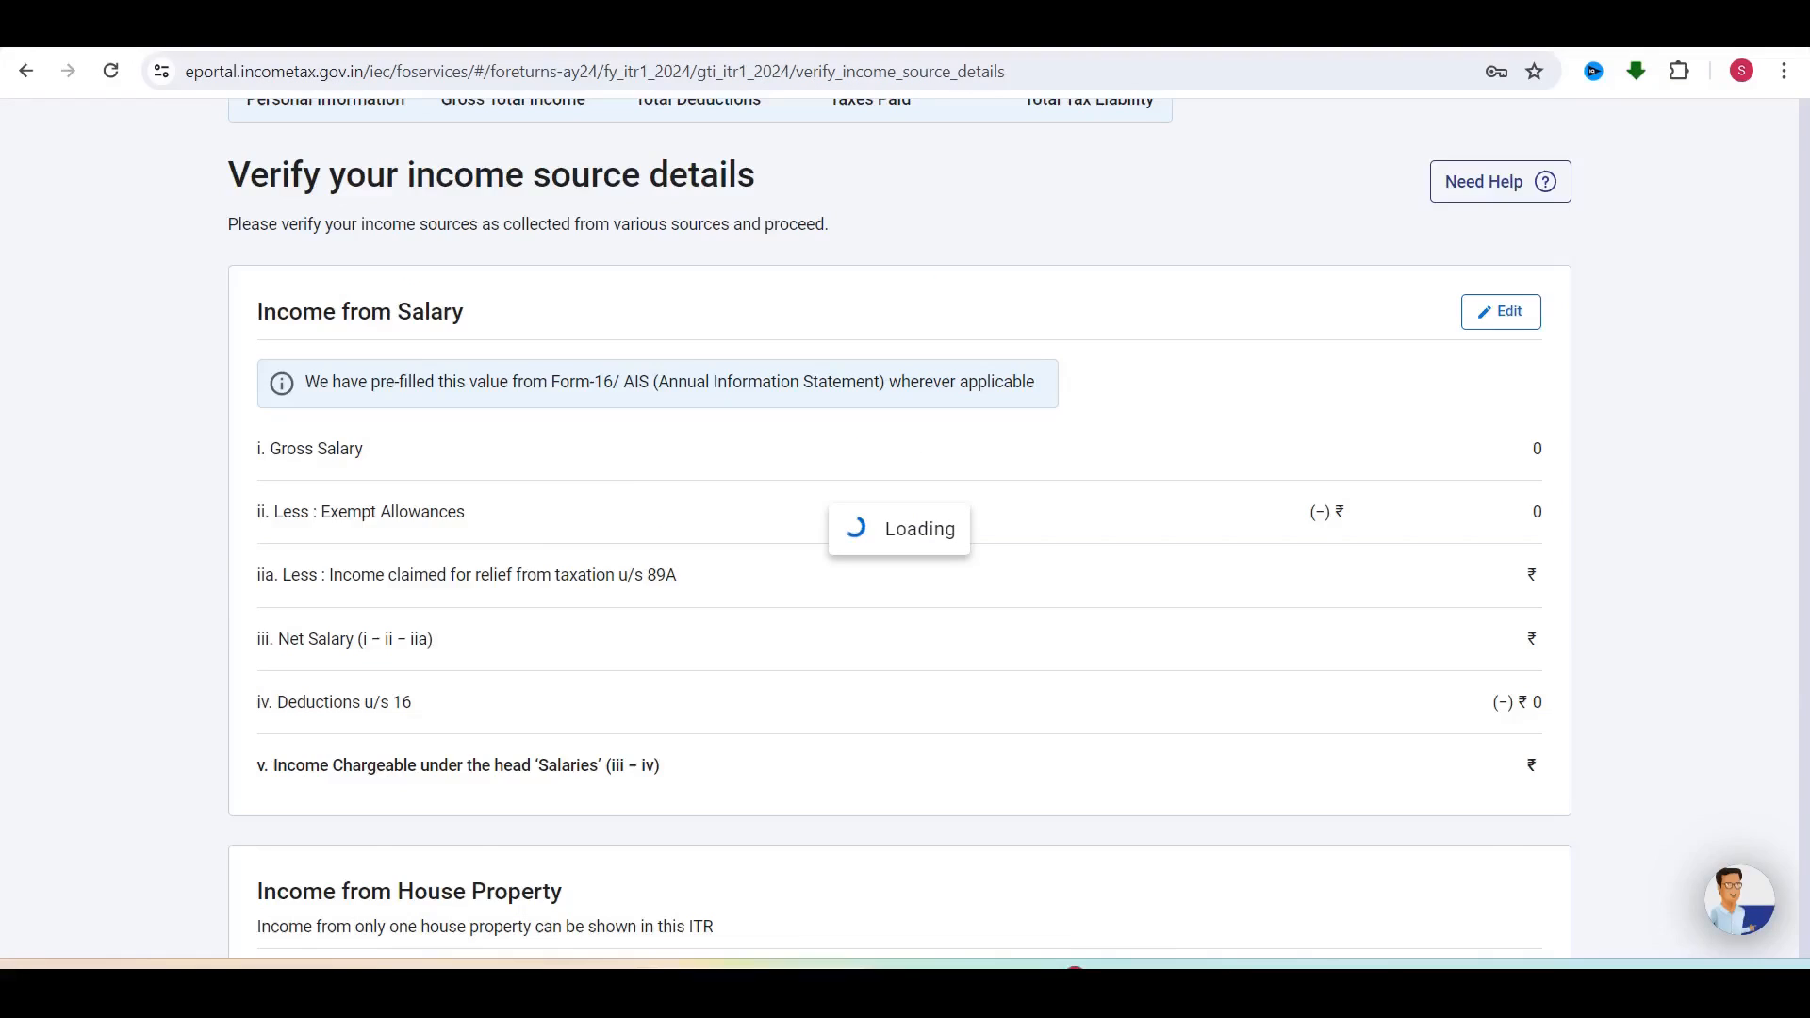
Step: Edit Income from Salary and set the salary as per section 17(1) to 650000
scroll(856, 628, down, 3)
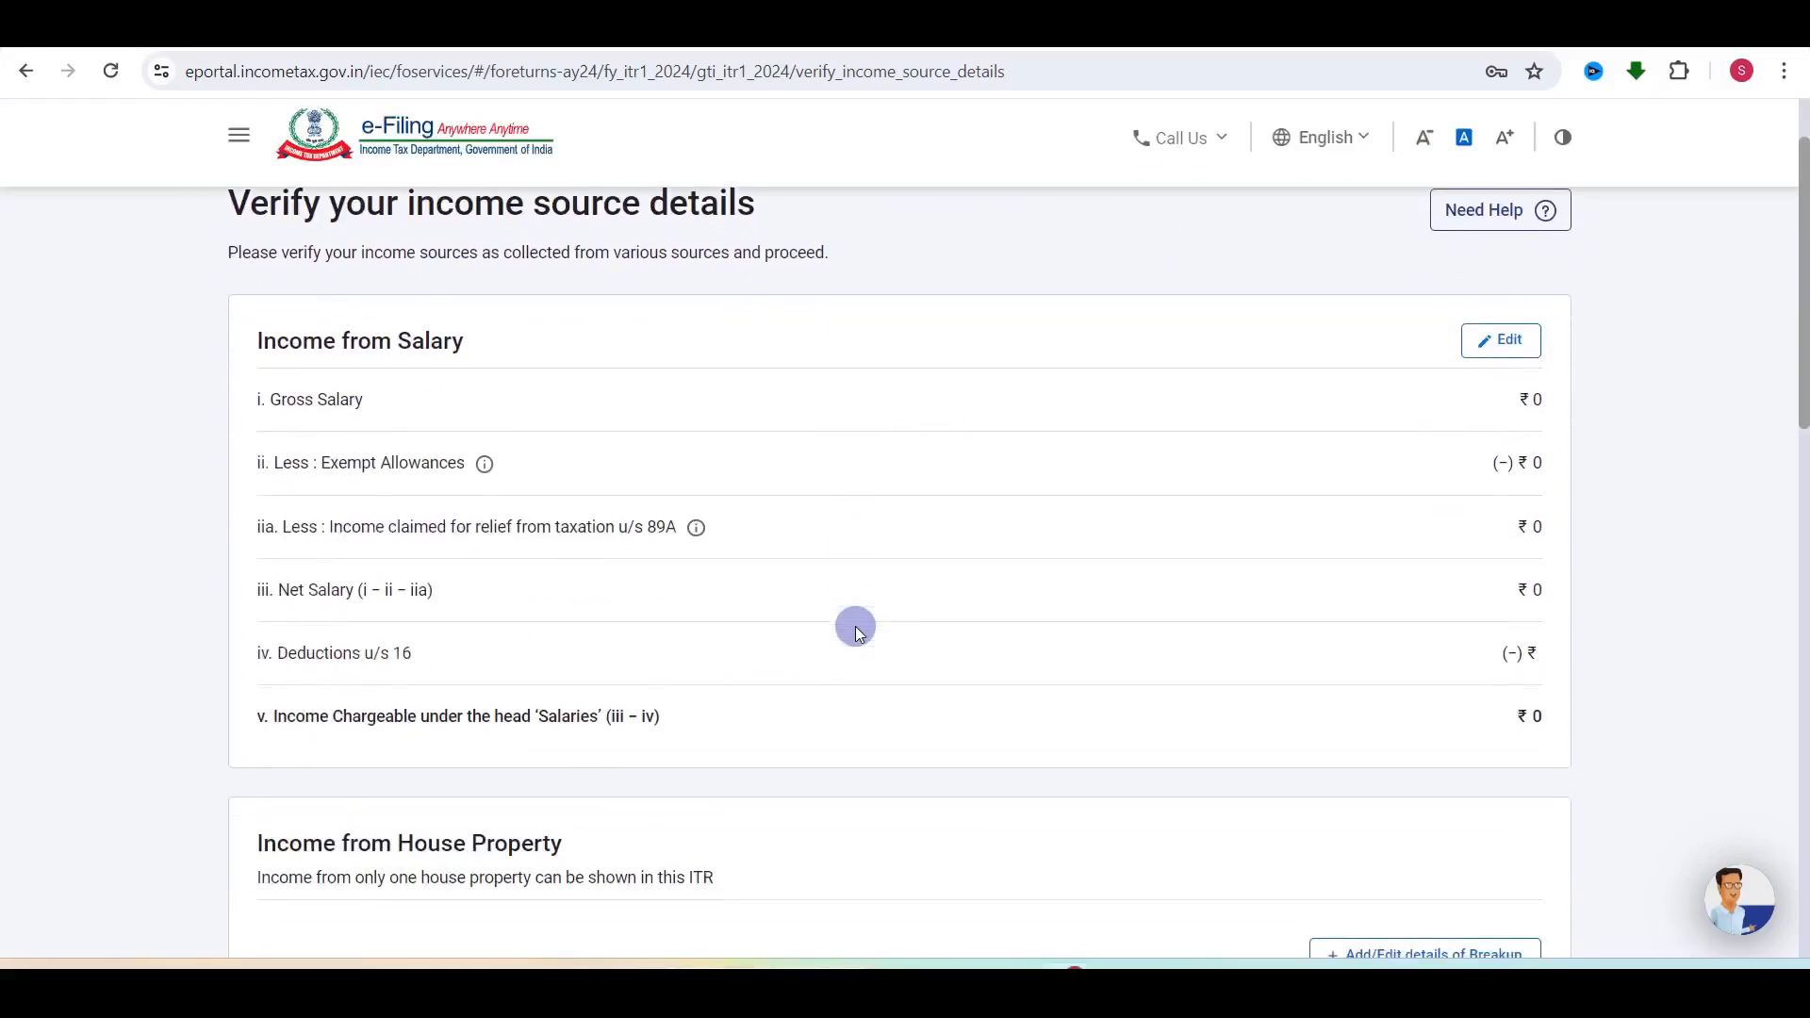
click(1497, 338)
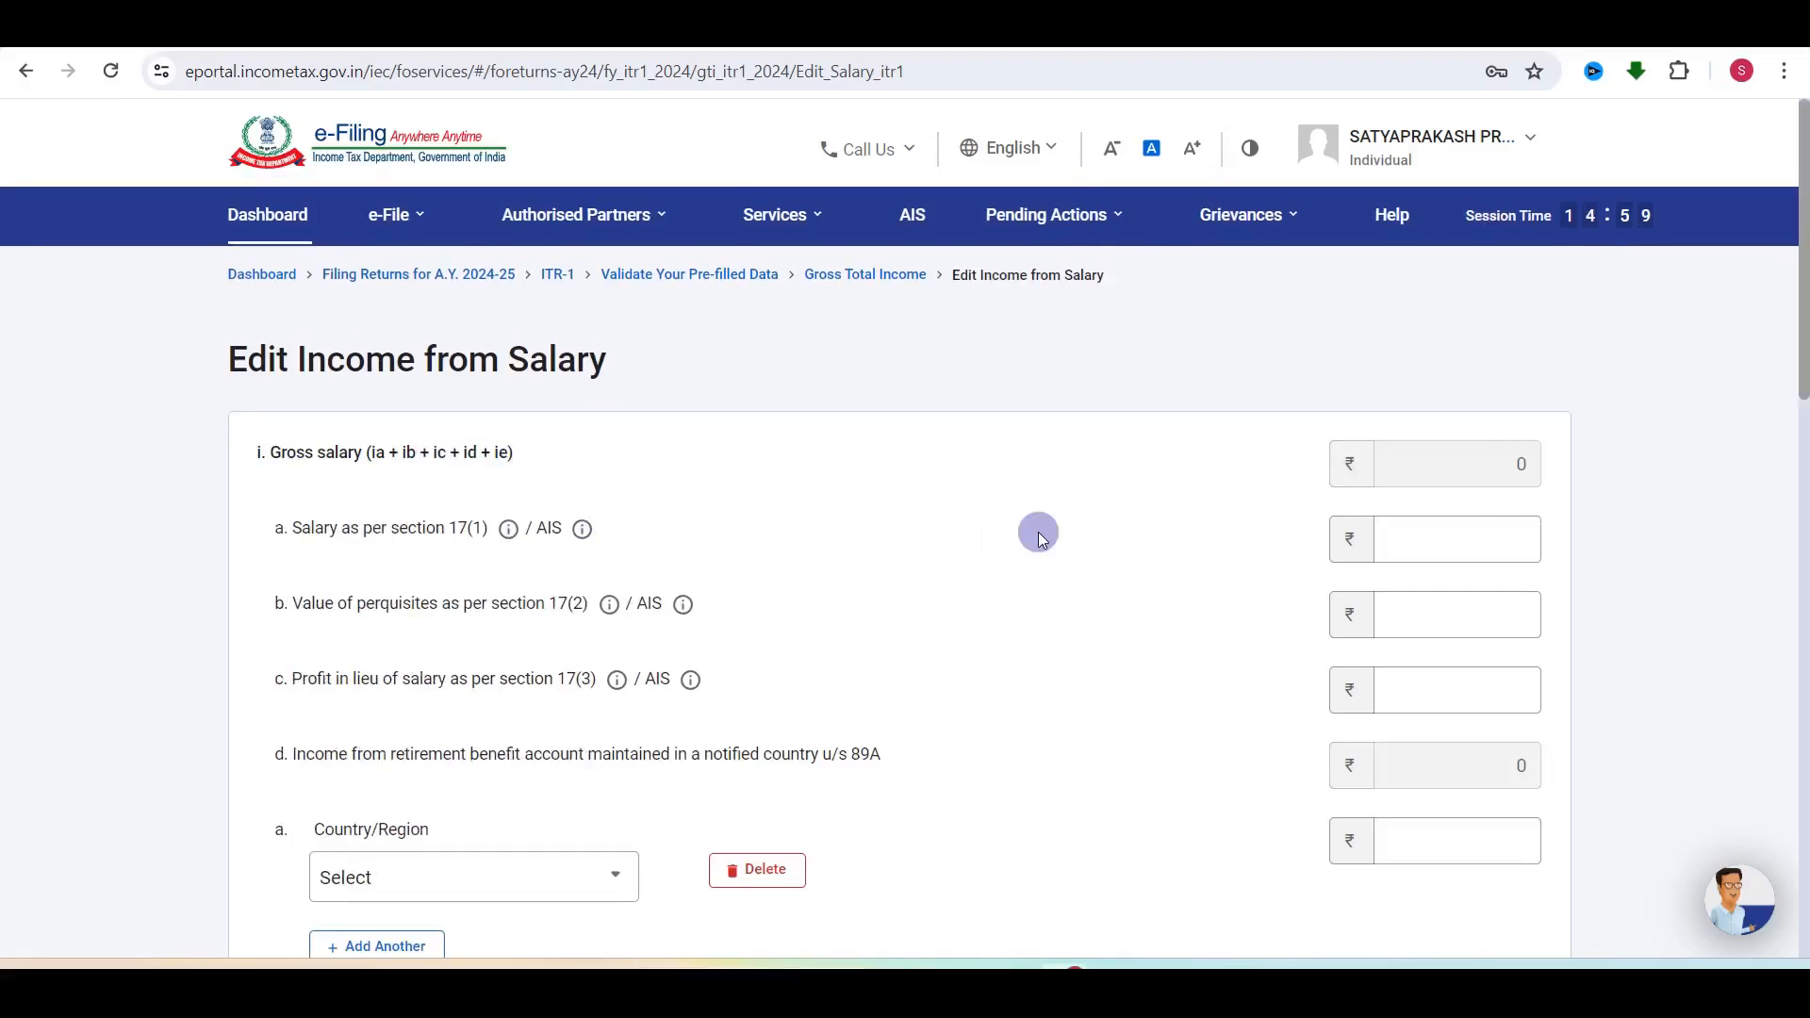
click(1429, 534)
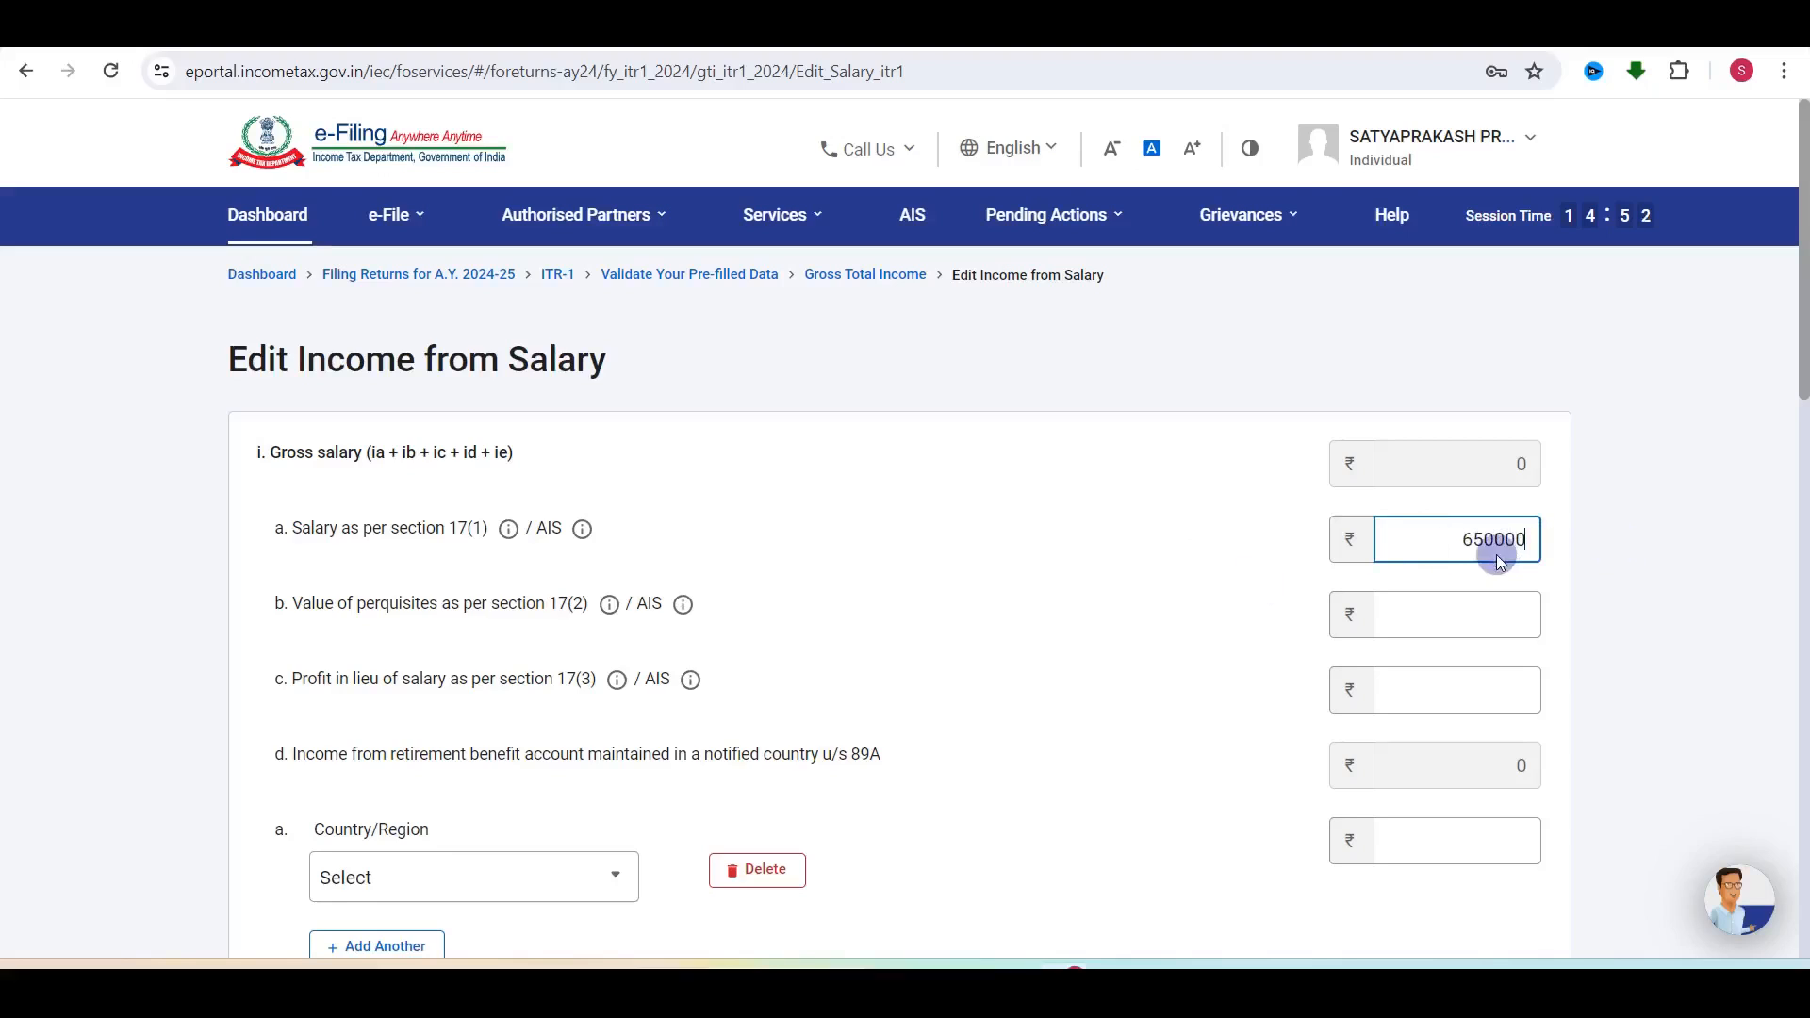
click(1154, 592)
Step: Delete the empty Country/Region row under income from a retirement benefit account in a notified country u/s 89A
scroll(1152, 588, down, 2)
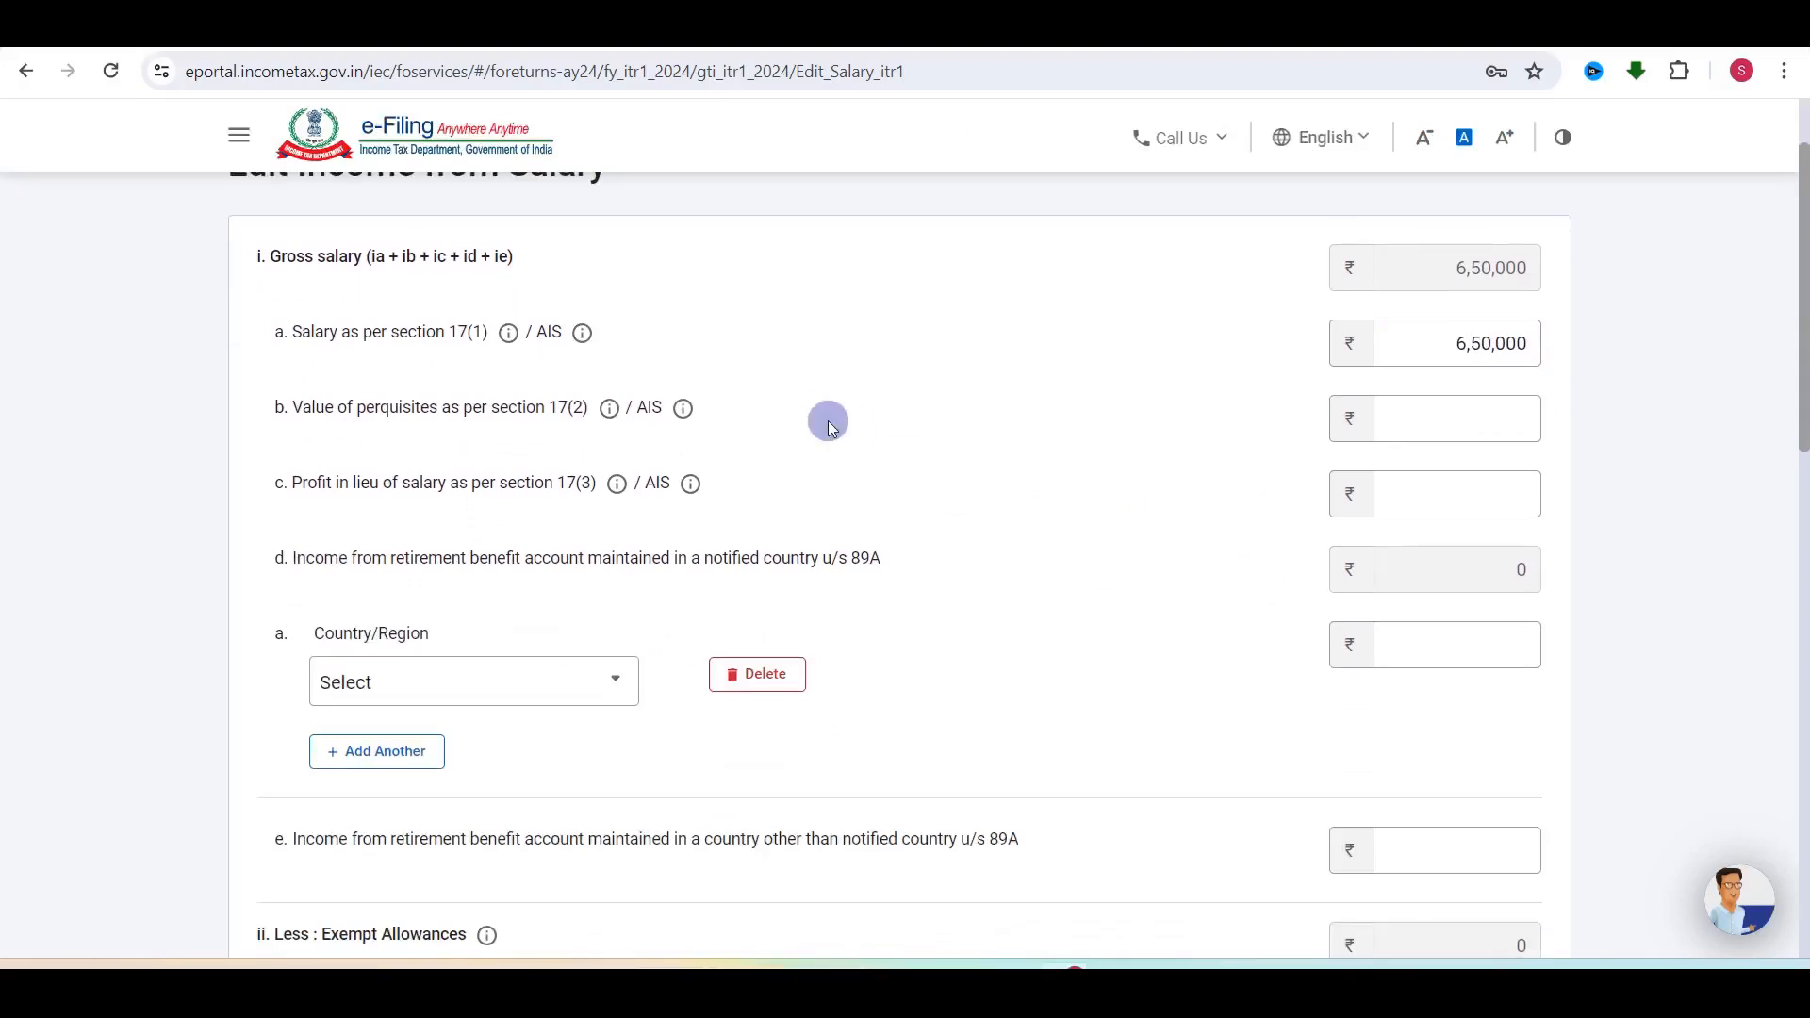
click(472, 411)
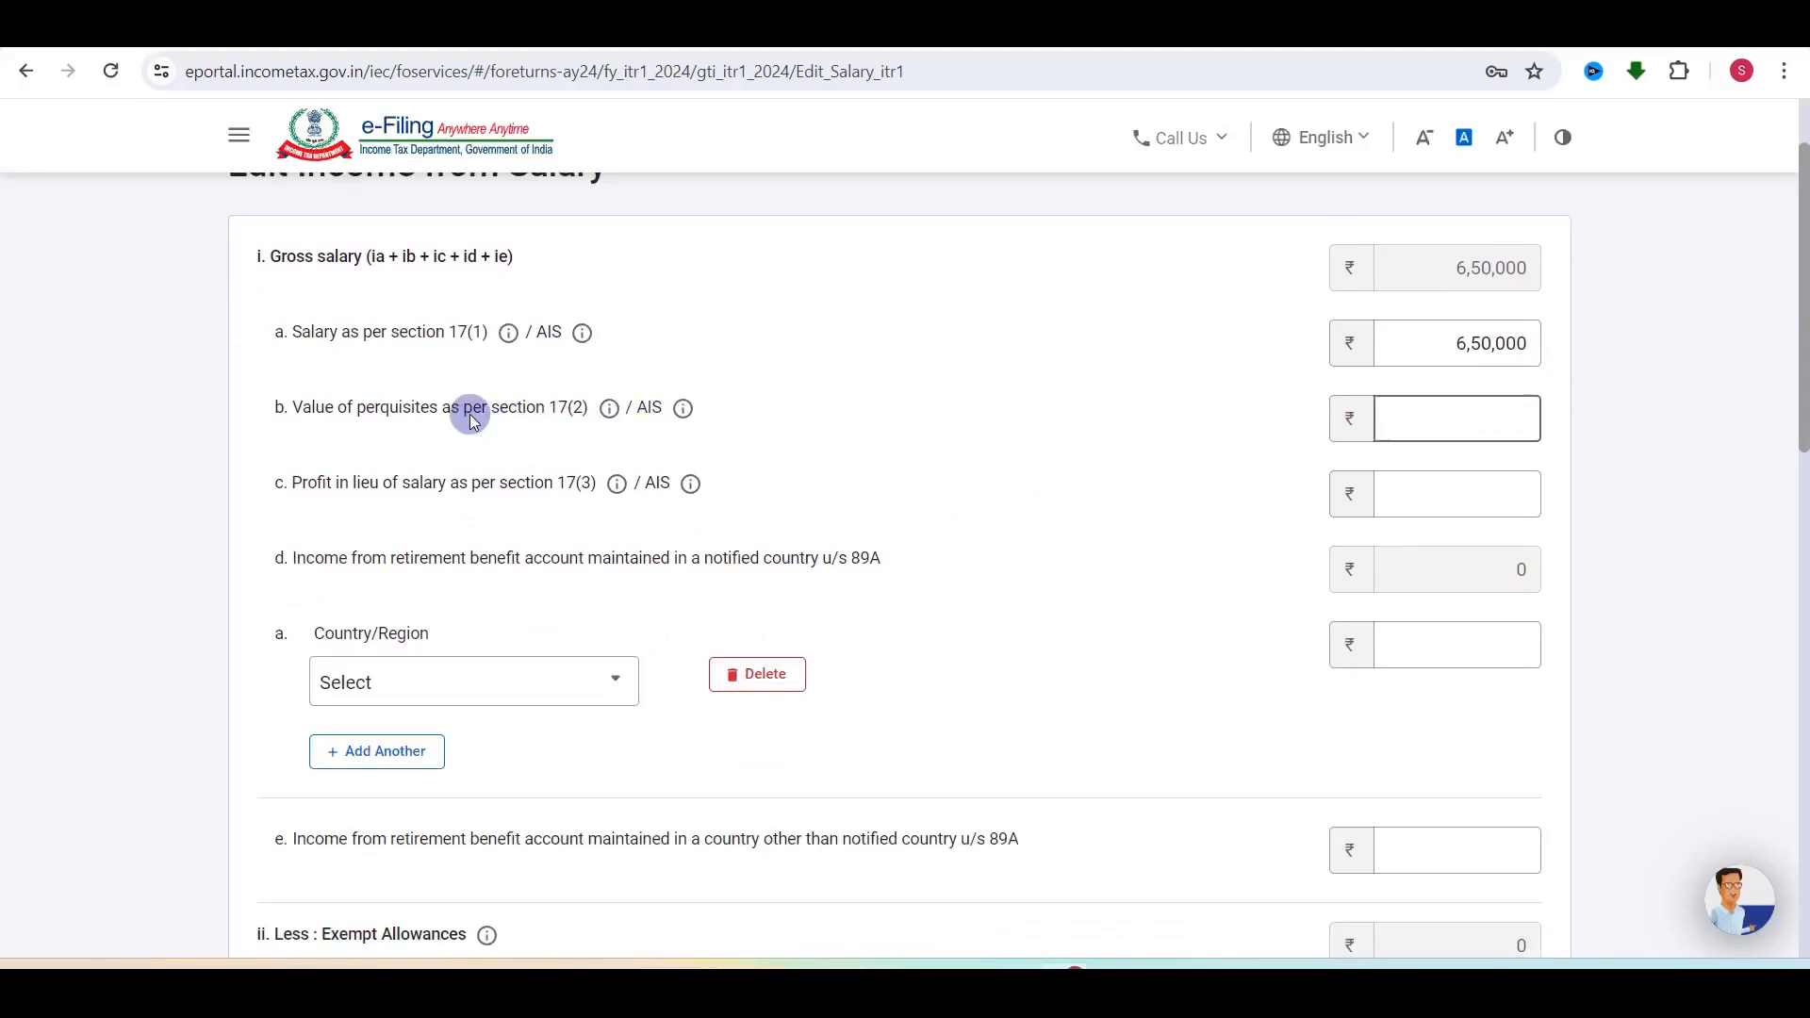
click(485, 482)
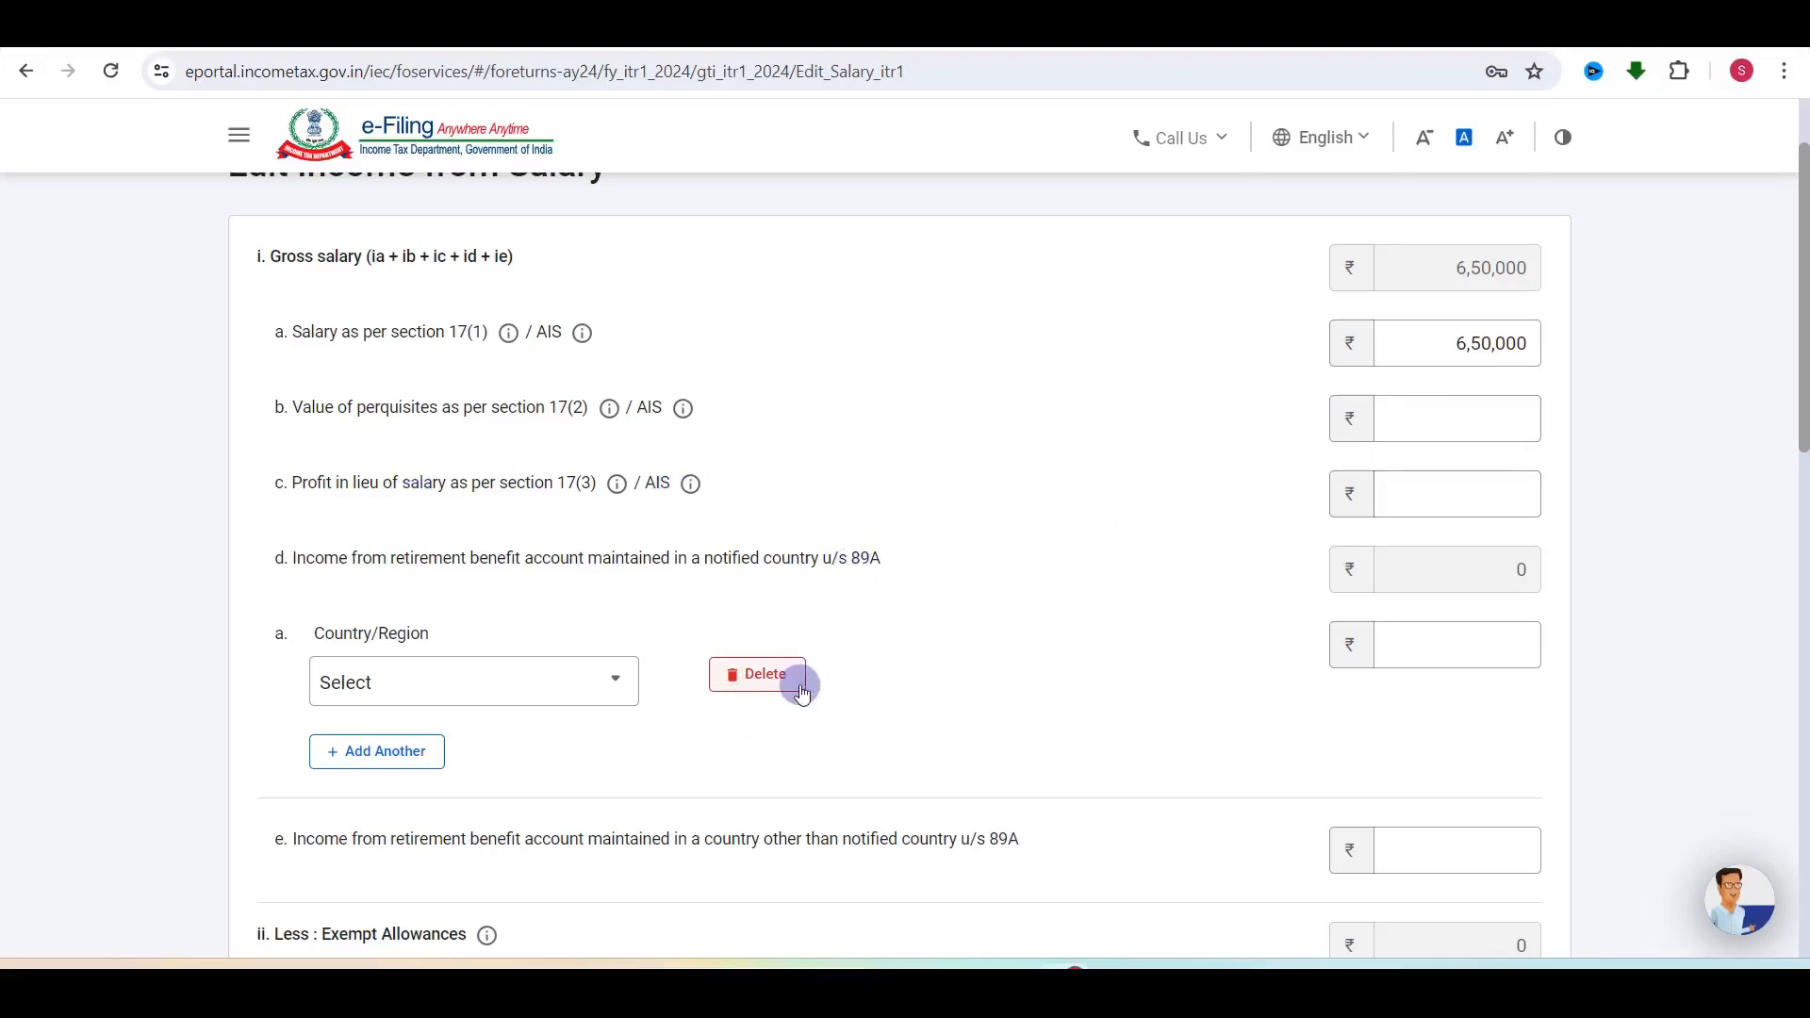
click(768, 677)
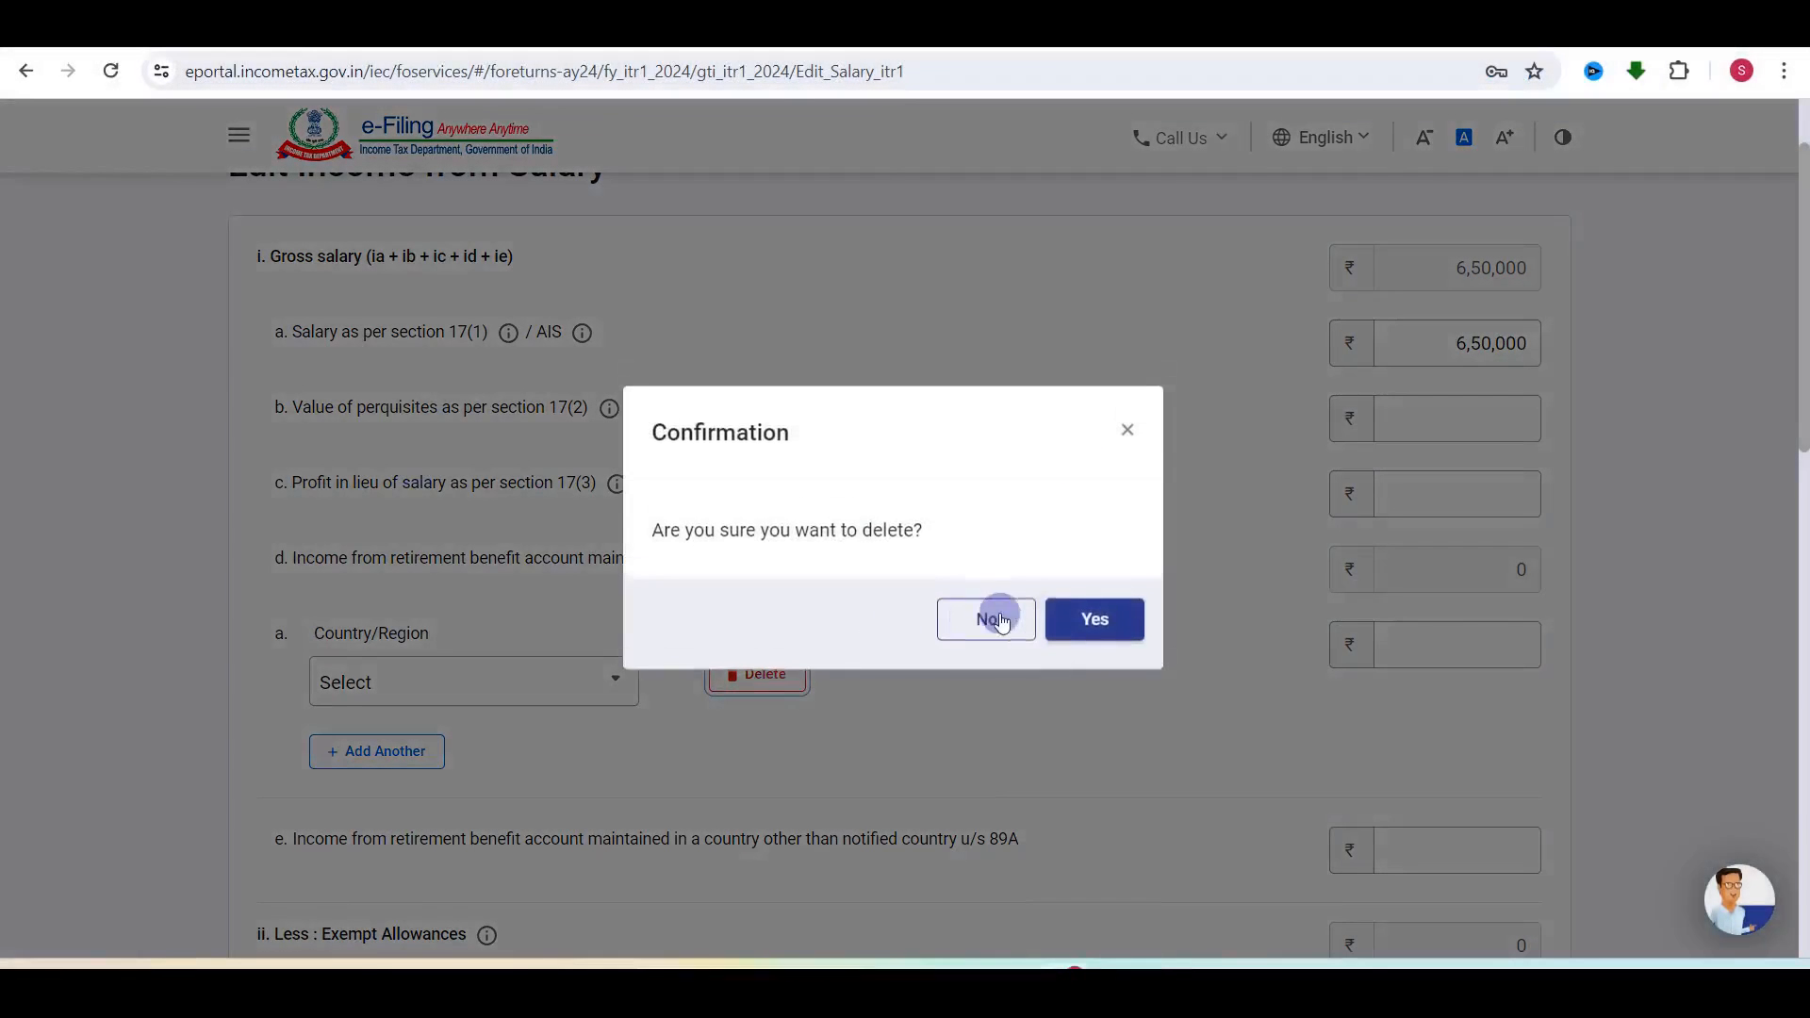
click(1098, 632)
scroll(1103, 633, down, 1)
scroll(1101, 631, down, 1)
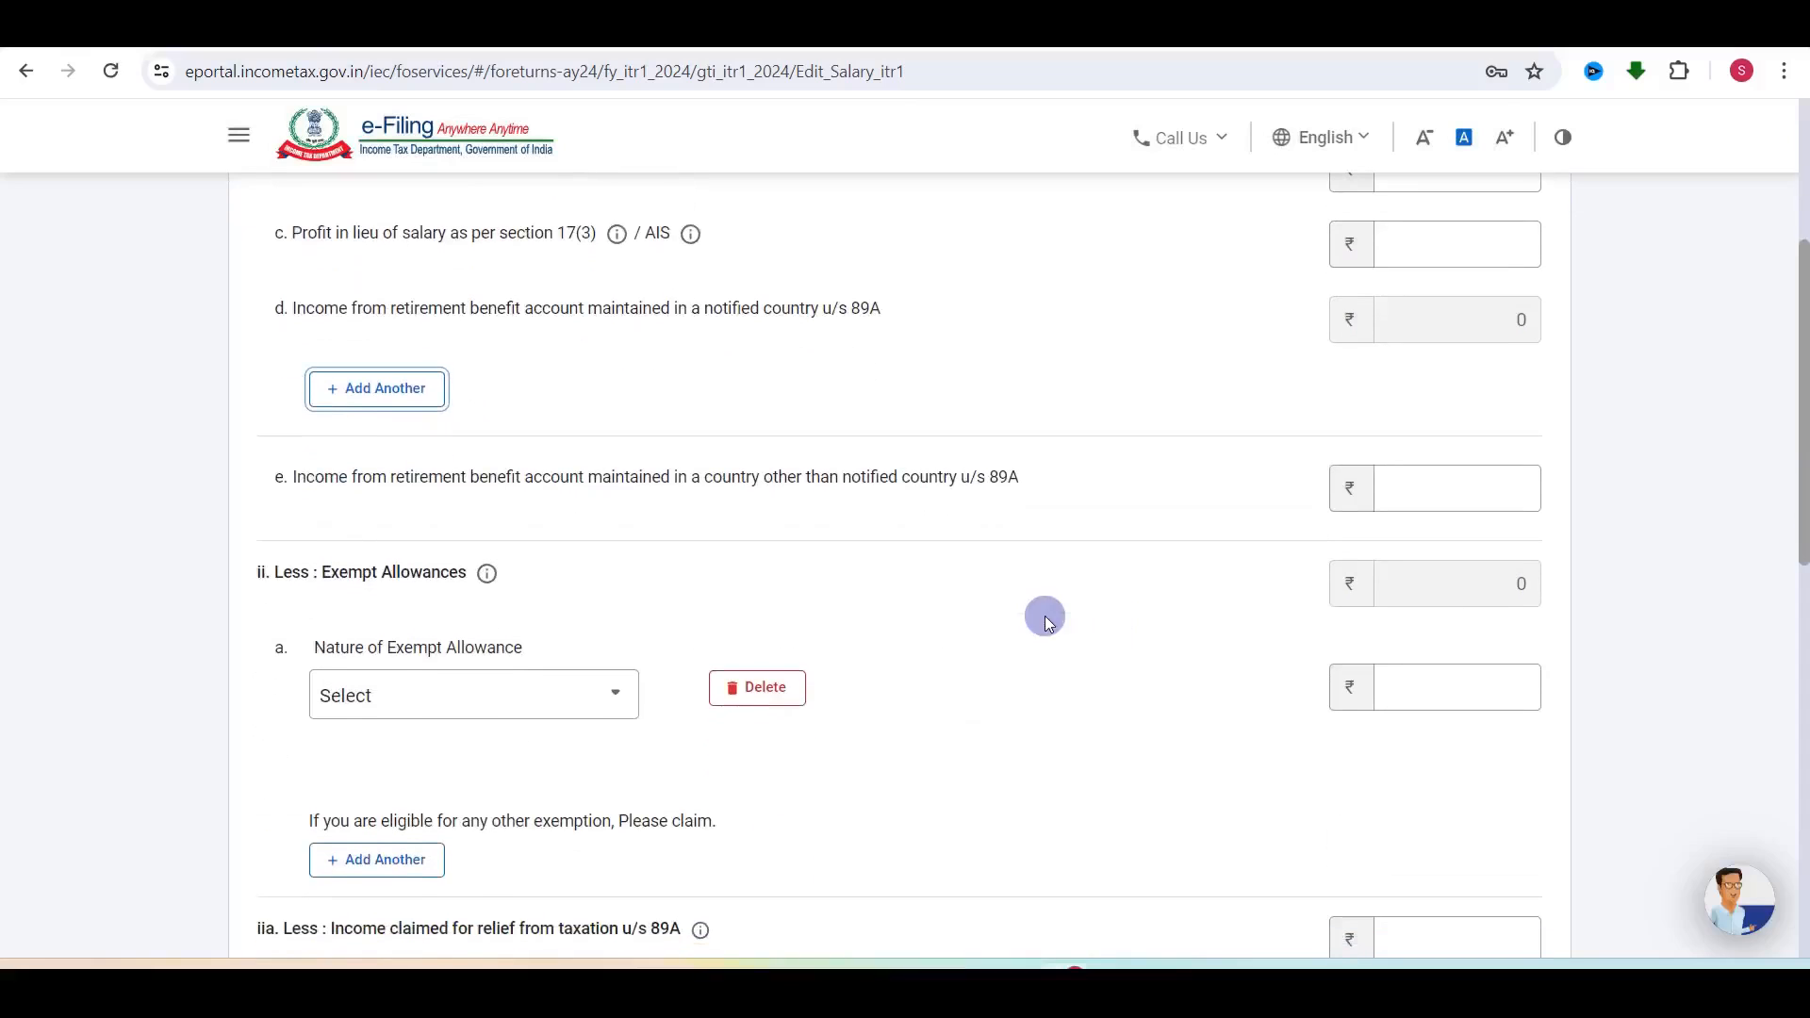
Step: Examine the available options for the nature of exempt allowance under the salary's exempt allowances
scroll(796, 580, down, 1)
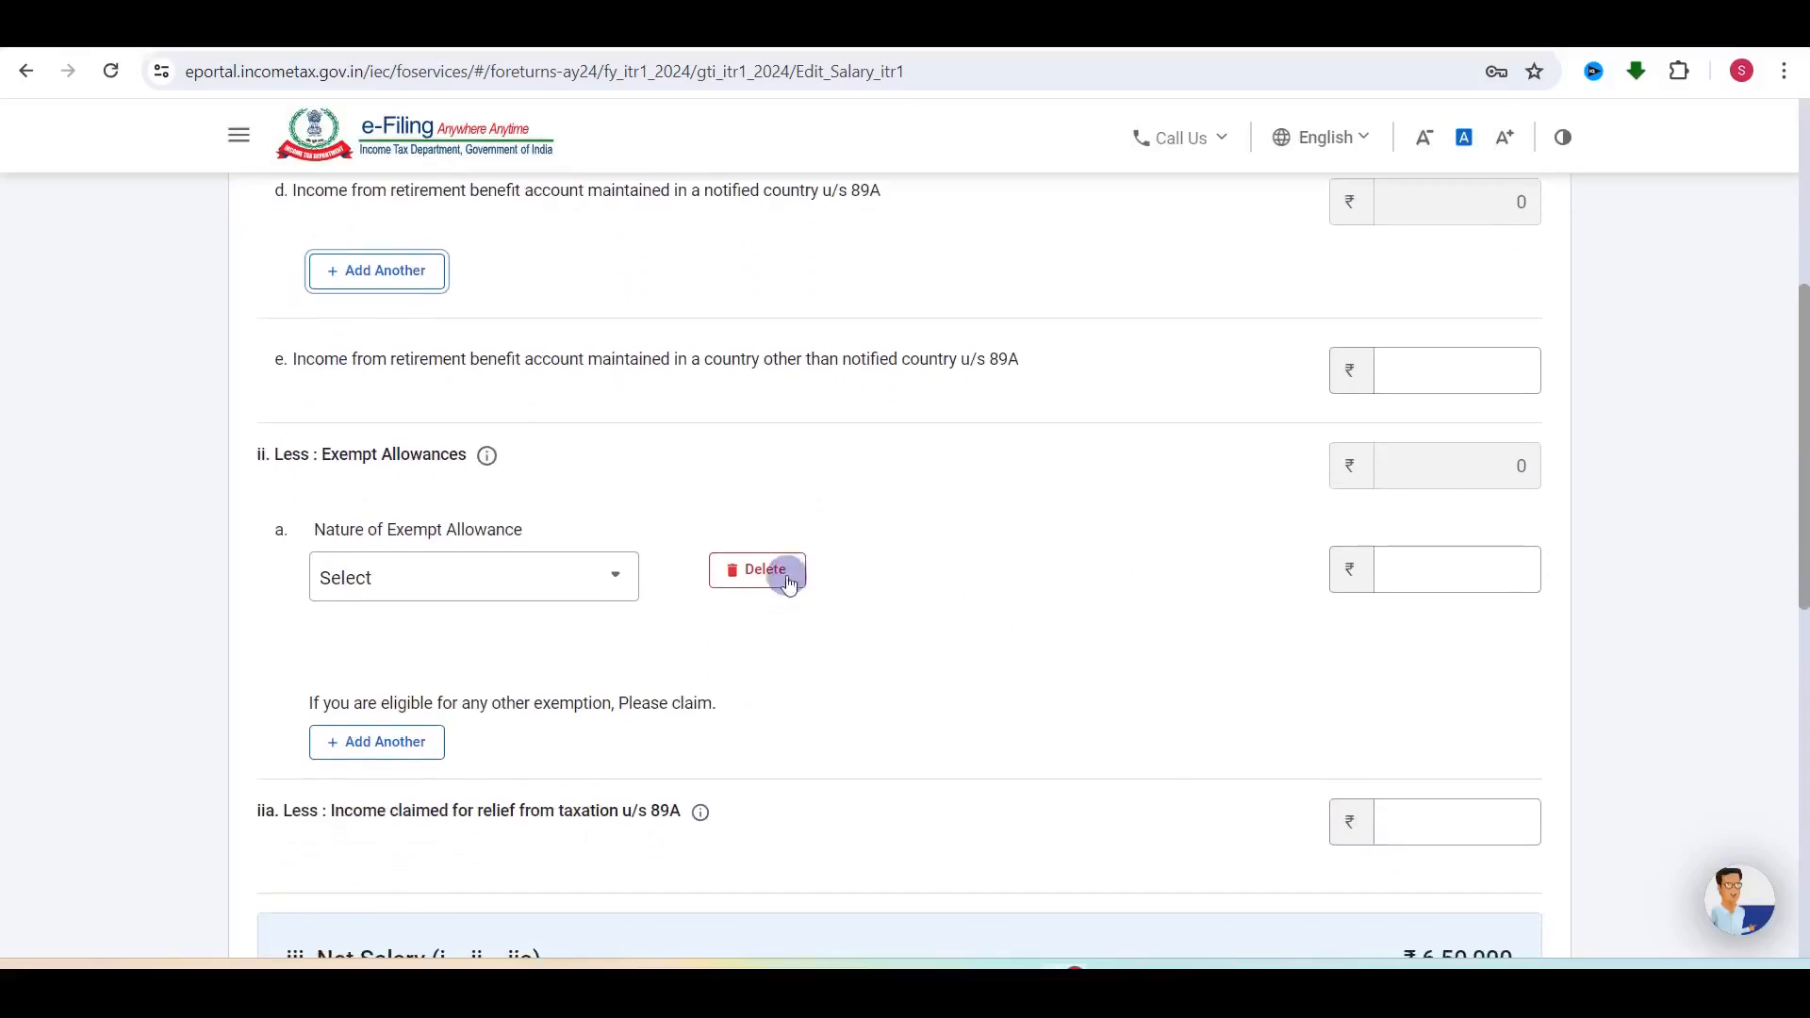
click(512, 572)
scroll(486, 790, down, 3)
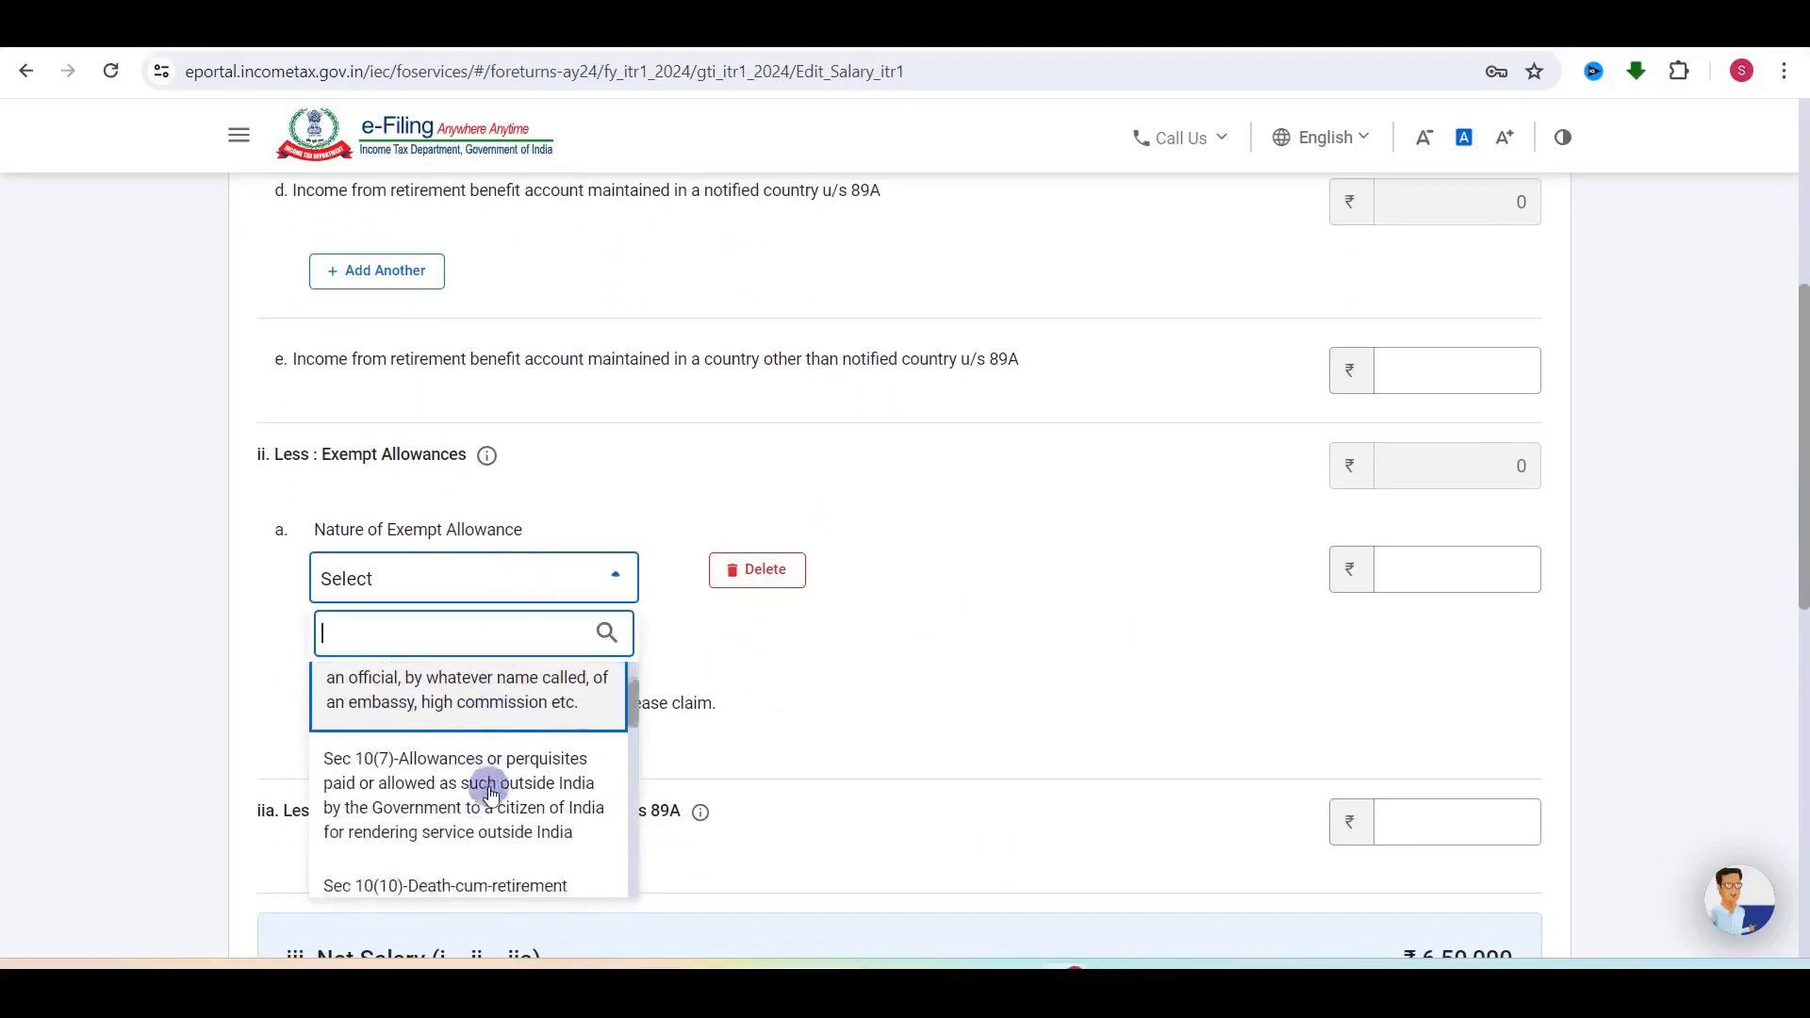
click(936, 669)
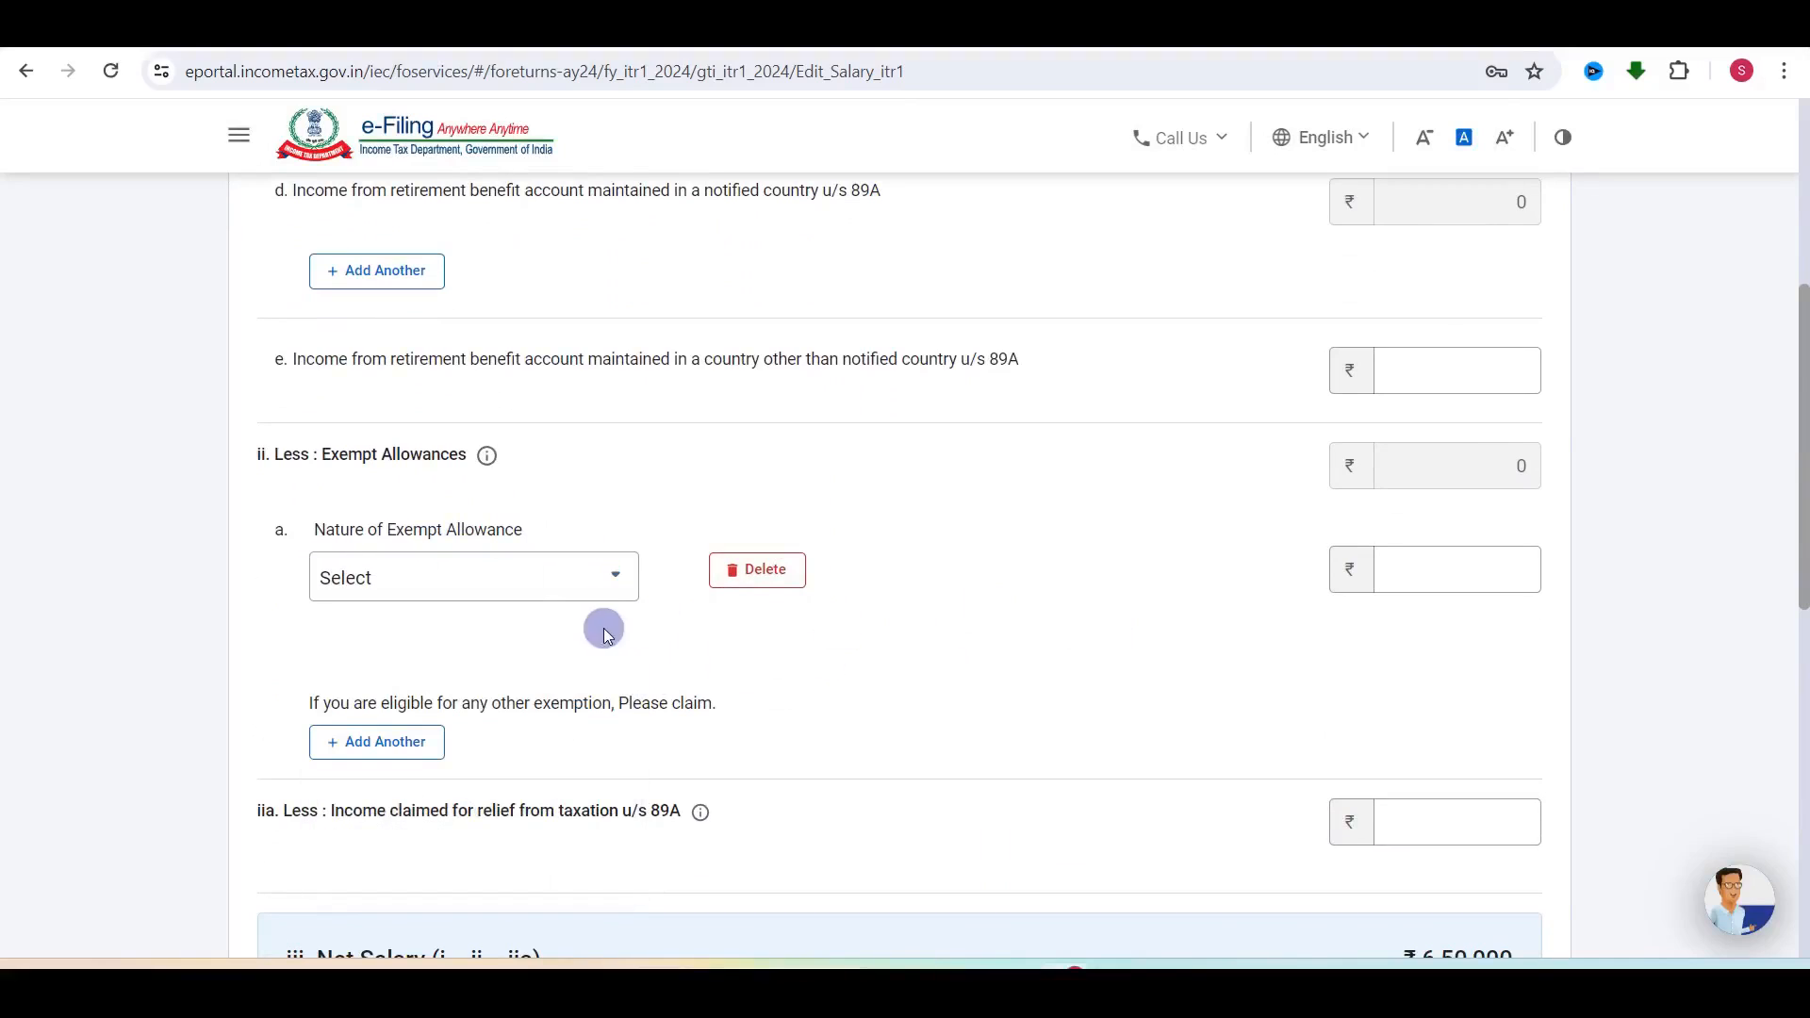
click(582, 592)
scroll(533, 771, down, 5)
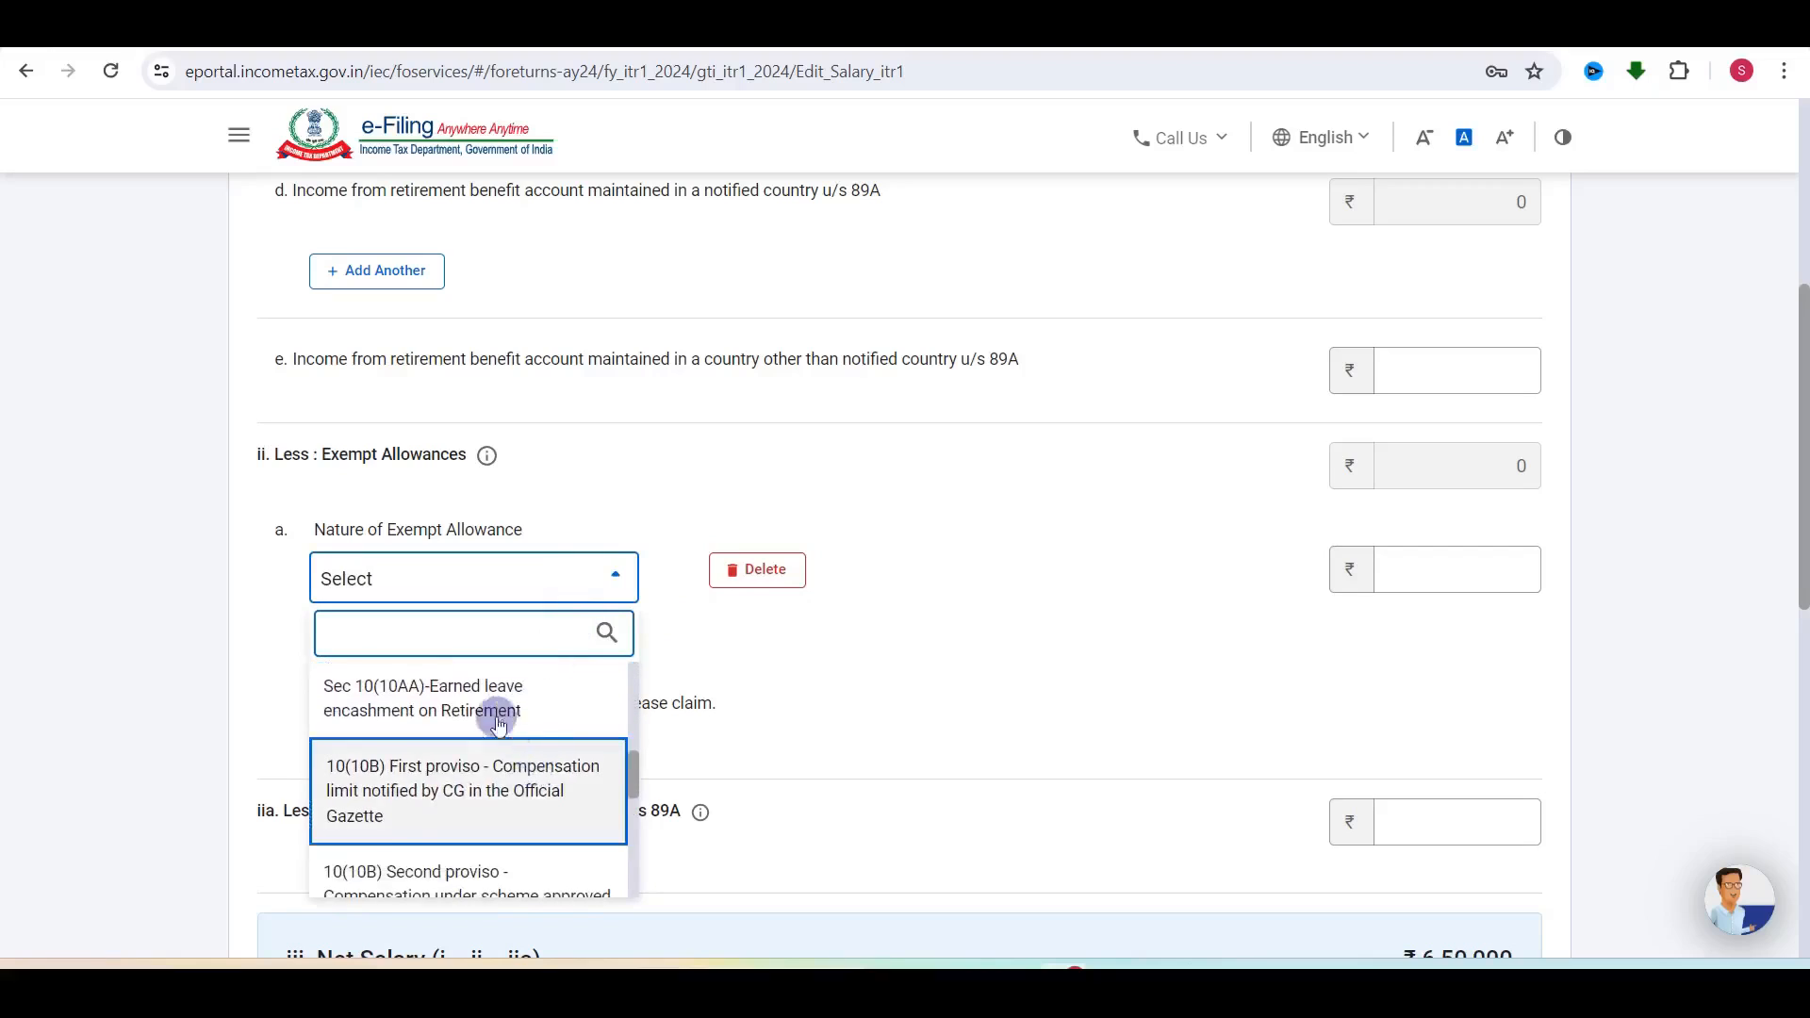
scroll(483, 790, down, 2)
scroll(483, 790, down, 1)
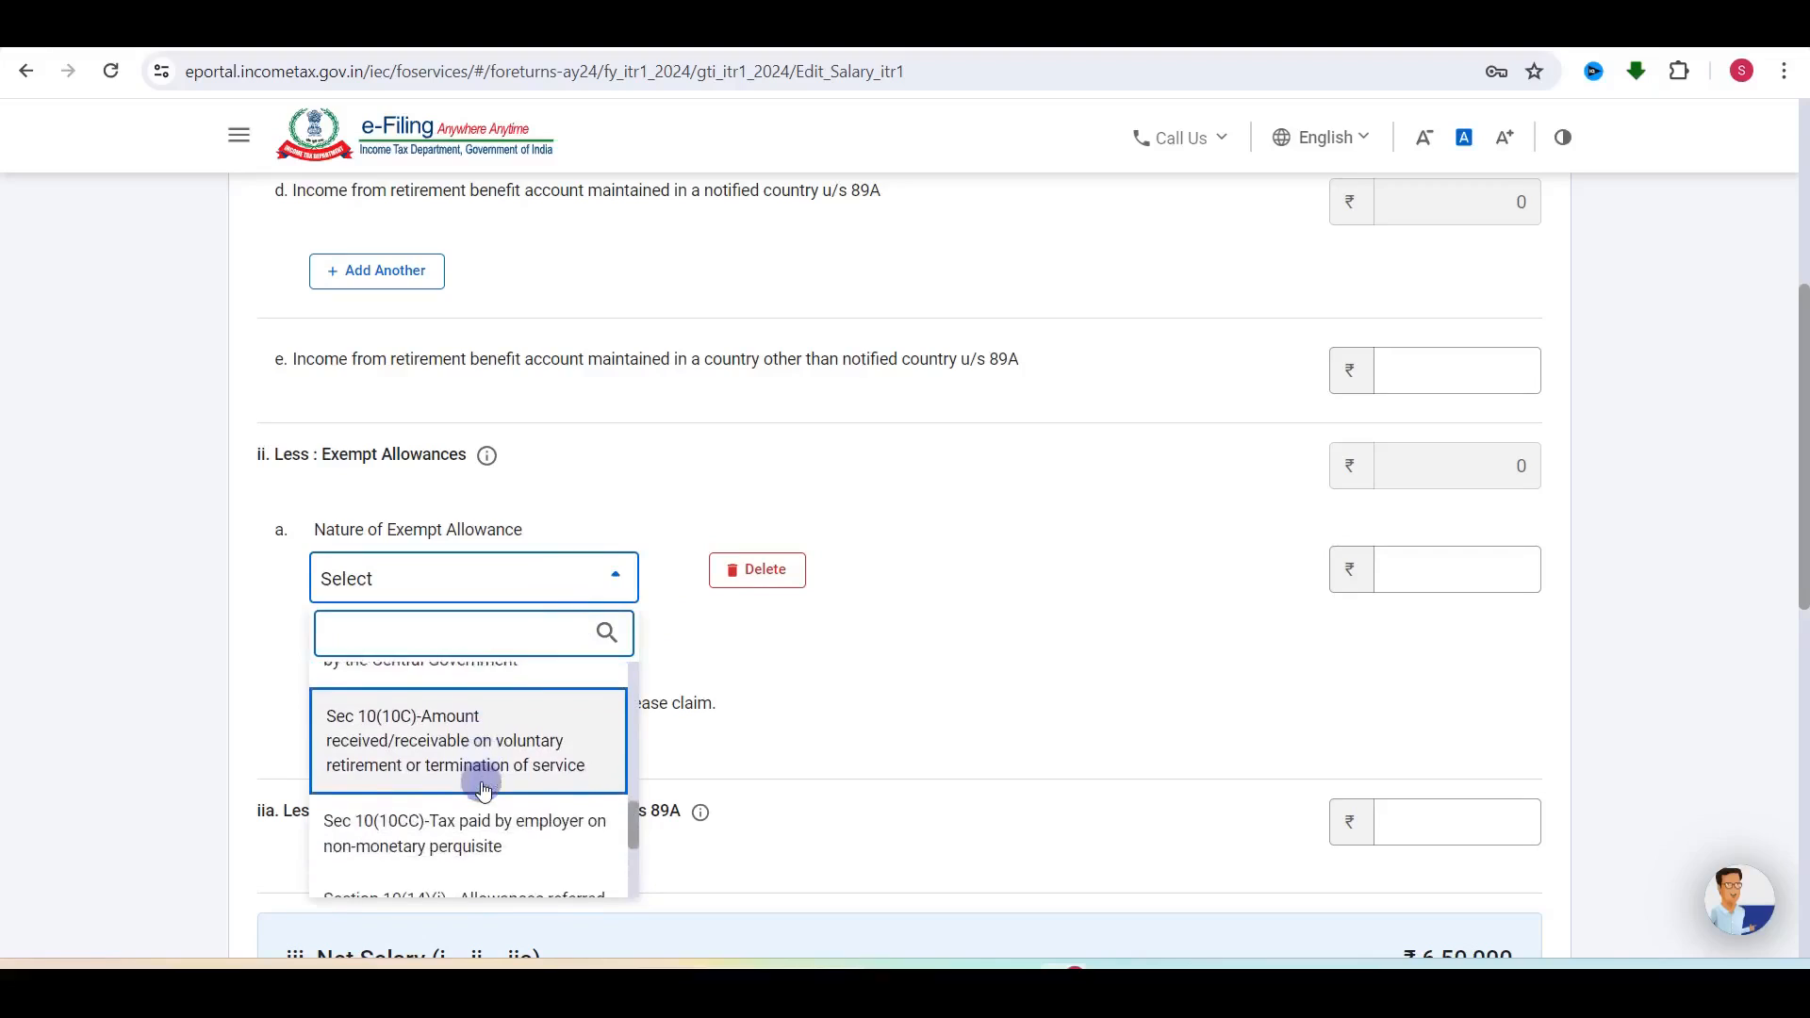
click(847, 722)
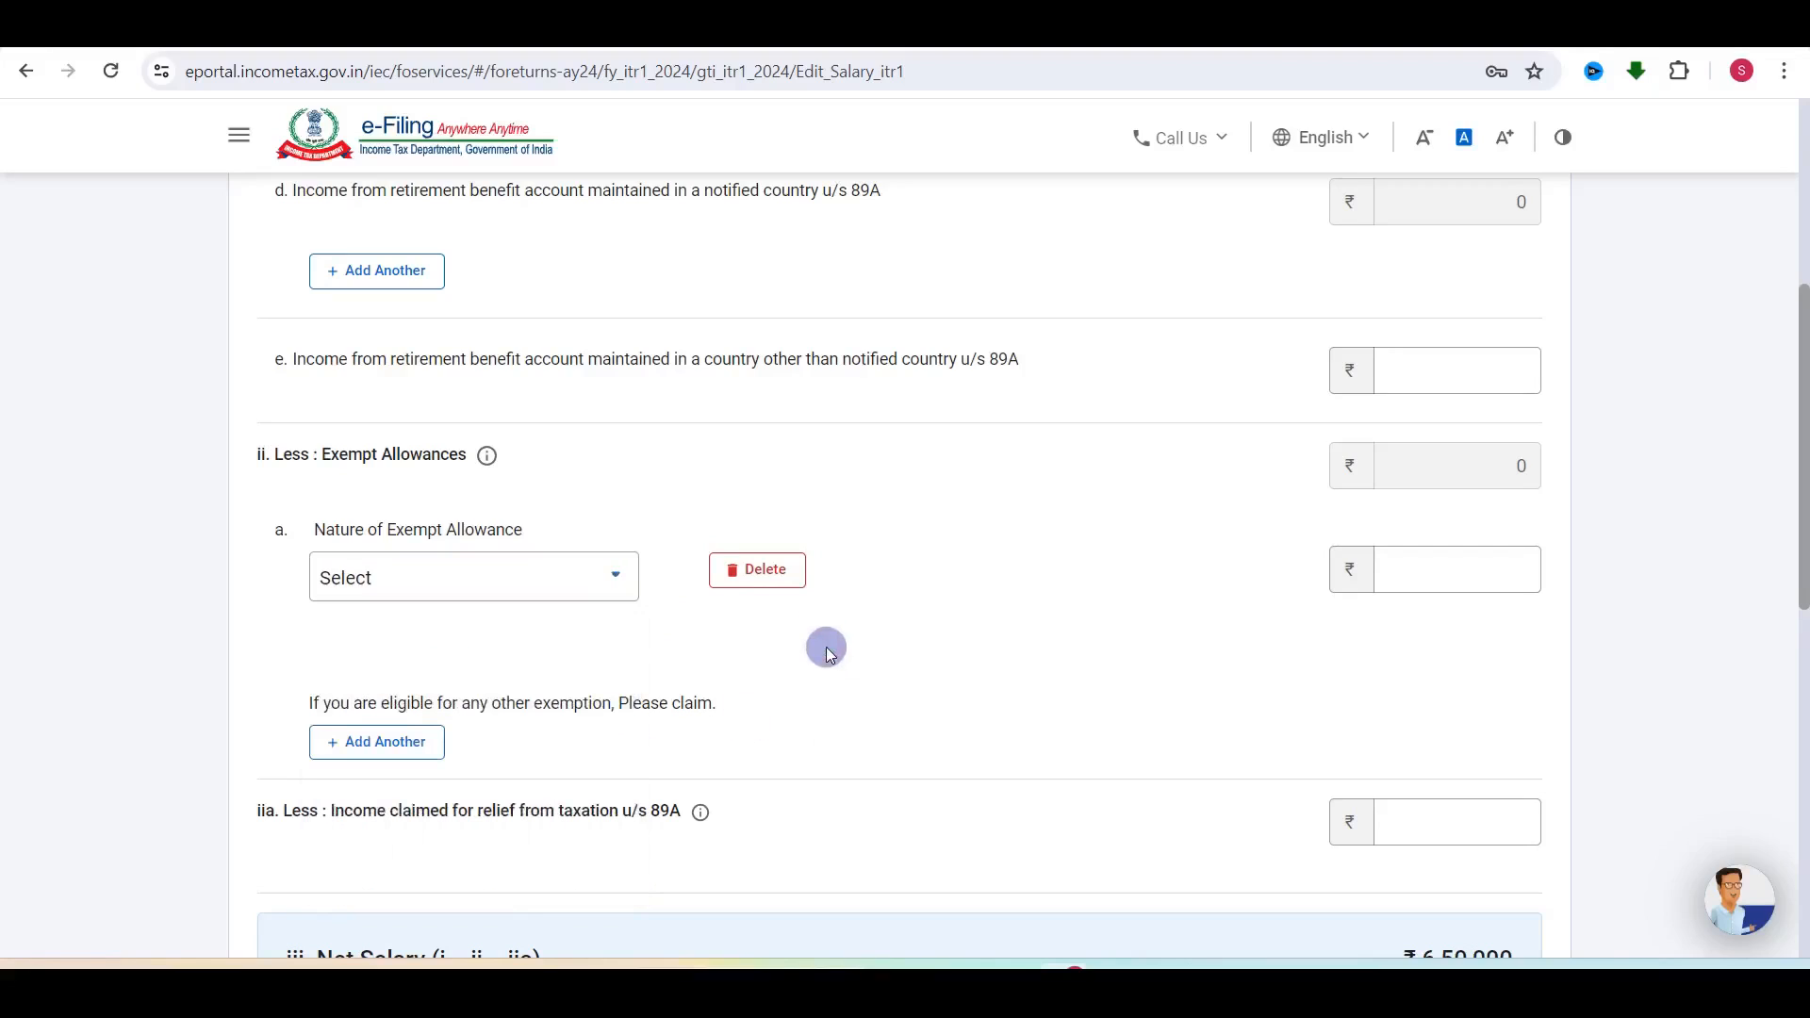
Step: Delete the empty exempt allowance row and save the salary income details
click(764, 575)
click(1095, 620)
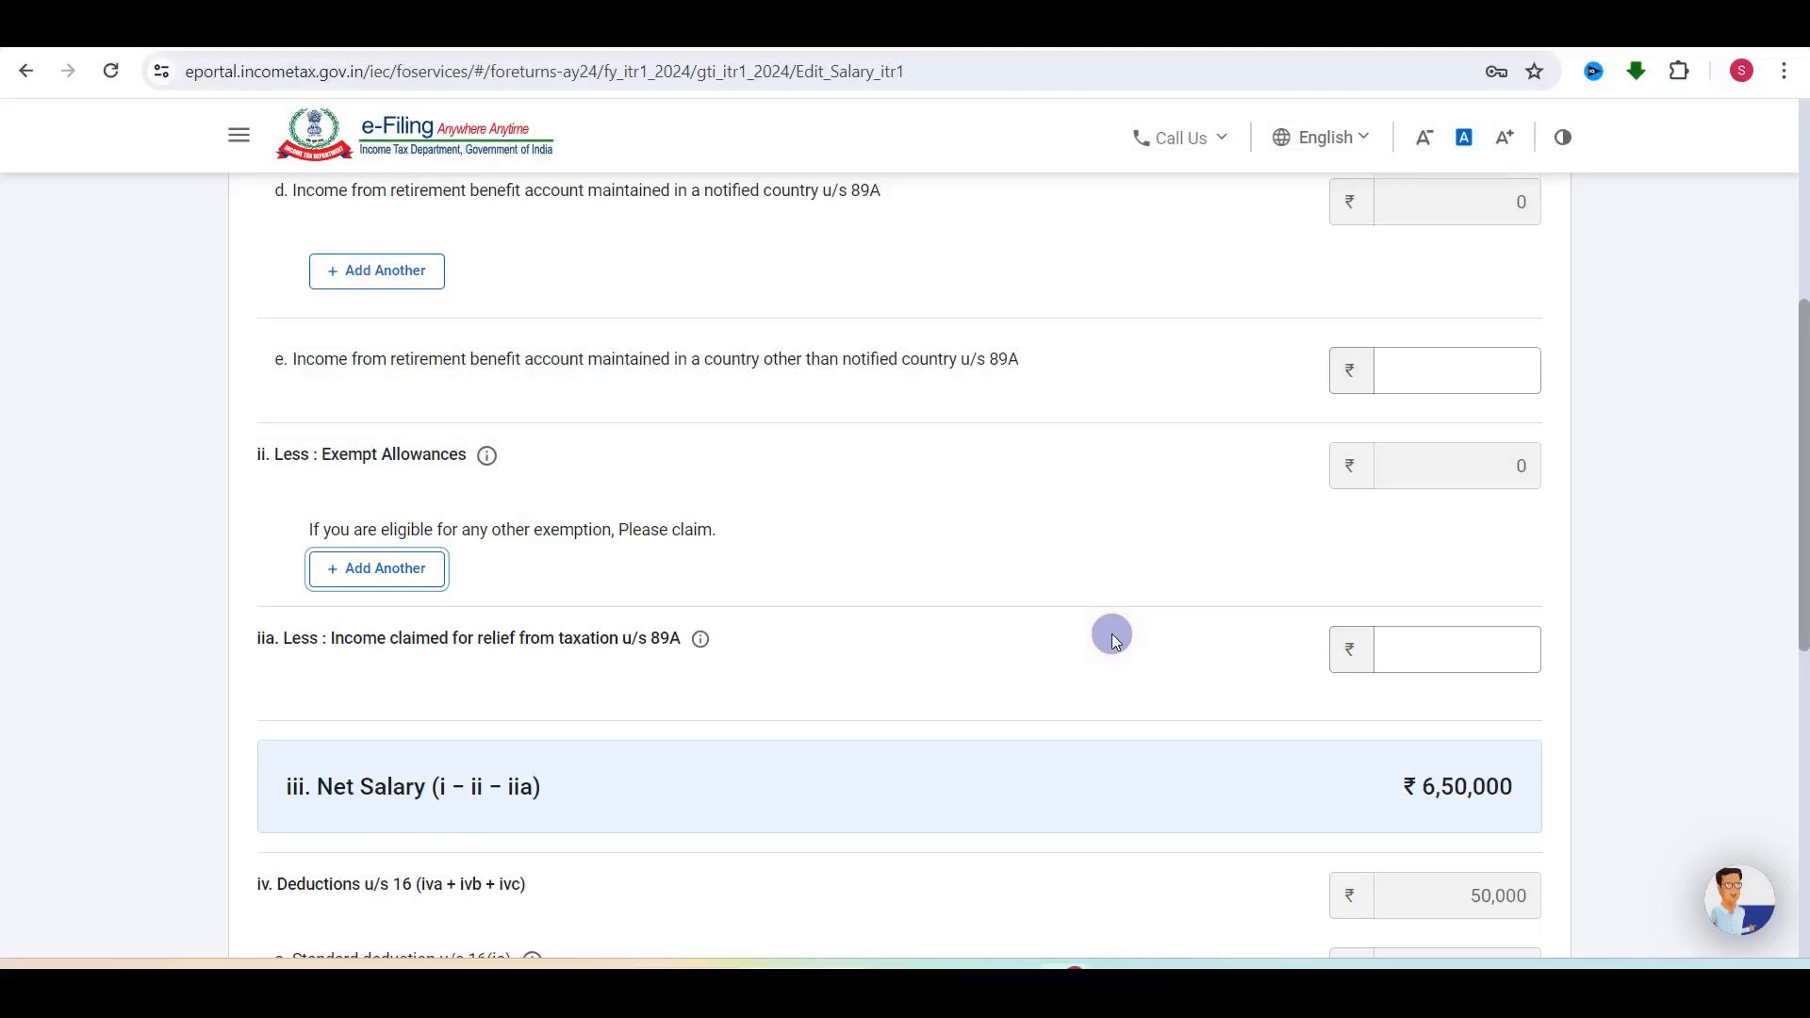
scroll(1111, 634, down, 5)
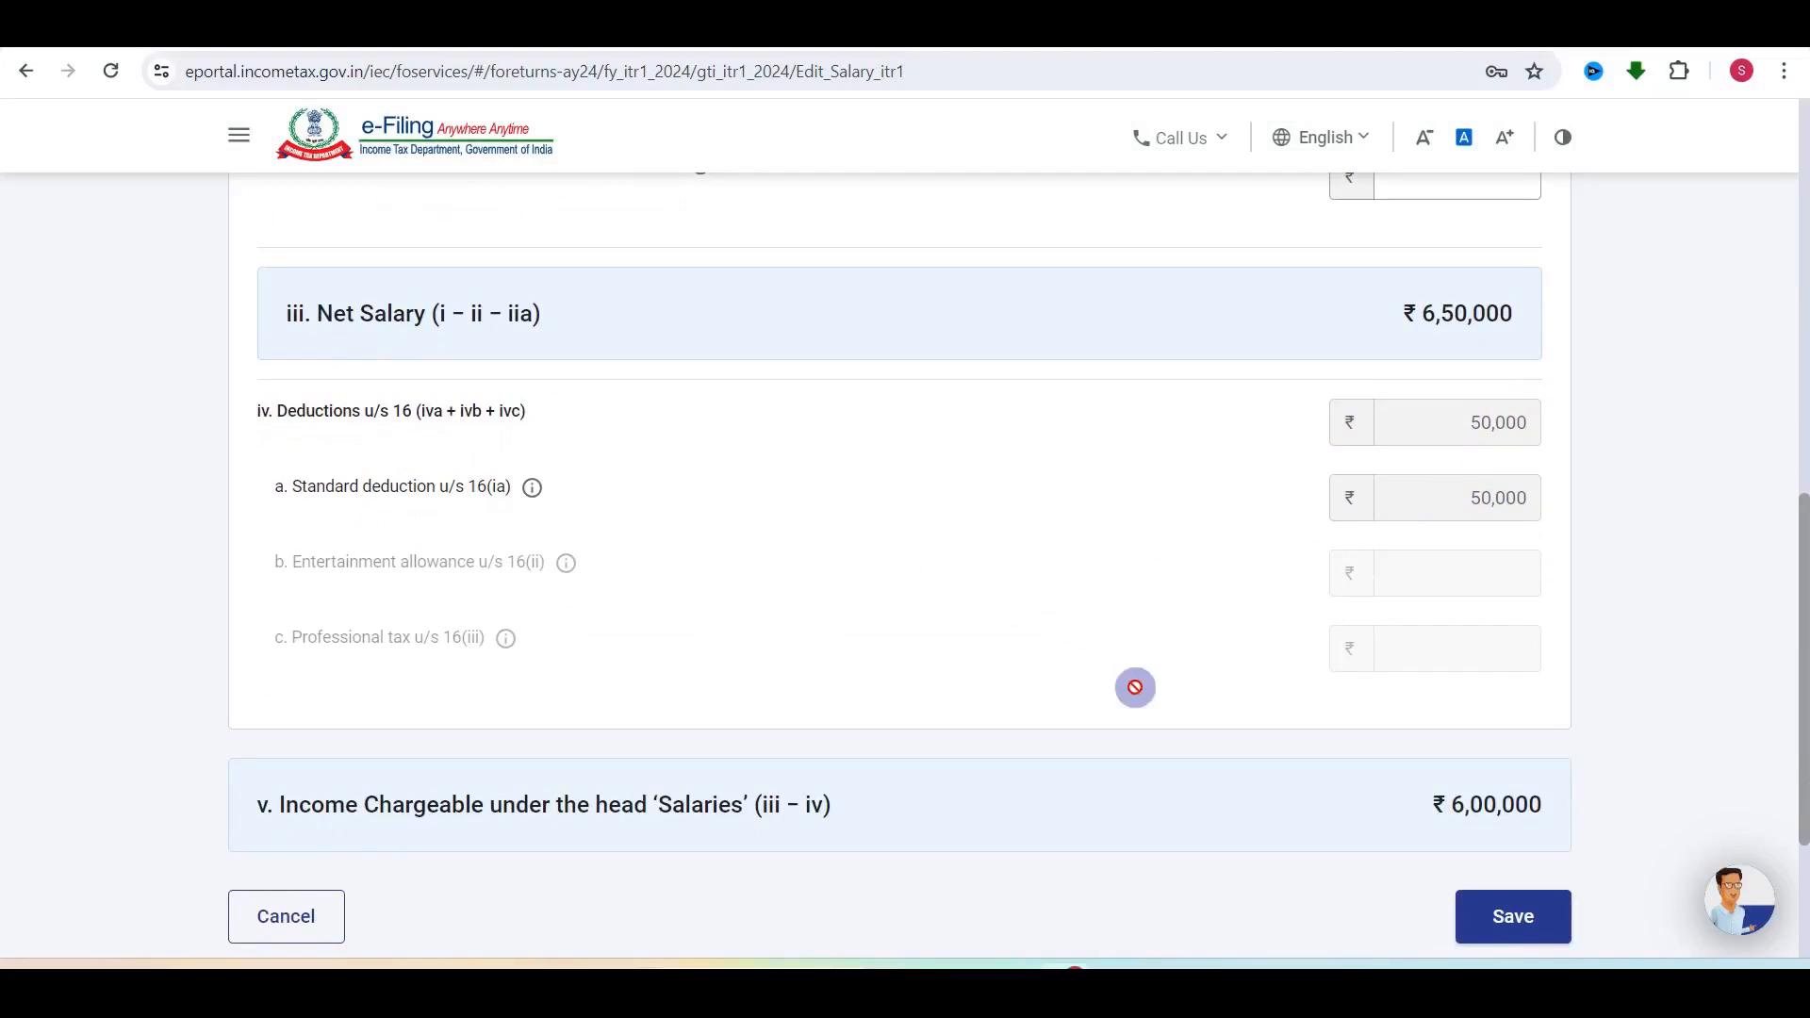
scroll(1135, 687, down, 1)
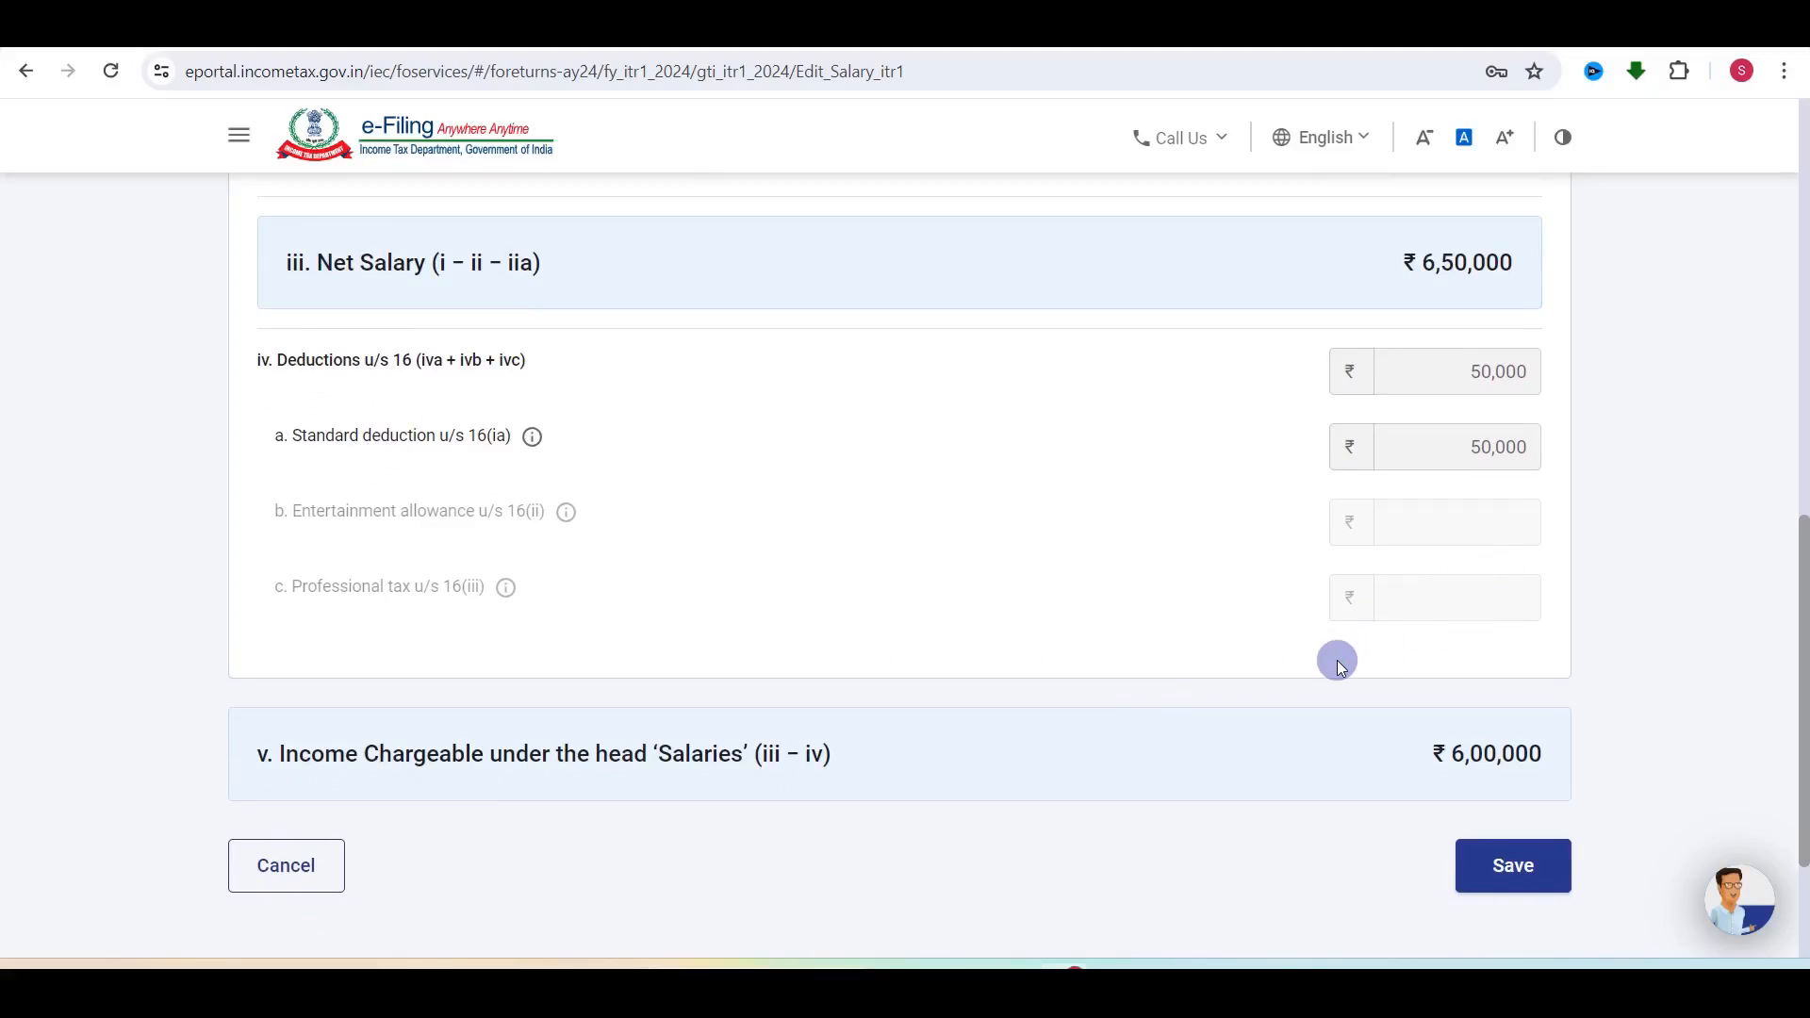
click(1509, 880)
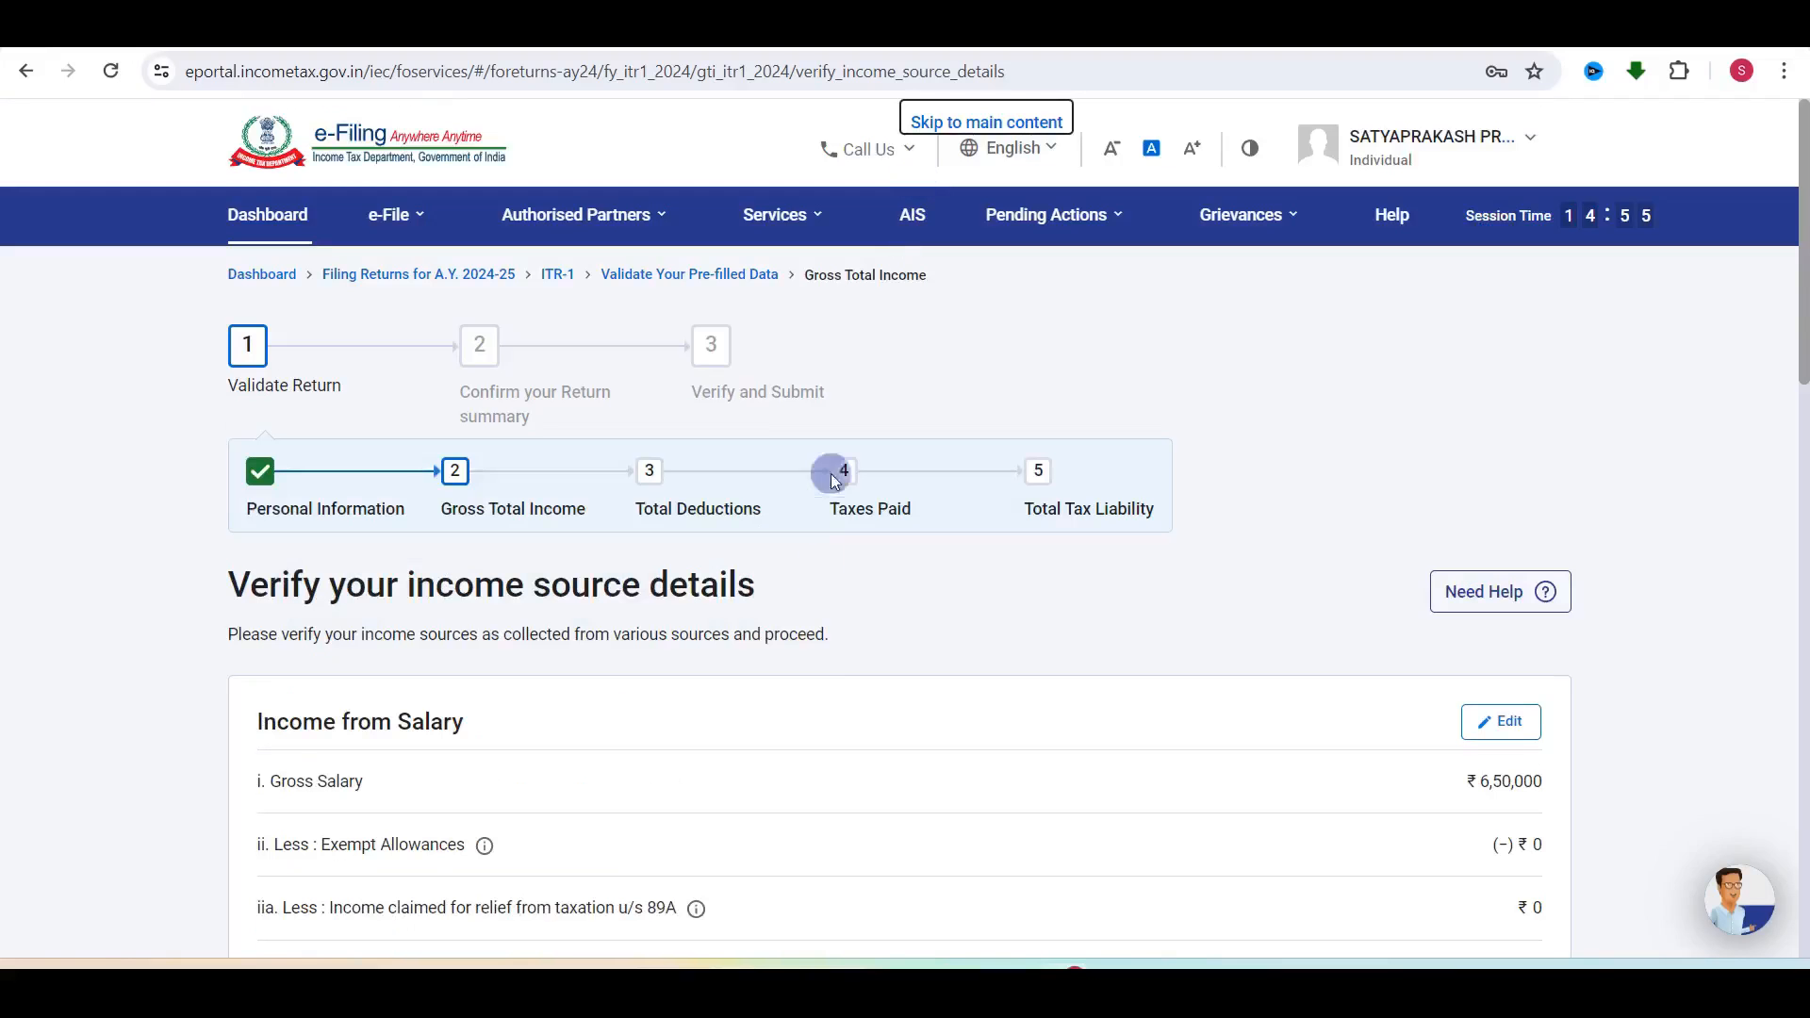
Step: Open the breakup details for Income from House Property and set the property type to Self Occupied to review its fields
scroll(818, 677, down, 4)
scroll(818, 677, down, 5)
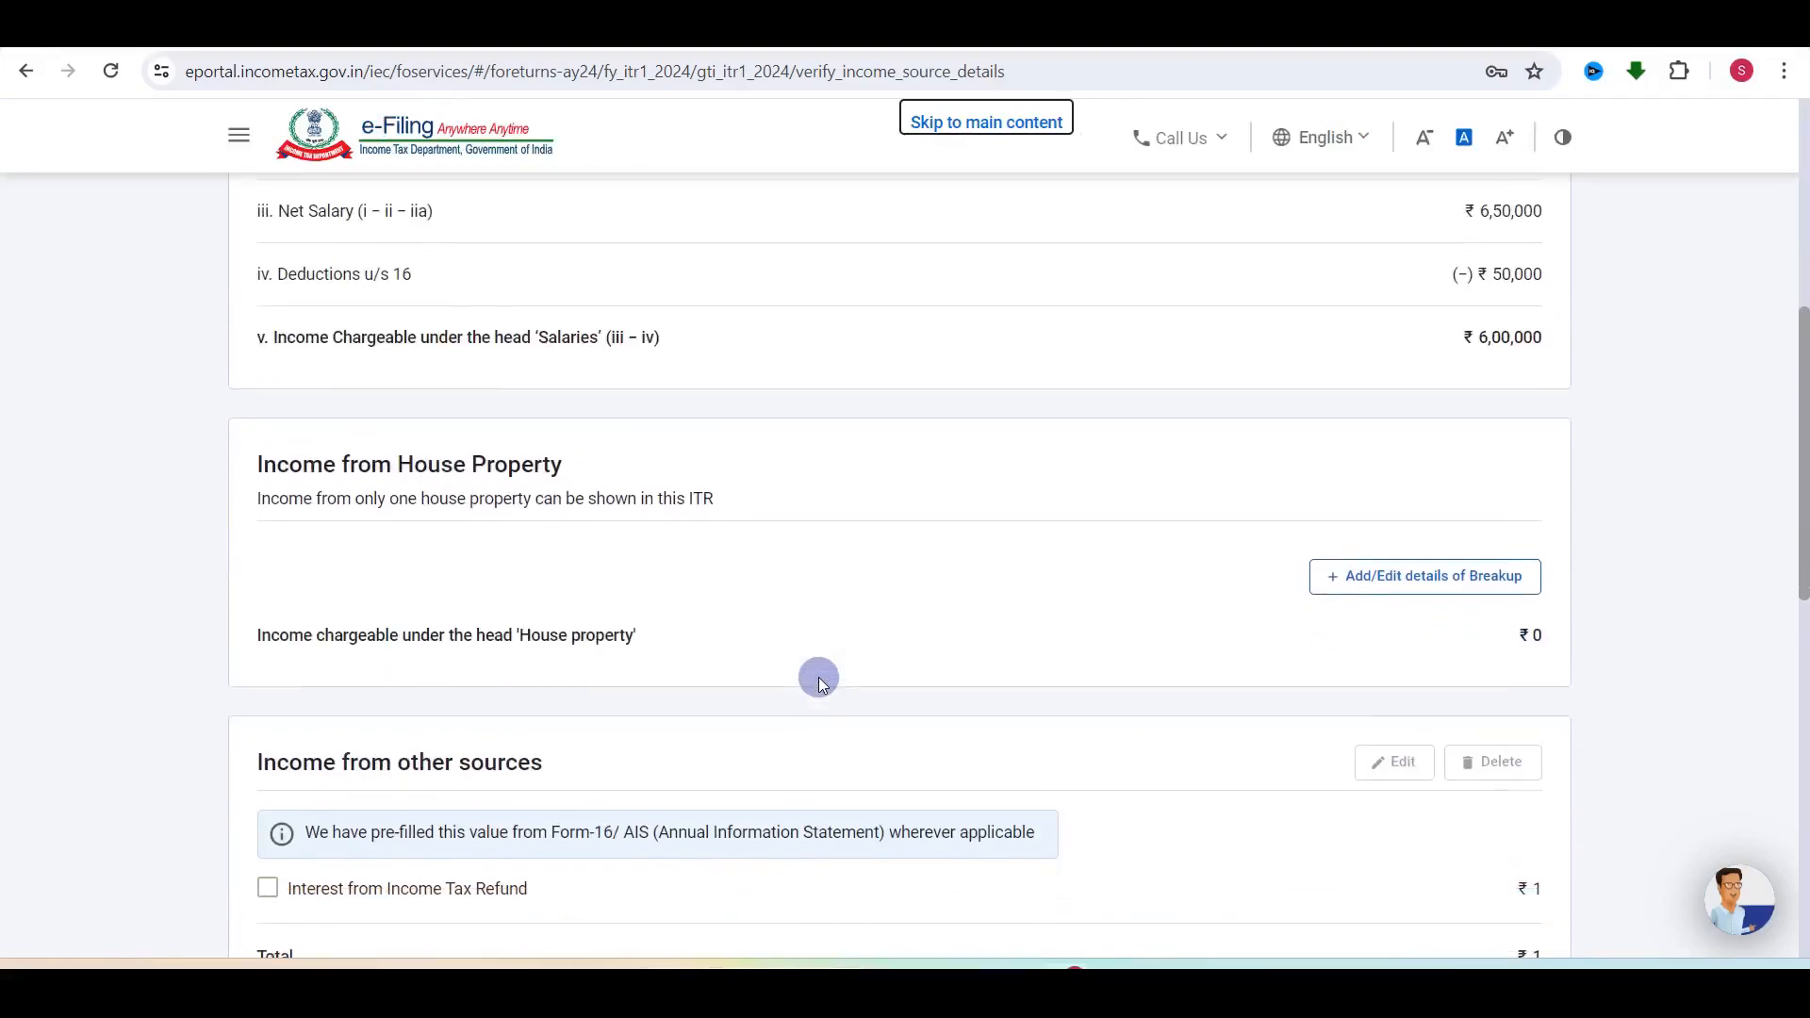
click(1406, 563)
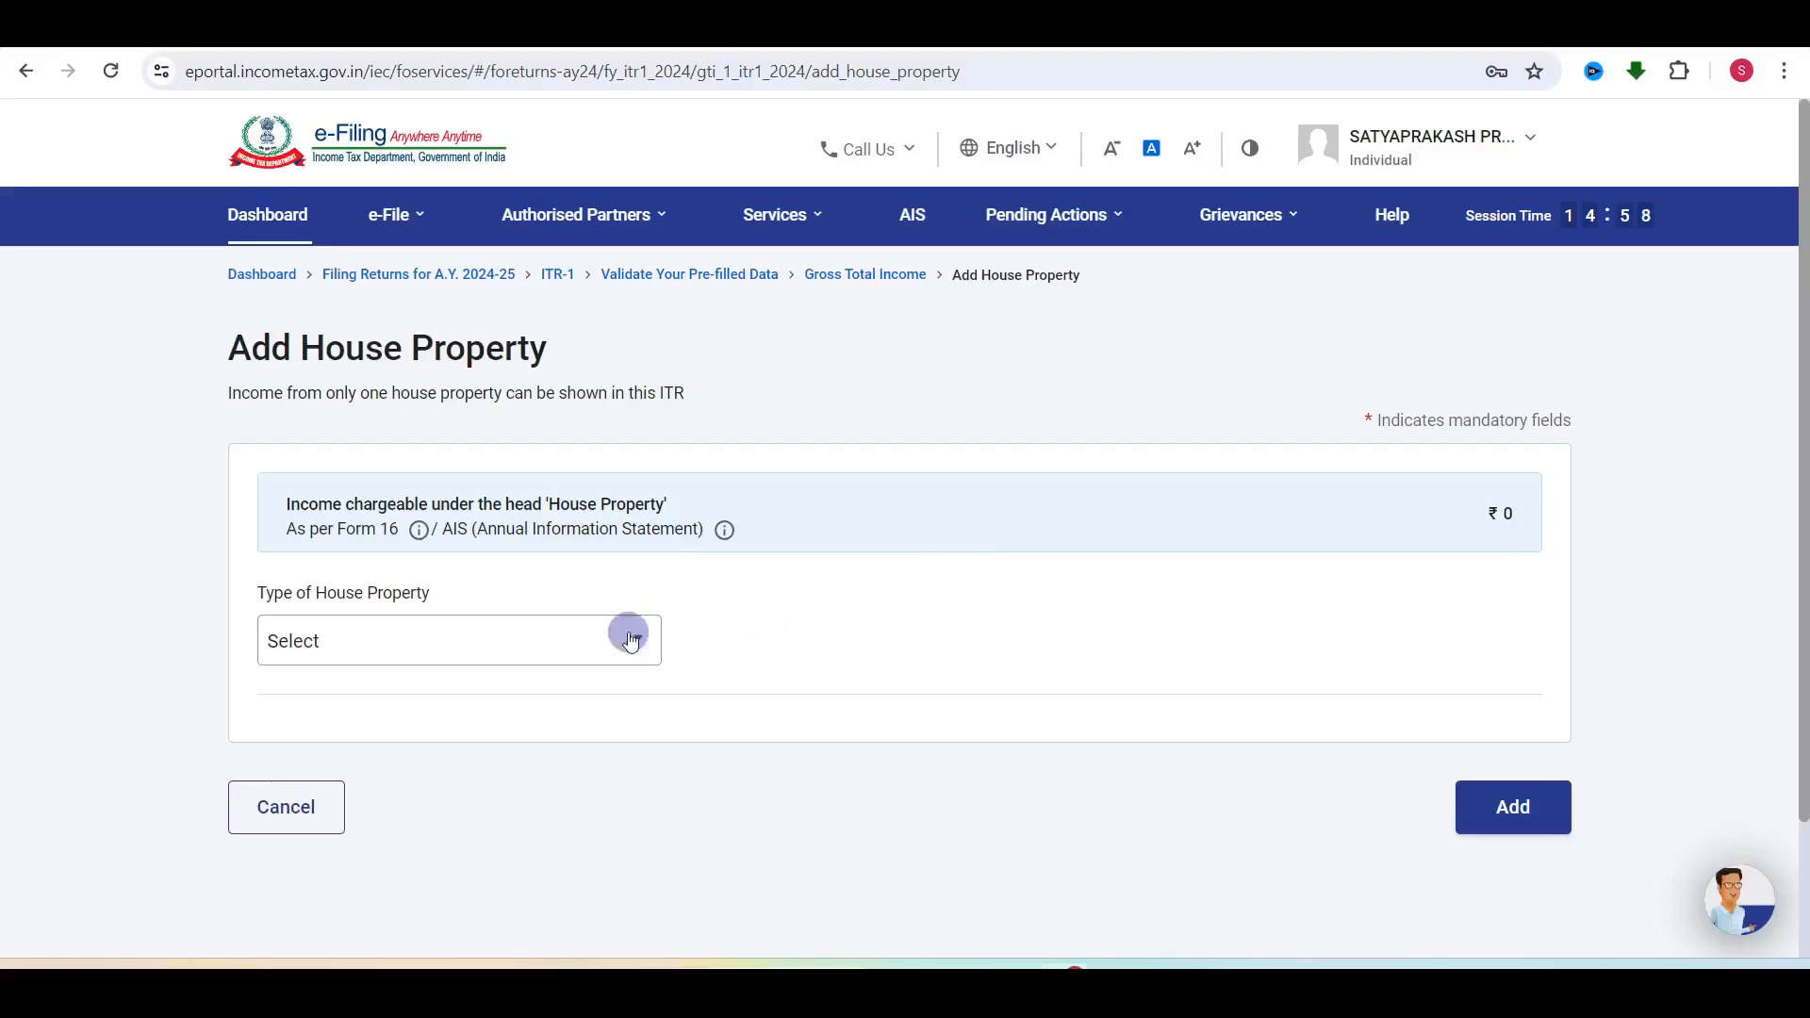
click(416, 636)
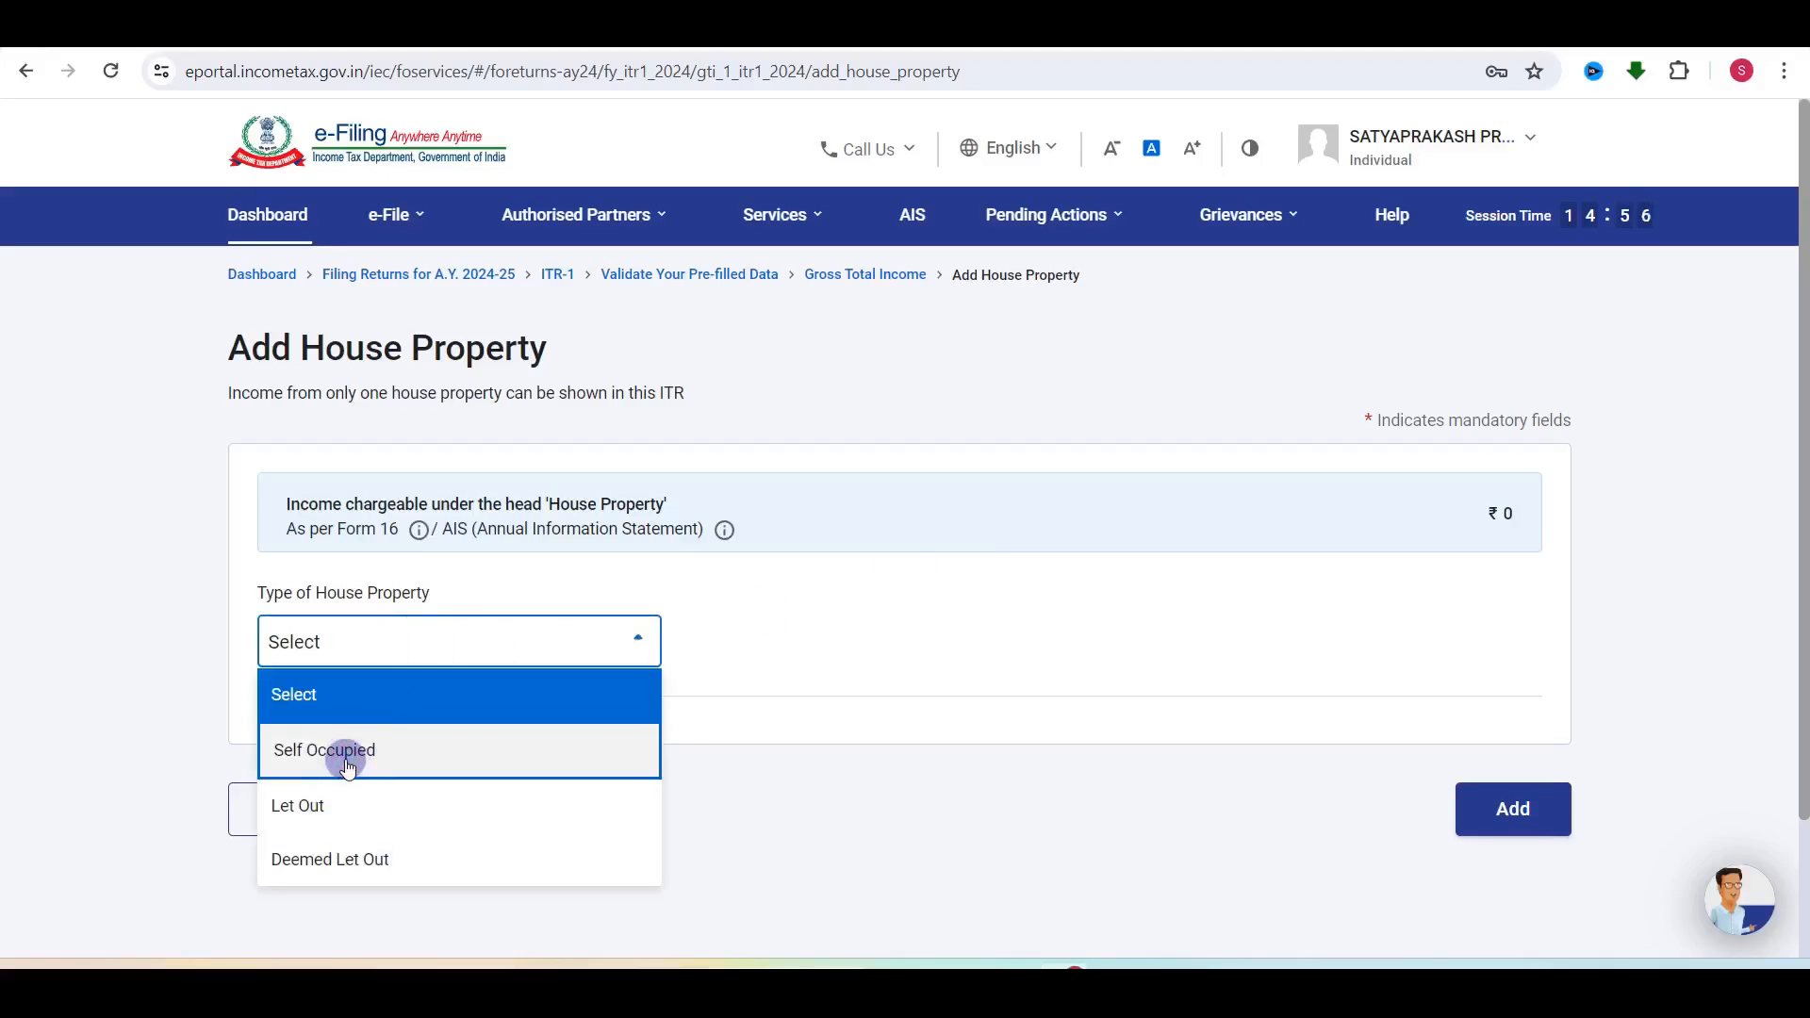
click(657, 740)
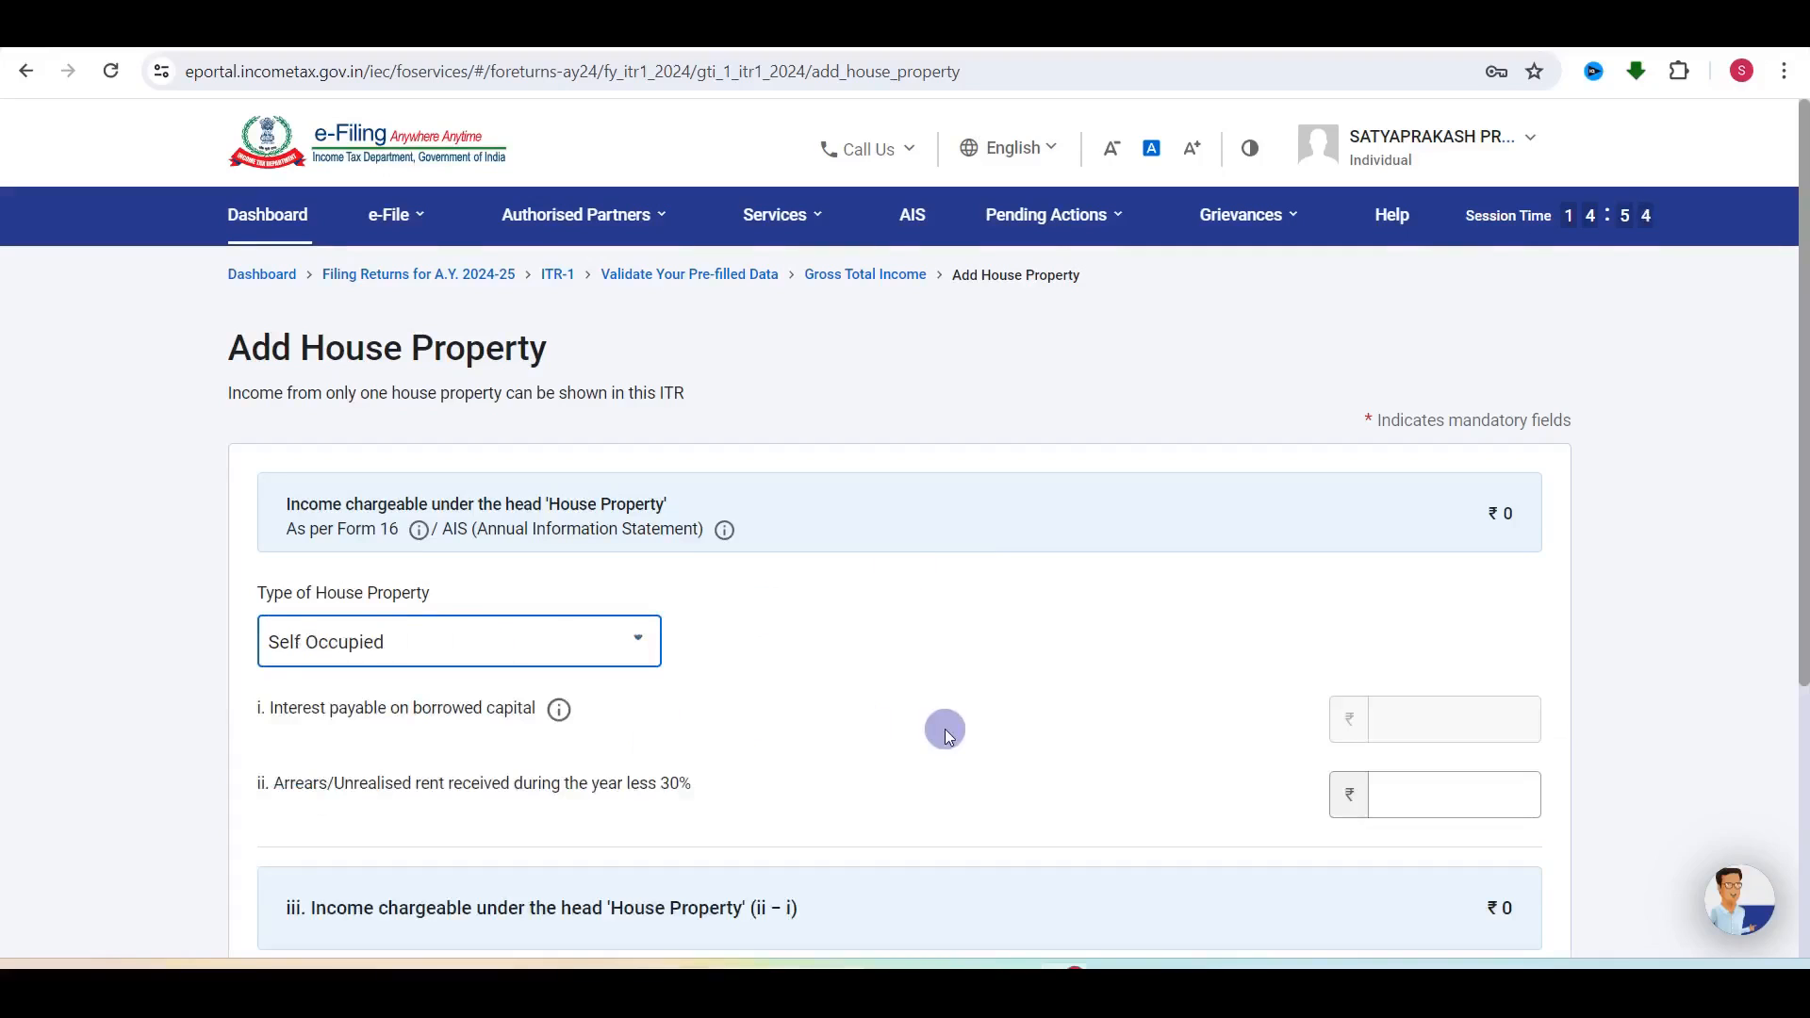
scroll(945, 727, down, 3)
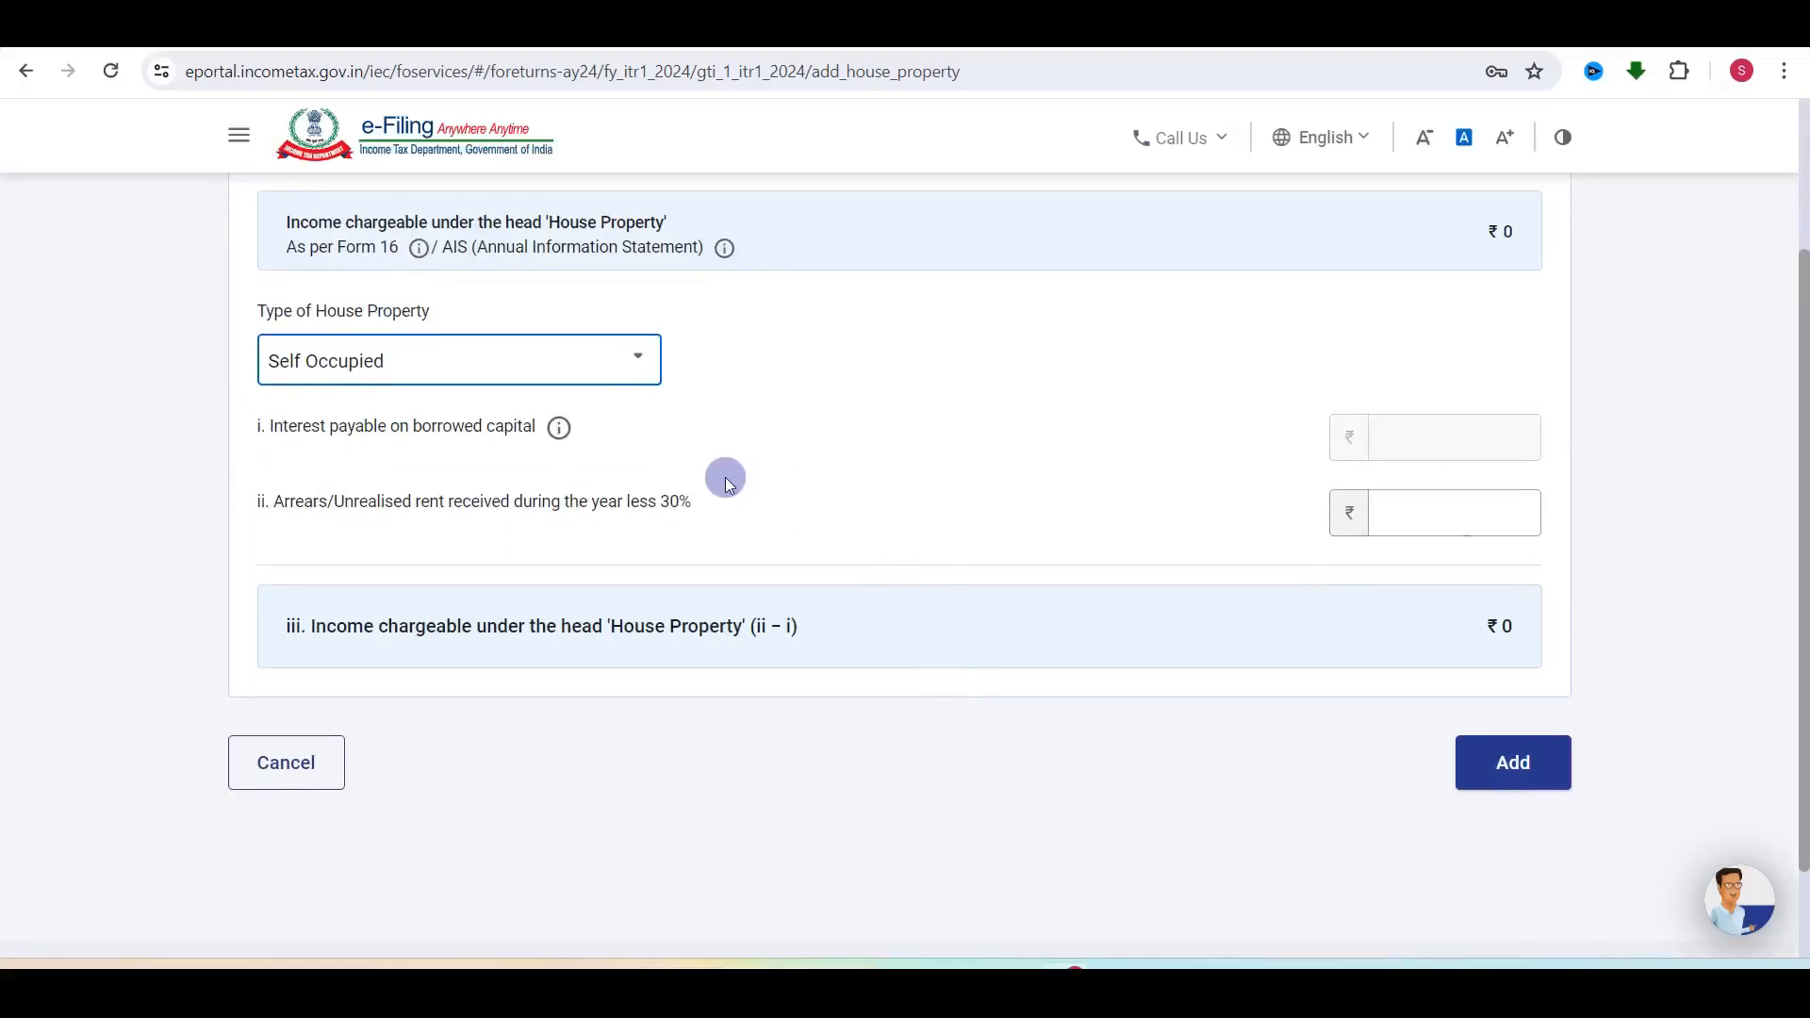
click(1452, 443)
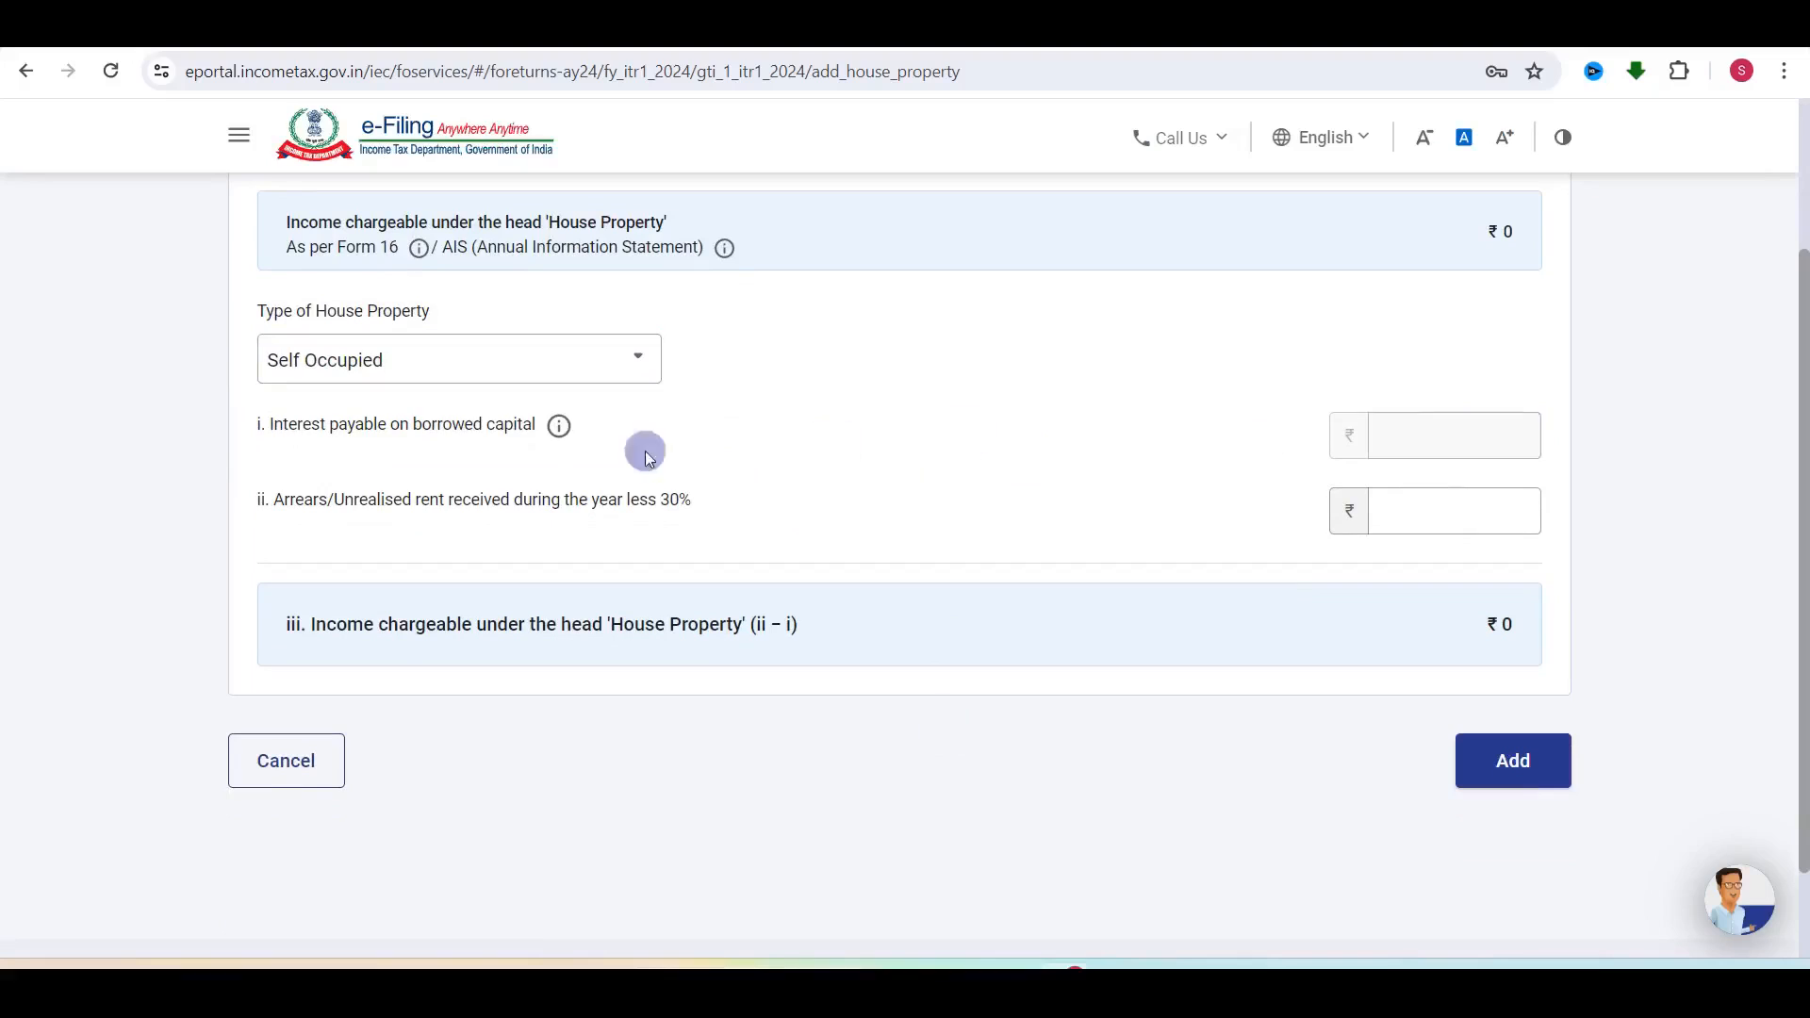
Step: Change the house property type to Let Out, review its rent, tax and interest fields, and cancel the entry
click(376, 360)
click(325, 525)
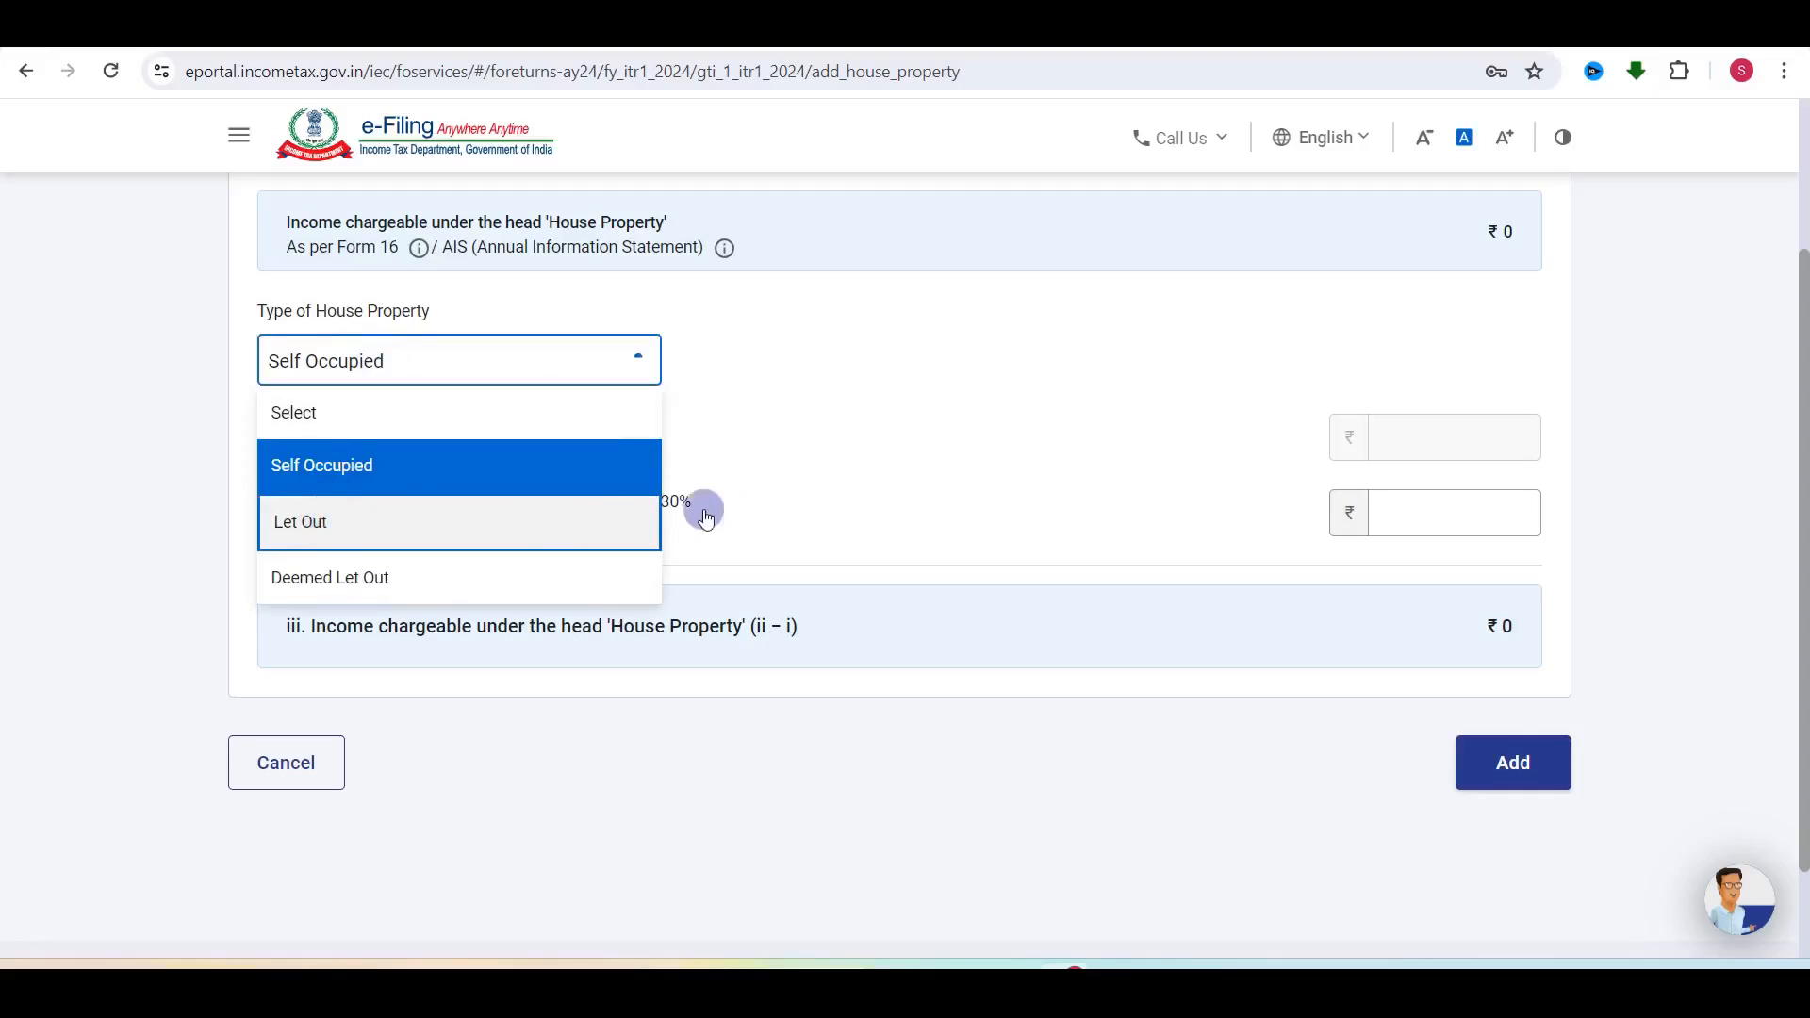
click(303, 546)
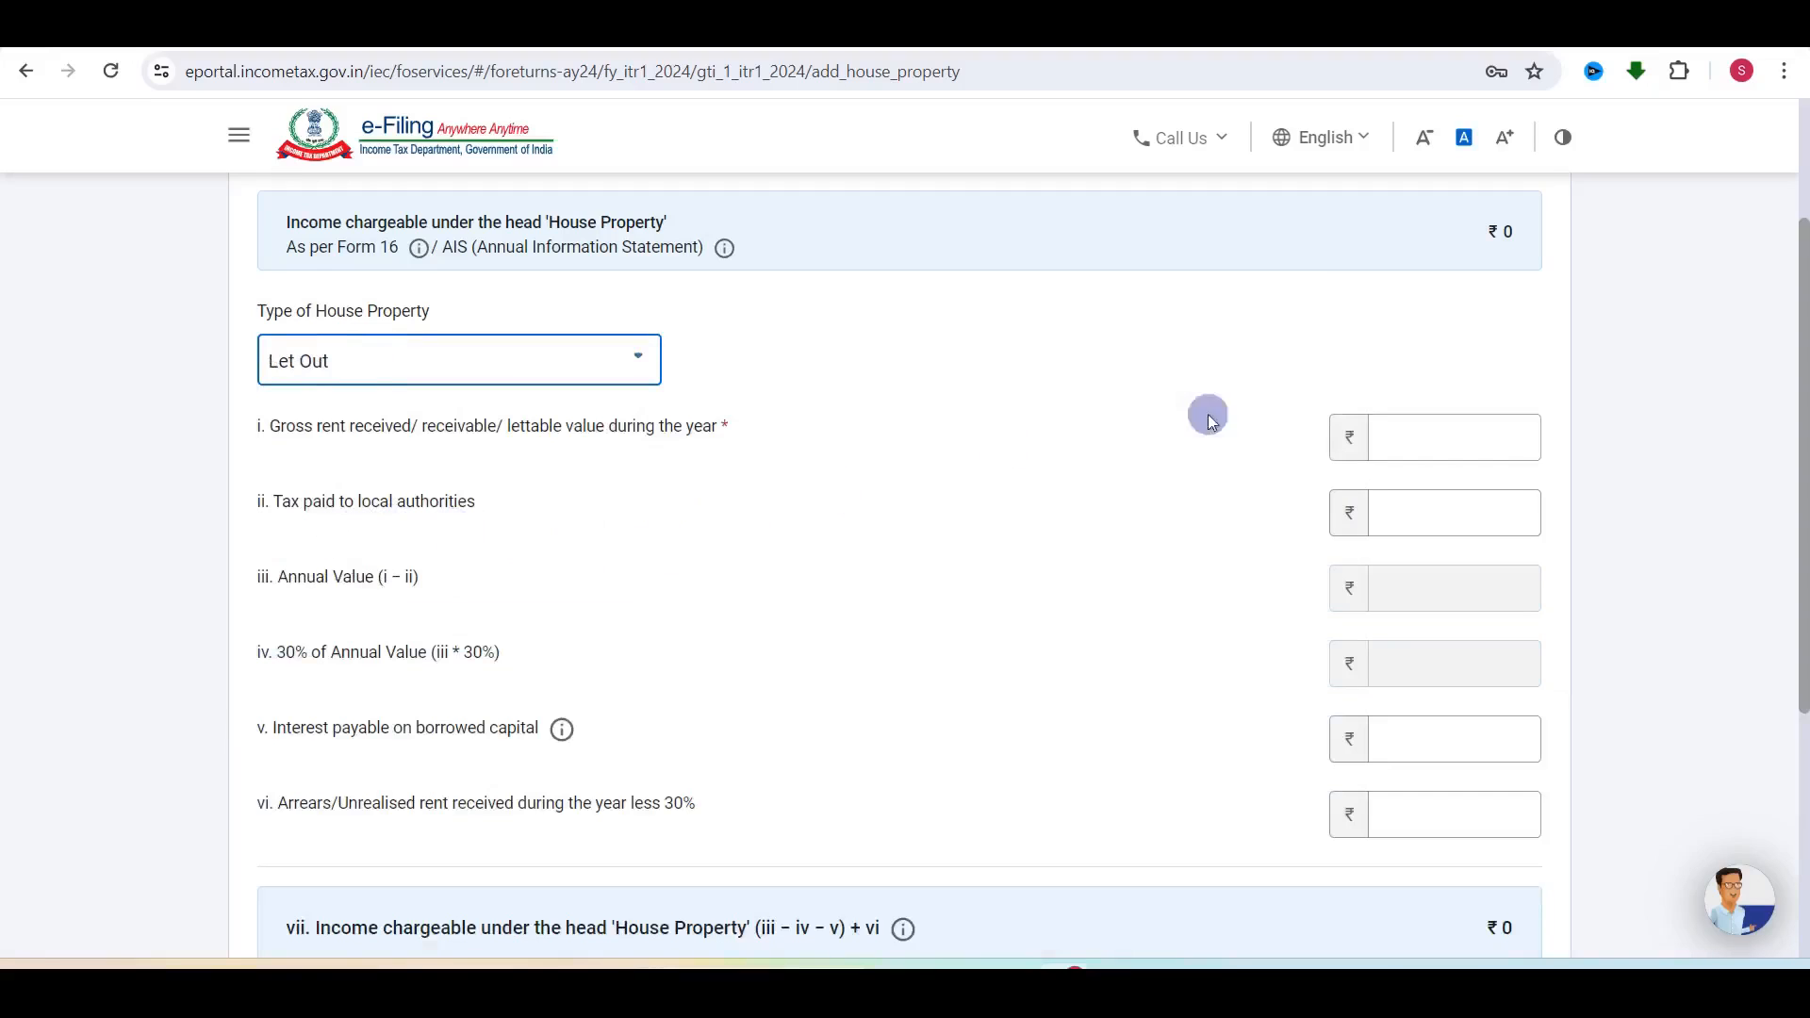
click(1441, 432)
click(1421, 514)
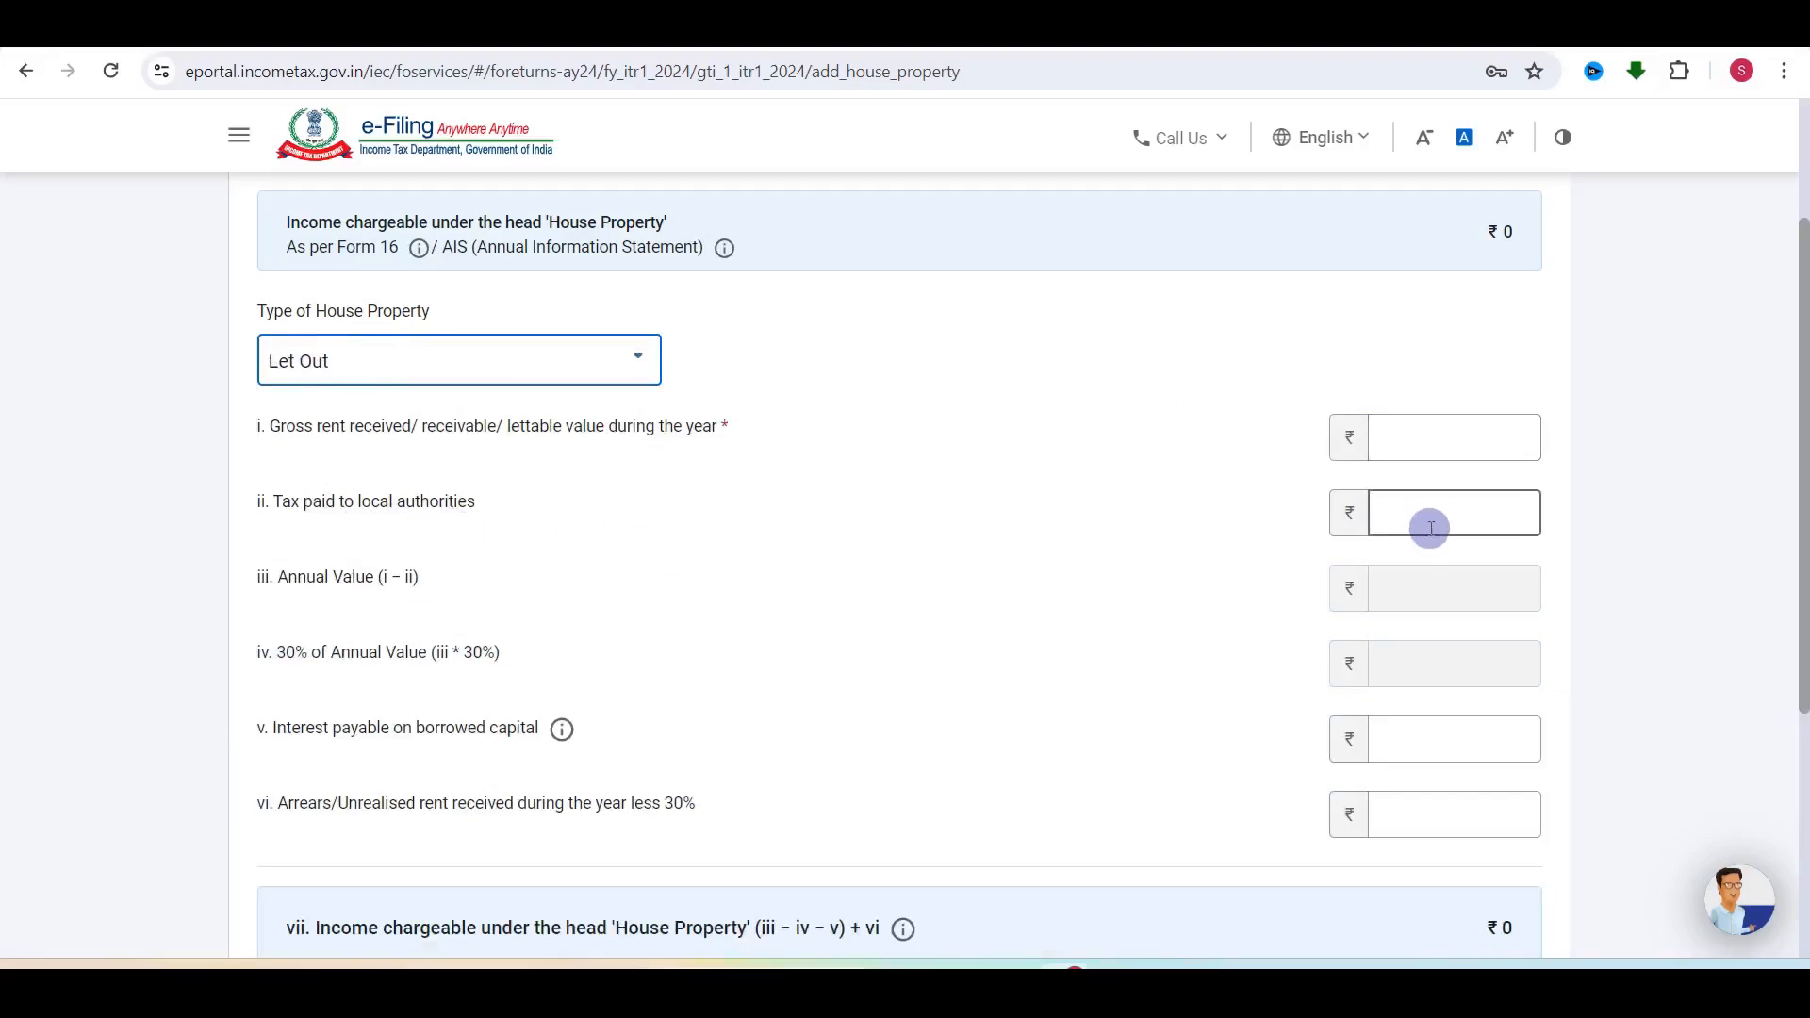
click(1459, 737)
click(1410, 666)
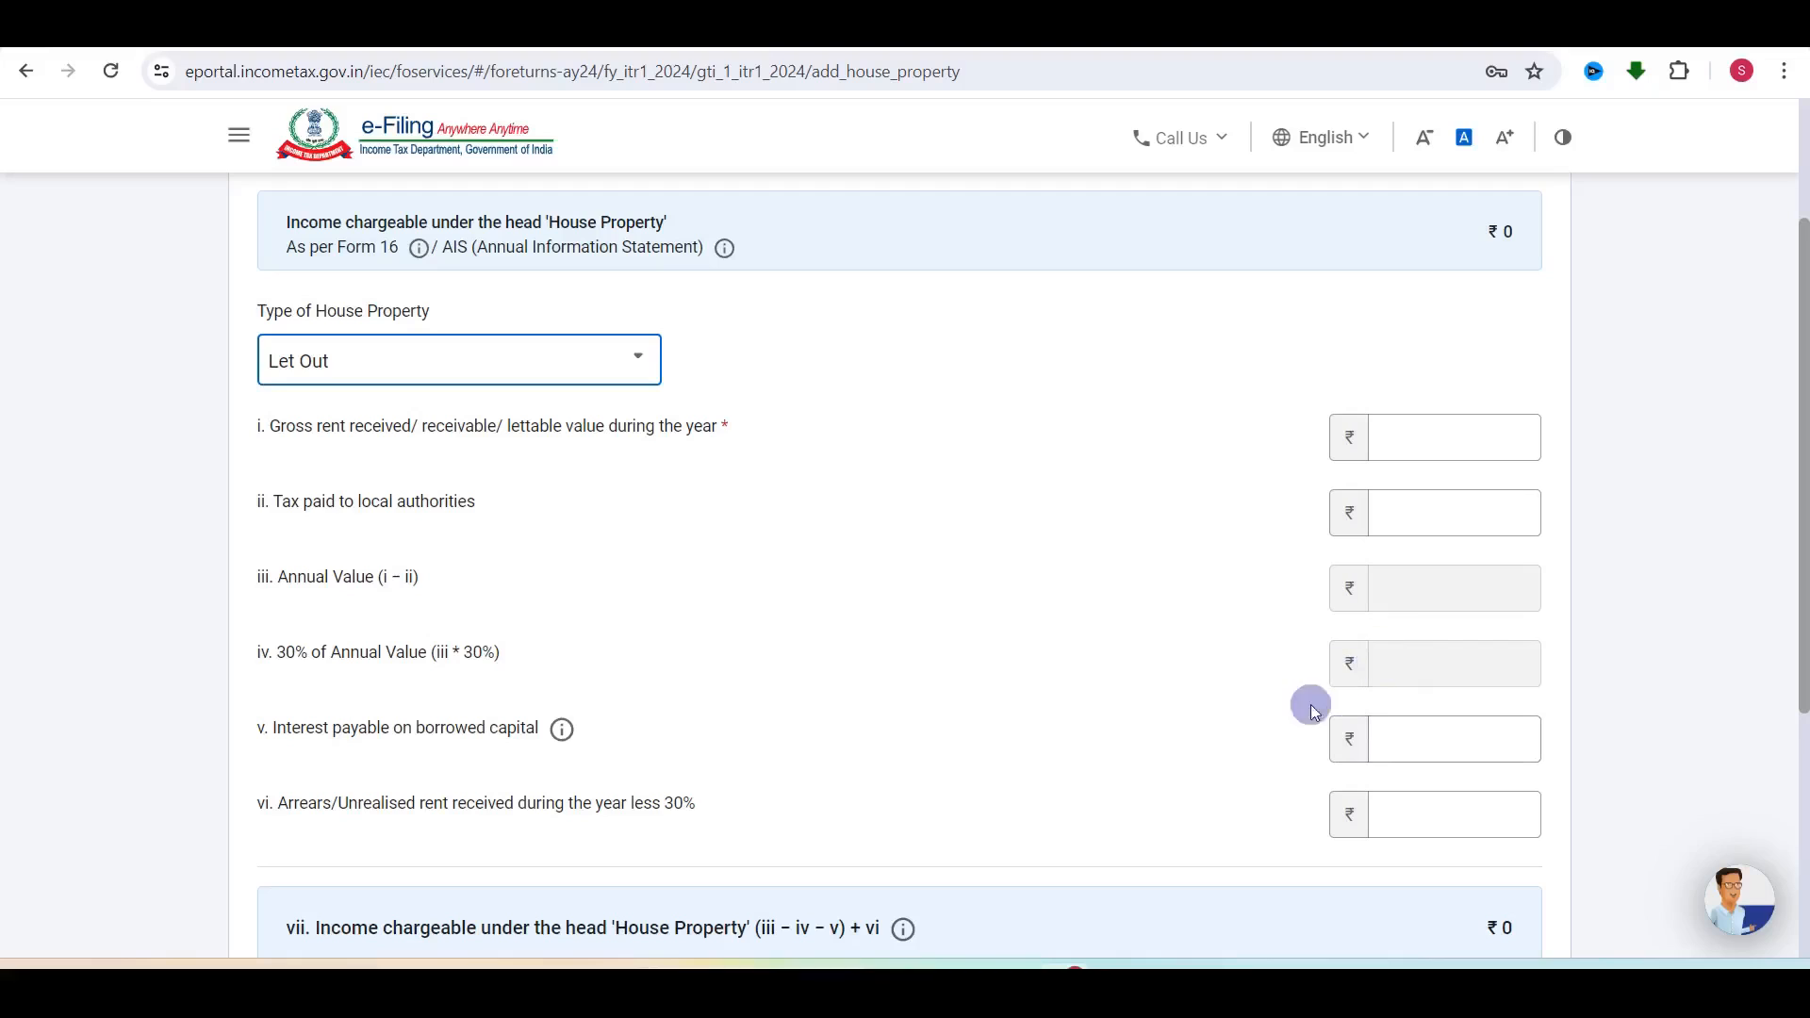
click(1490, 742)
click(1422, 665)
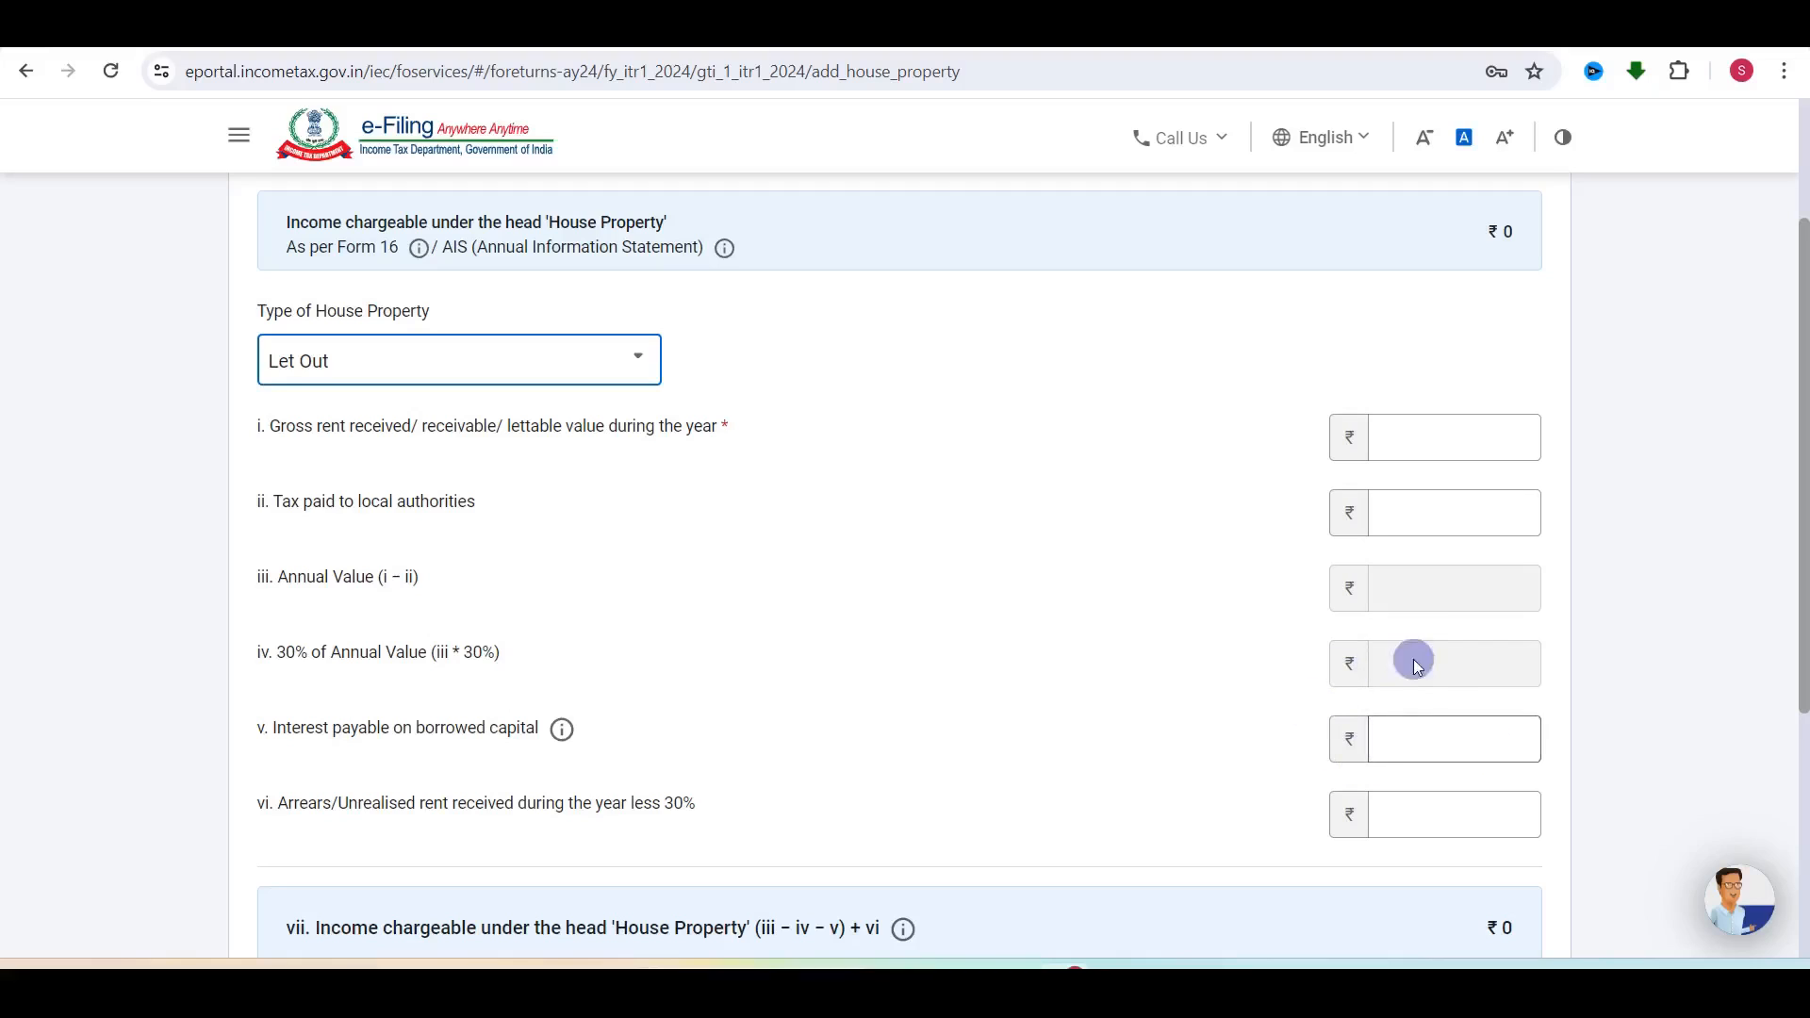
click(1442, 740)
scroll(1440, 738, down, 3)
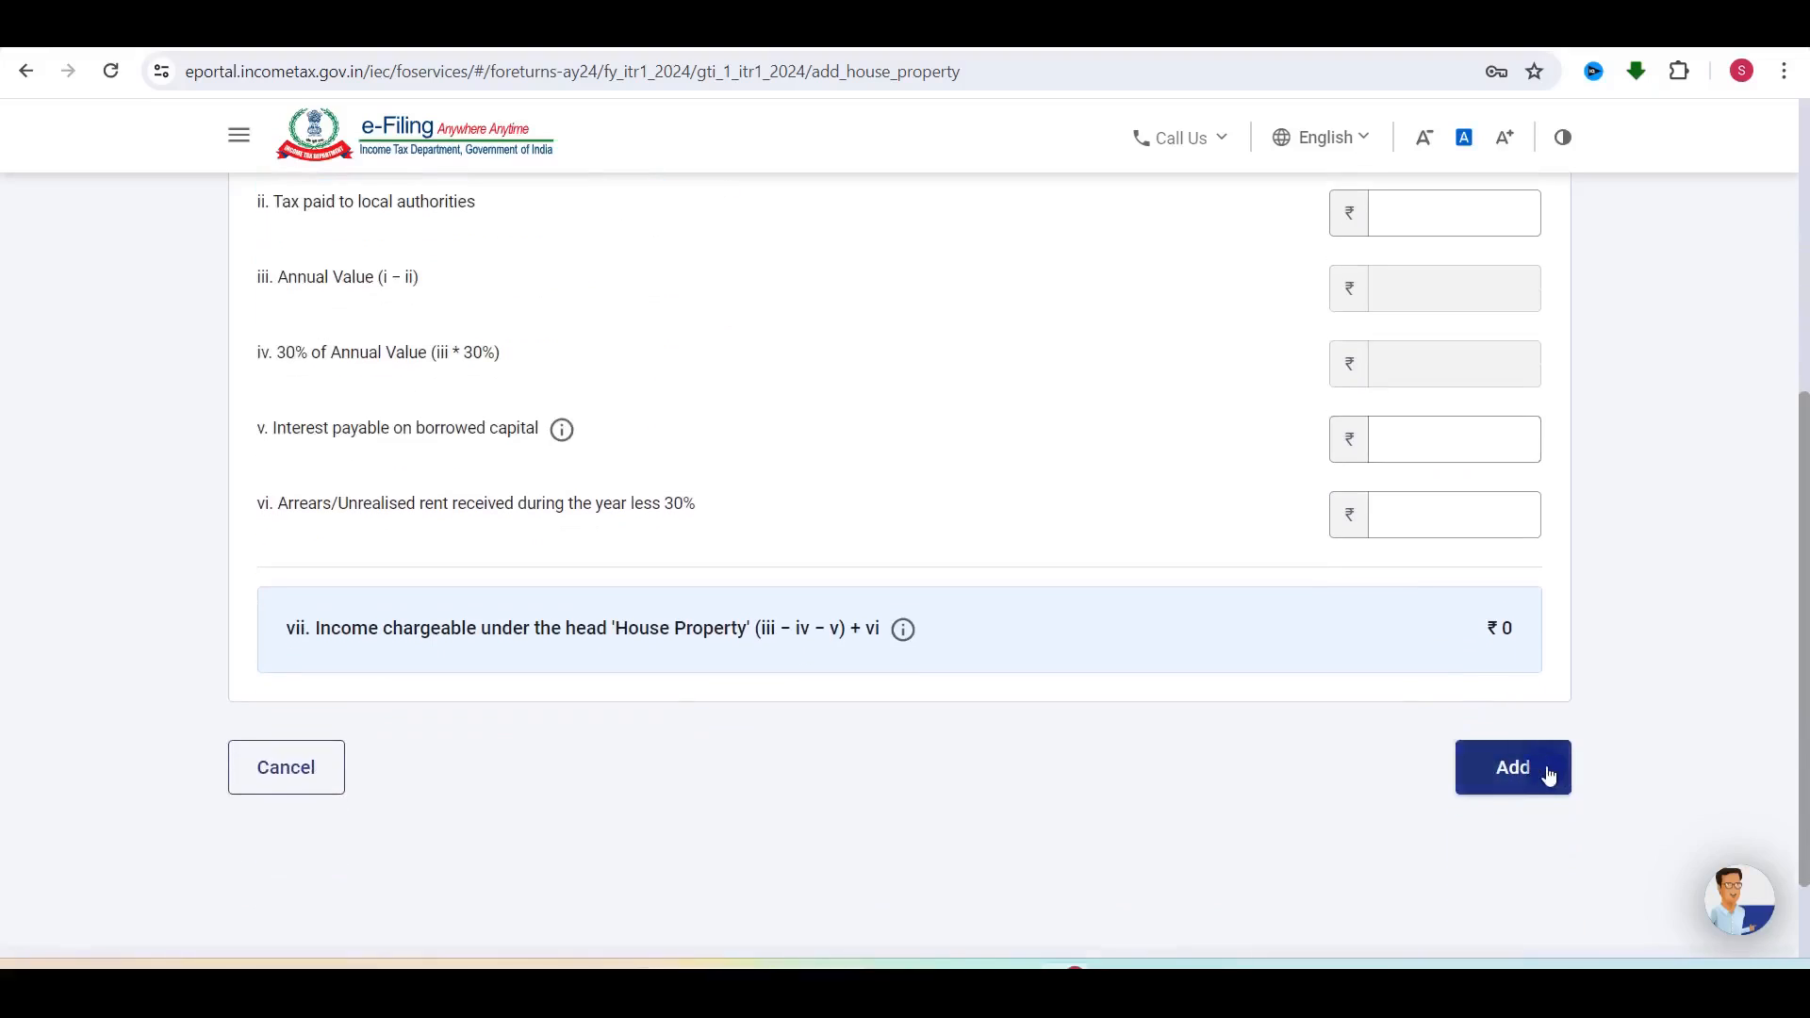
click(302, 769)
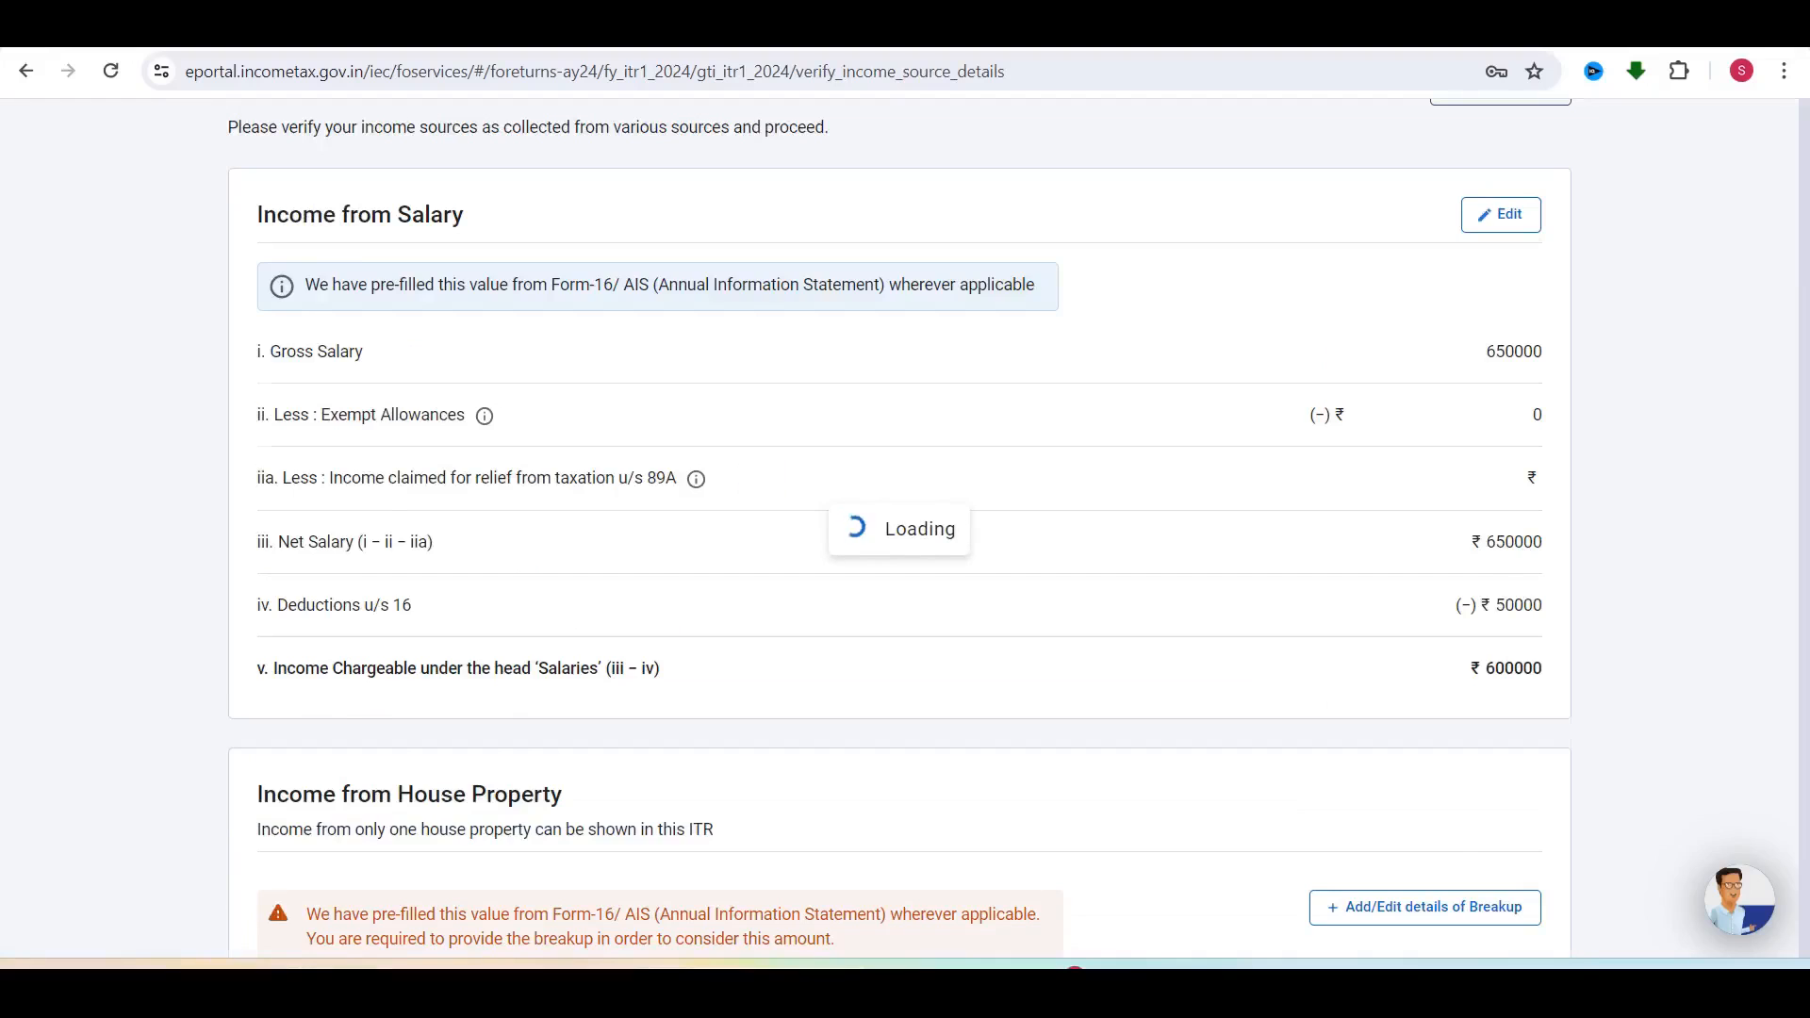
Step: Start adding another income from other sources and declare savings bank account interest of 1,000
scroll(979, 590, down, 2)
scroll(979, 590, down, 8)
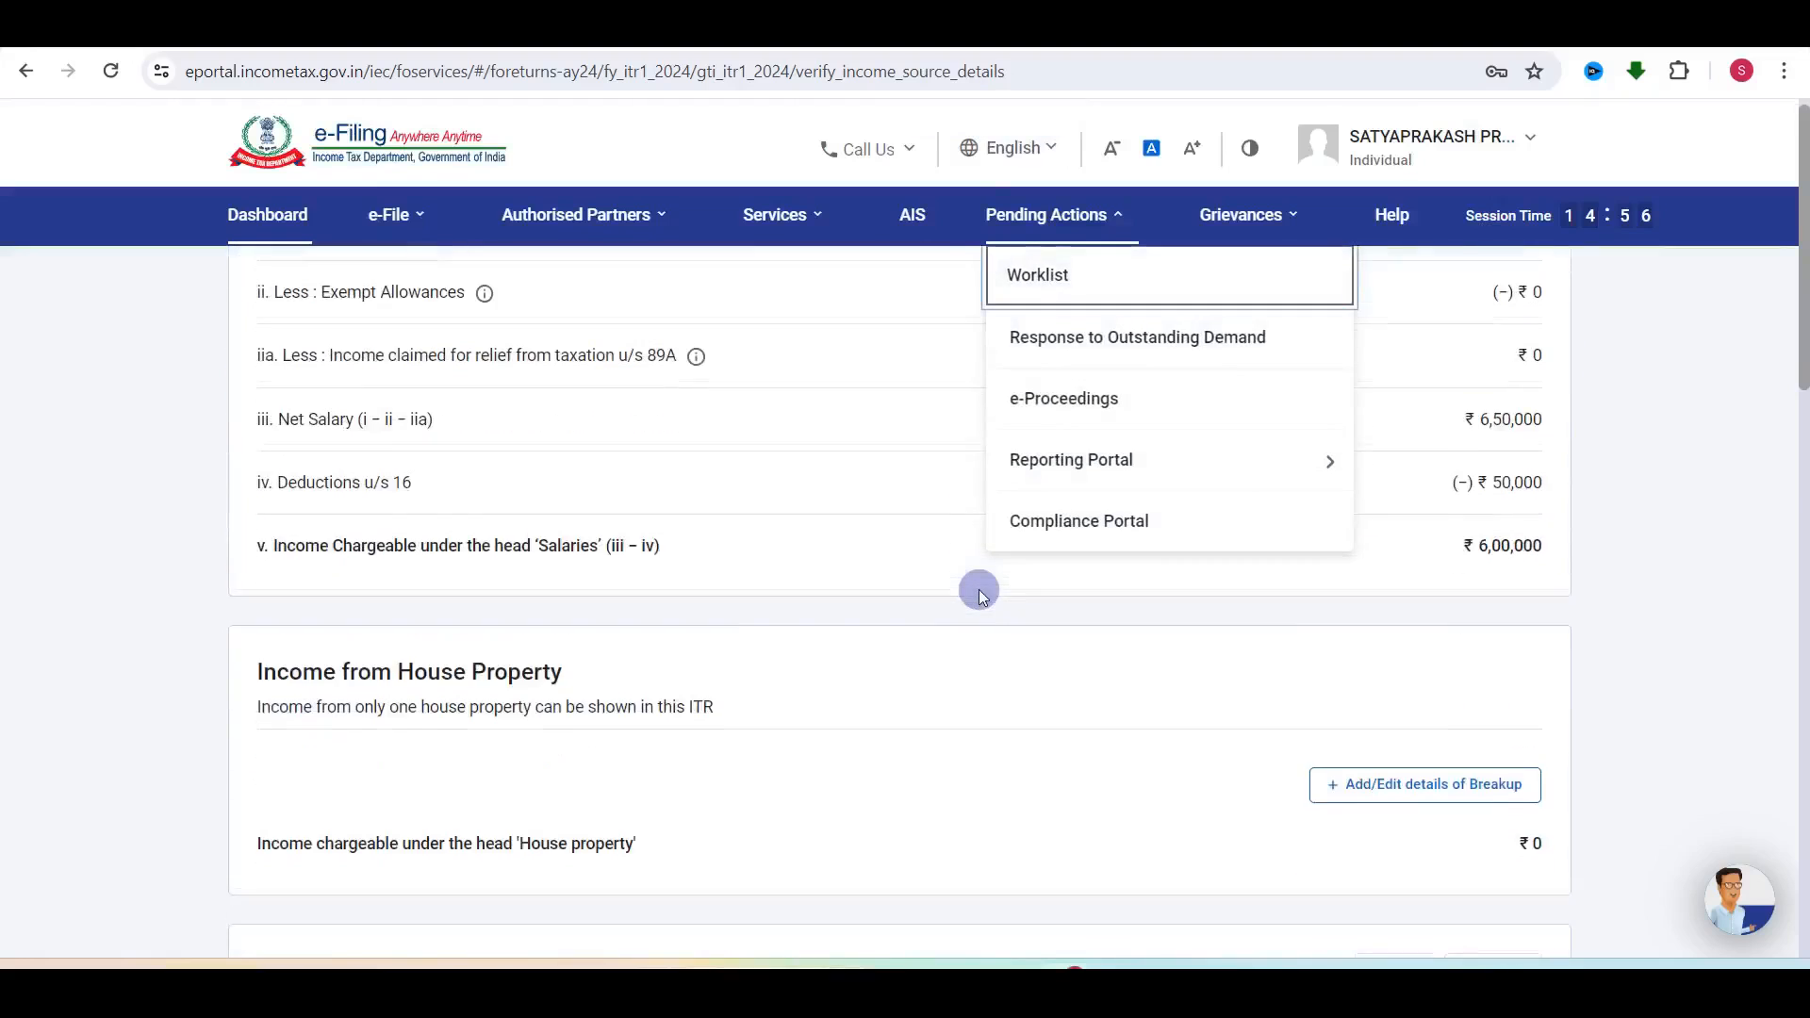
scroll(823, 558, down, 2)
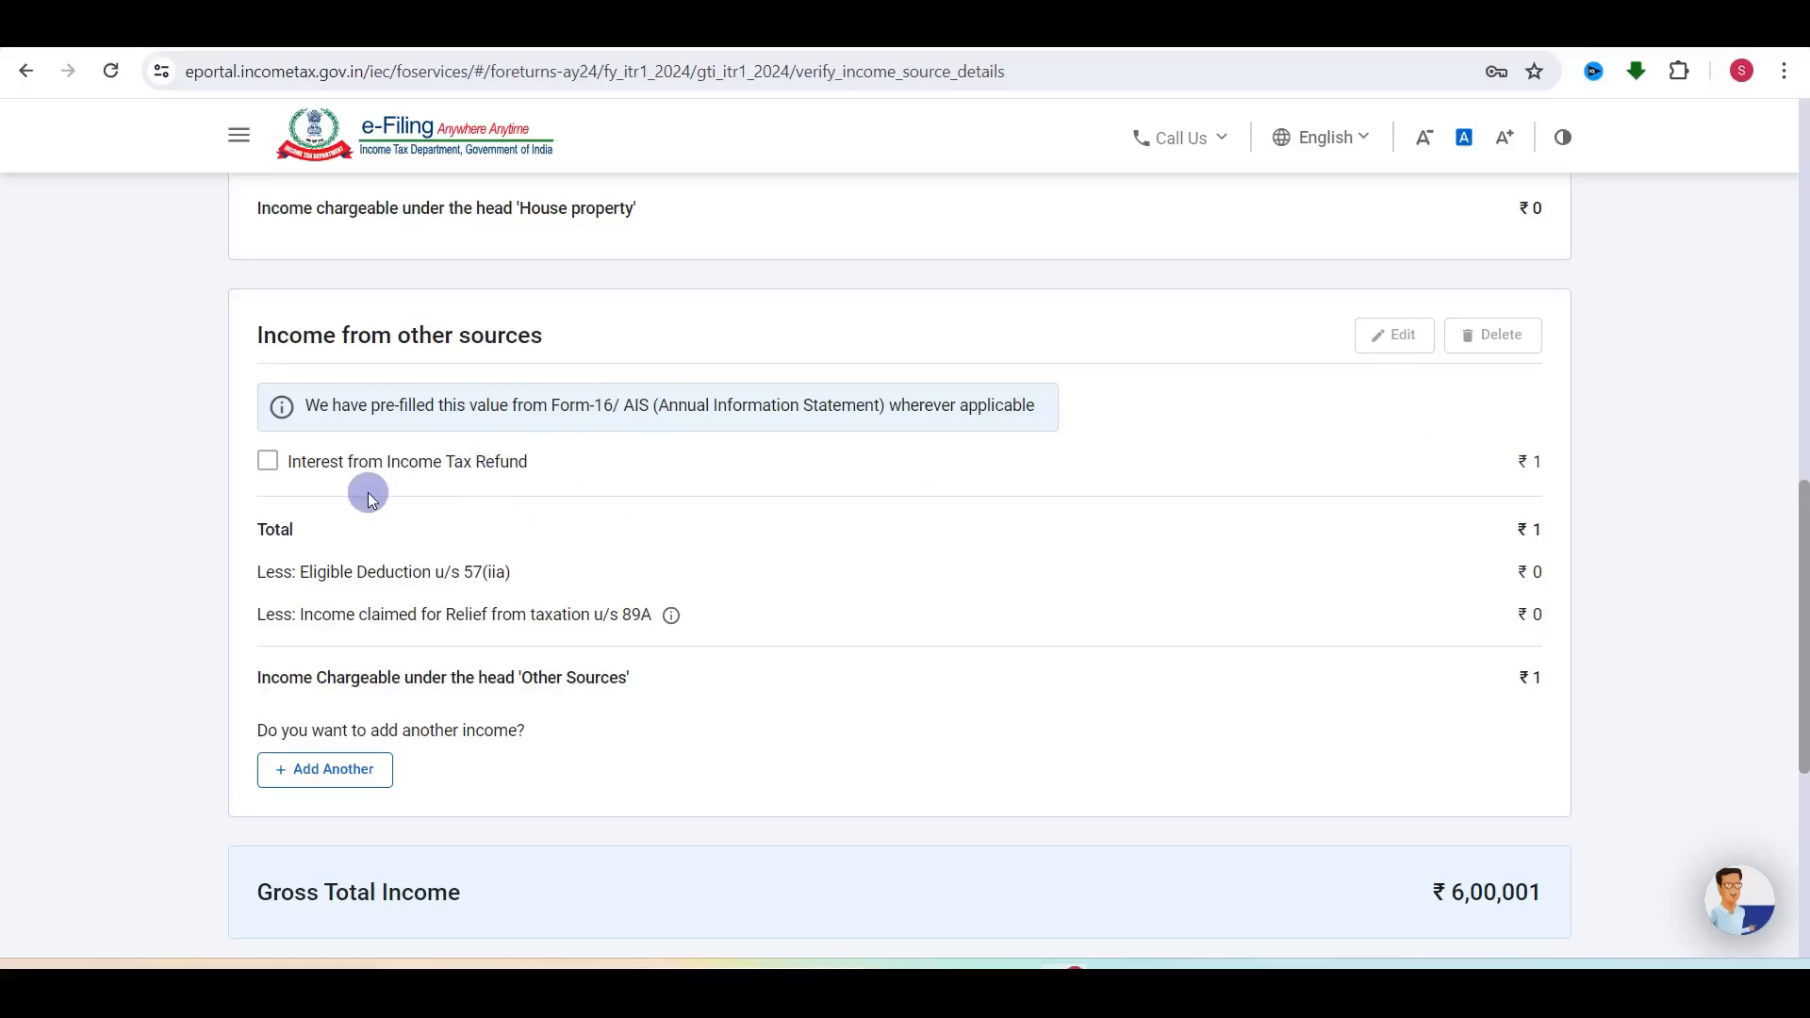
scroll(336, 675, down, 1)
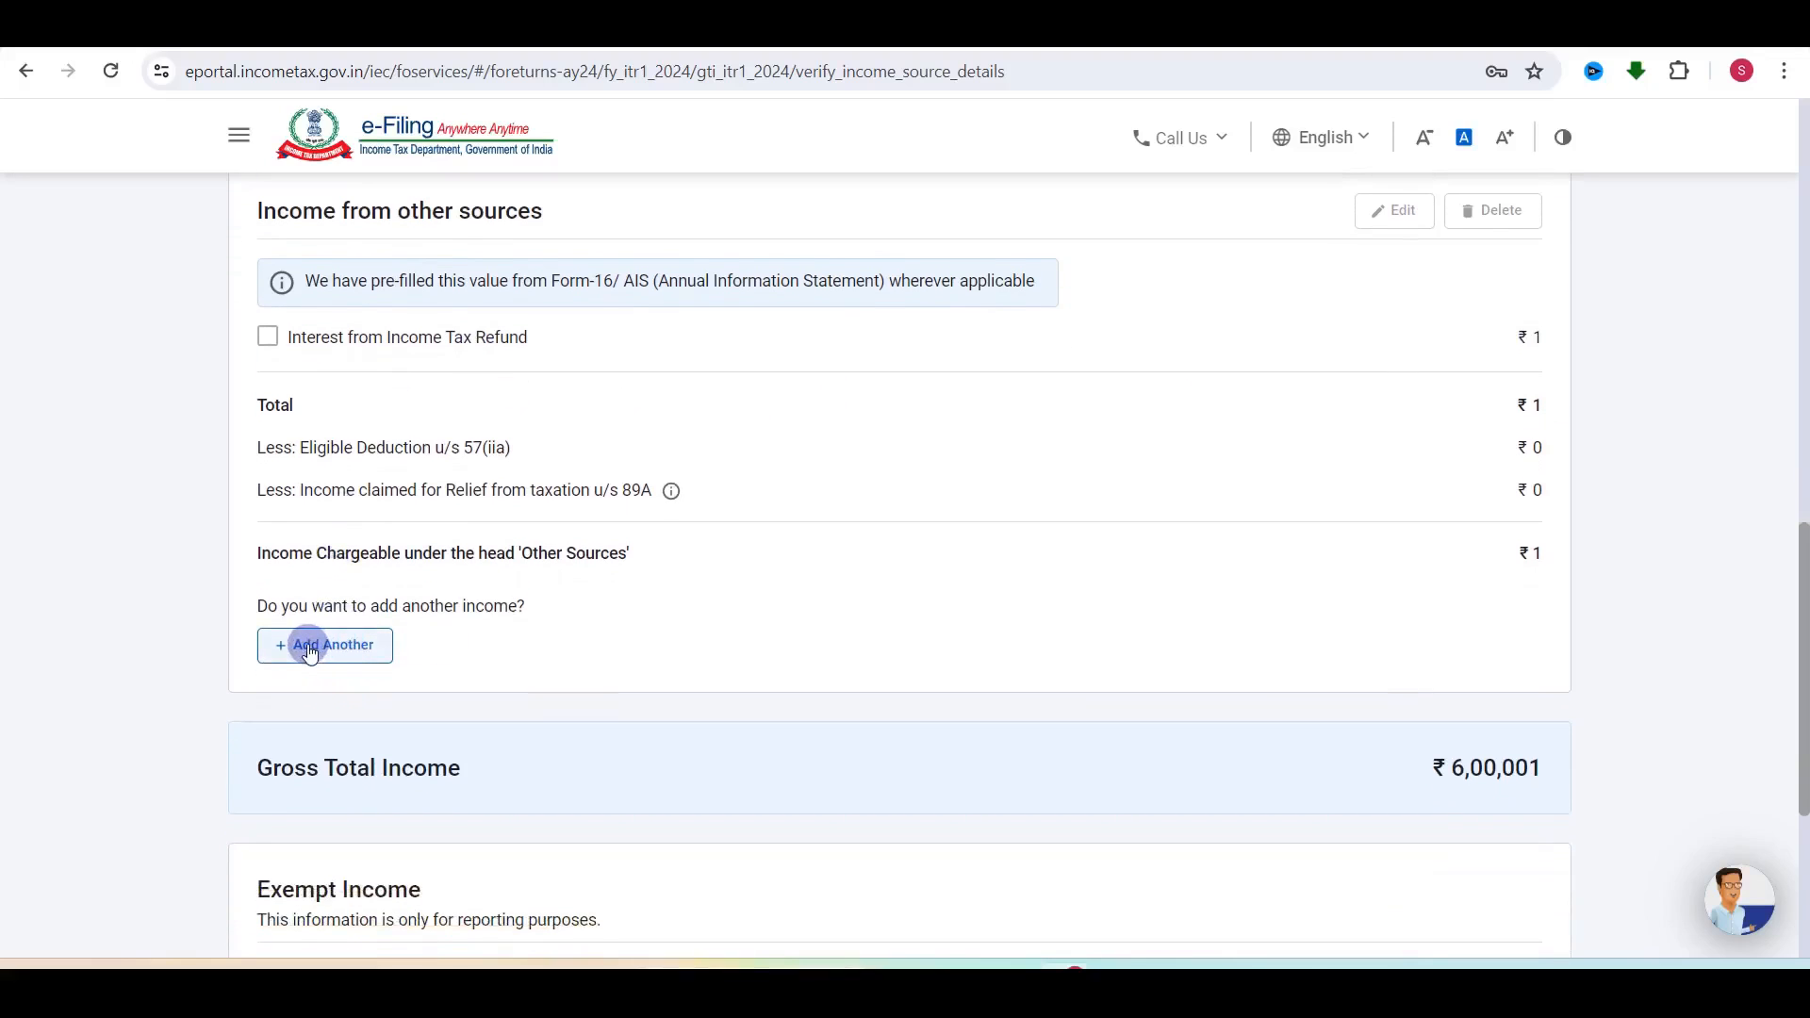
click(310, 653)
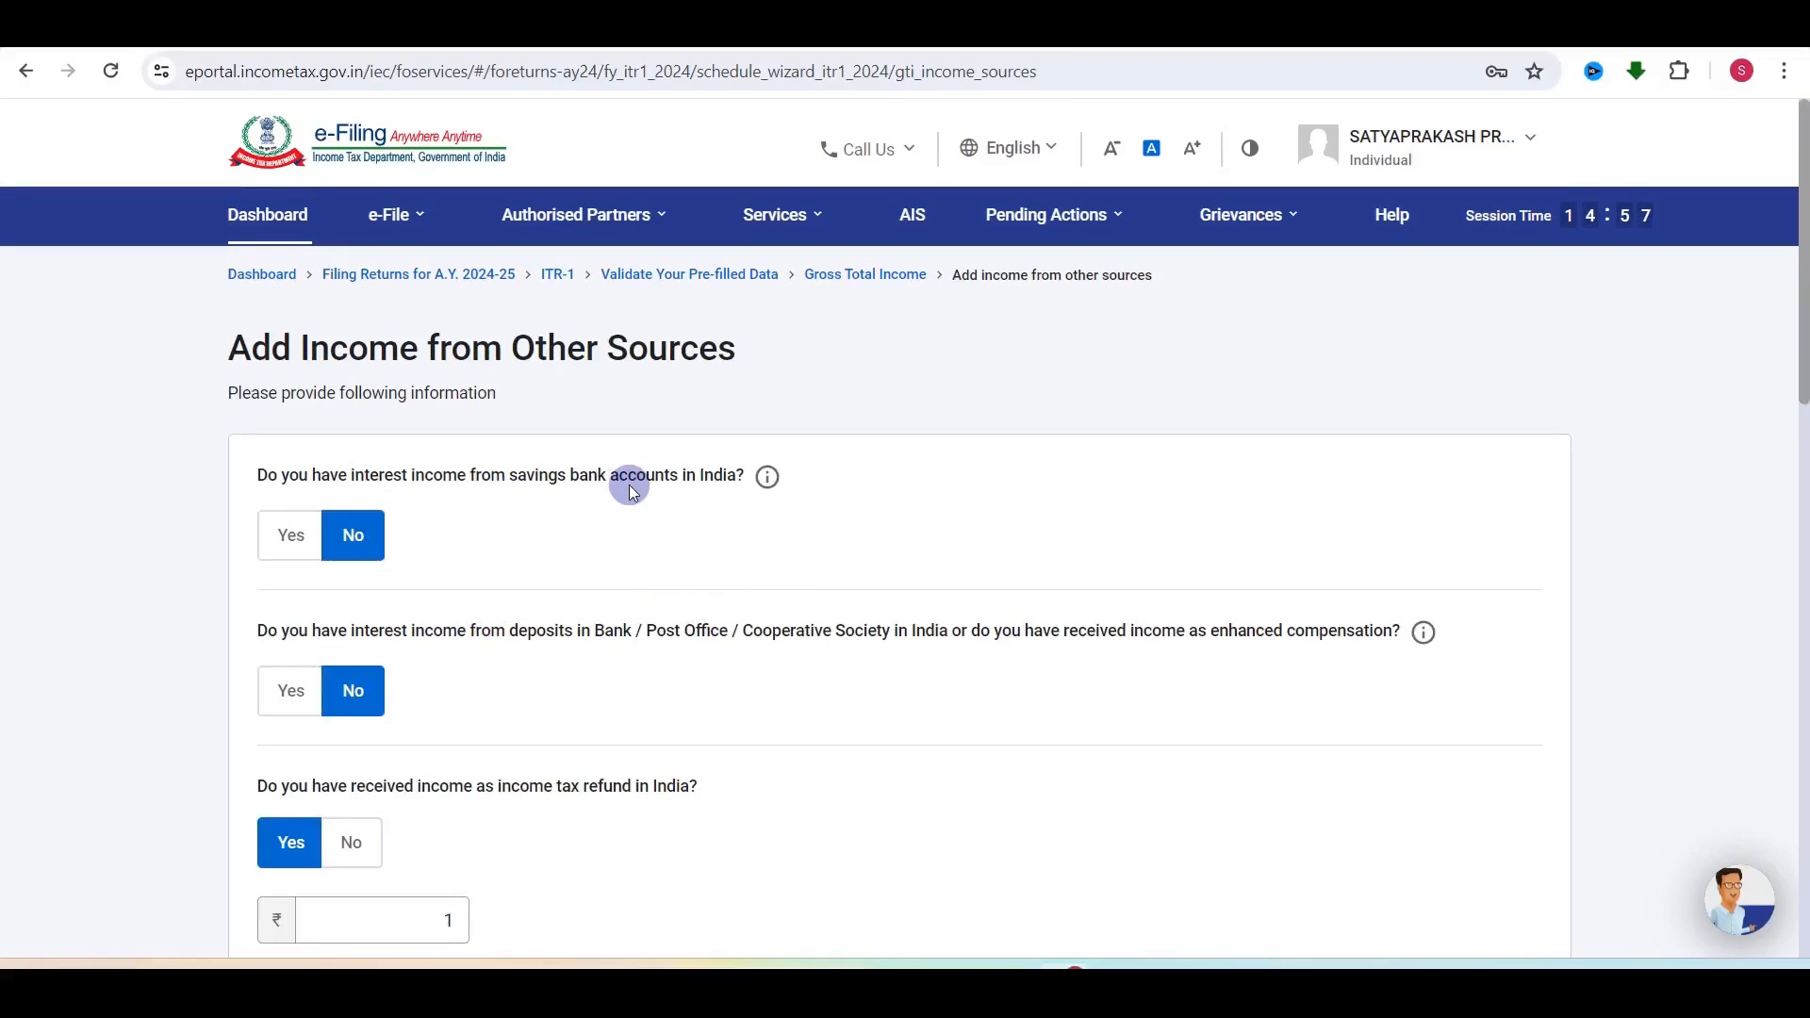
click(292, 535)
click(420, 604)
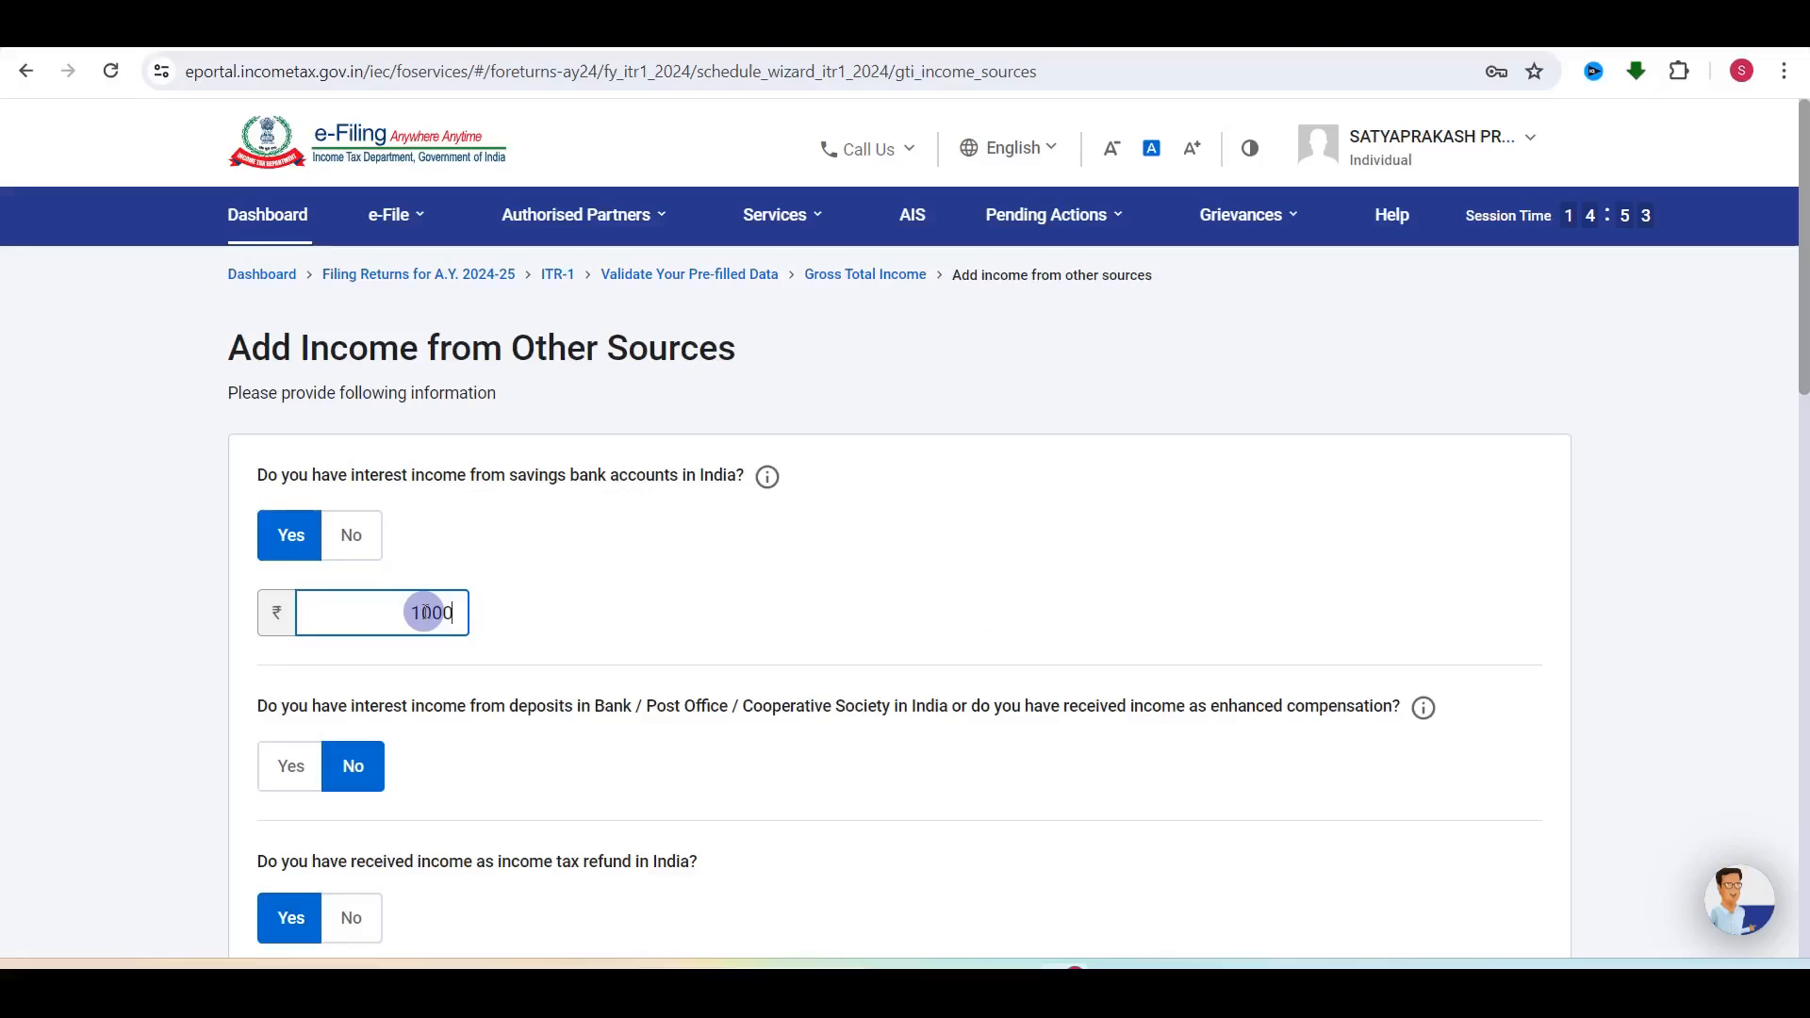
click(601, 638)
Step: Answer Yes to the Any other income question to review its amount and description fields, and change the answer back to No
scroll(600, 636, down, 3)
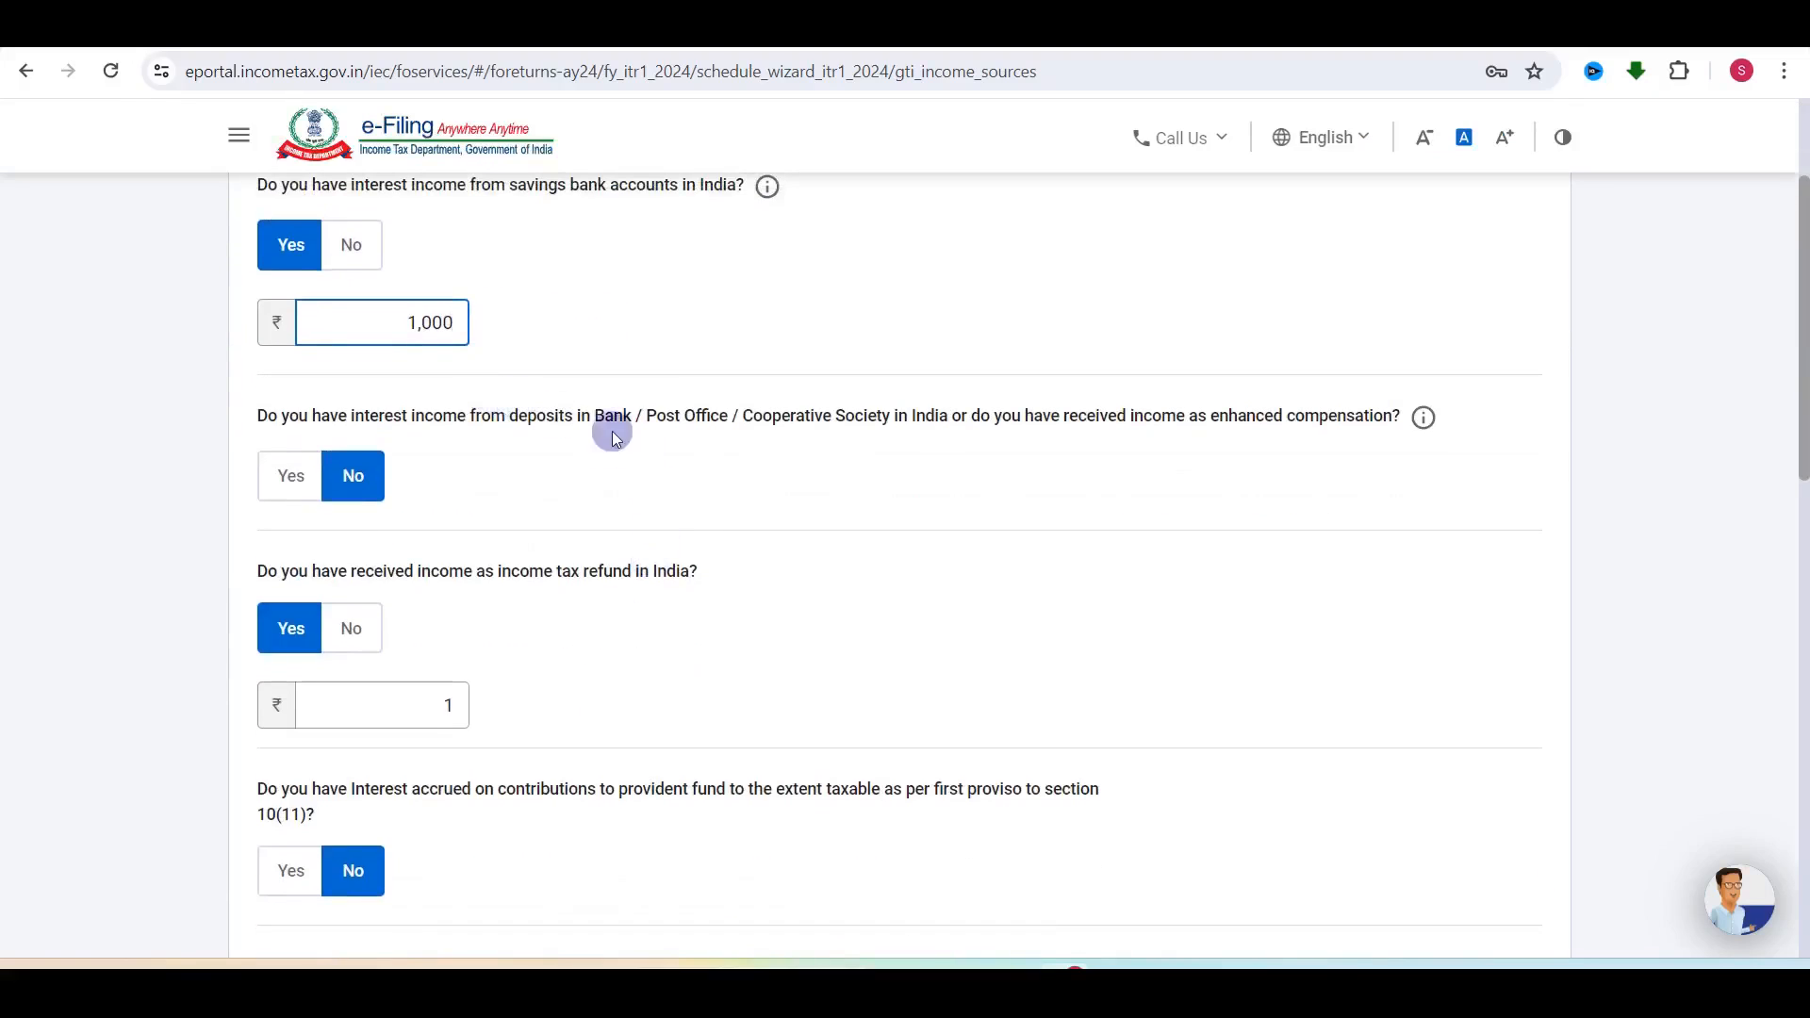
scroll(312, 494, down, 2)
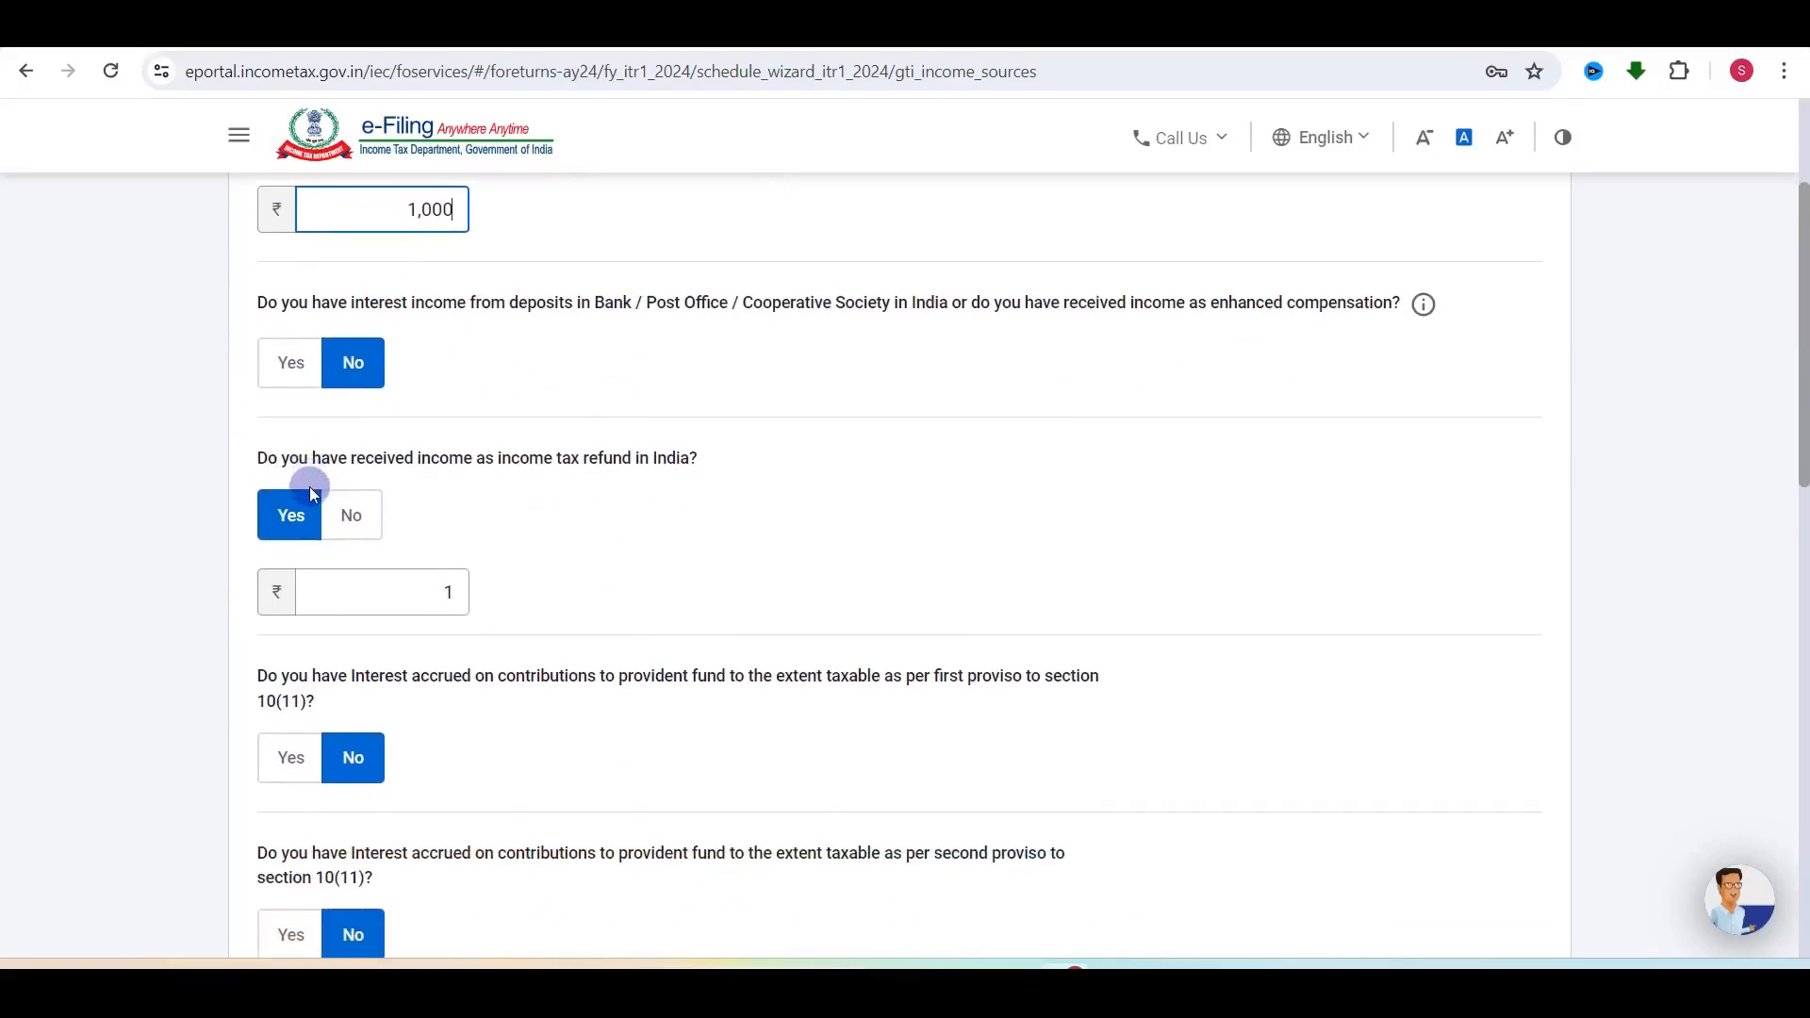
scroll(482, 642, down, 6)
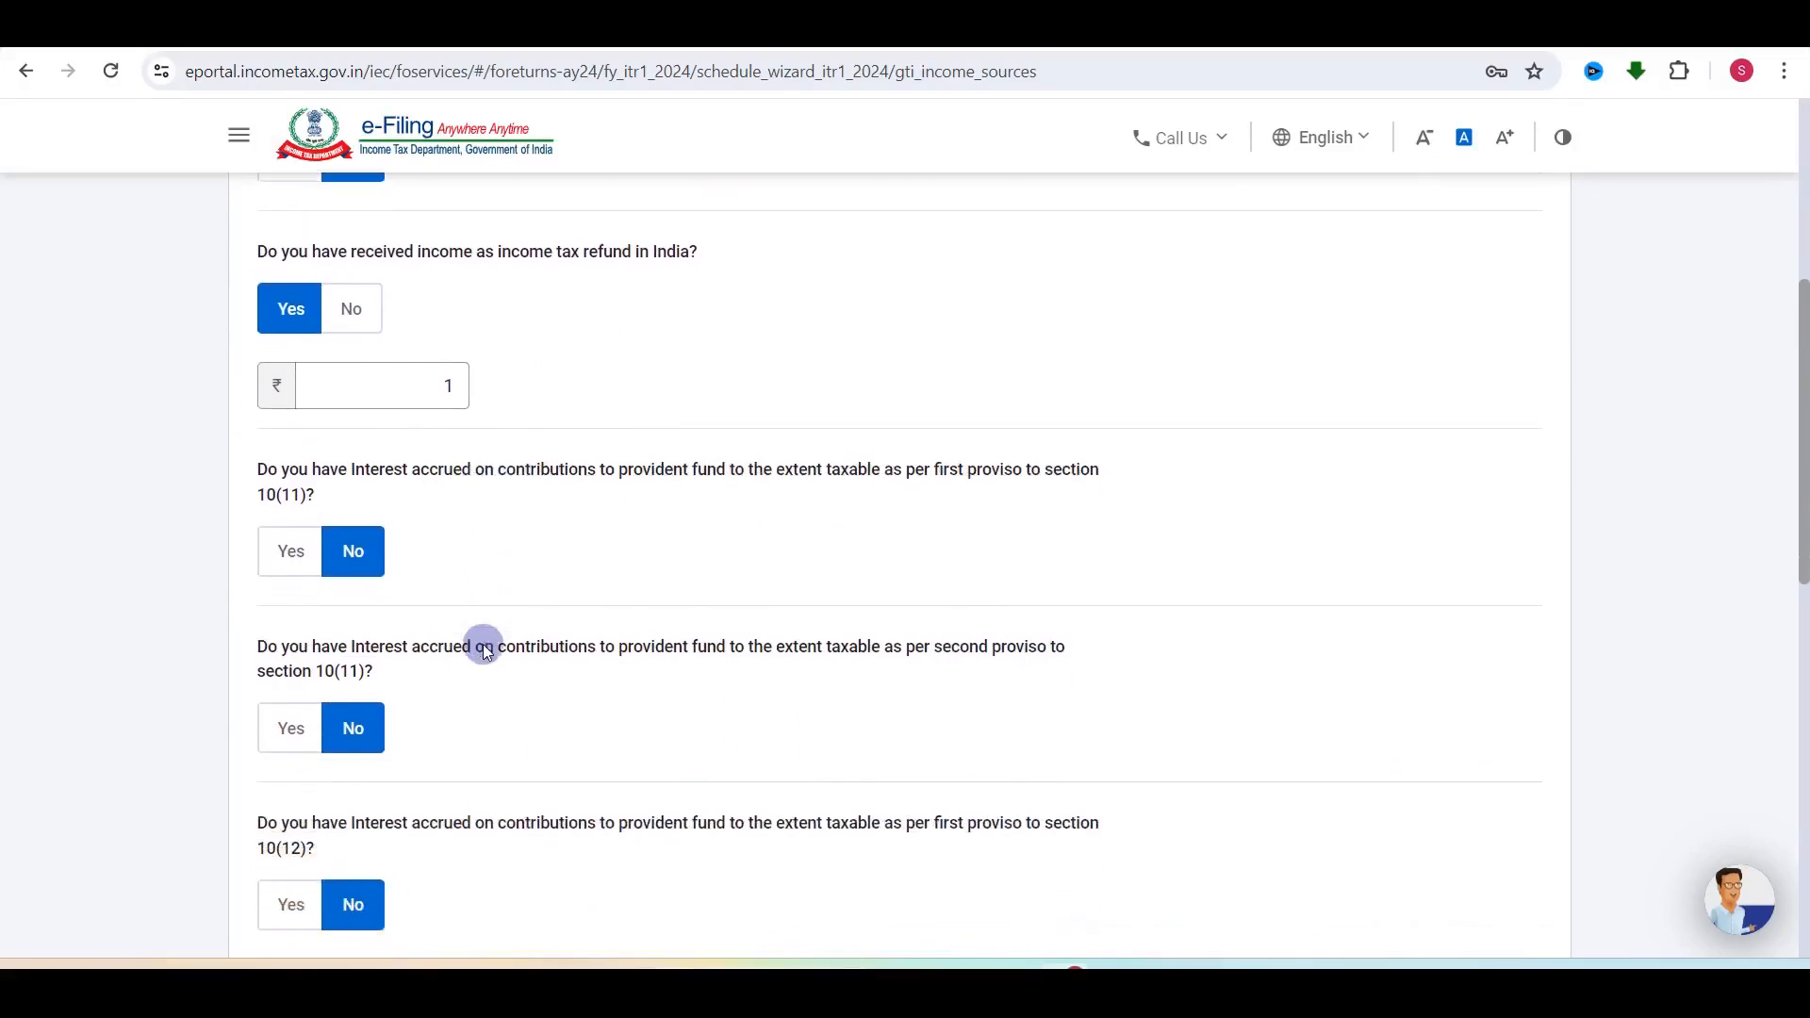
scroll(482, 643, down, 3)
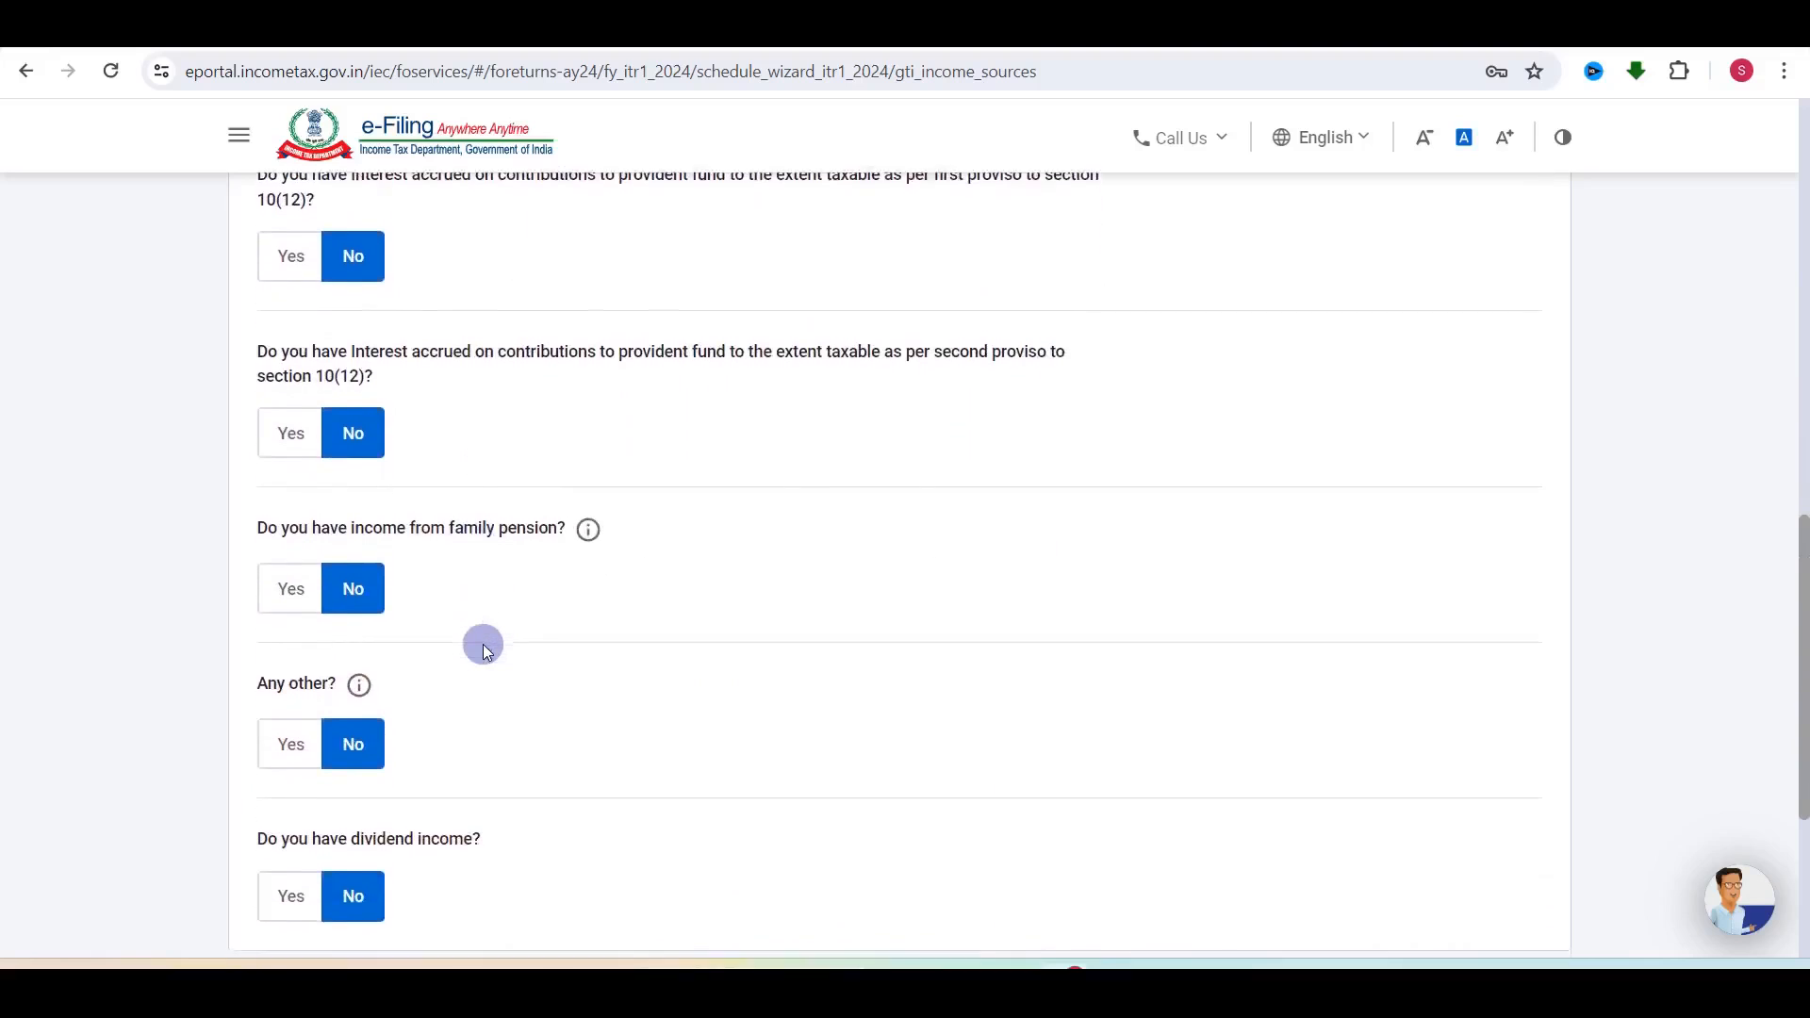
scroll(290, 563, down, 3)
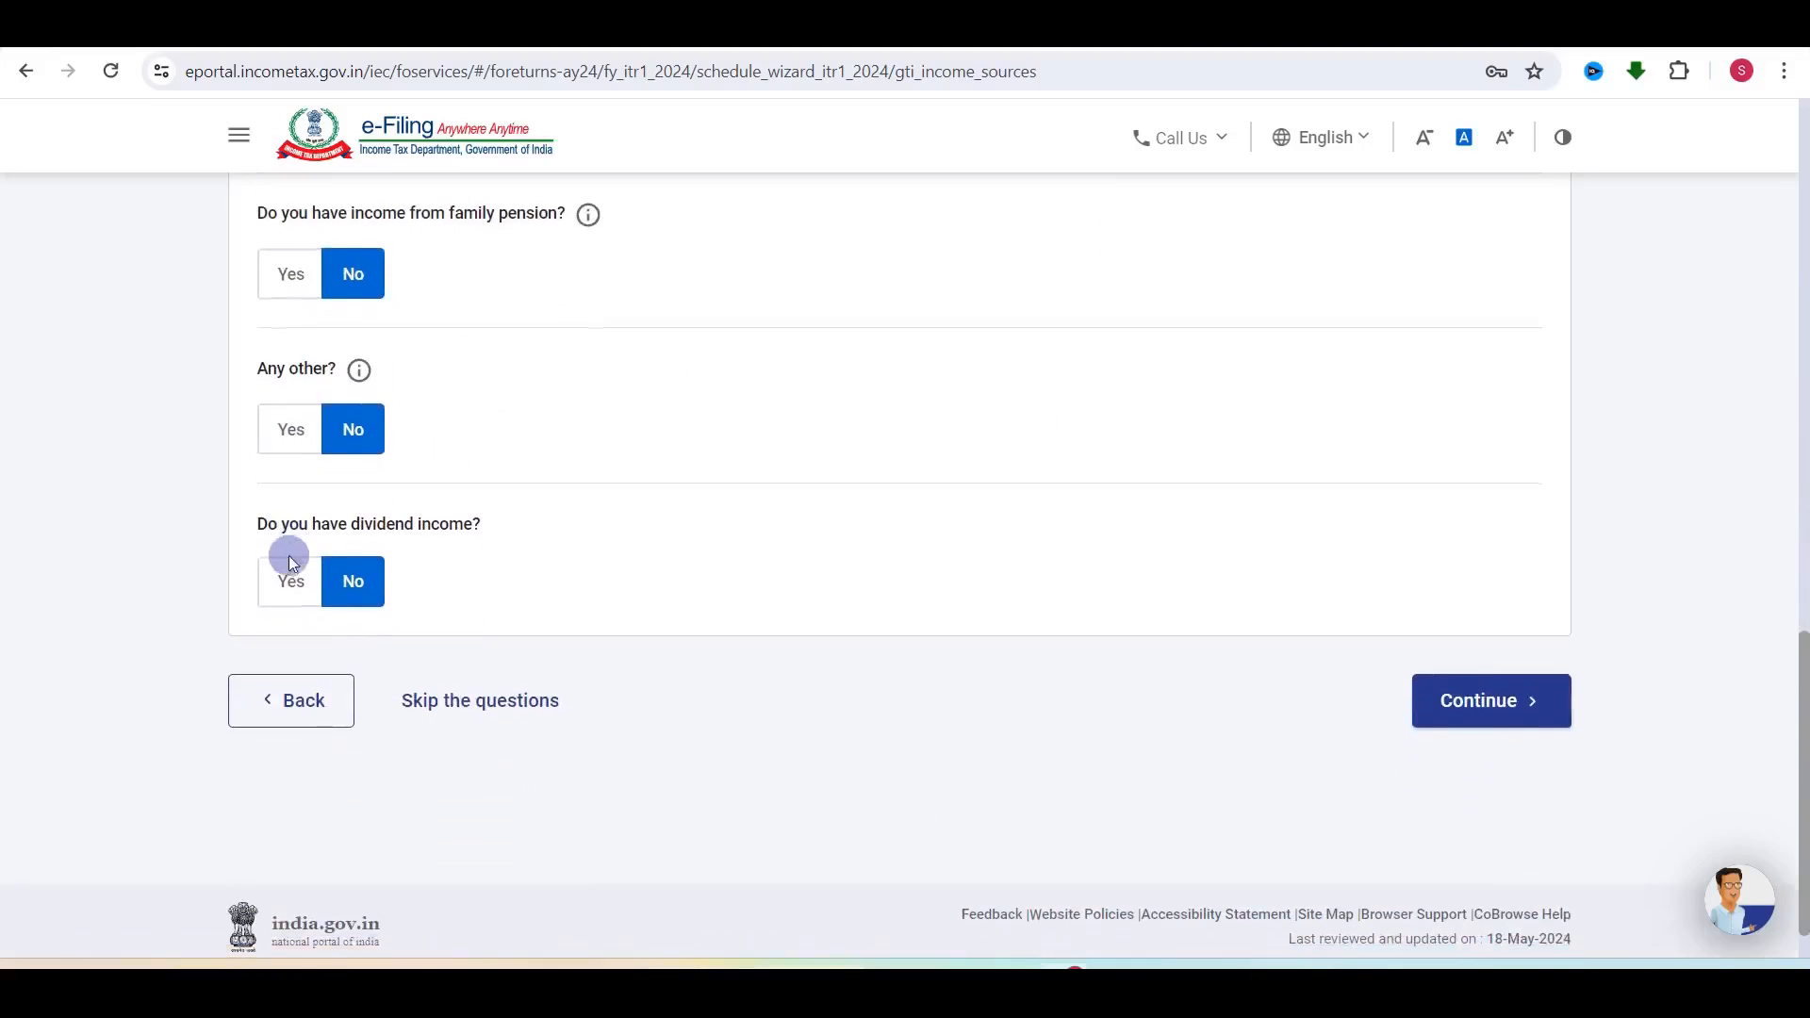
click(295, 438)
click(319, 627)
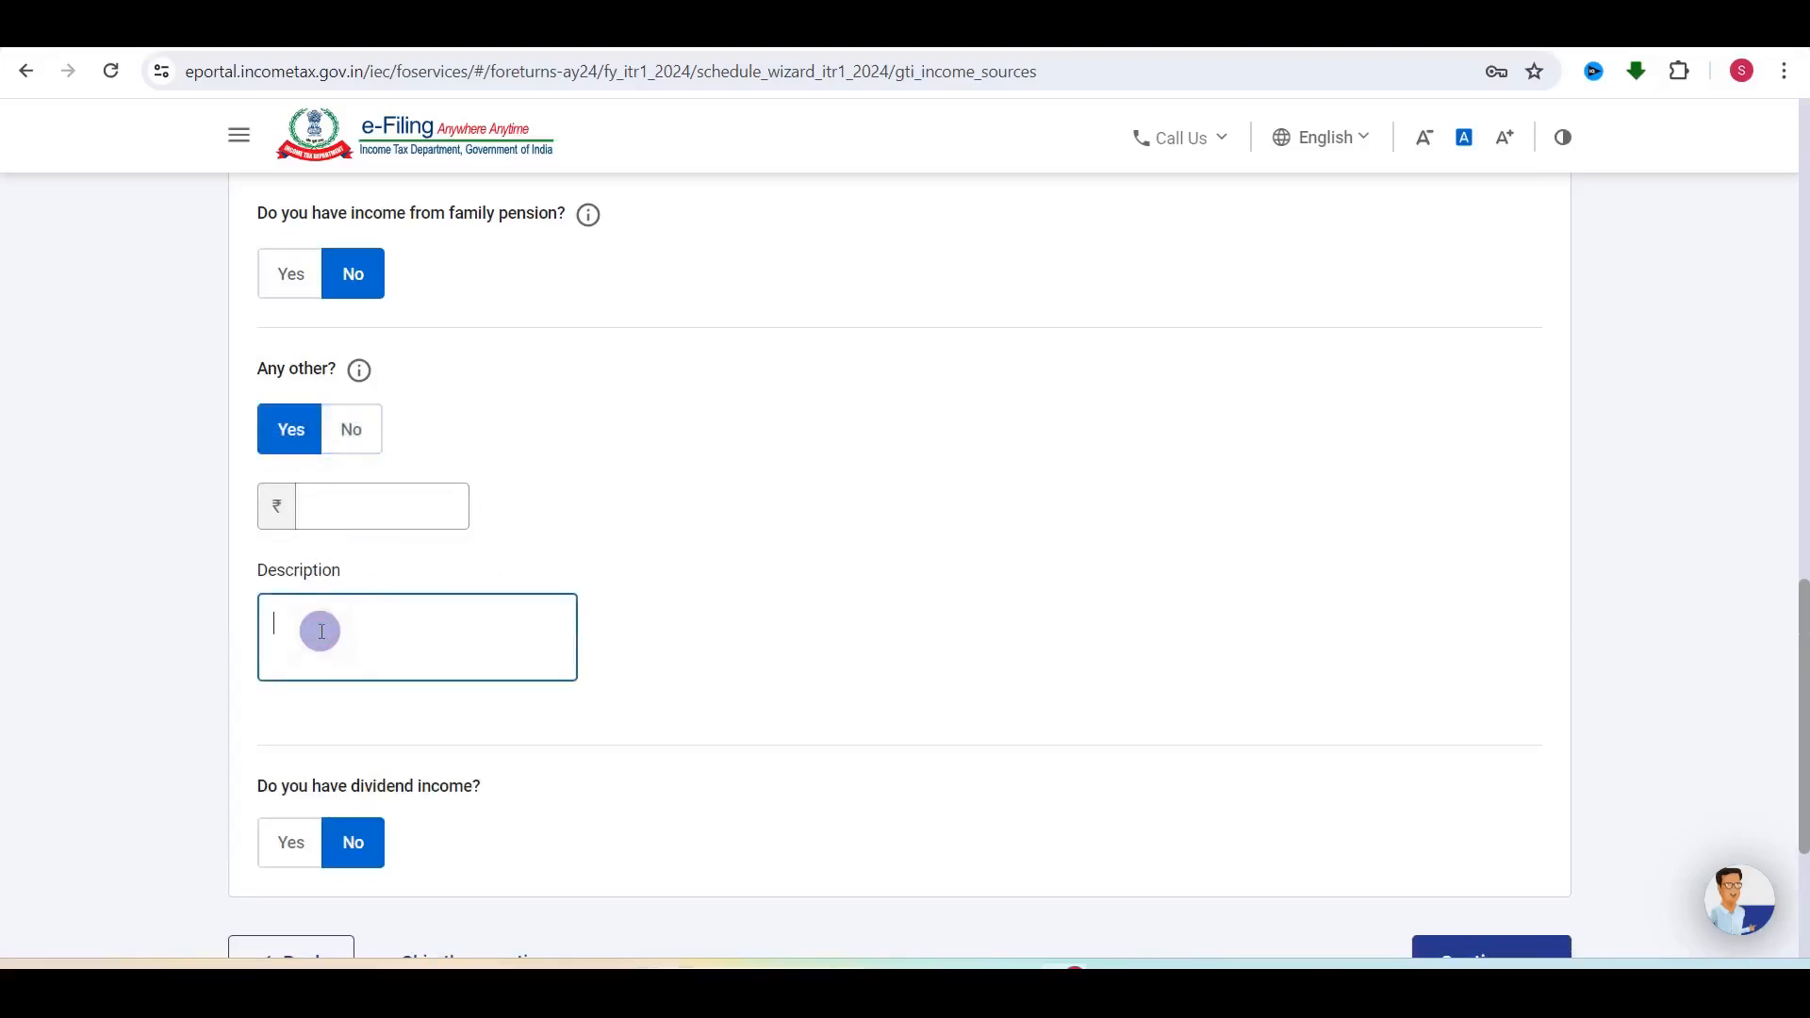
click(352, 509)
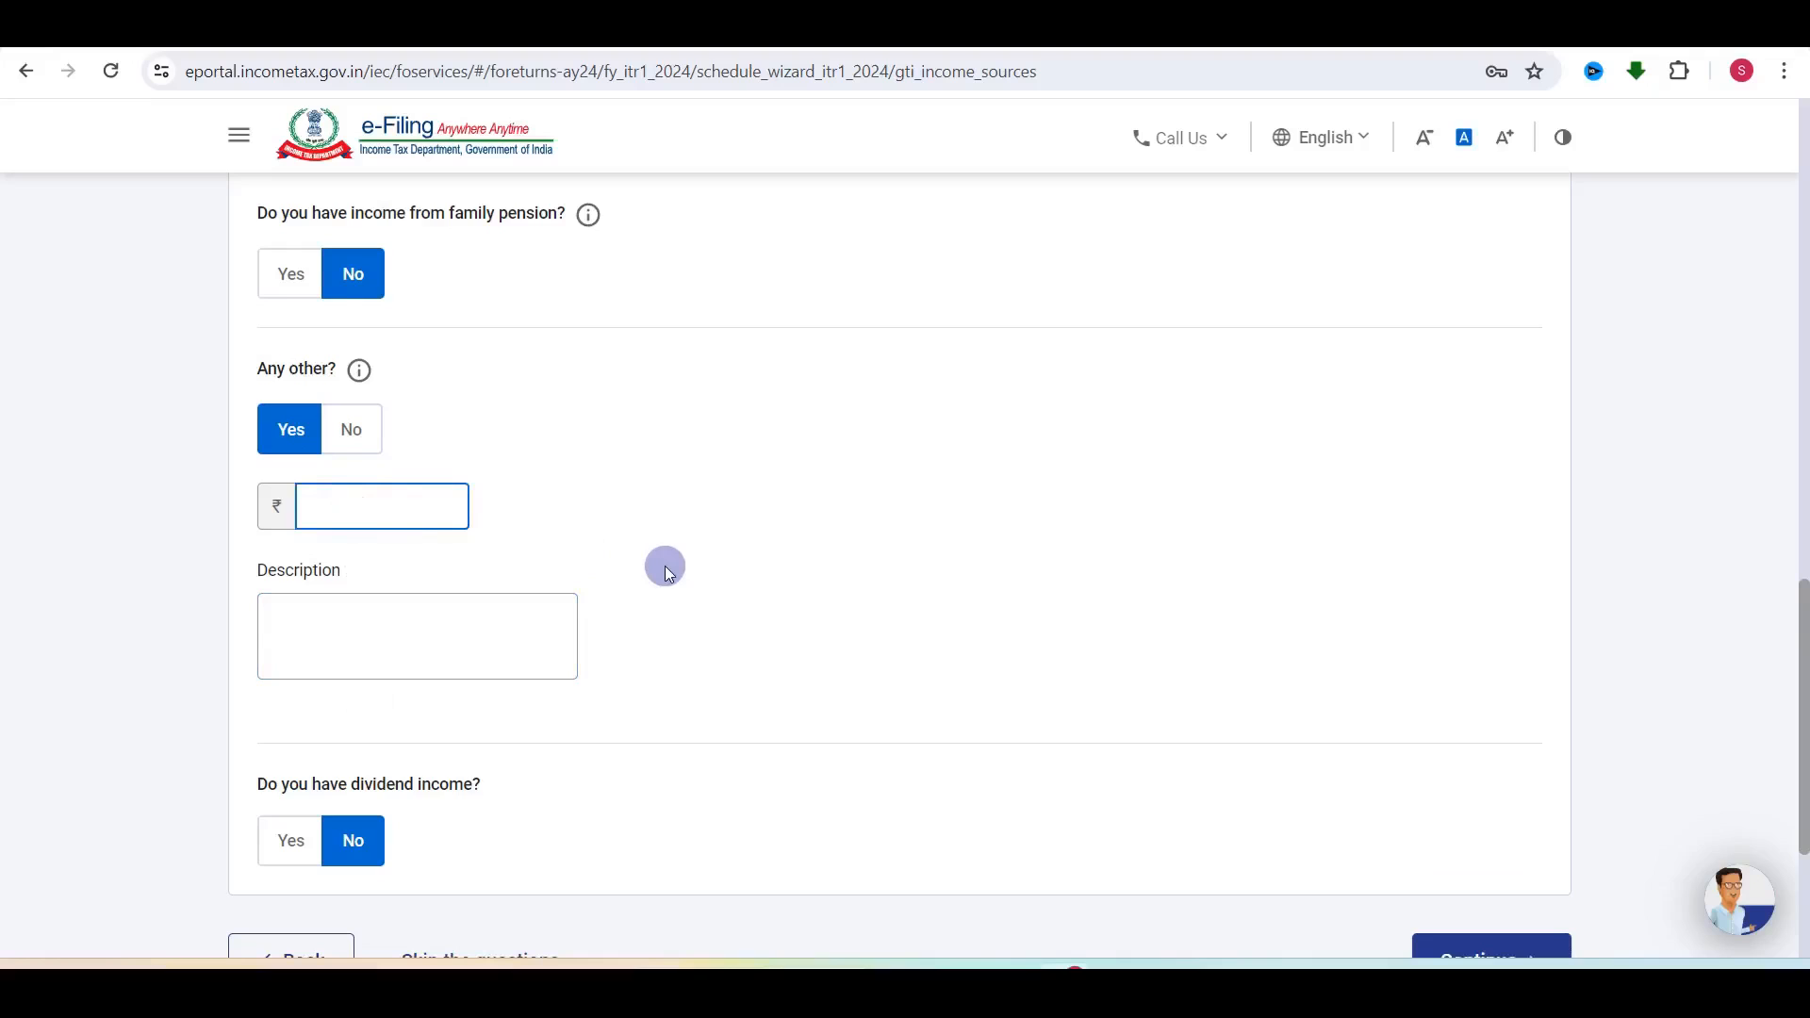
scroll(665, 565, down, 2)
scroll(665, 566, up, 2)
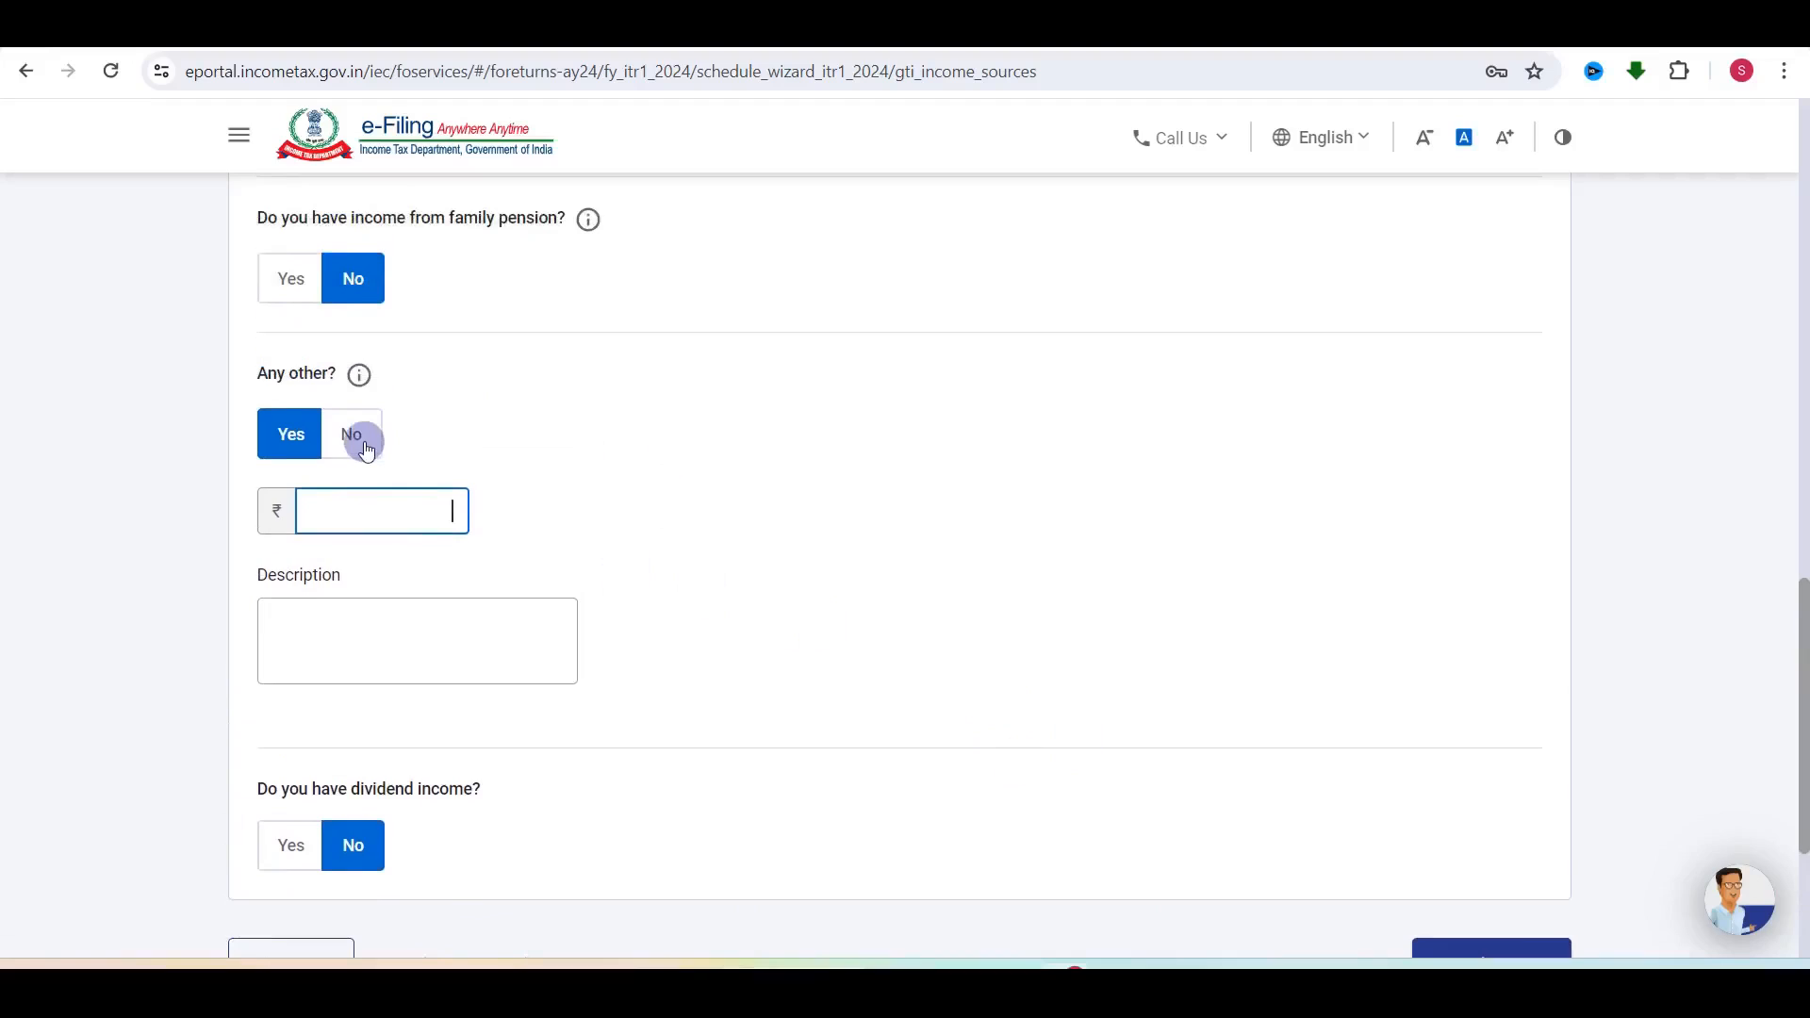
click(367, 449)
Step: Submit the answers on income from other sources and review the listed other-source incomes and gross total income
click(1496, 726)
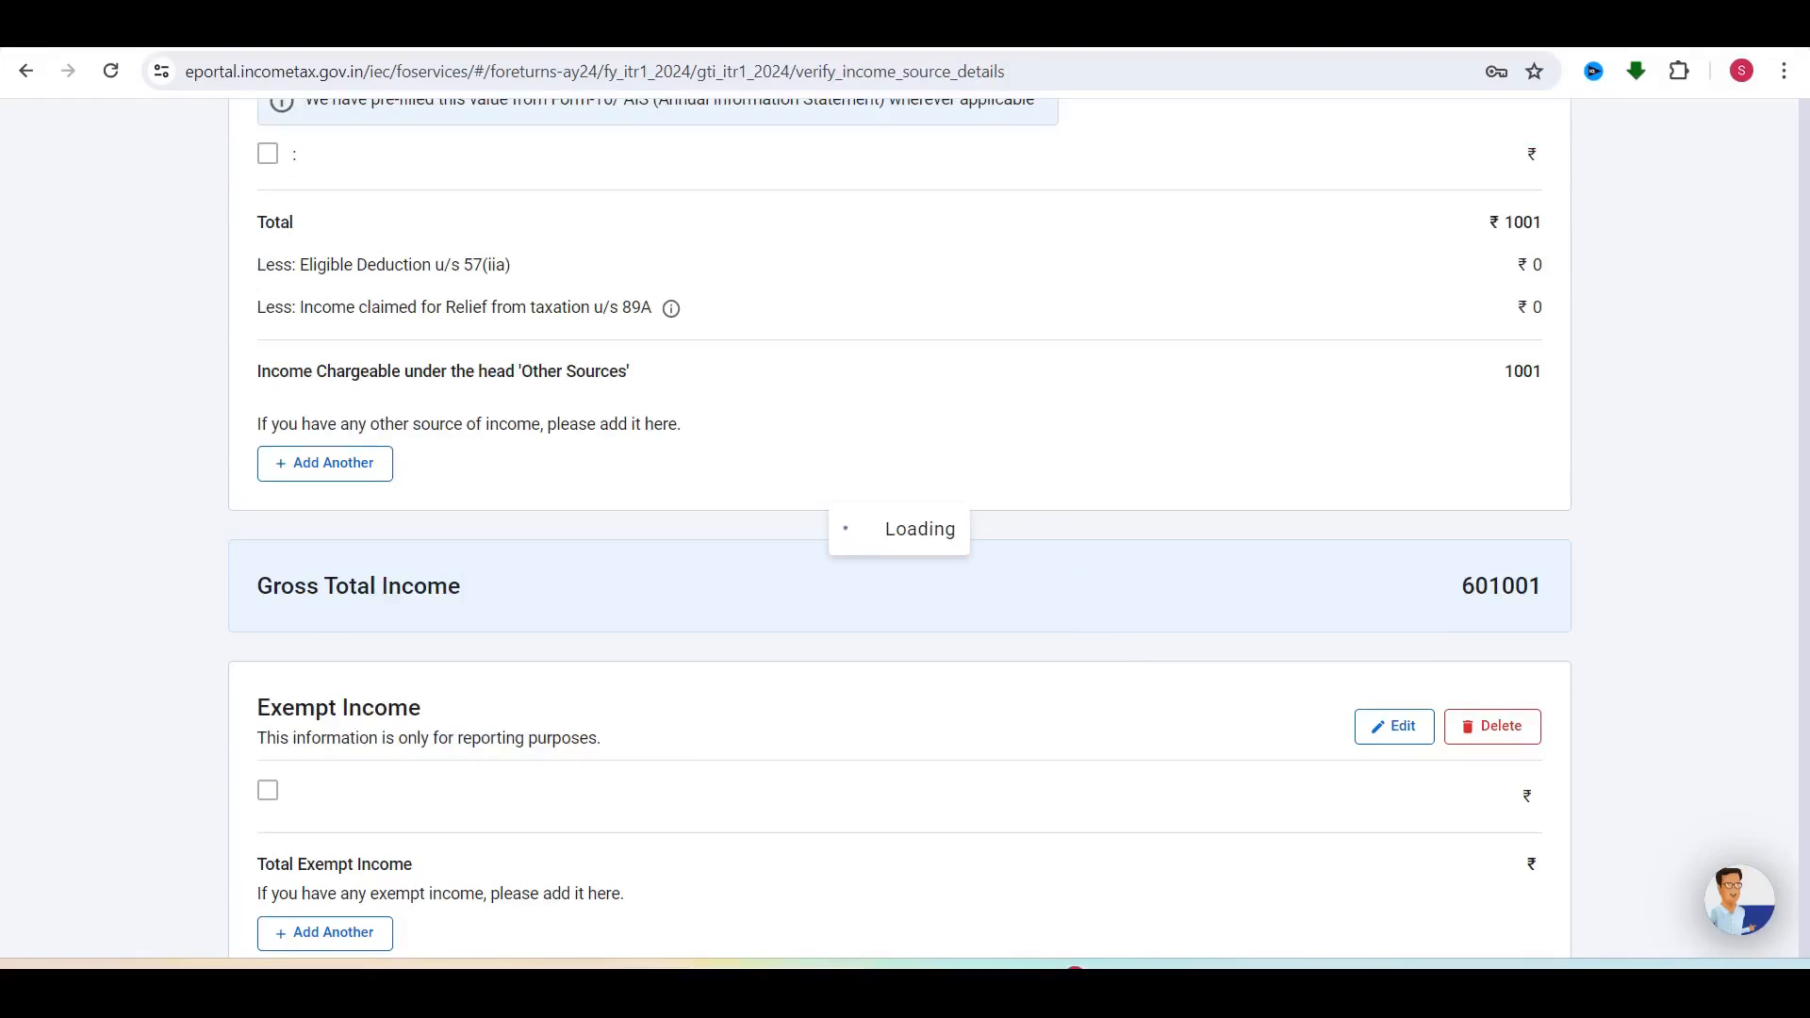
scroll(941, 639, down, 12)
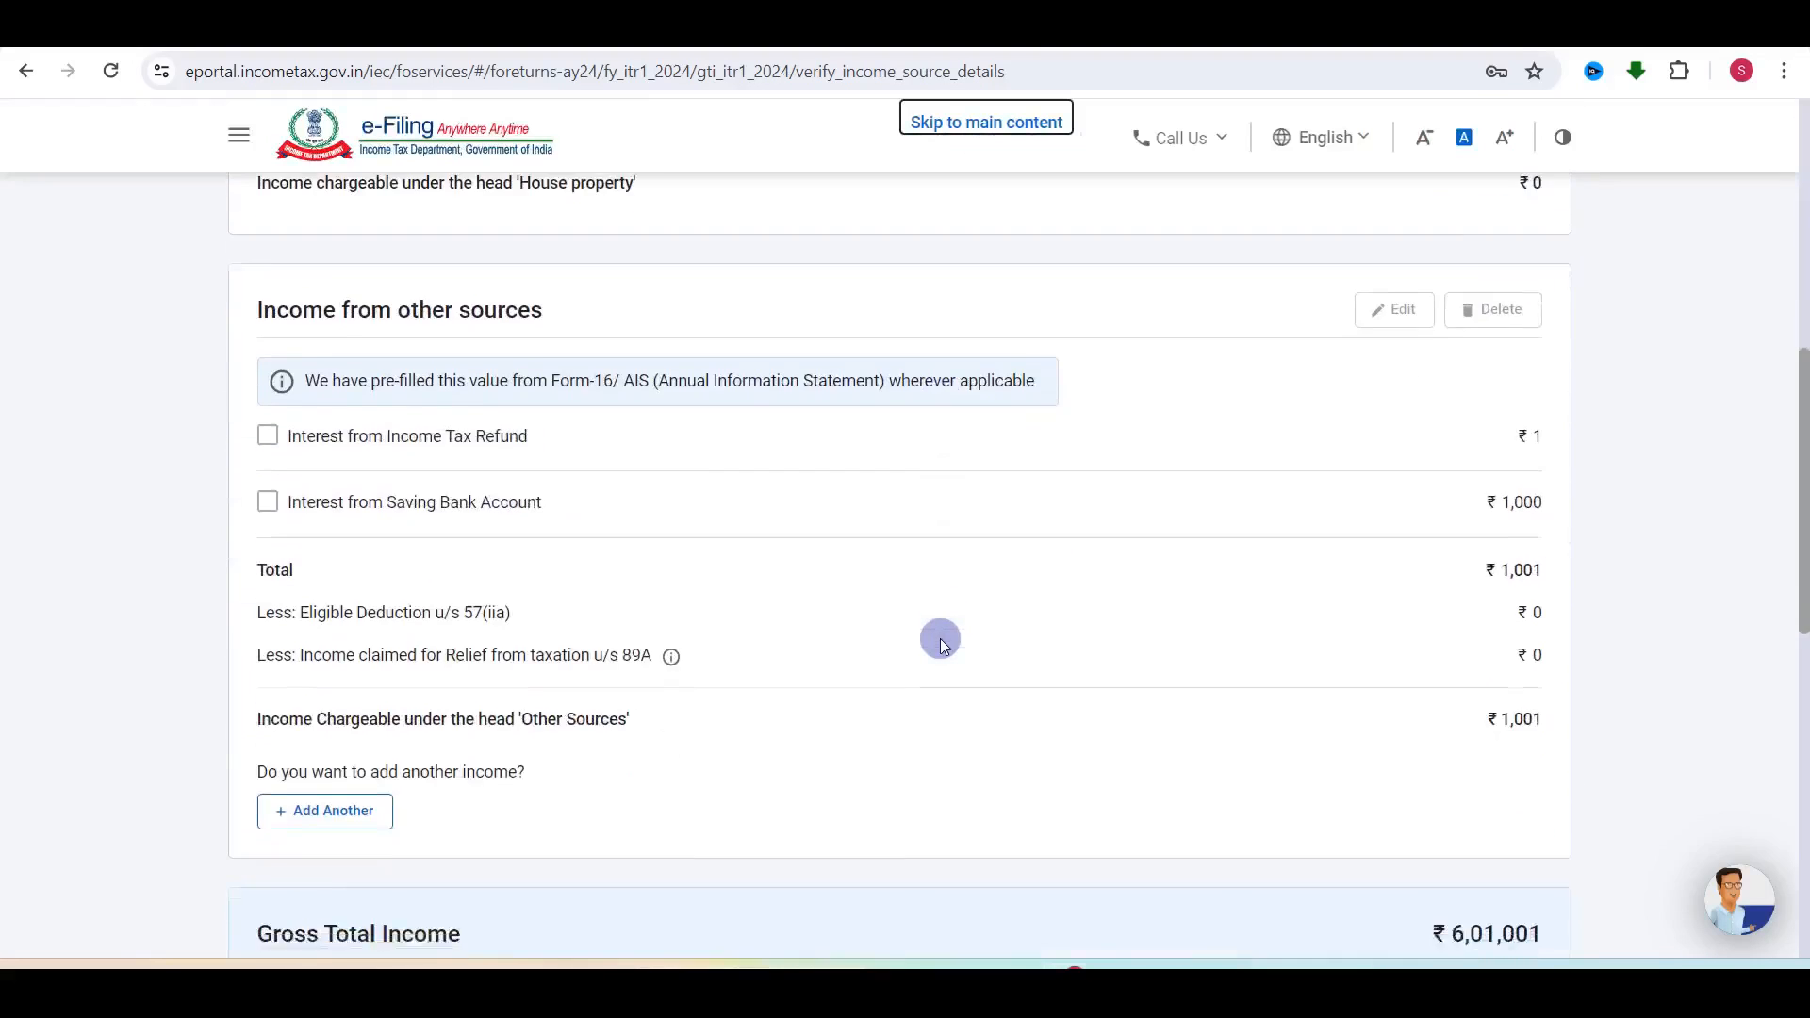
scroll(941, 637, down, 6)
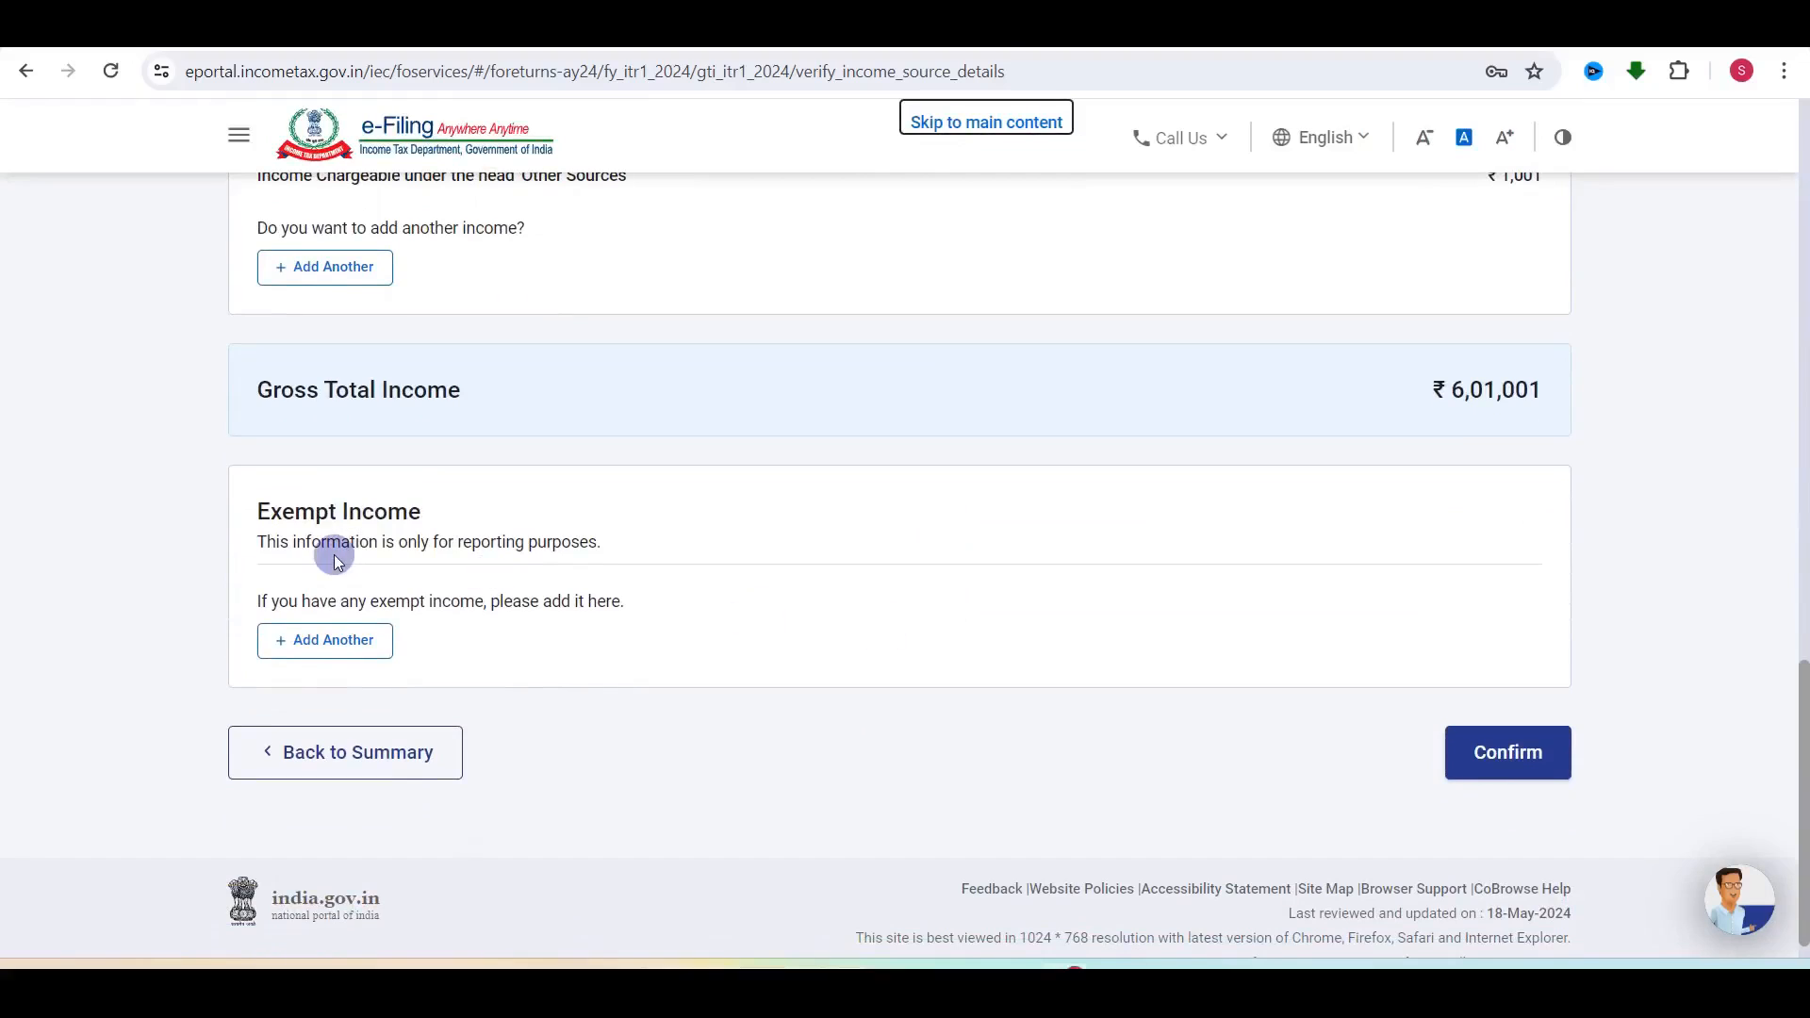
Step: Open a new exempt income entry, browse the available natures of exempt income, and cancel the entry
click(324, 647)
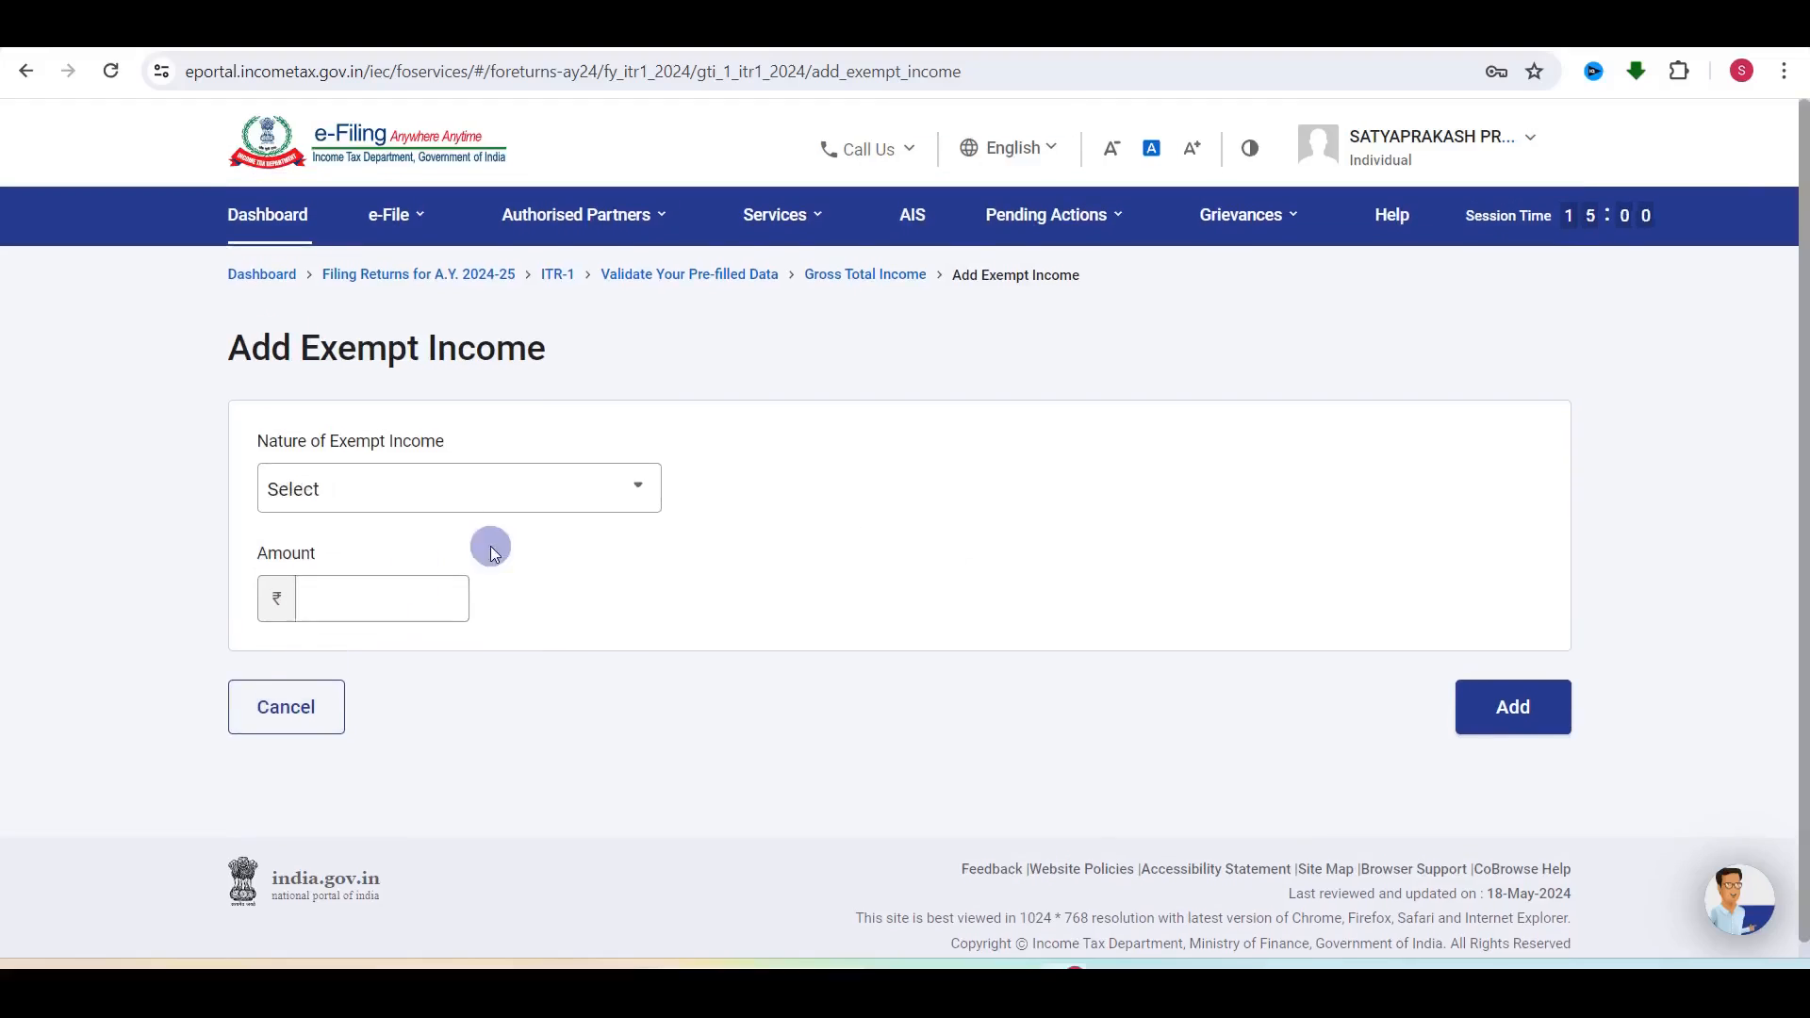
click(378, 491)
click(378, 647)
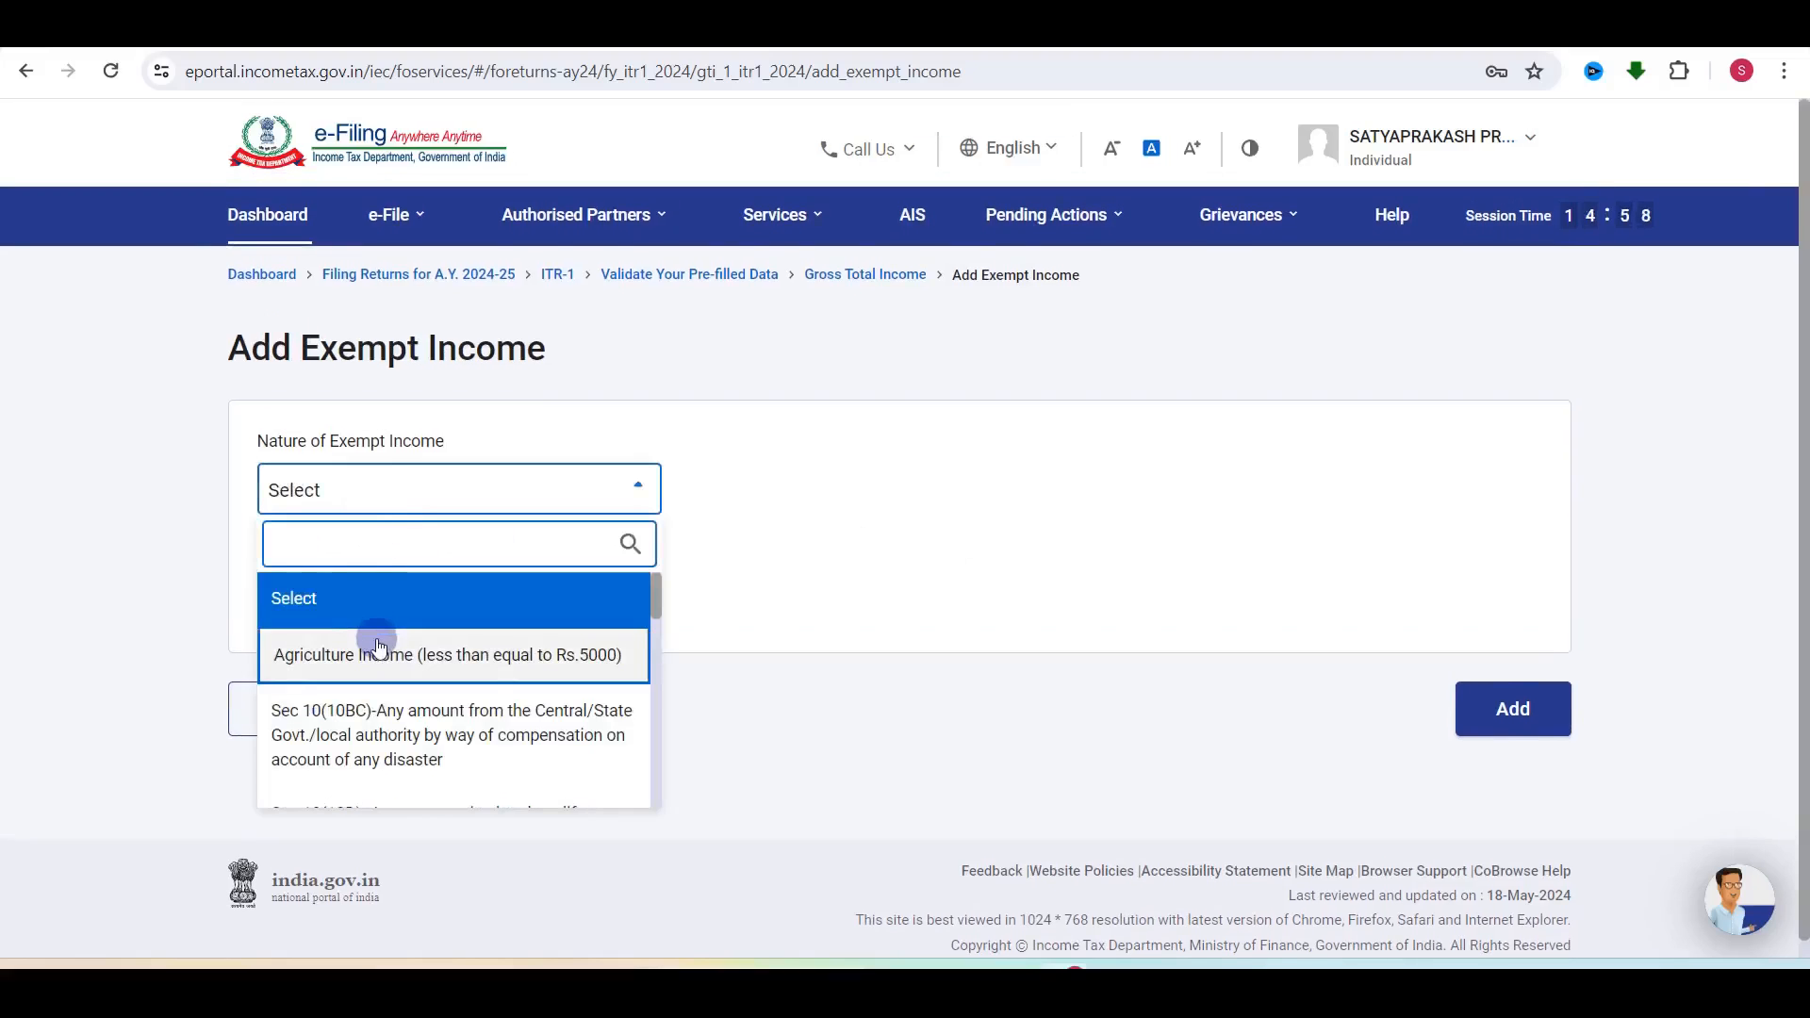
scroll(378, 647, down, 5)
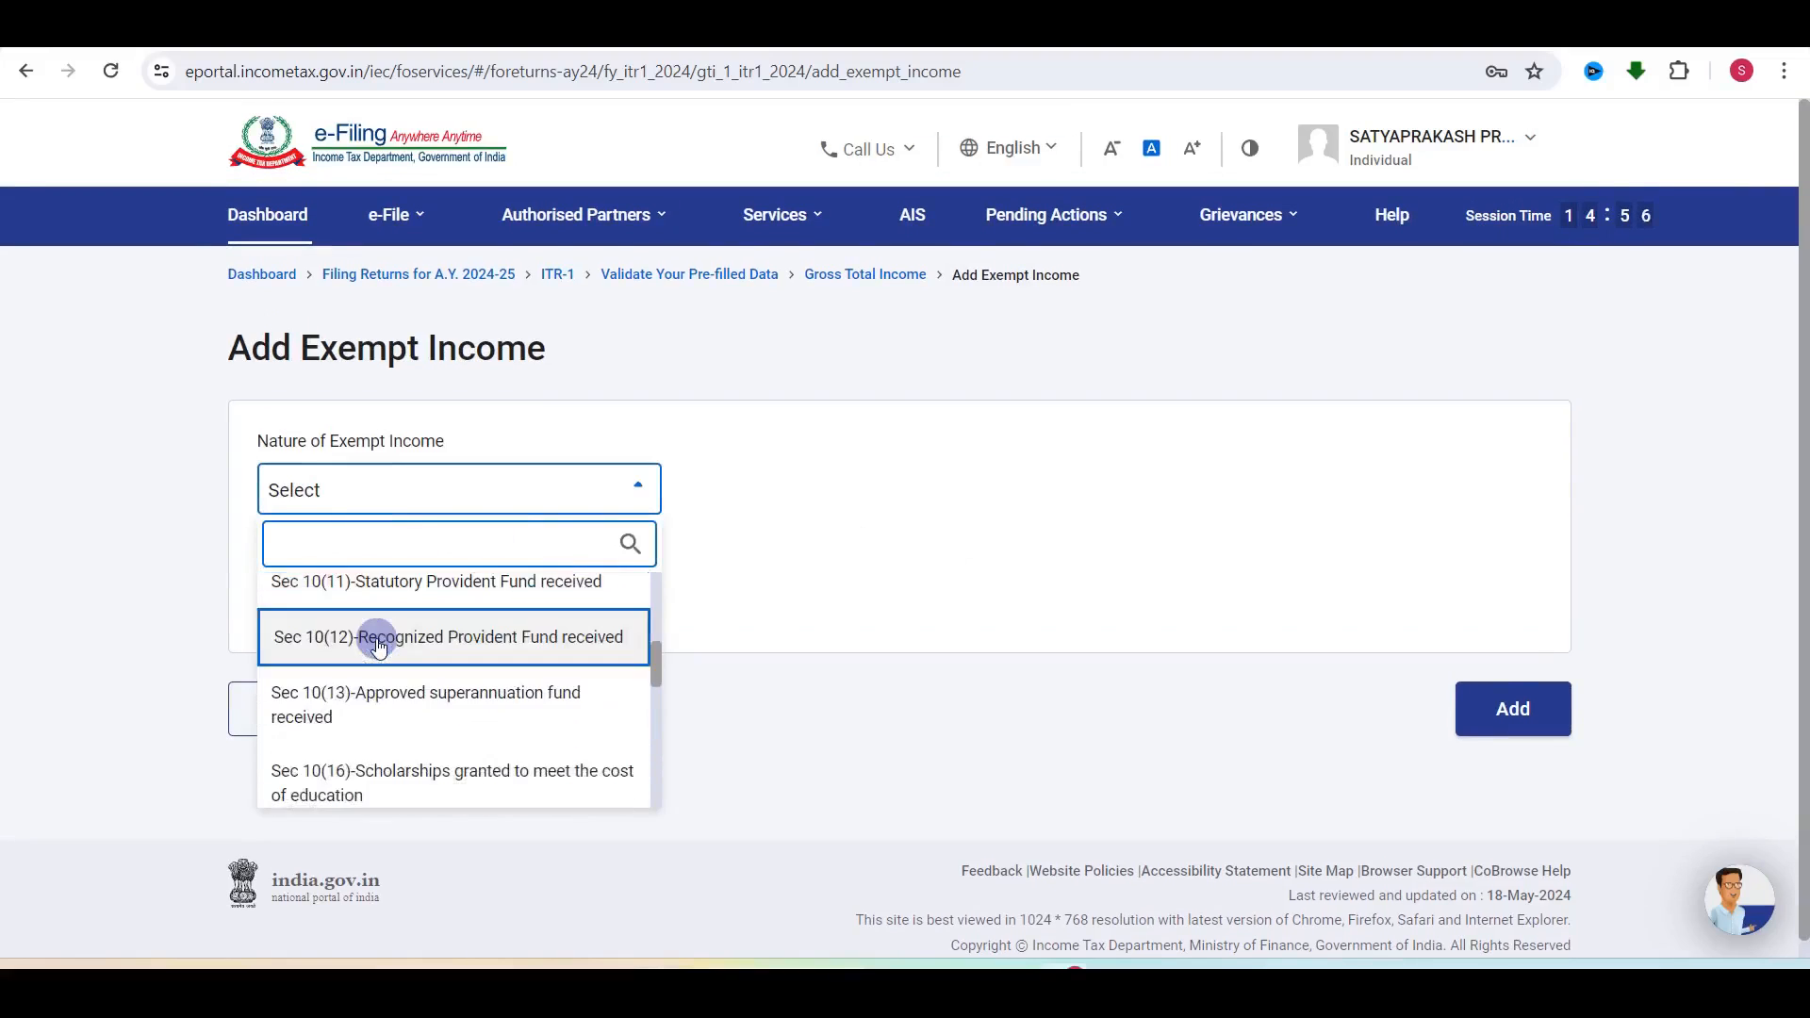
scroll(441, 646, down, 2)
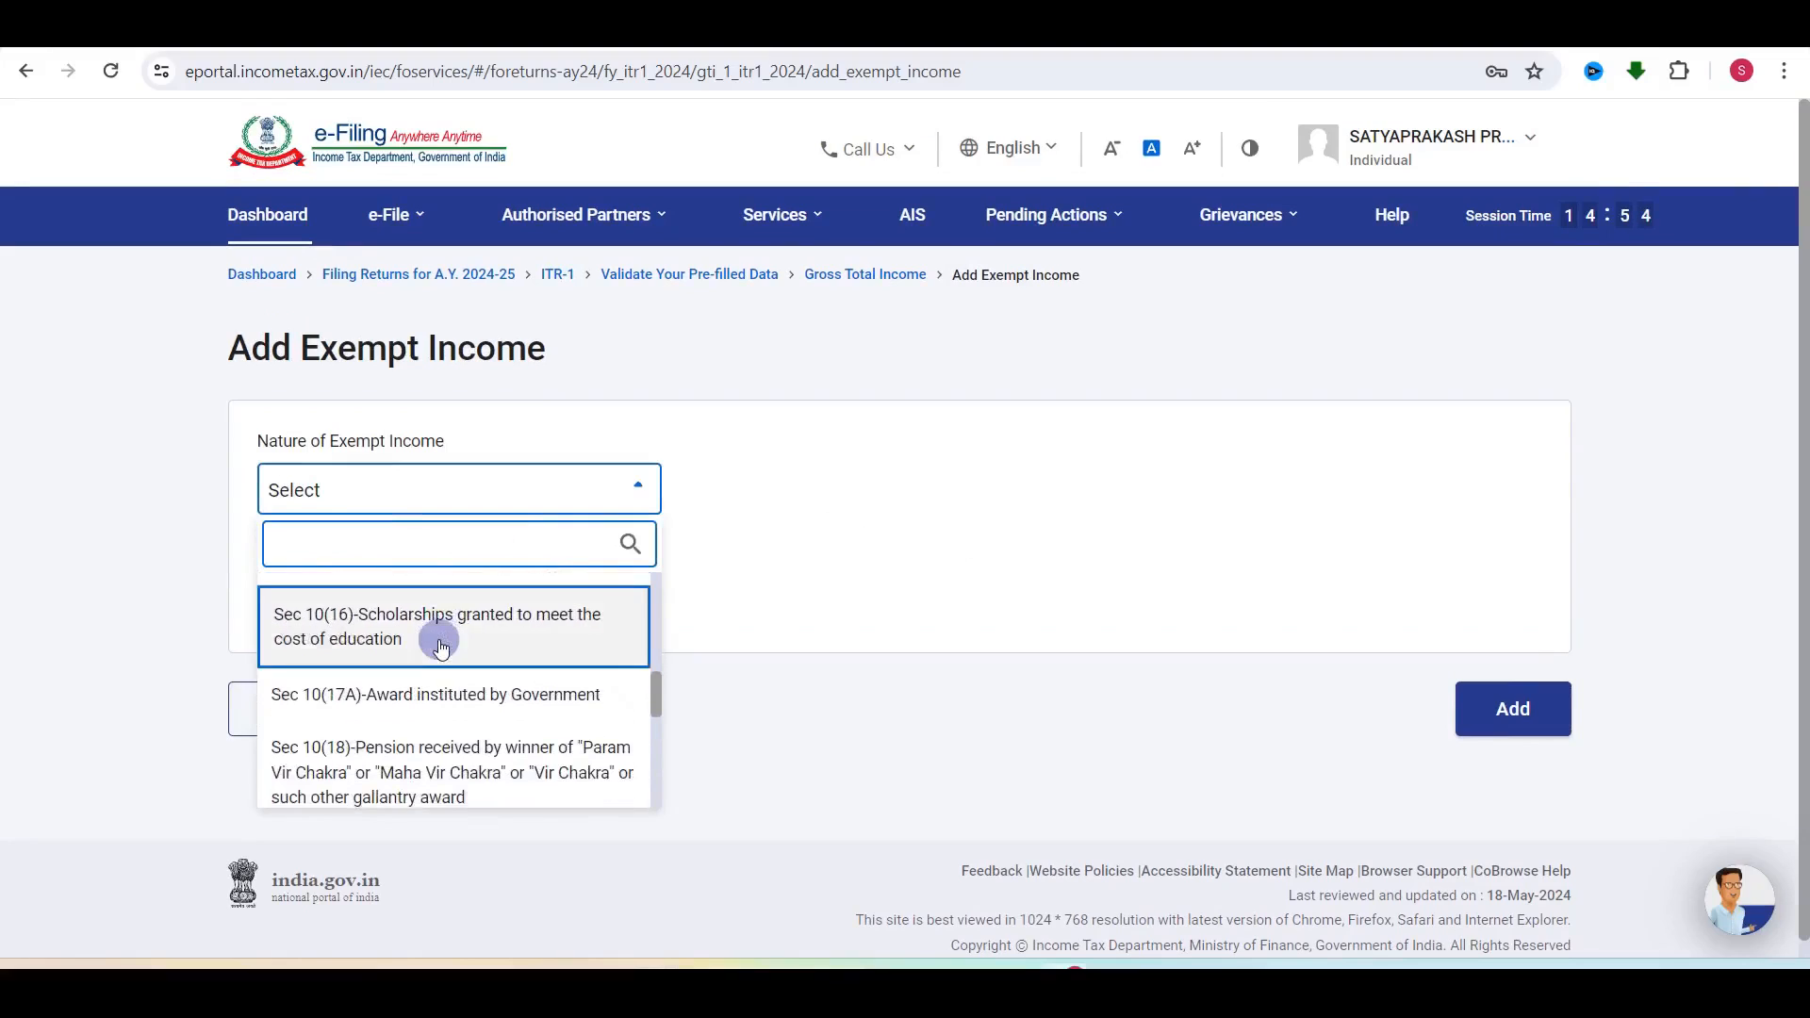
scroll(441, 646, down, 1)
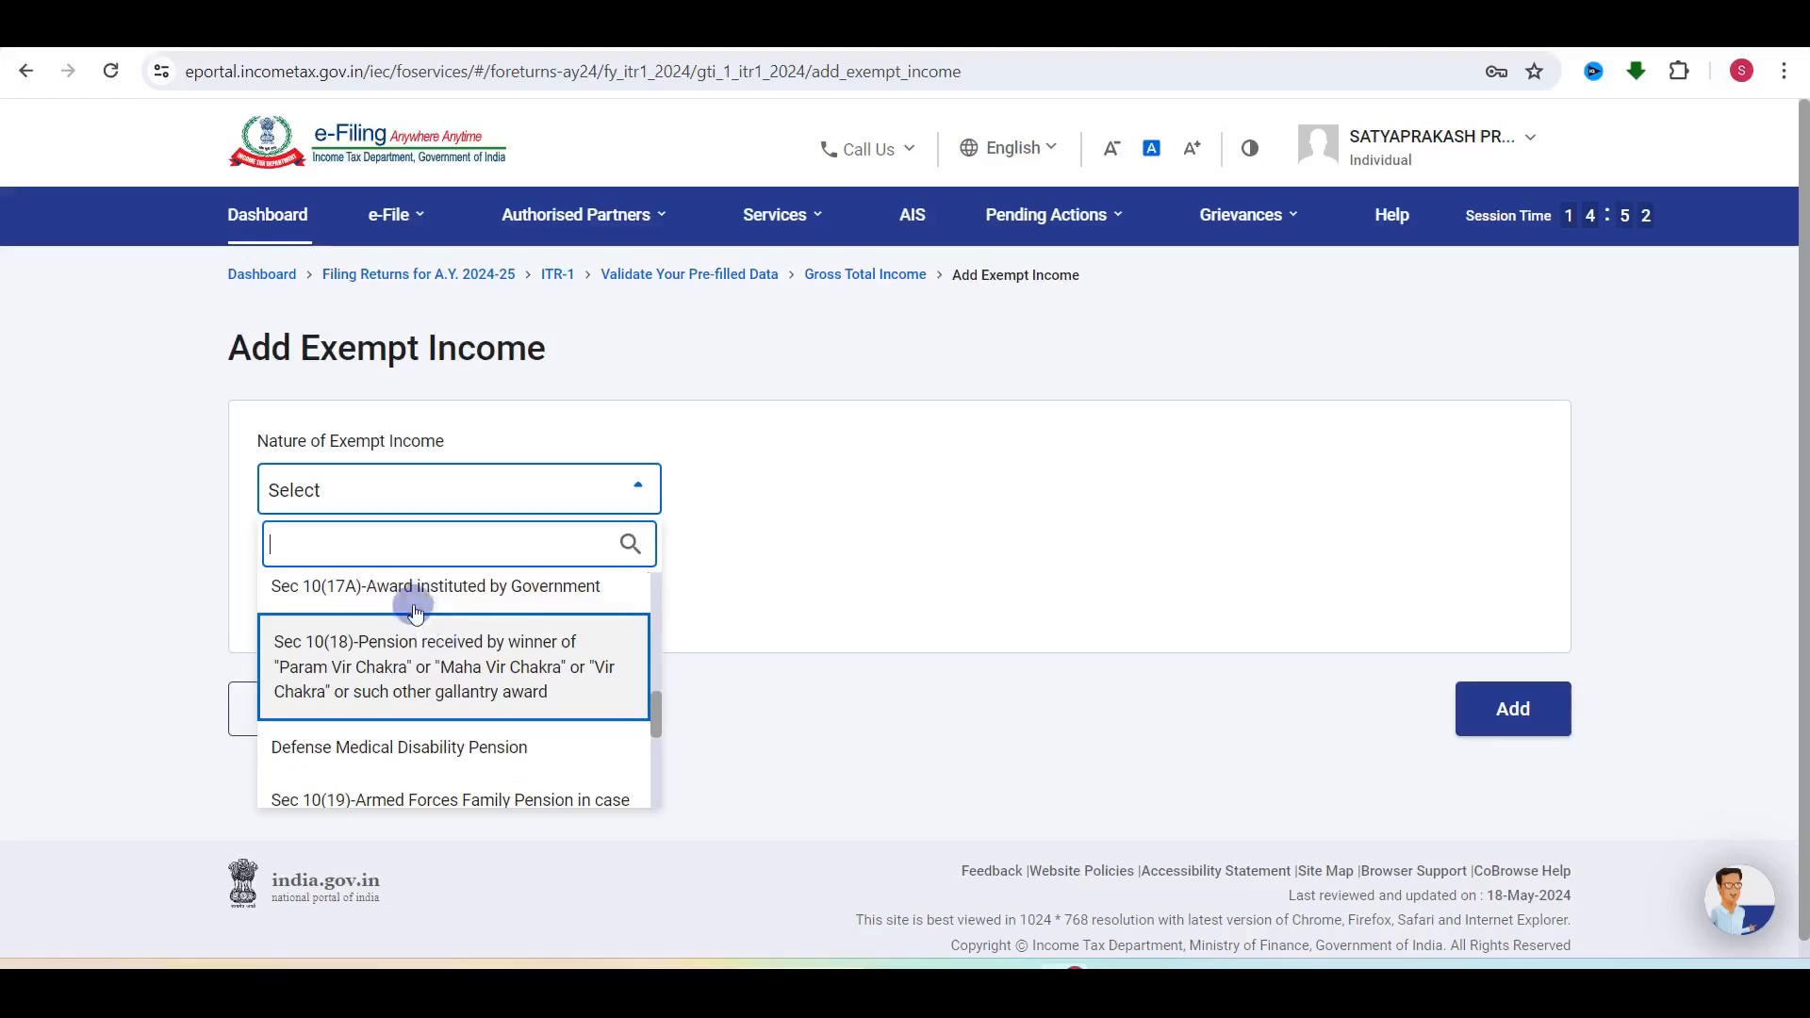
scroll(435, 589, down, 2)
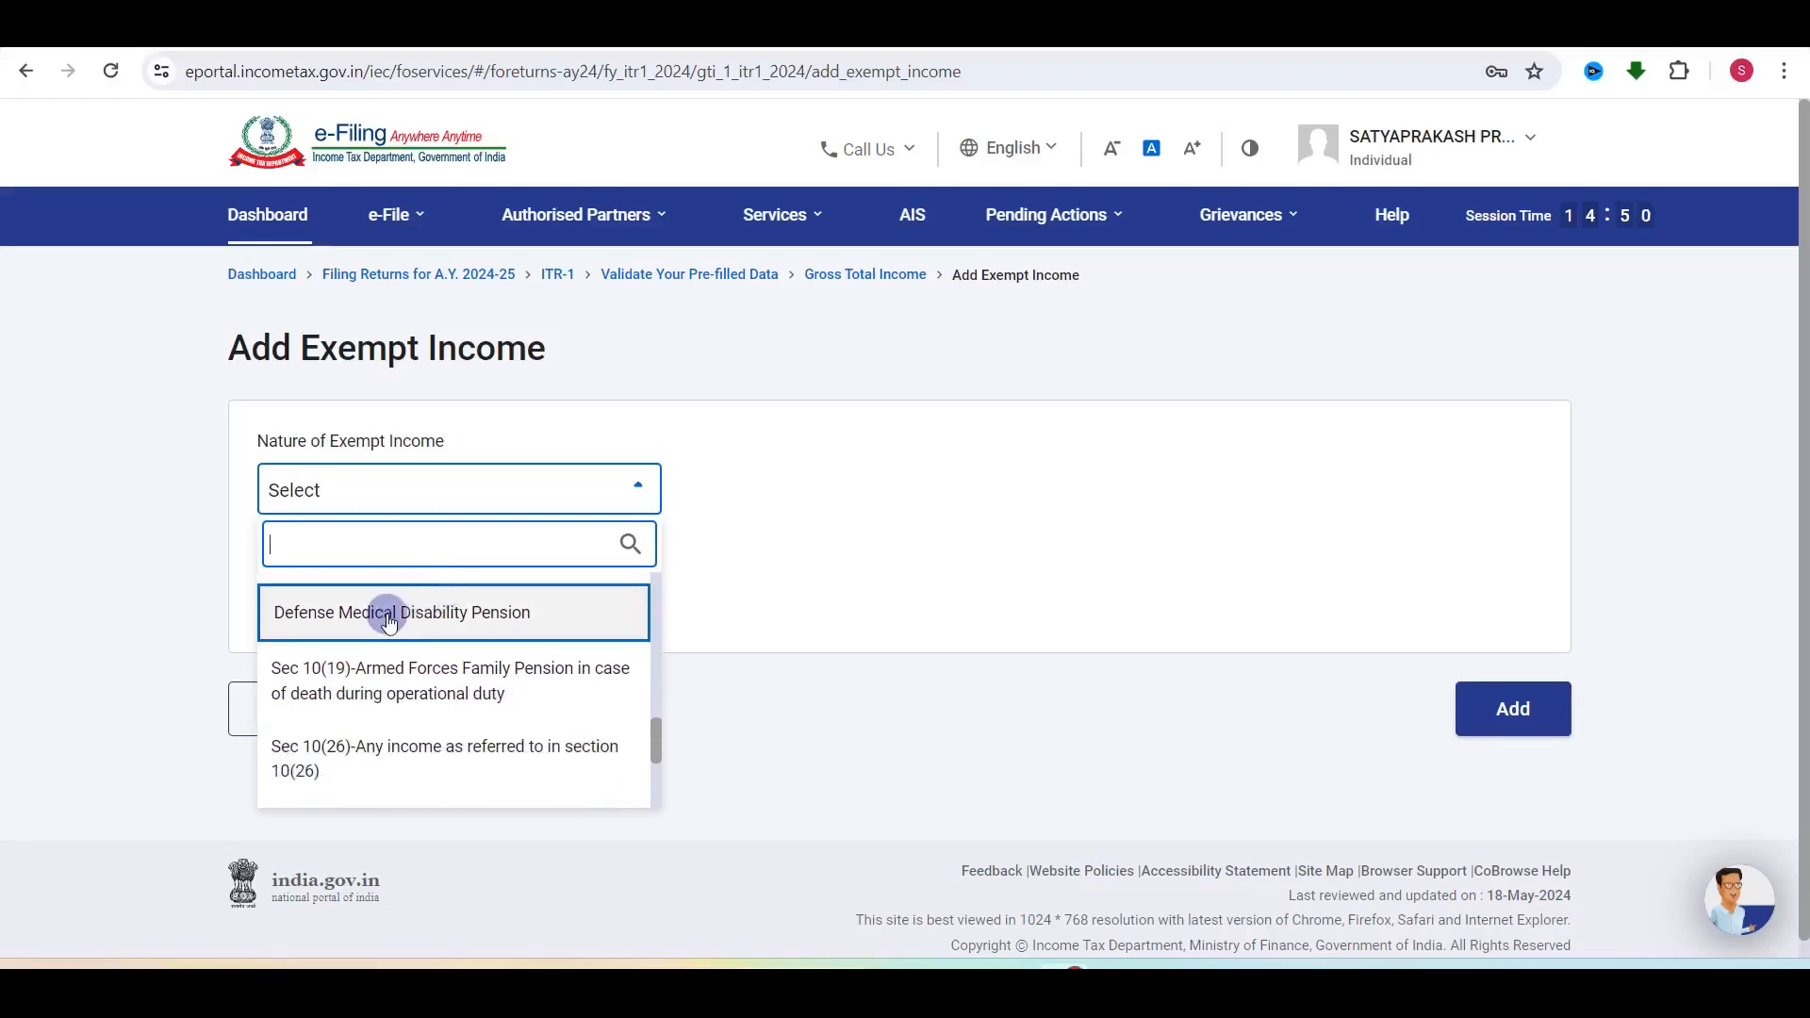
scroll(404, 691, down, 3)
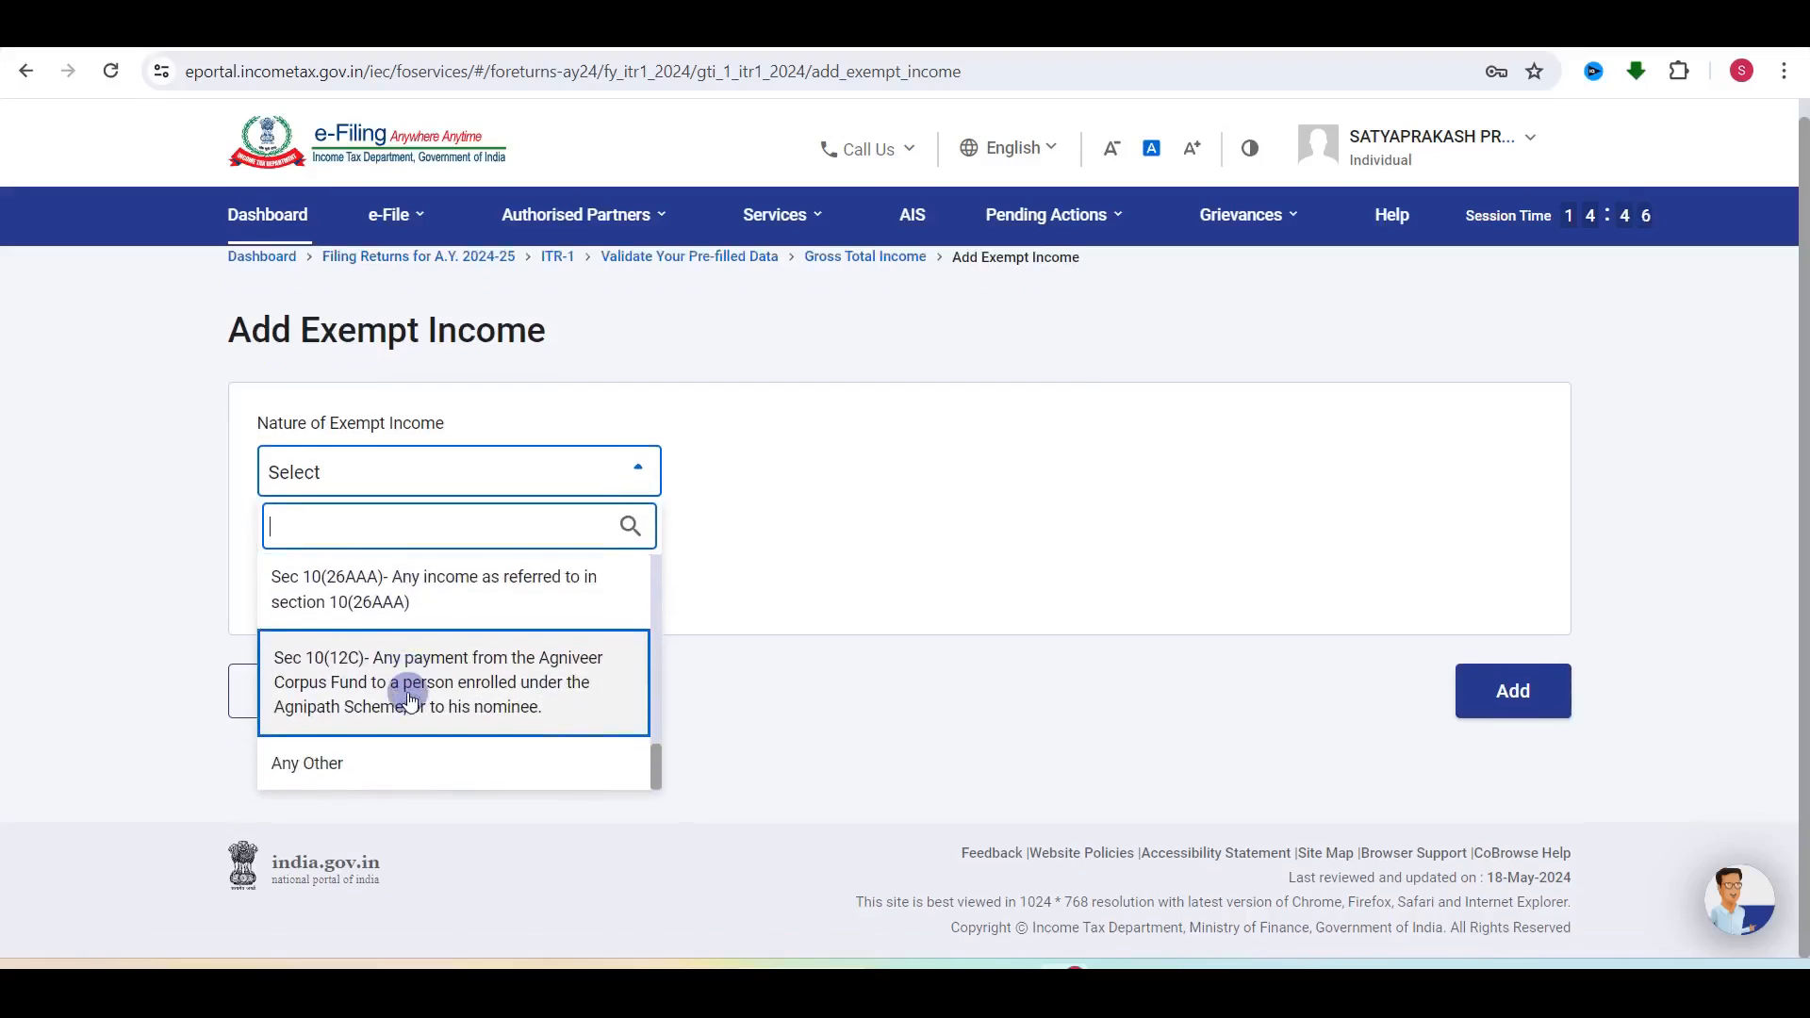
scroll(407, 692, up, 1)
scroll(407, 693, up, 3)
click(820, 620)
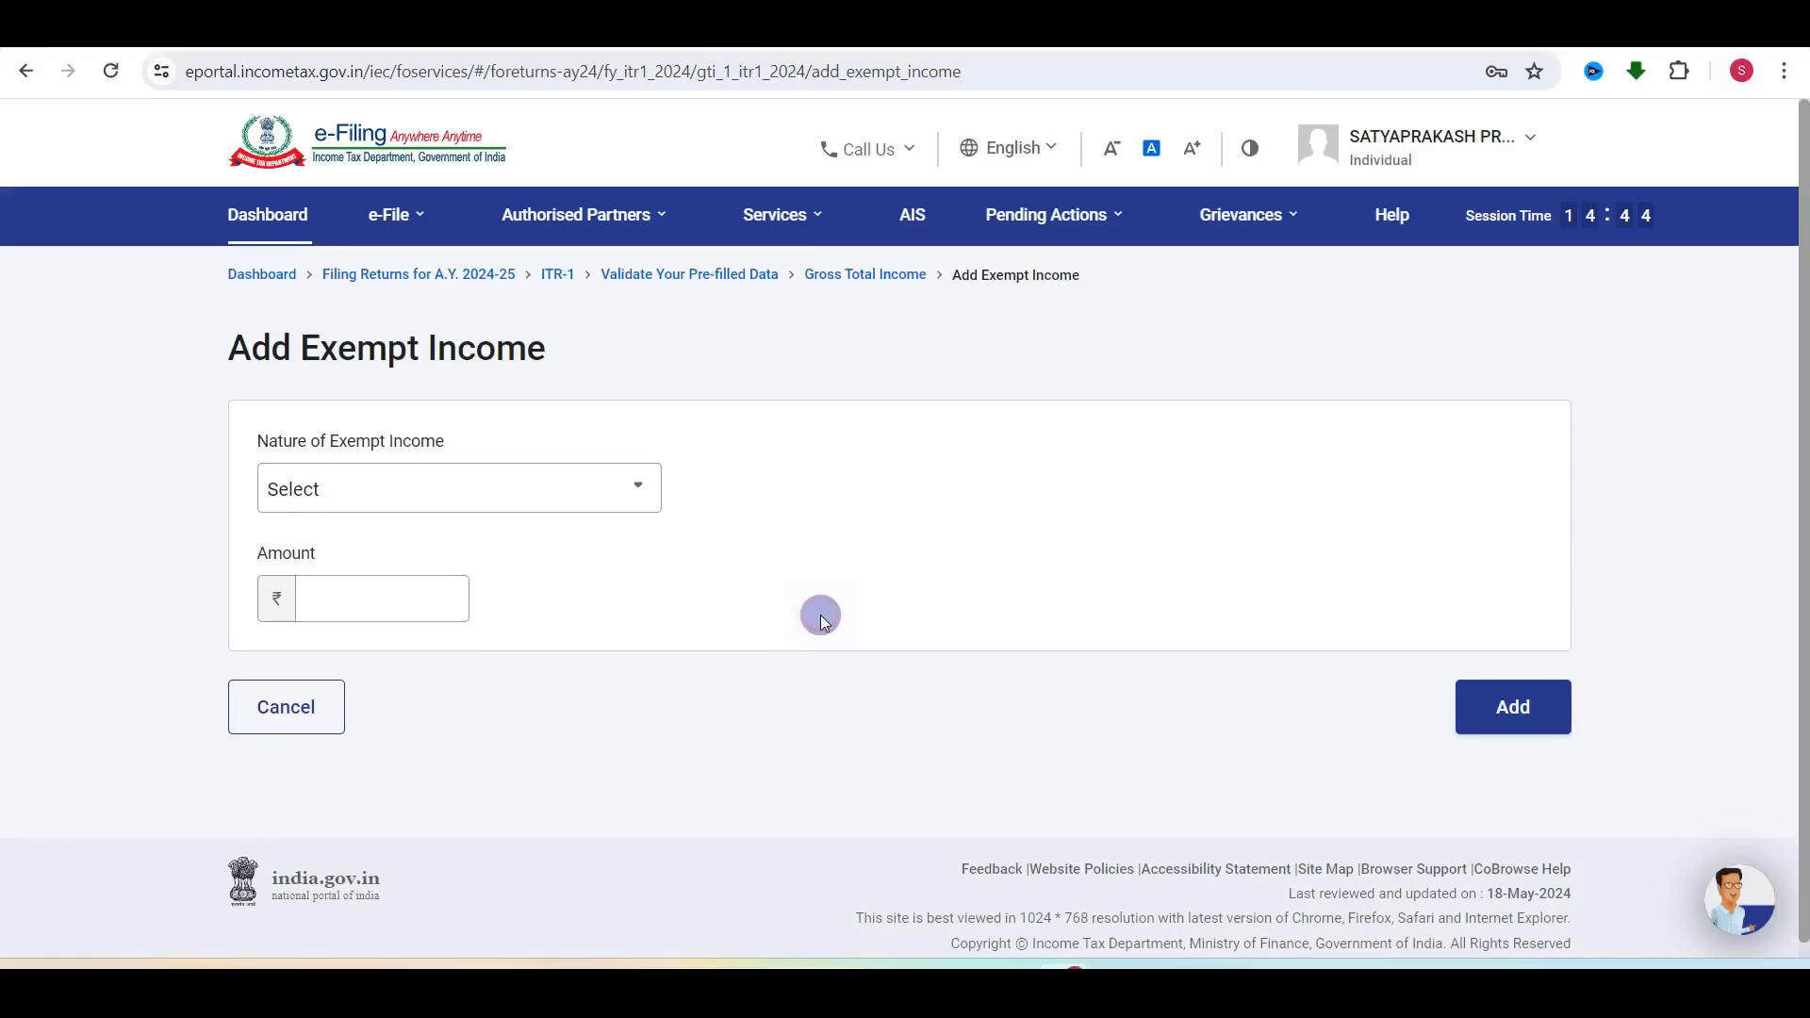
click(247, 698)
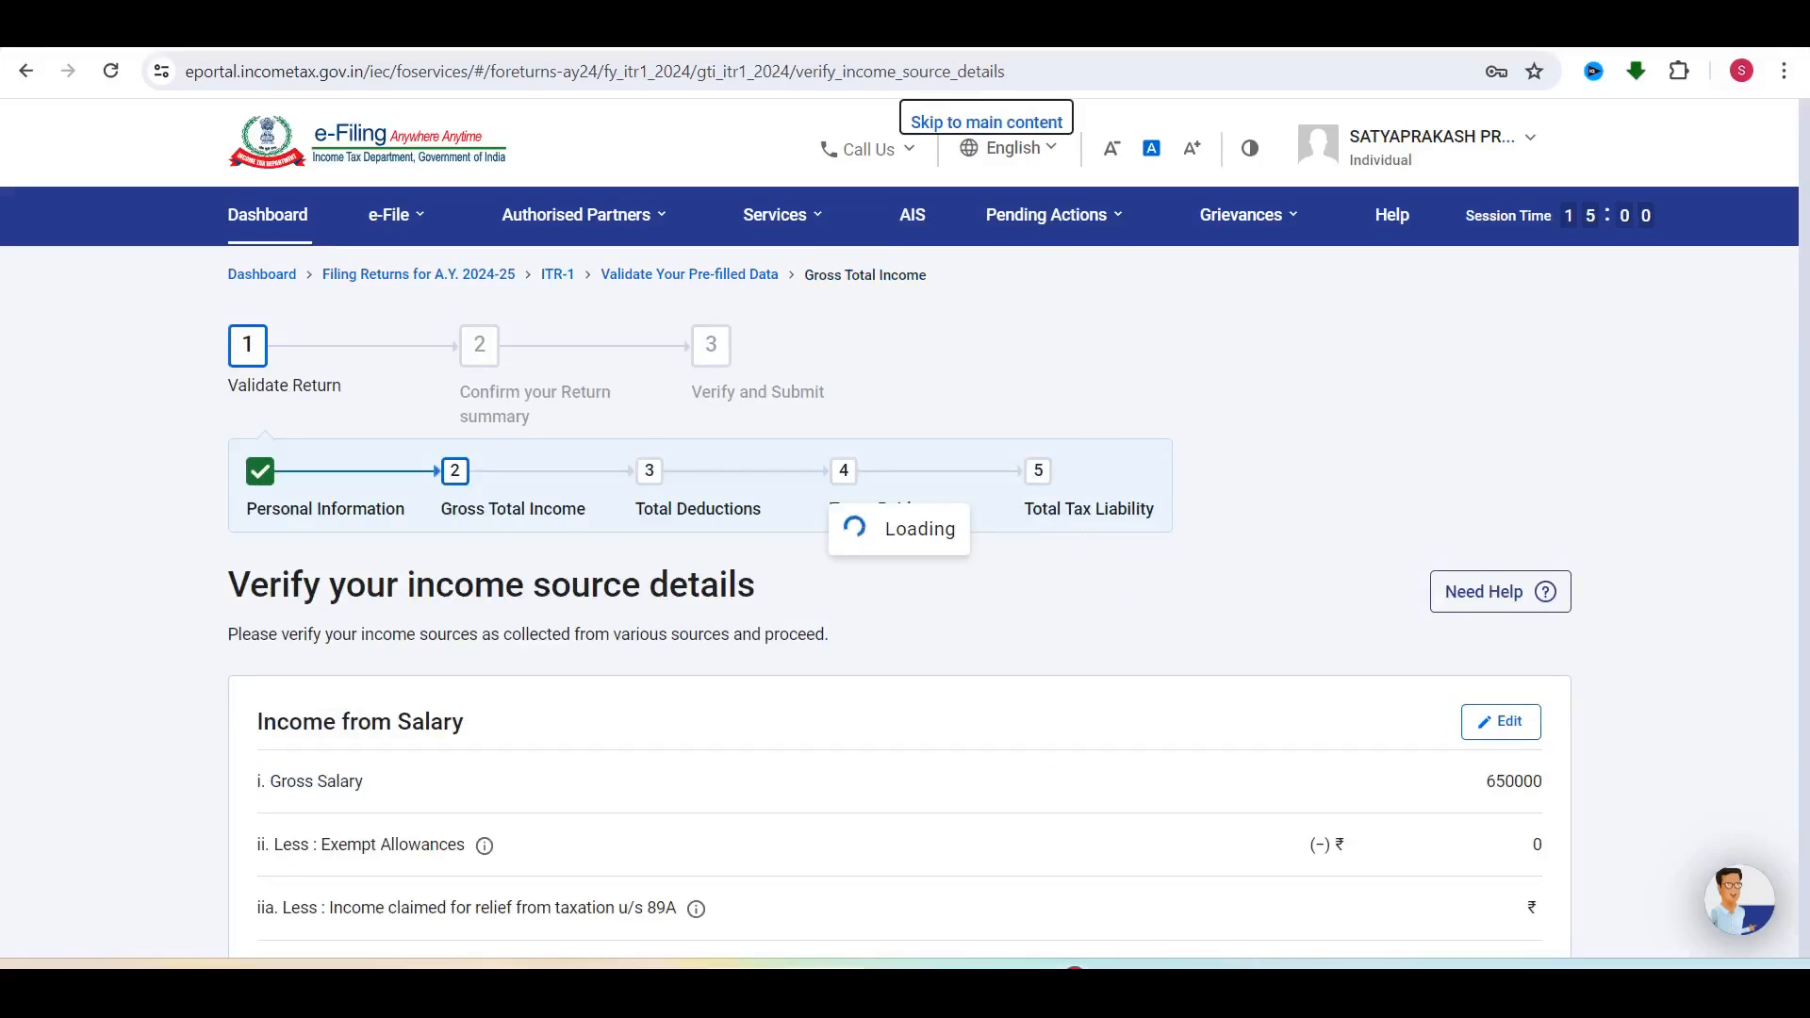
Step: Confirm the Gross Total Income section and open Total Deductions from the return summary
scroll(933, 709, down, 20)
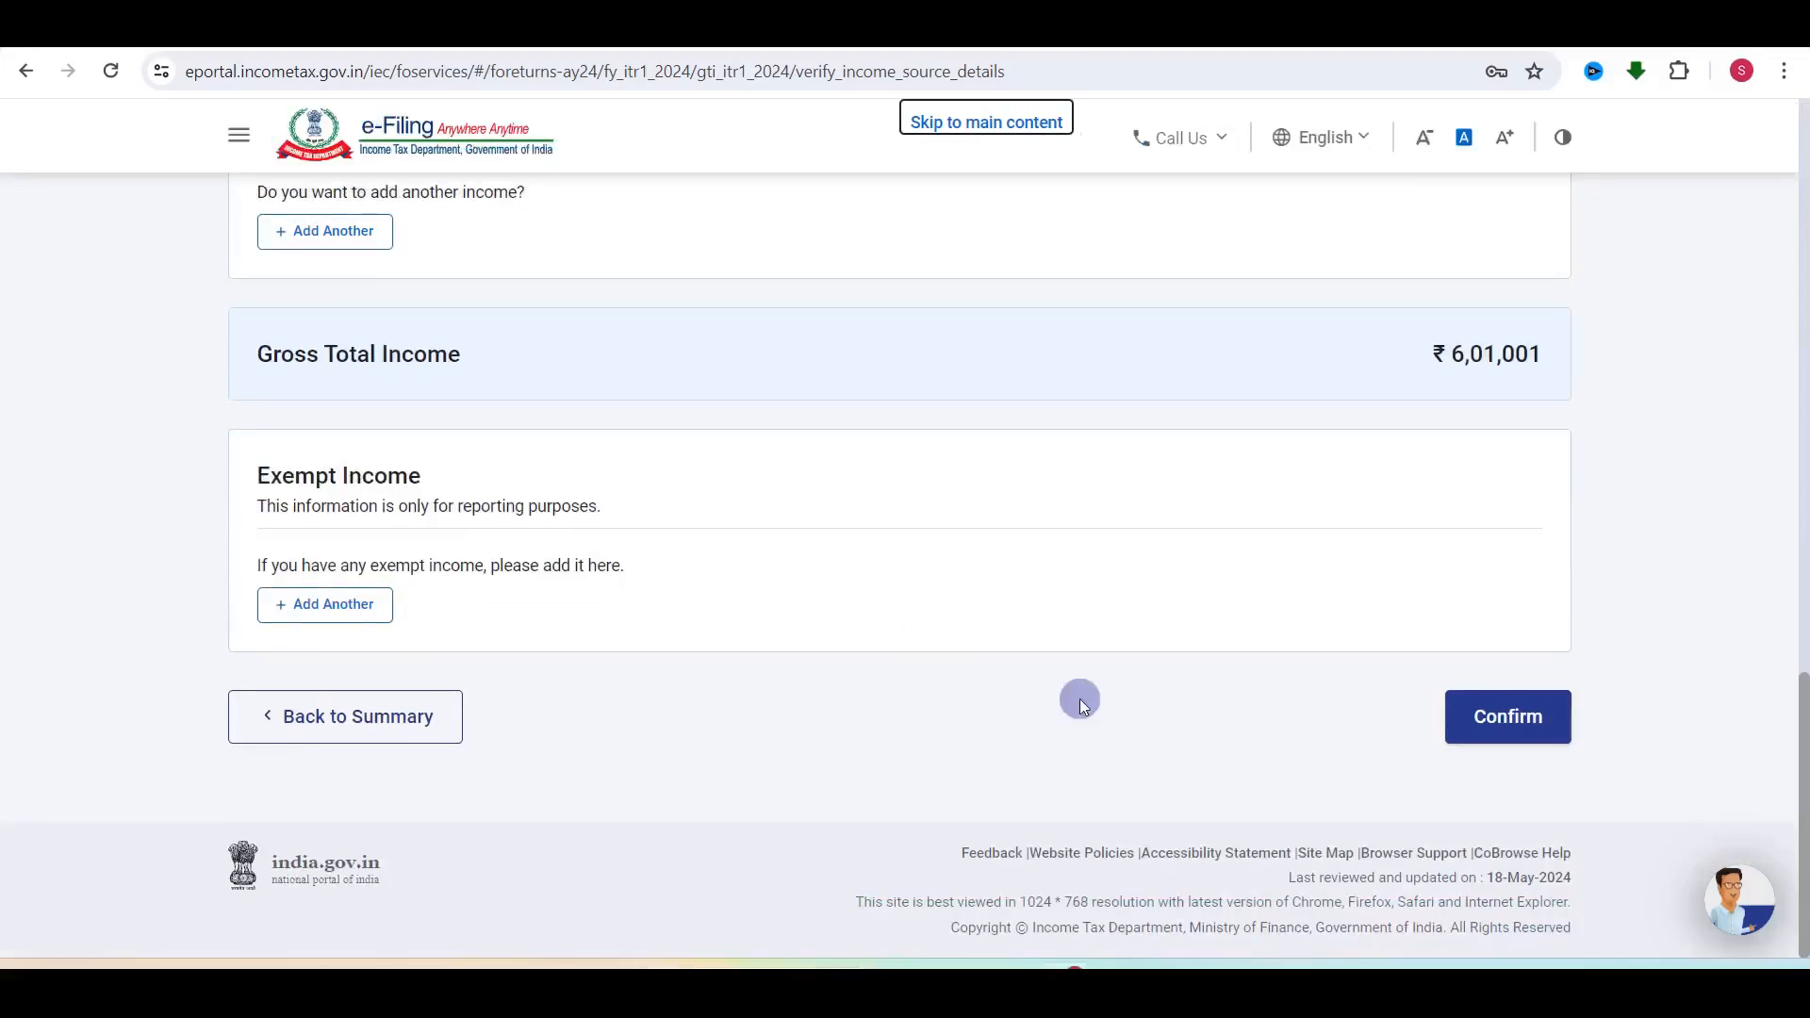
click(1501, 722)
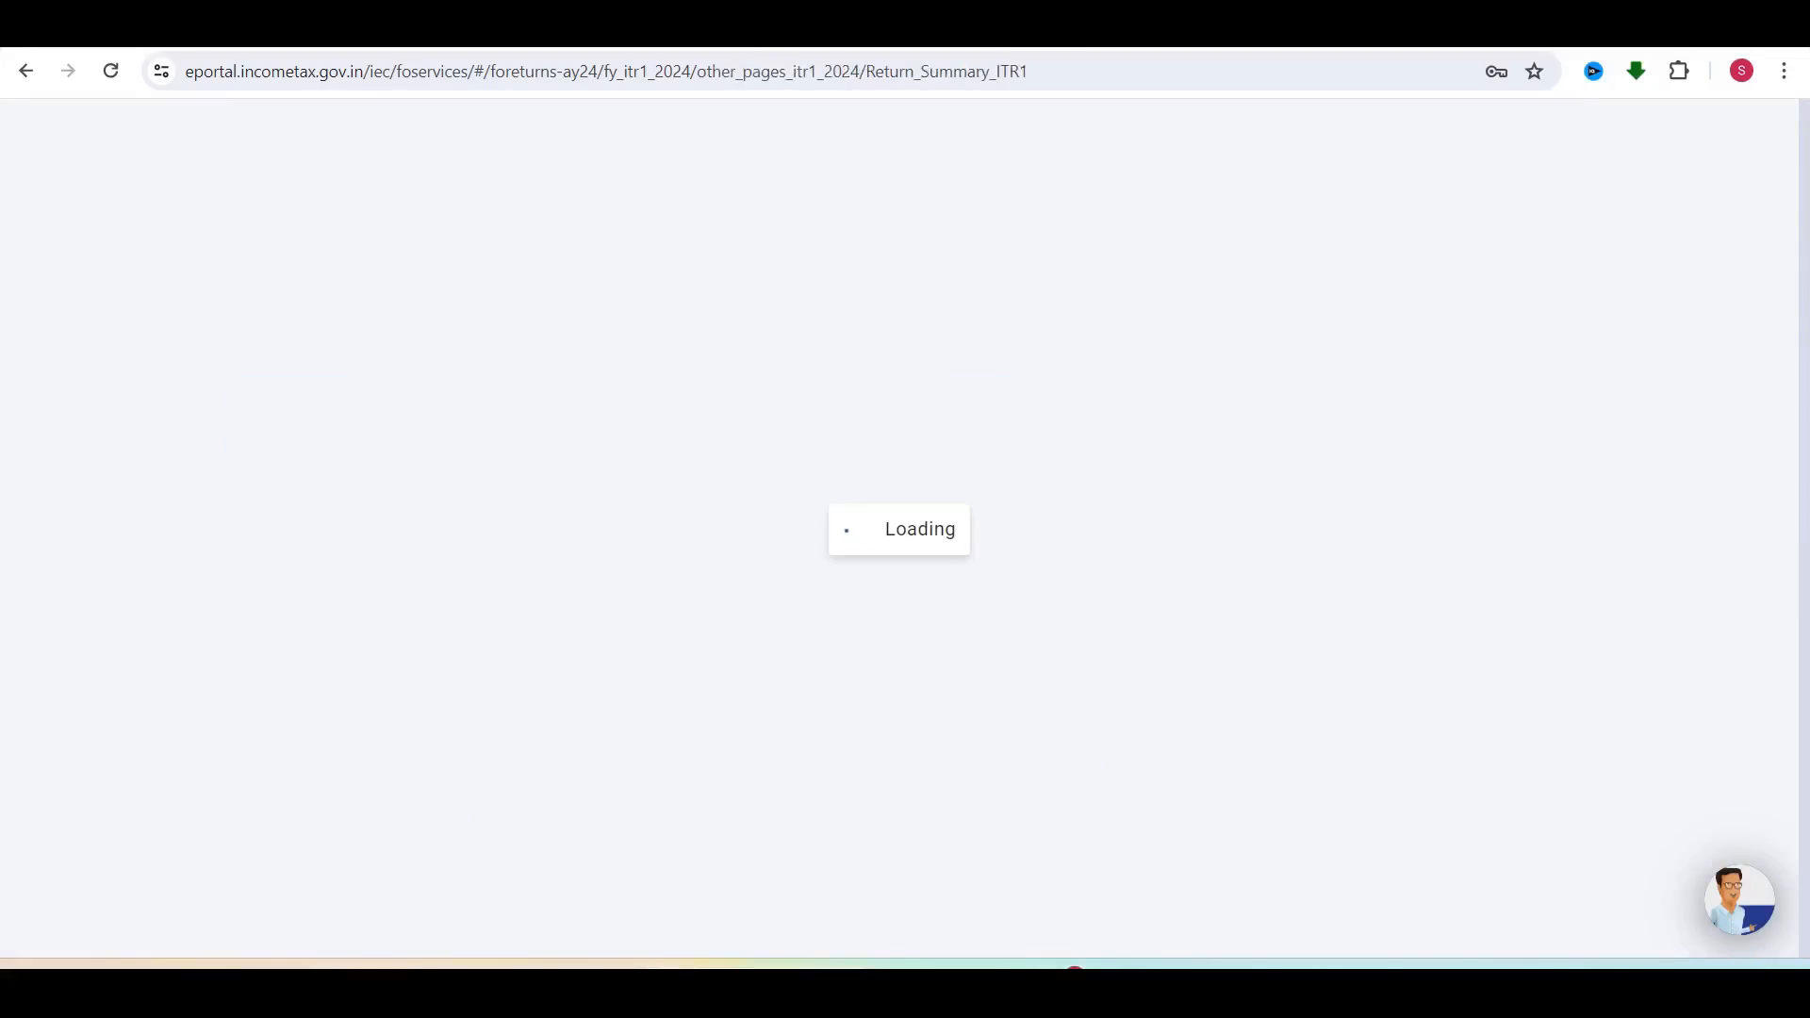
scroll(905, 707, down, 6)
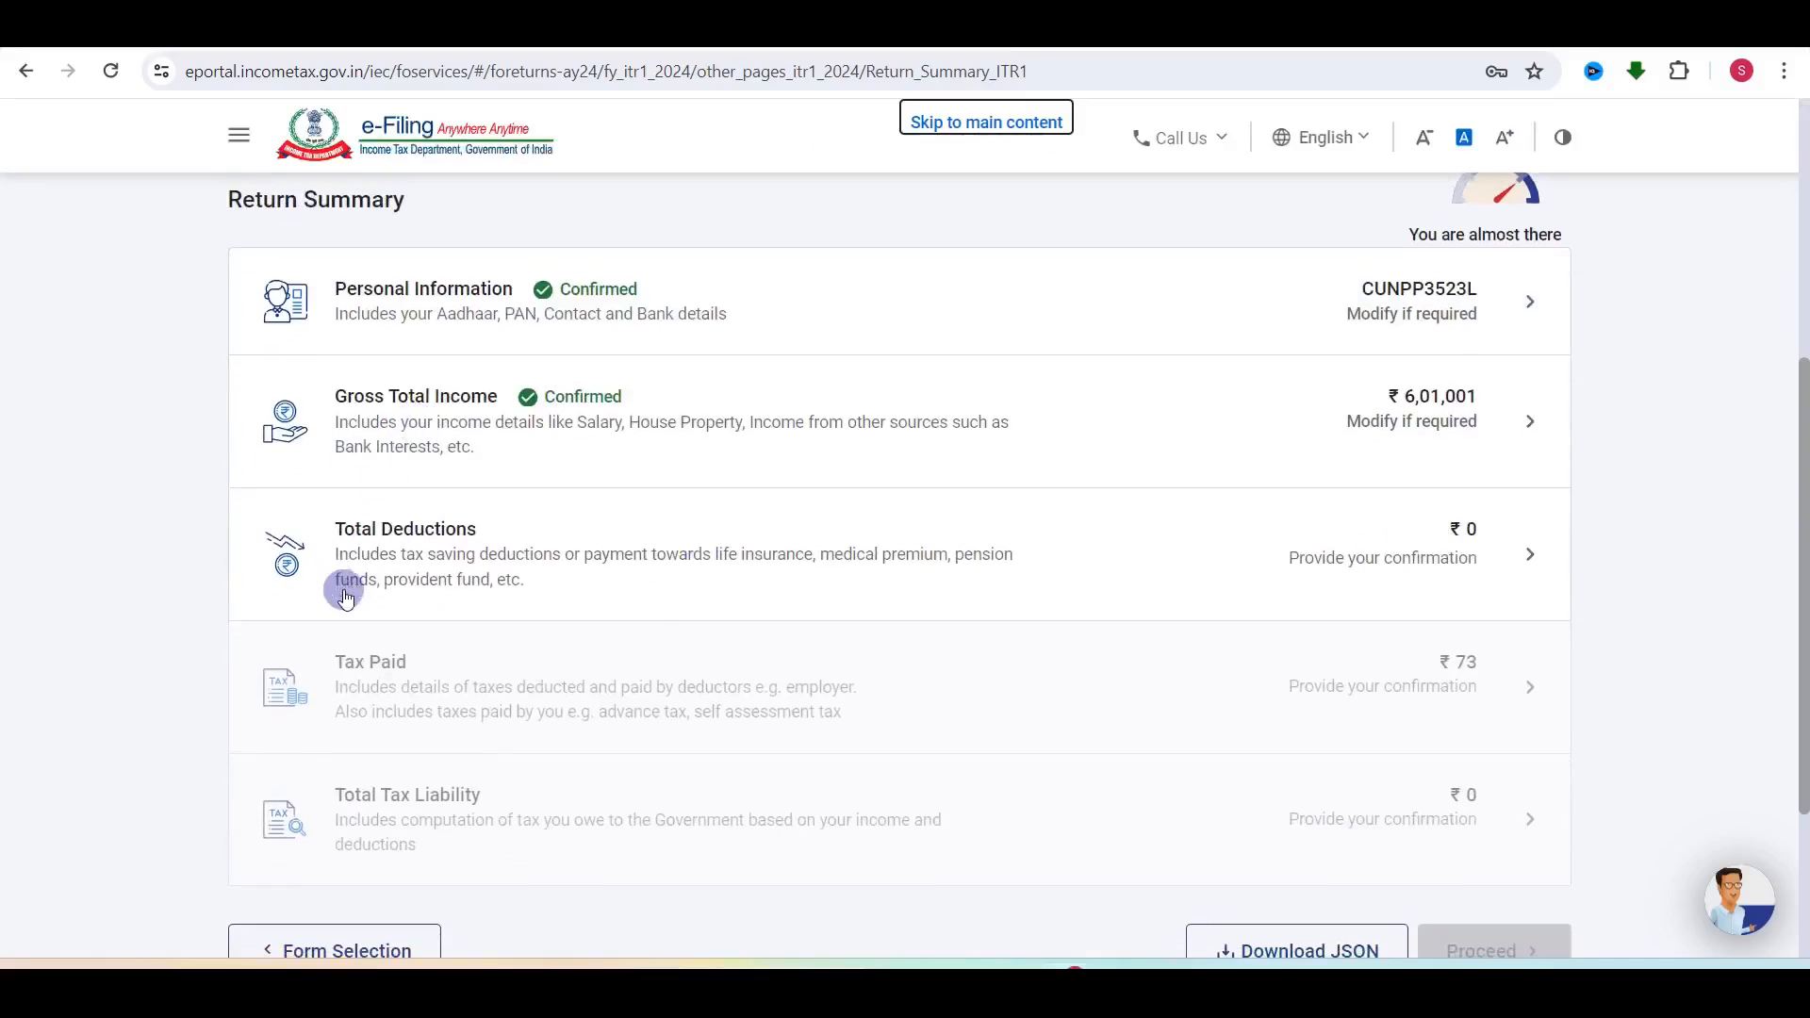
click(1362, 545)
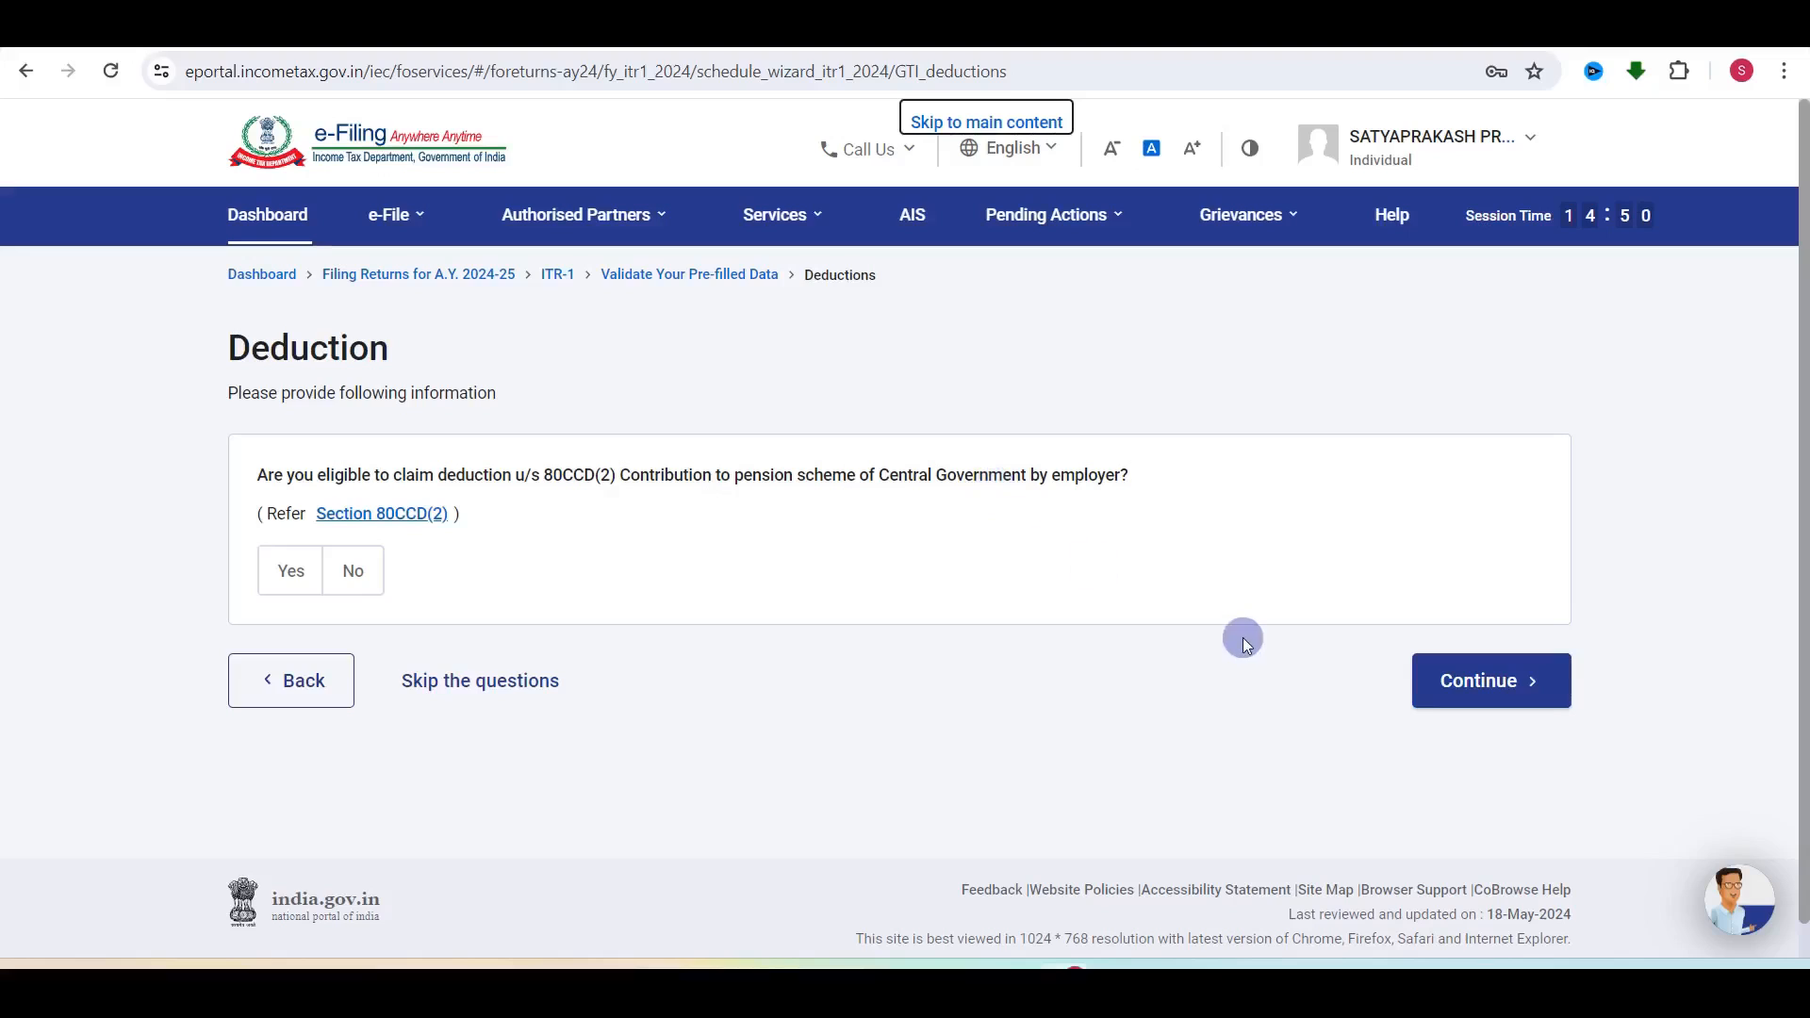
Step: Continue past the 80CCD(2) question without answering it and confirm the Total Deductions section with no deductions added
click(1494, 686)
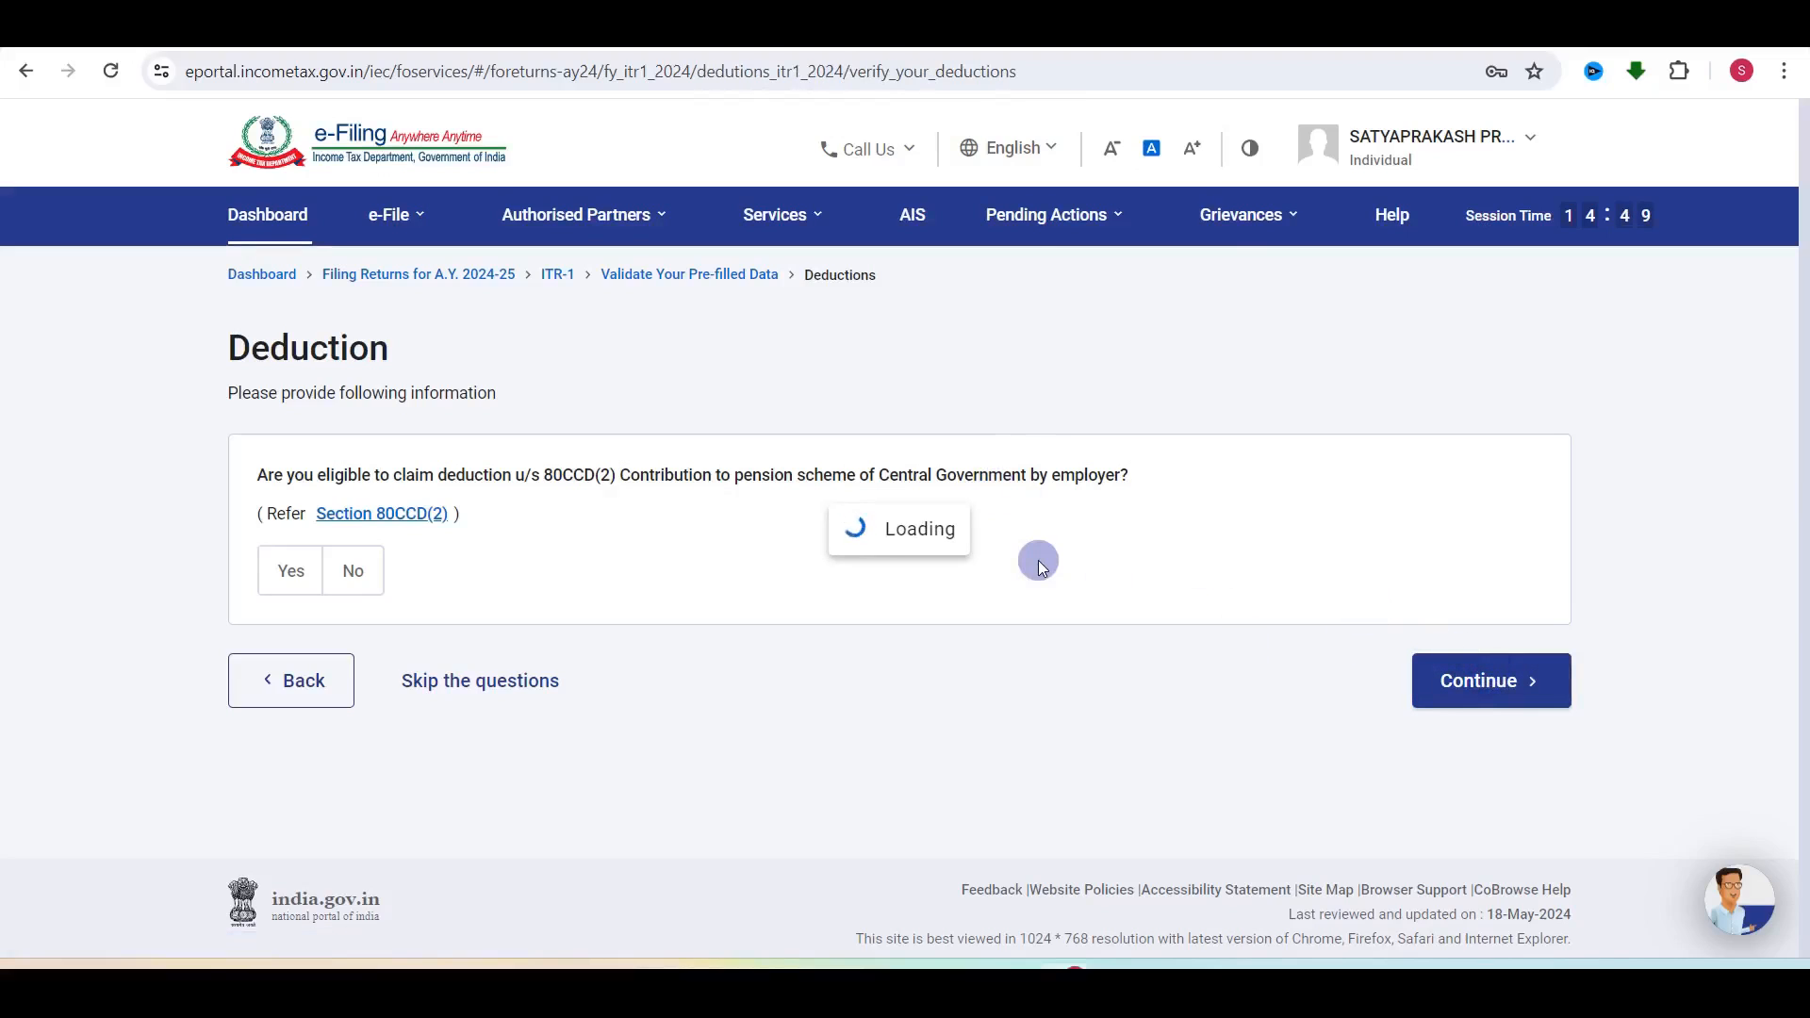
scroll(874, 563, down, 8)
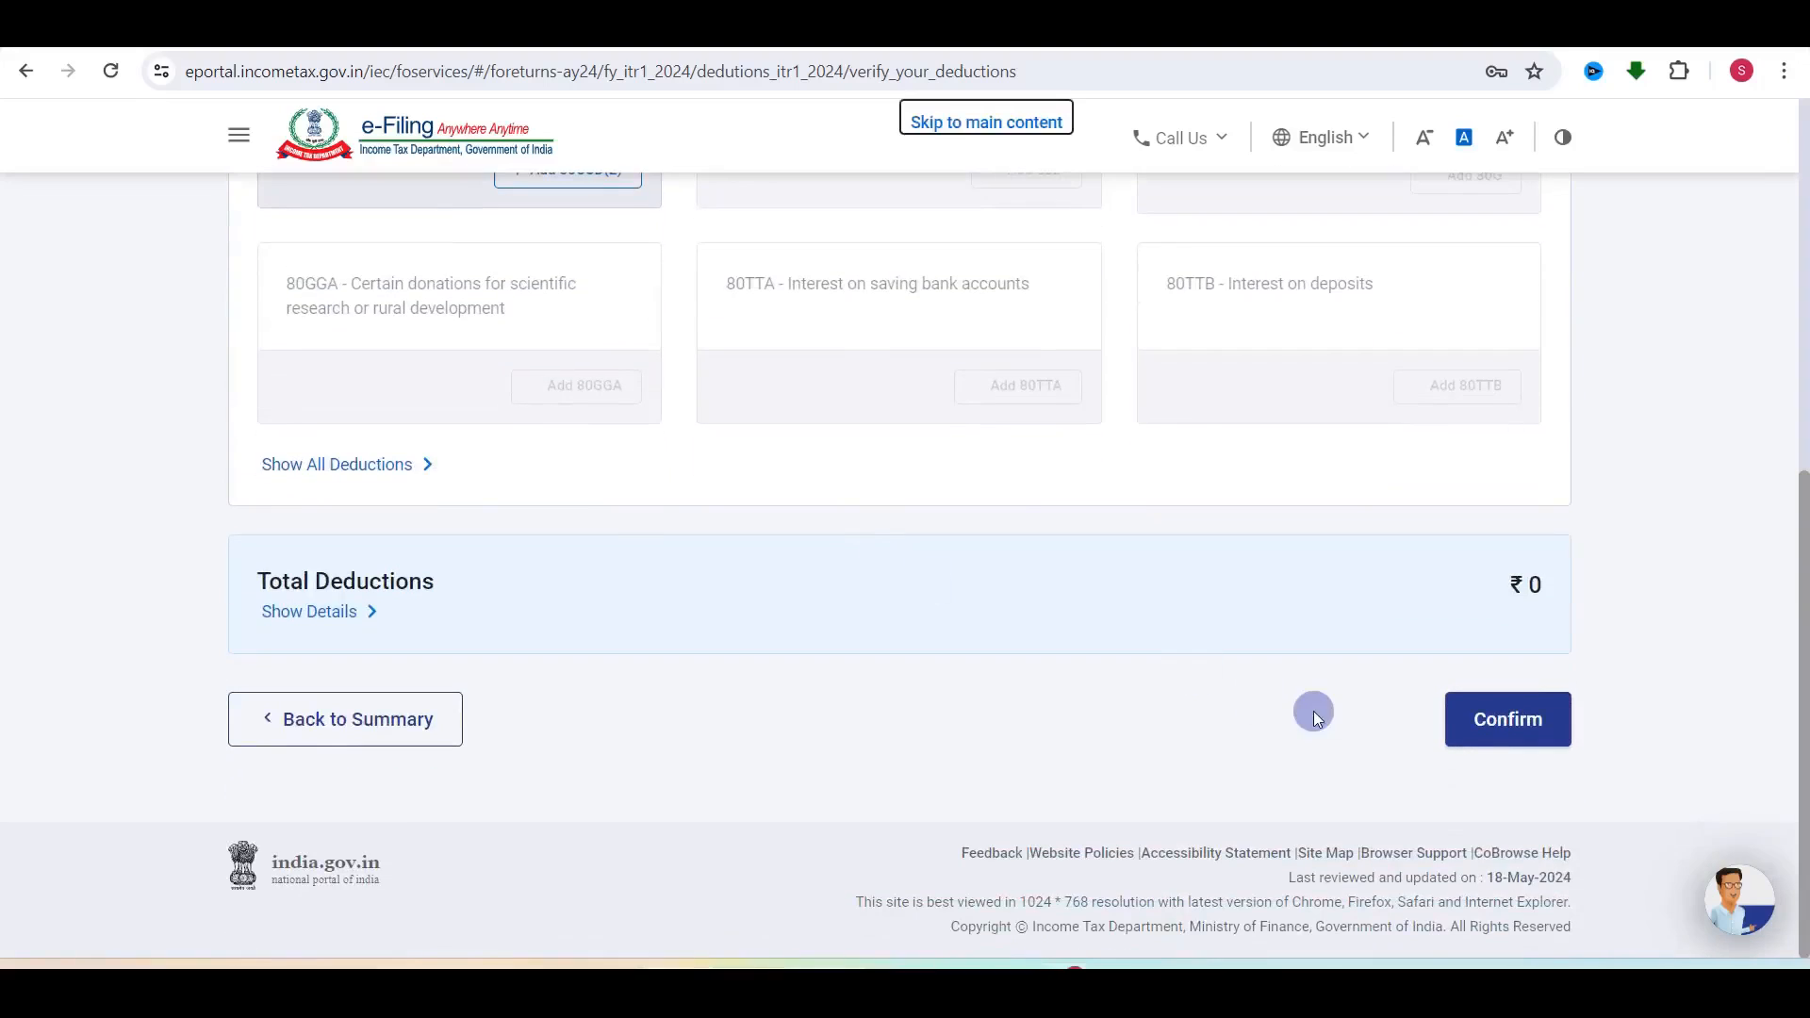
click(1520, 731)
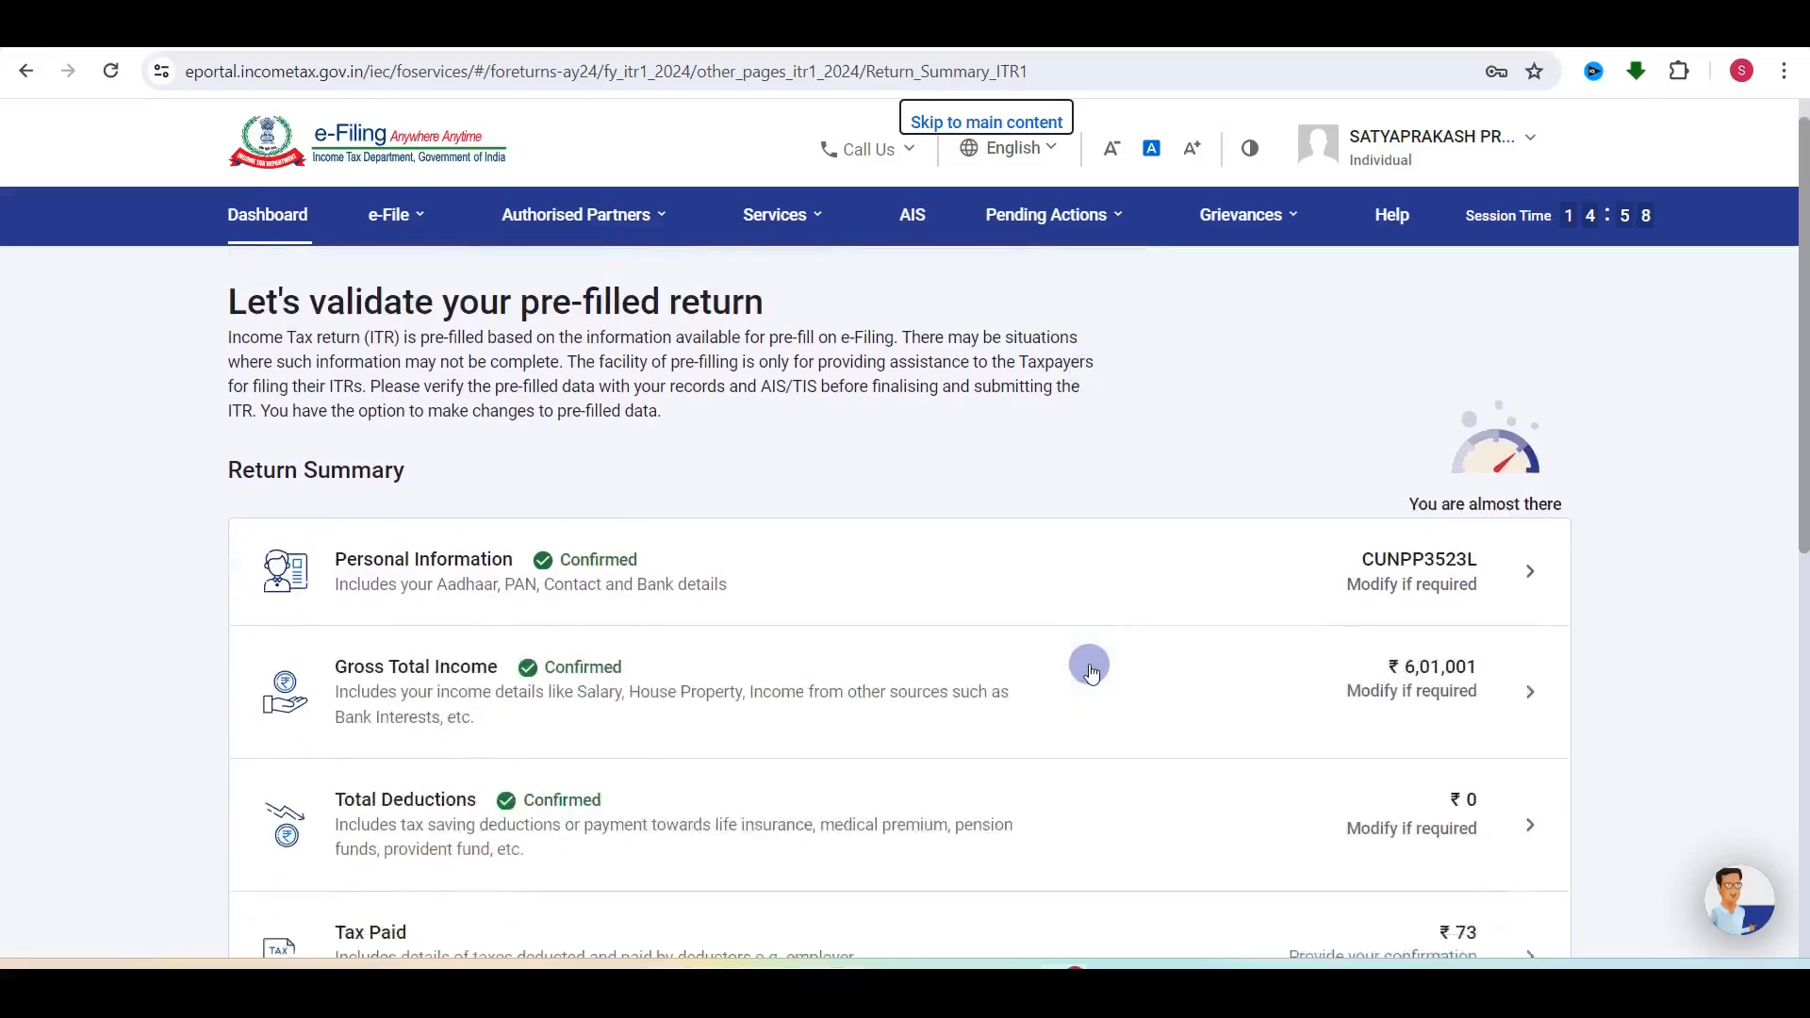
Step: Open the Tax Paid section, review the TDS, TCS and advance tax entries, and confirm it
scroll(1090, 669, down, 3)
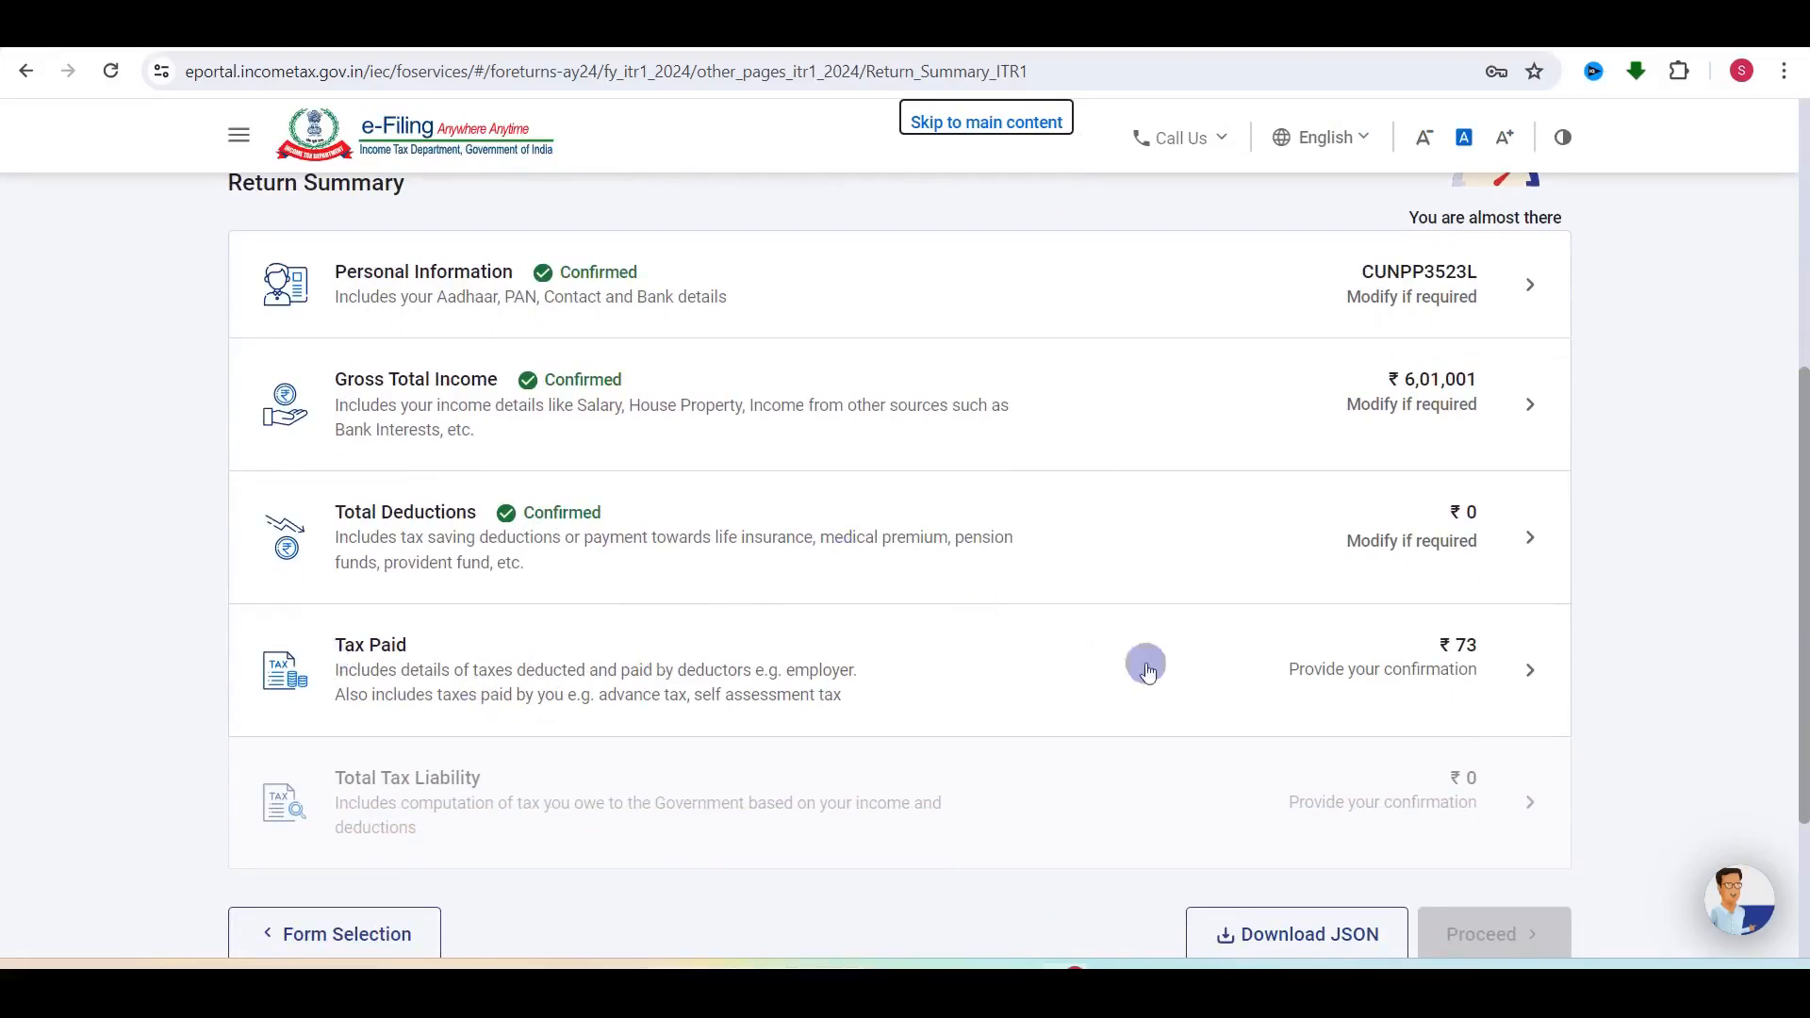
click(1319, 677)
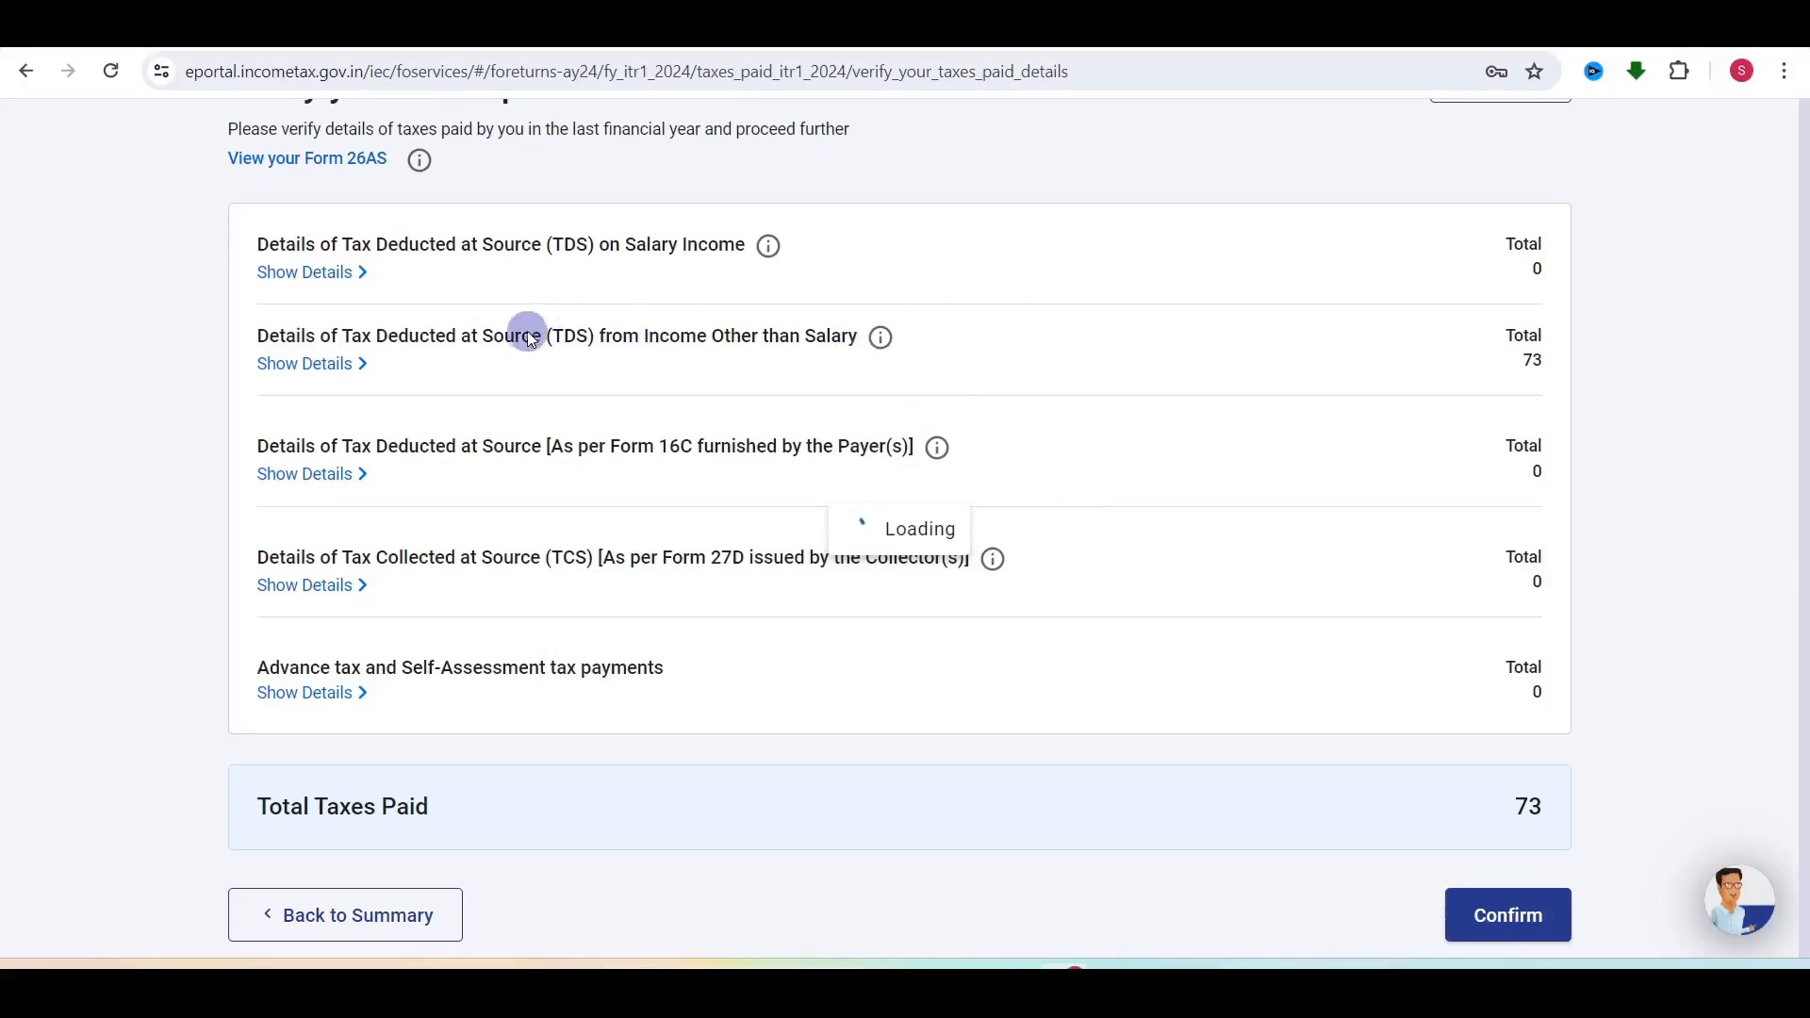
scroll(591, 388, down, 5)
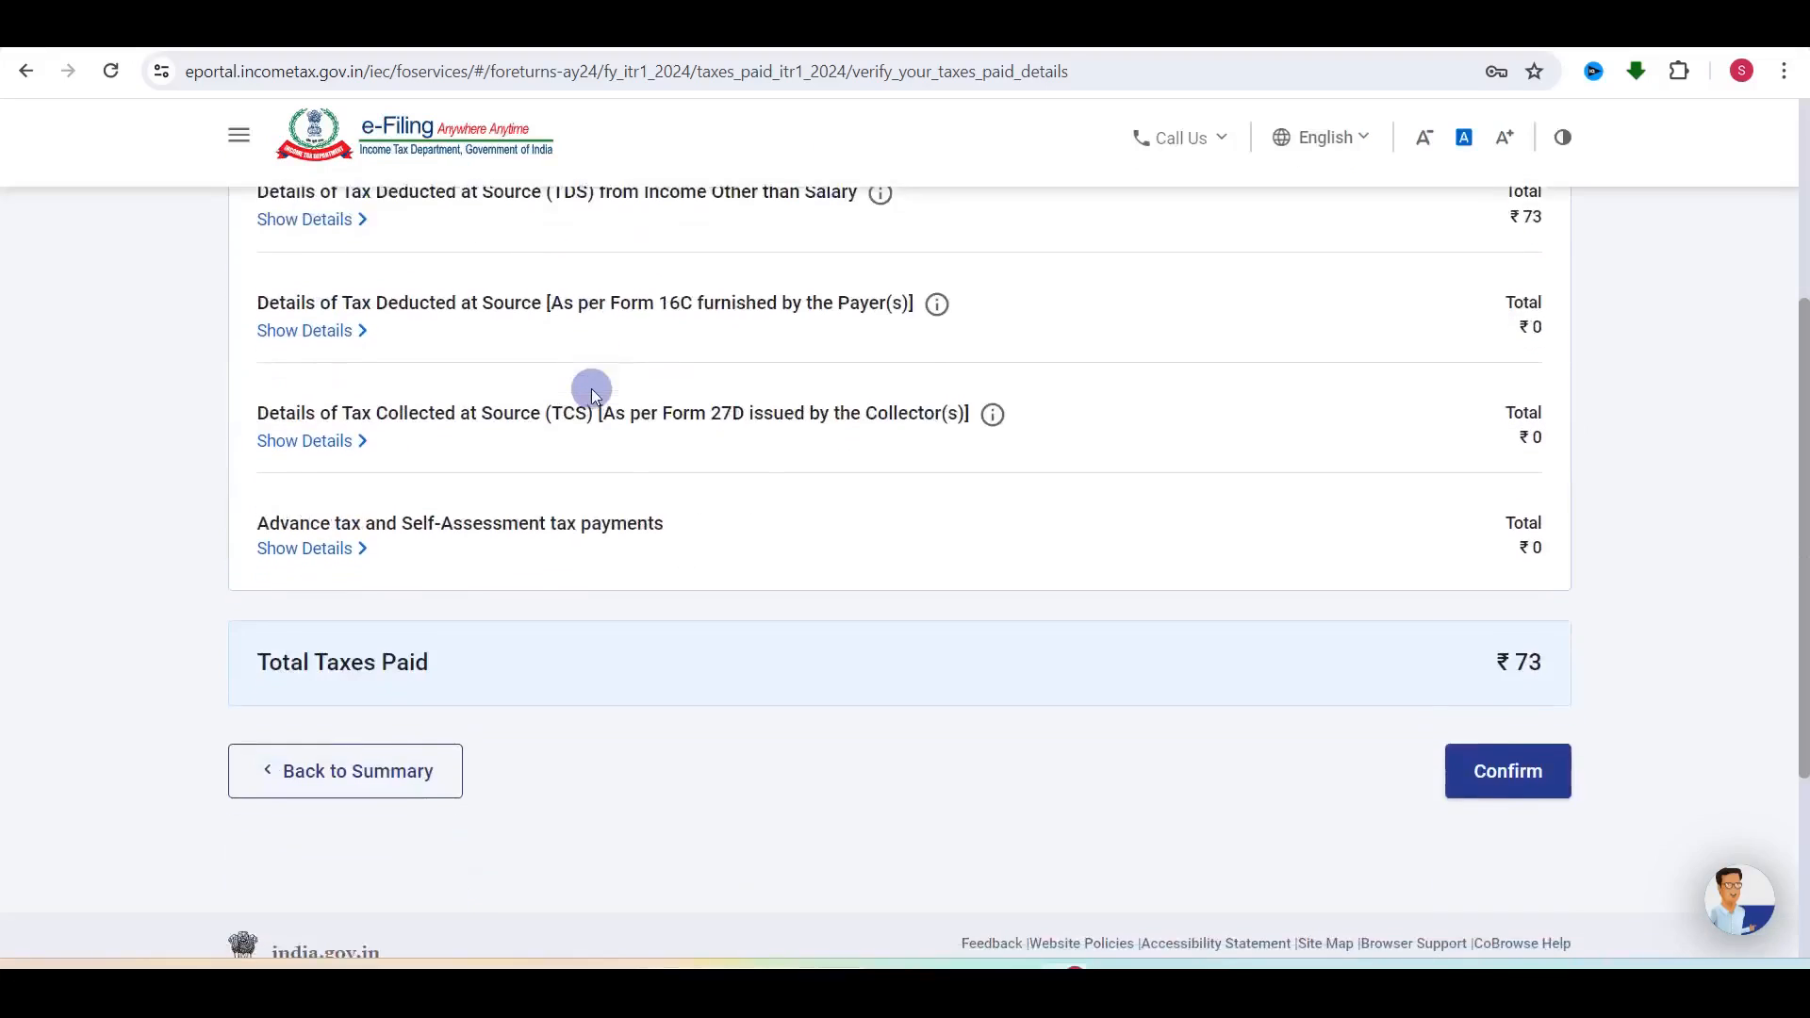
scroll(659, 377, up, 3)
scroll(1293, 427, down, 4)
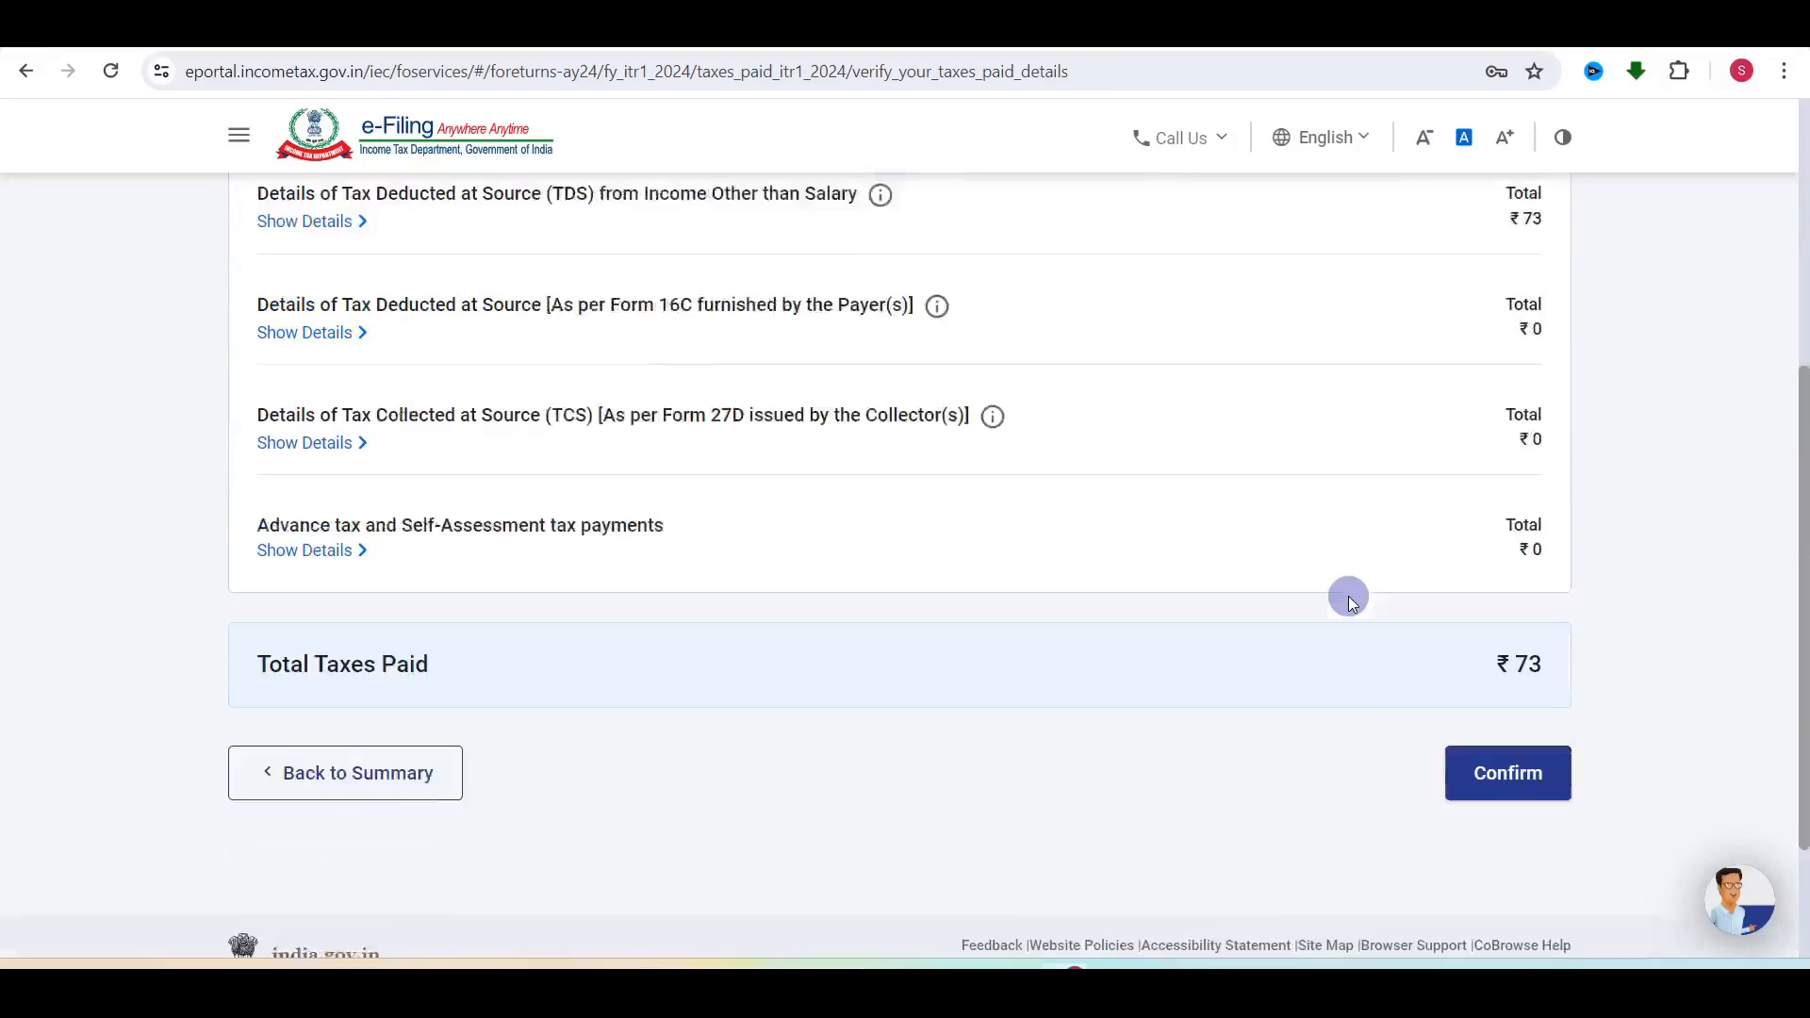
click(1476, 695)
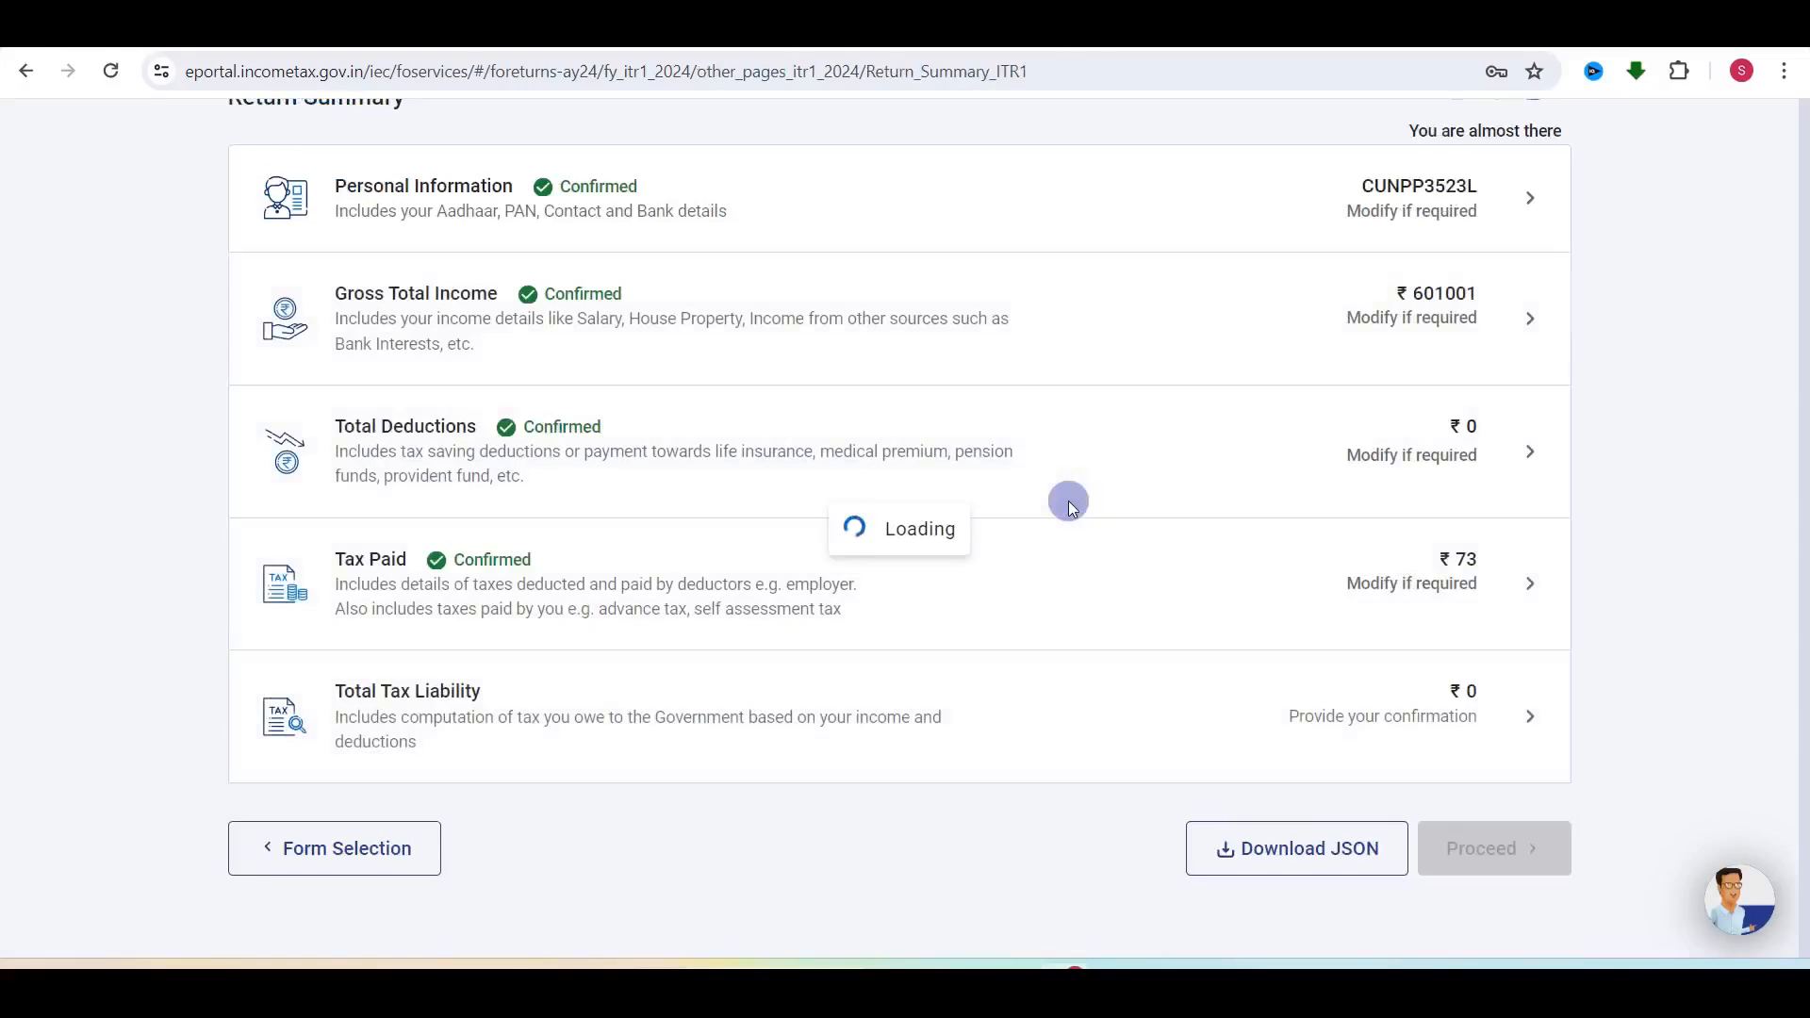
Step: Open the Total Tax Liability section, review the computation of income and tax, and confirm it
scroll(884, 653, down, 5)
scroll(885, 653, down, 3)
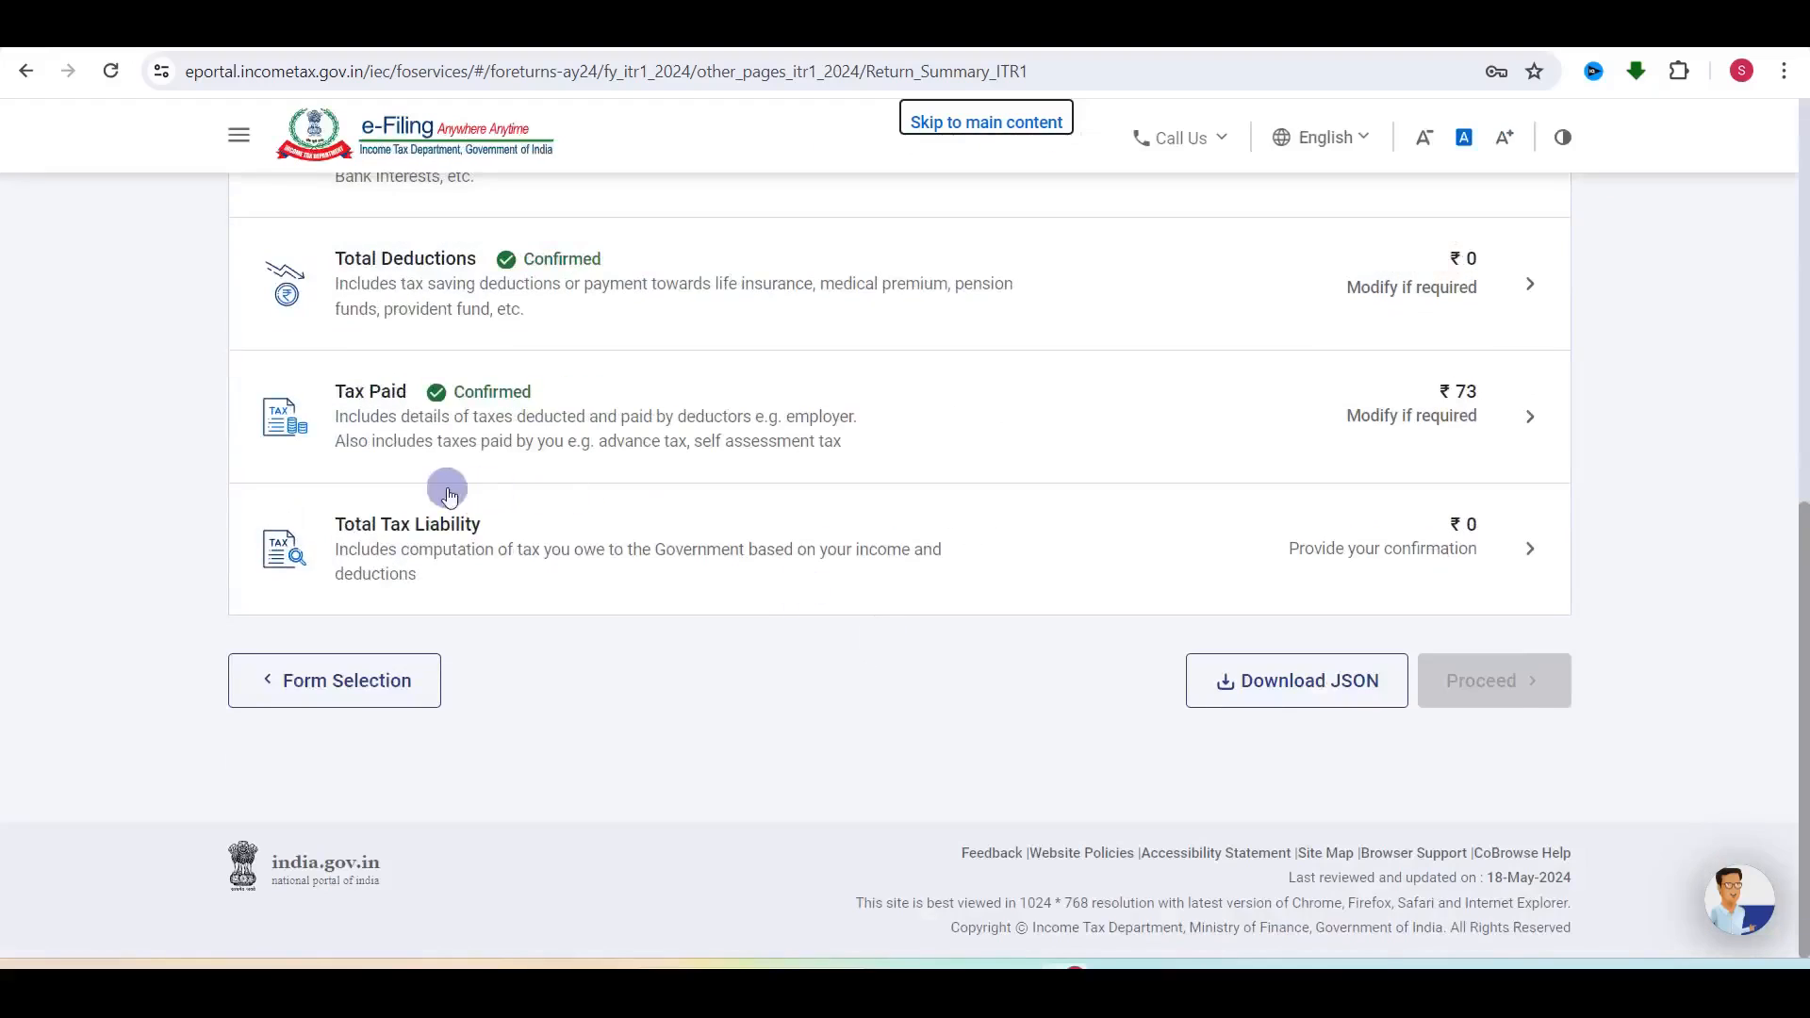
click(1440, 556)
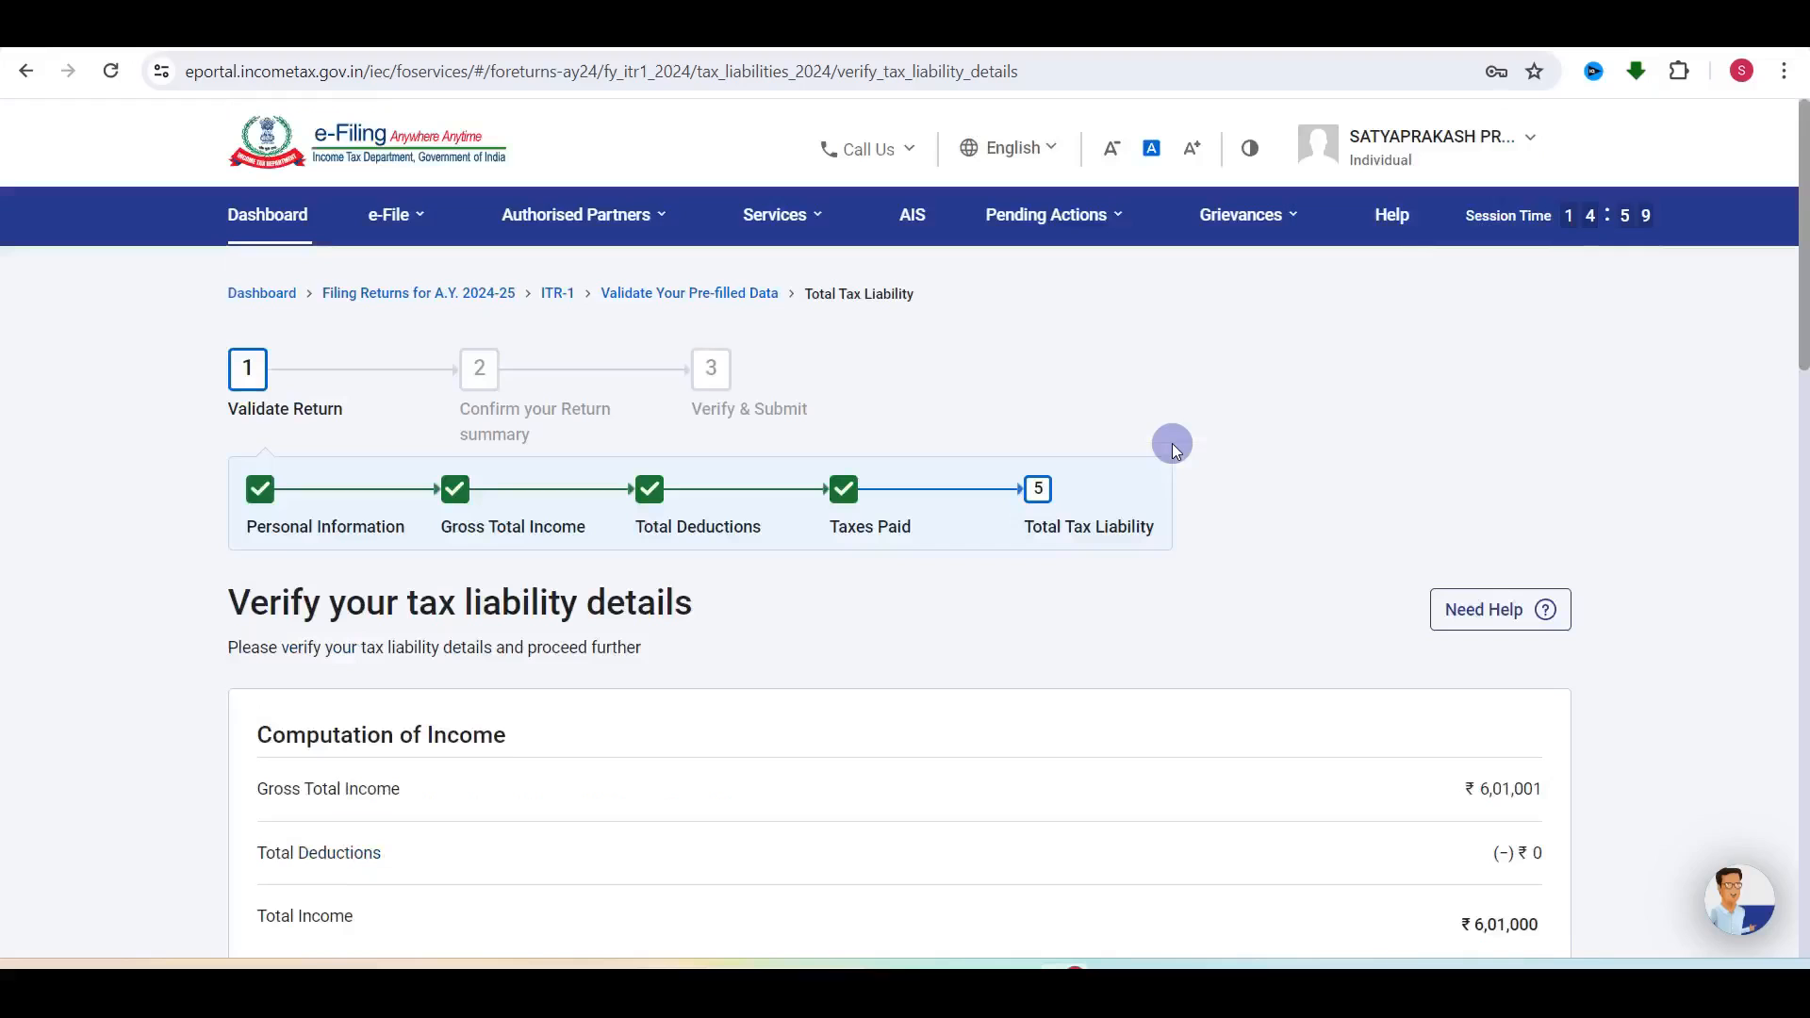
scroll(1173, 443, down, 4)
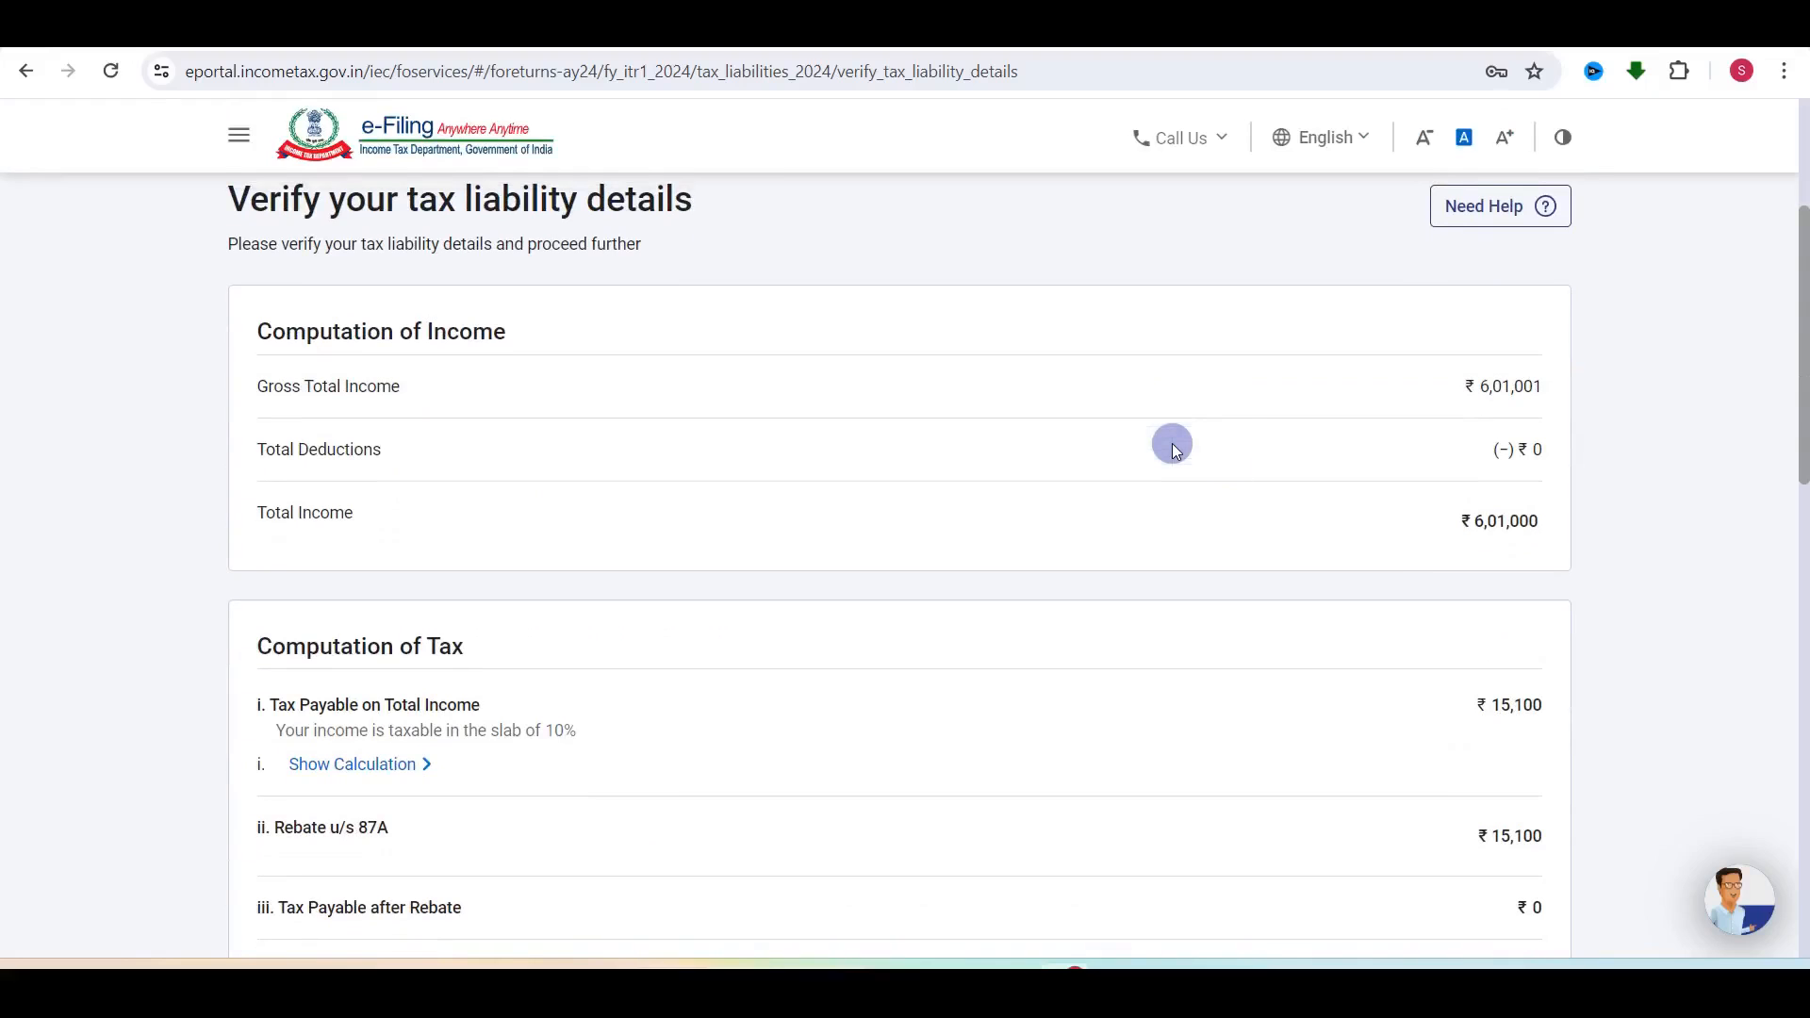
scroll(1434, 584, down, 3)
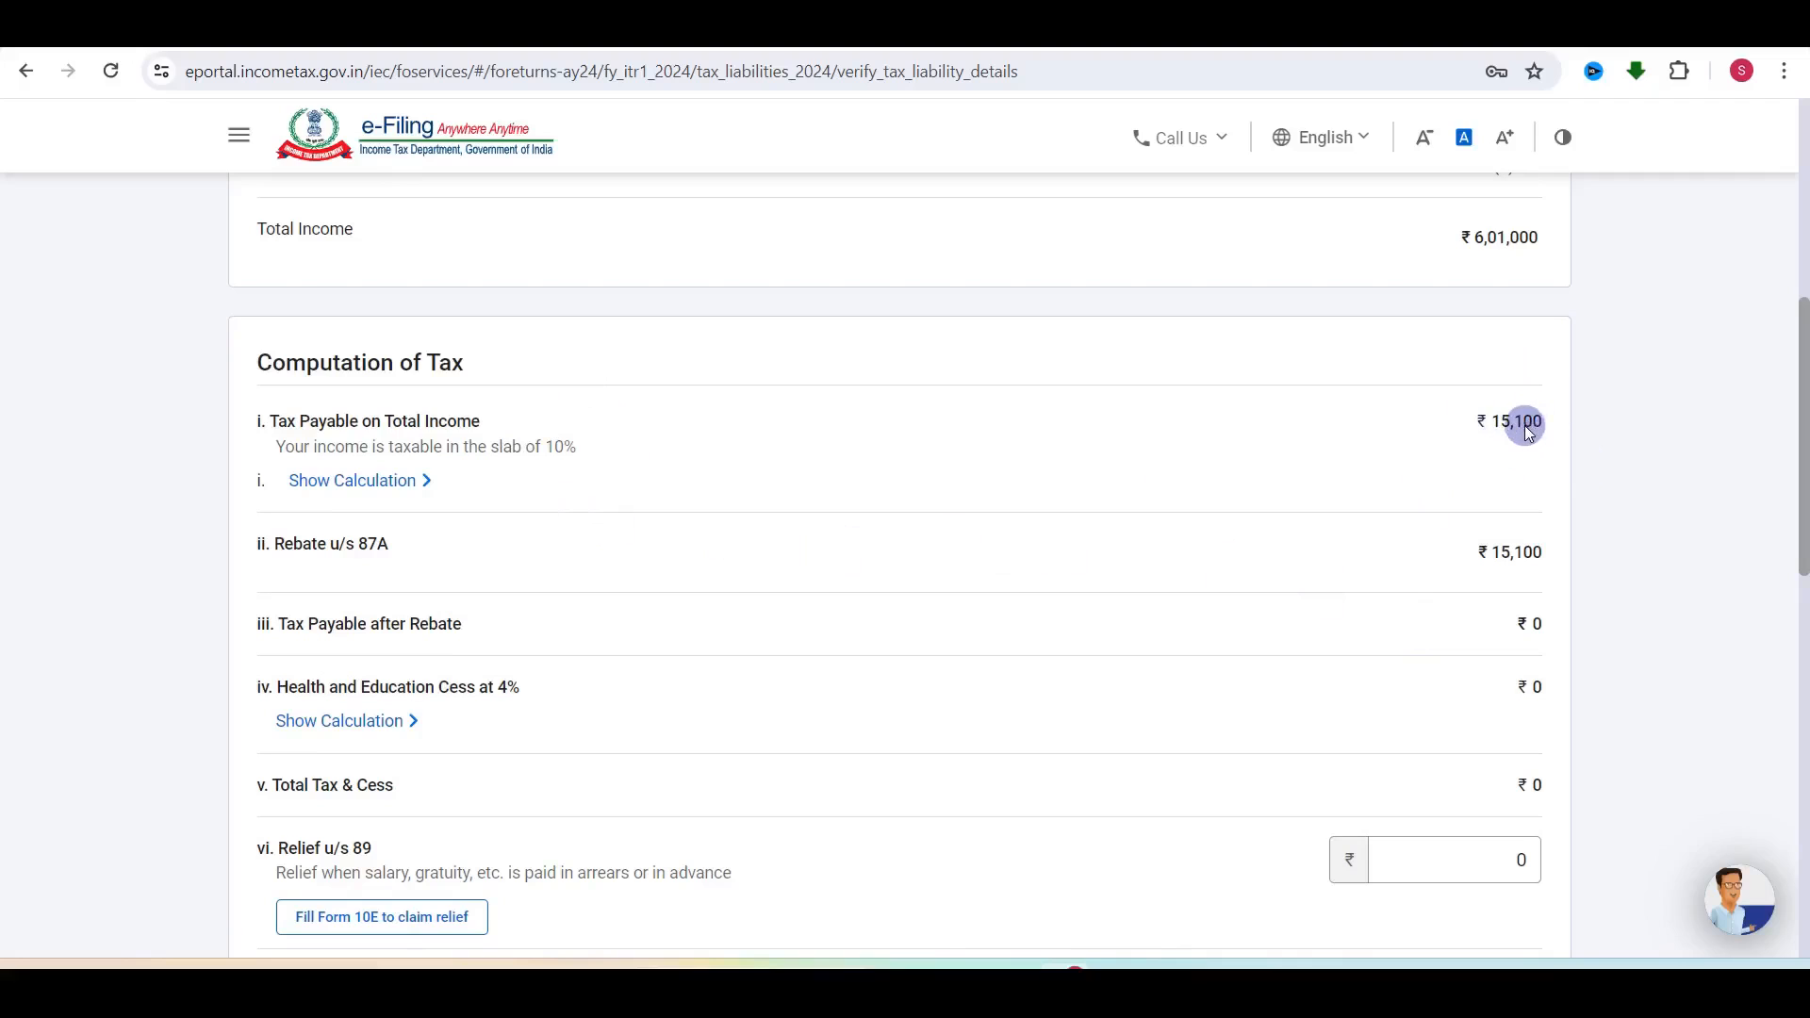
scroll(1525, 426, down, 12)
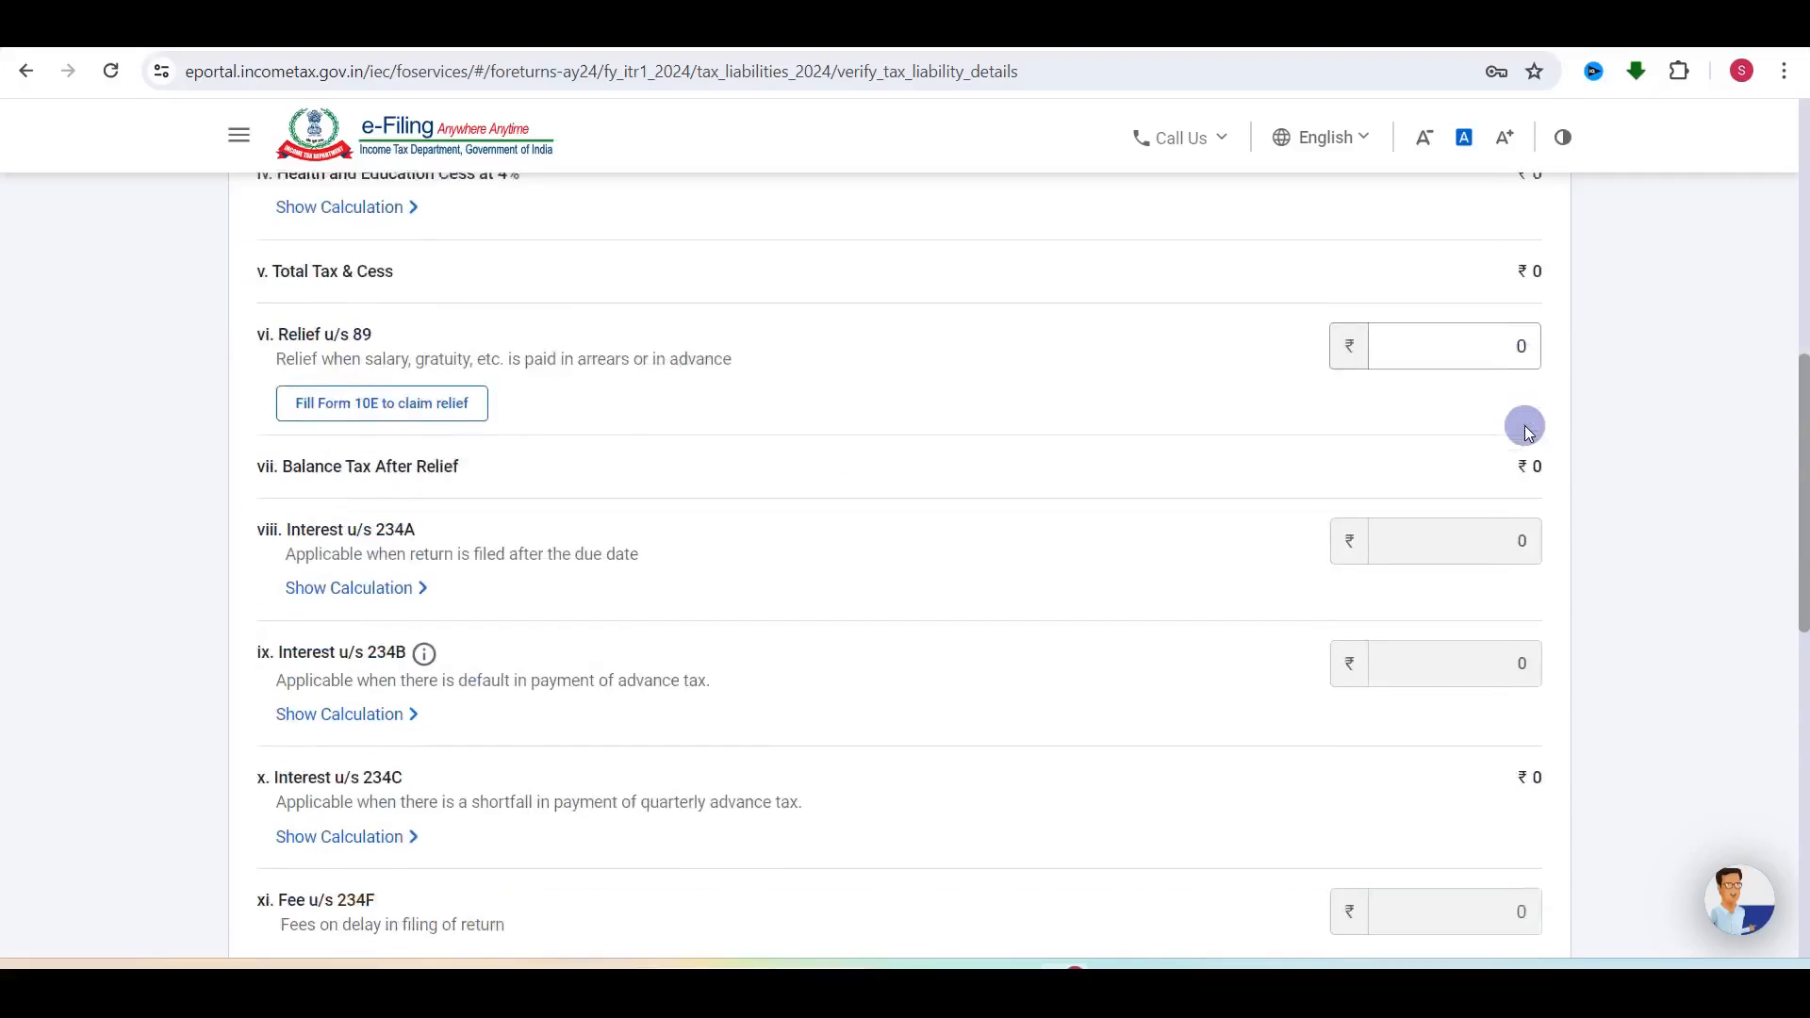
click(1504, 708)
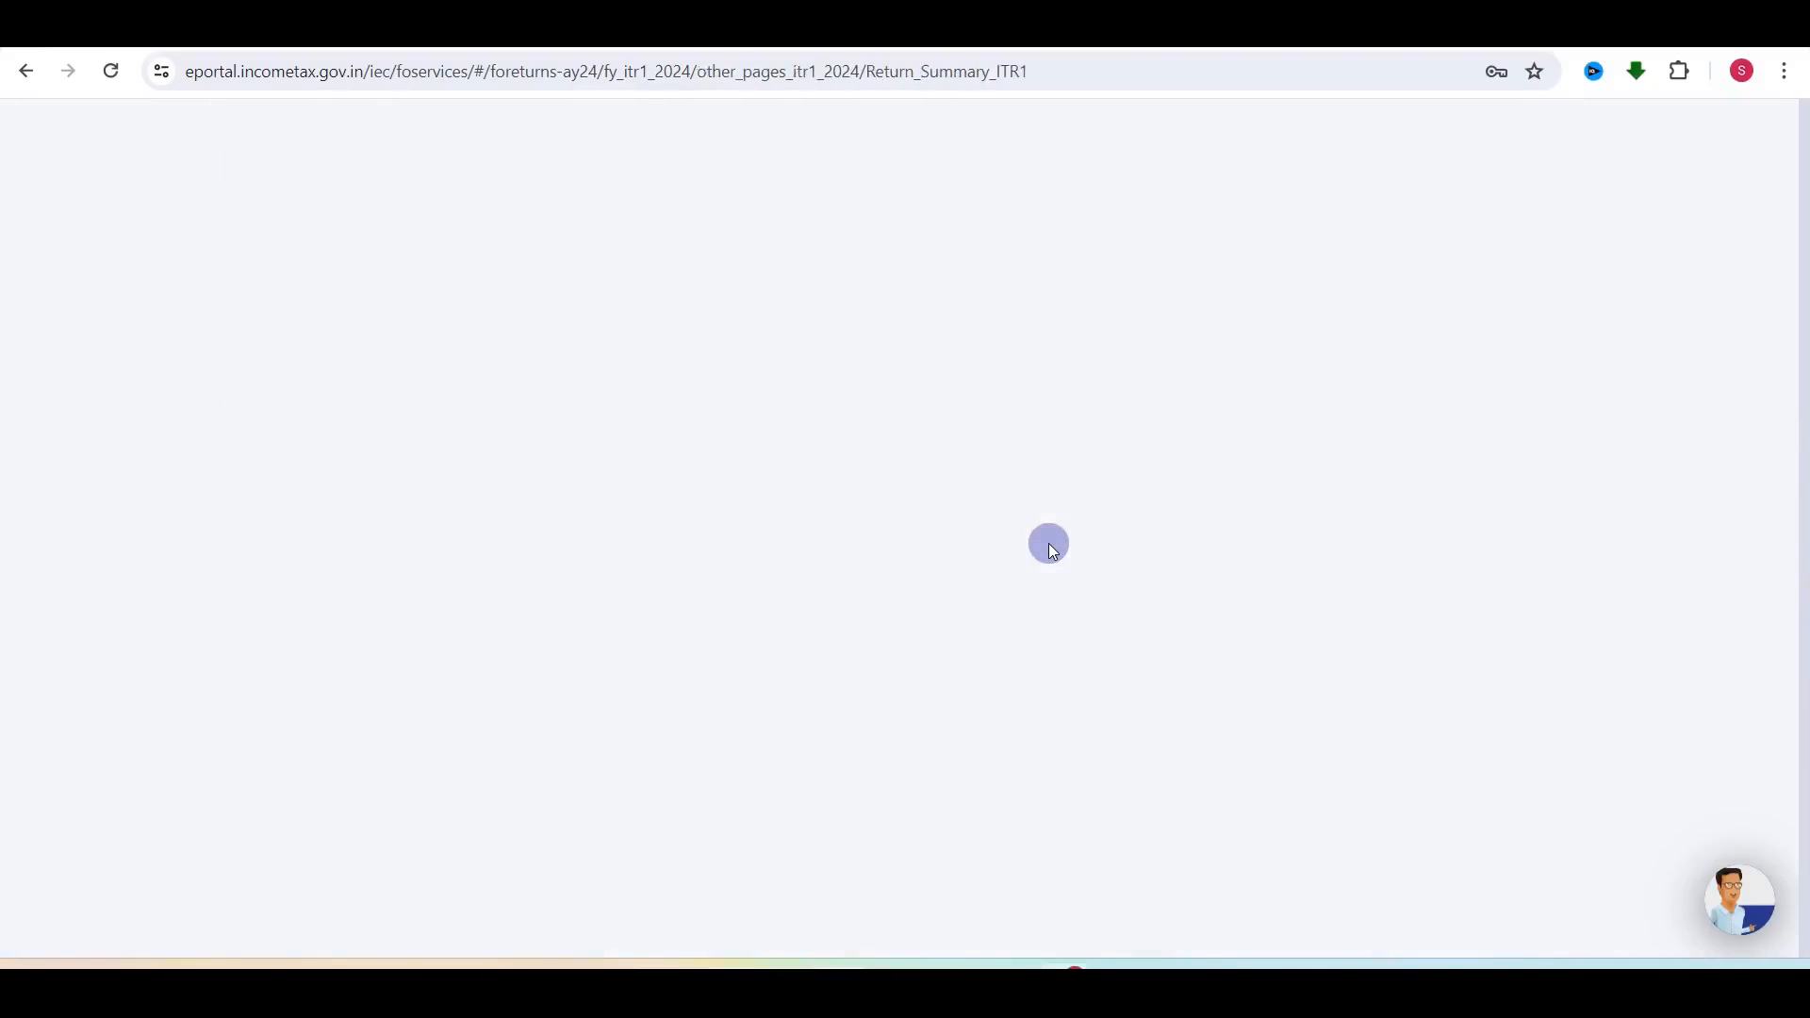
Step: Proceed from the fully confirmed return summary to the tax summary and continue to the return preview declaration
scroll(1052, 550, down, 10)
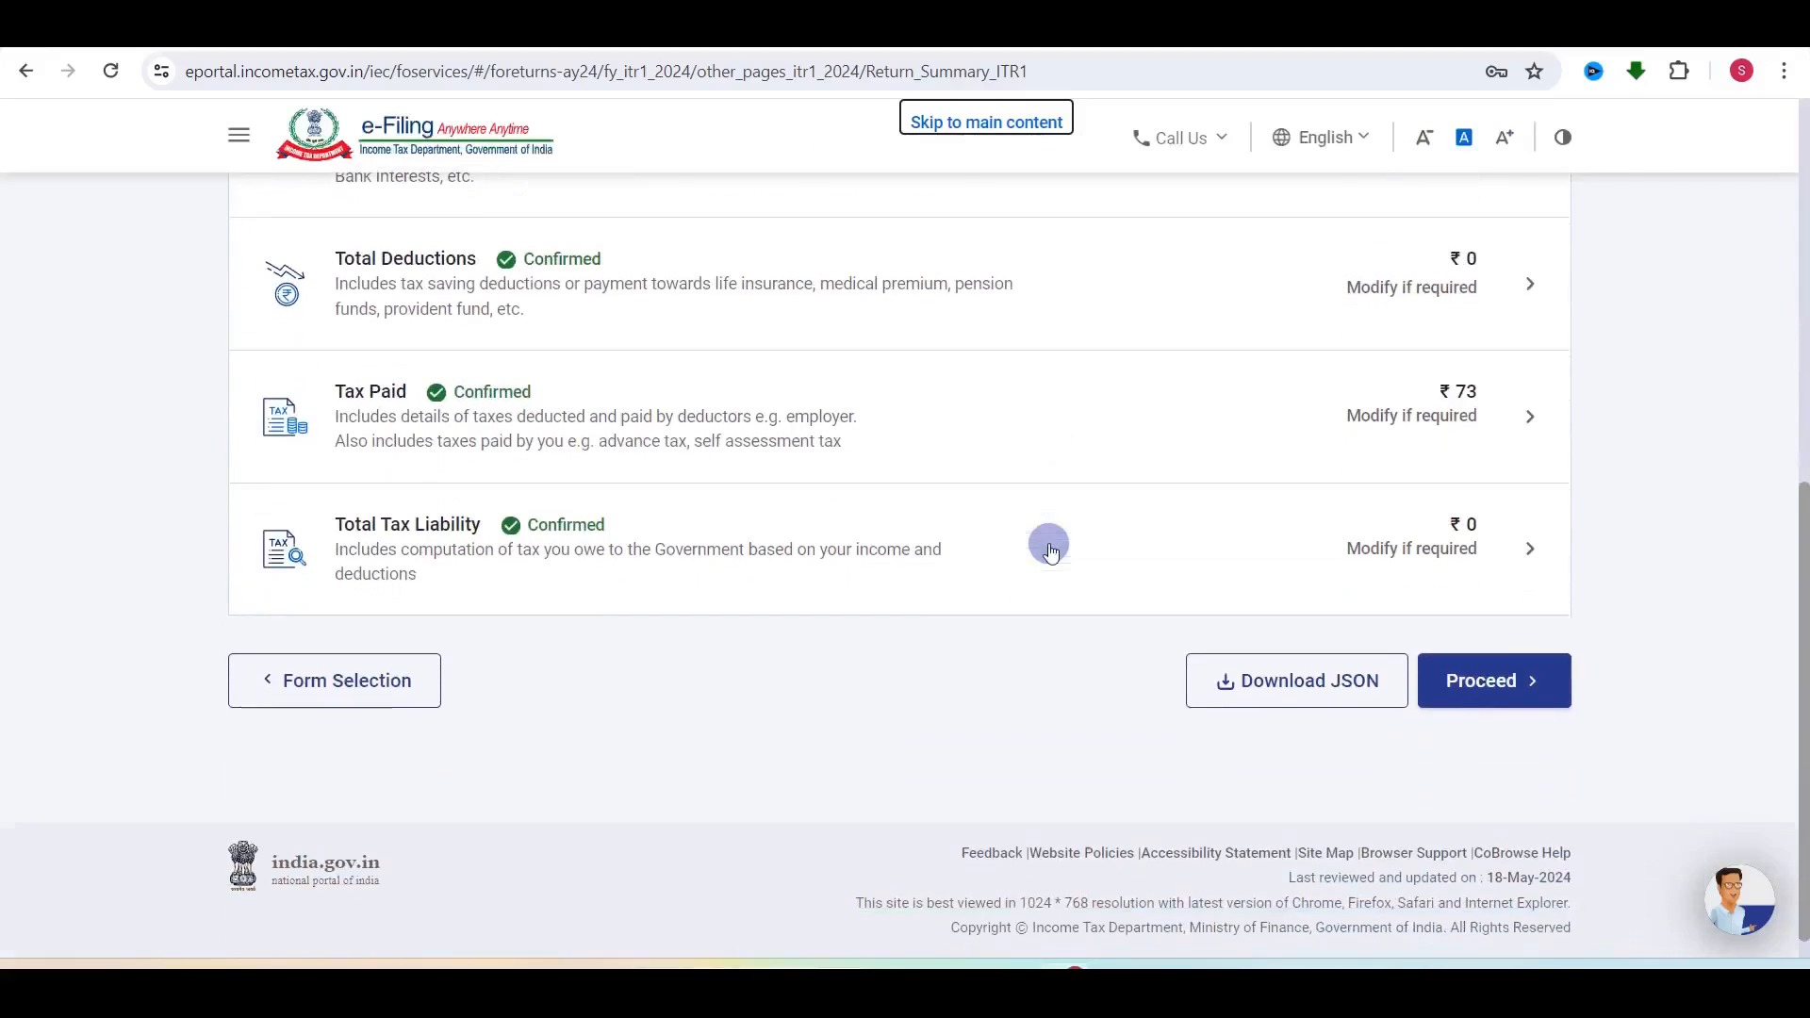
click(1496, 679)
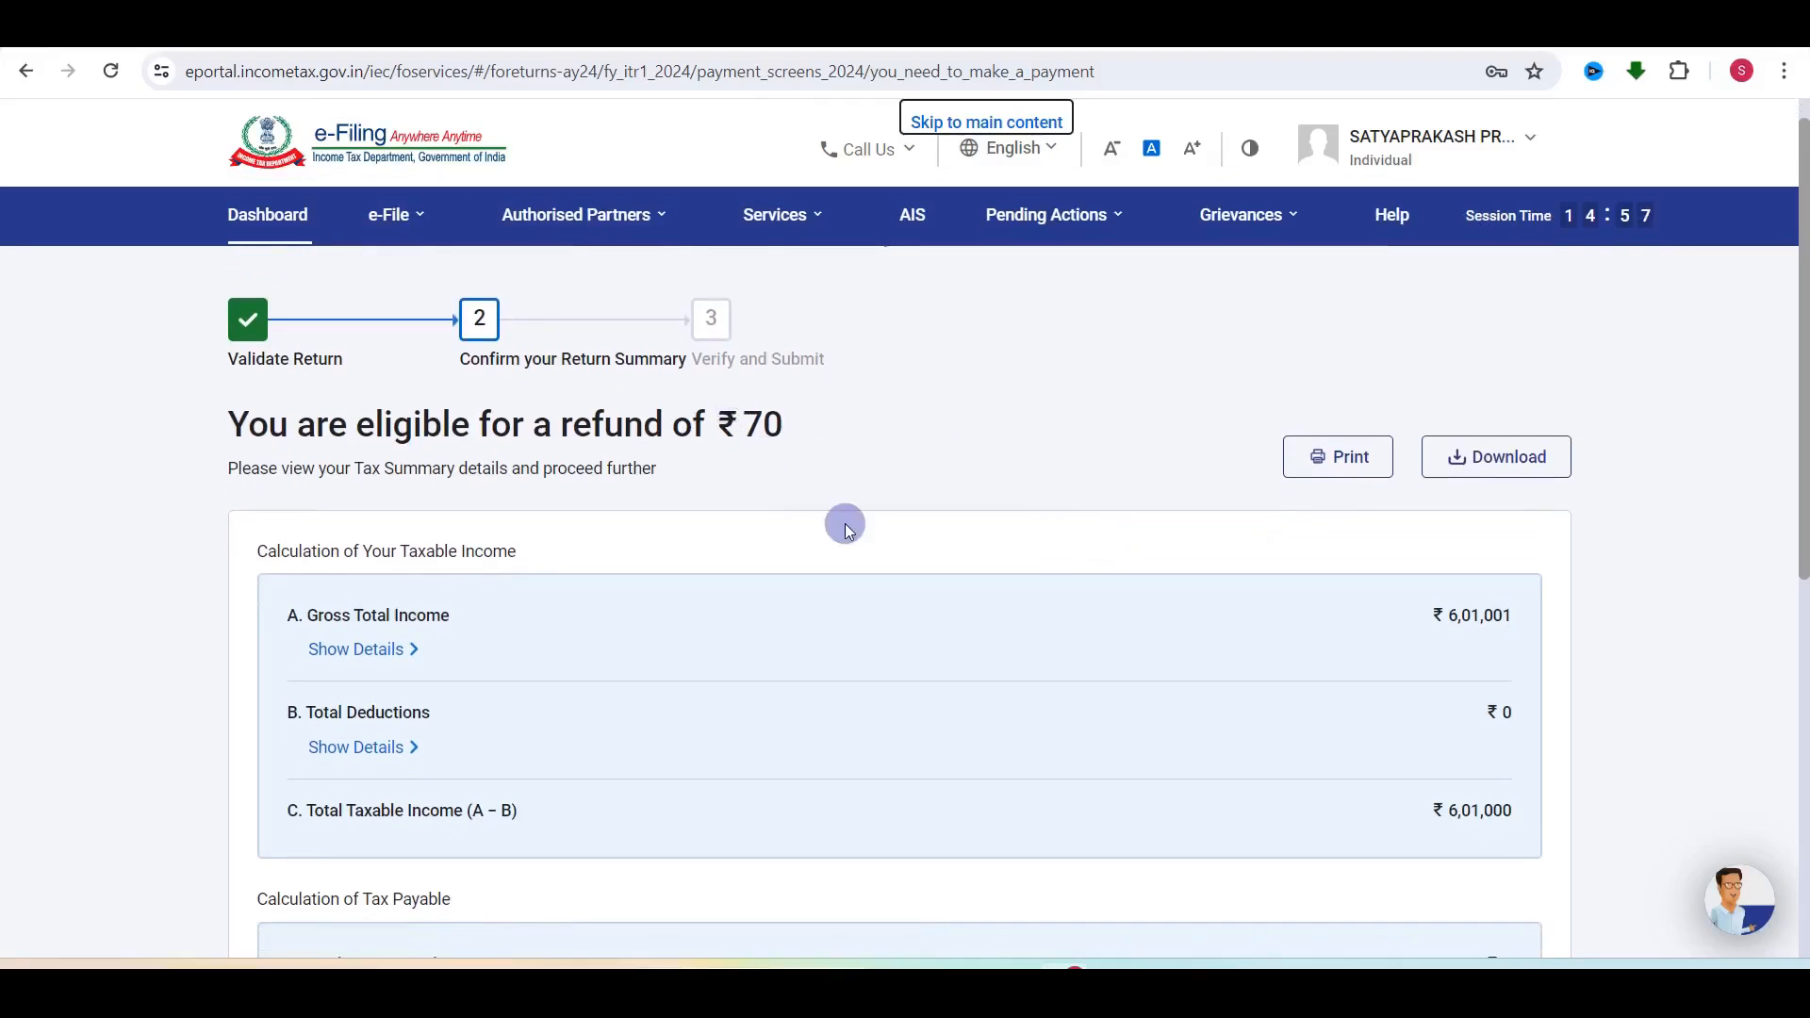
scroll(843, 523, down, 5)
click(1411, 866)
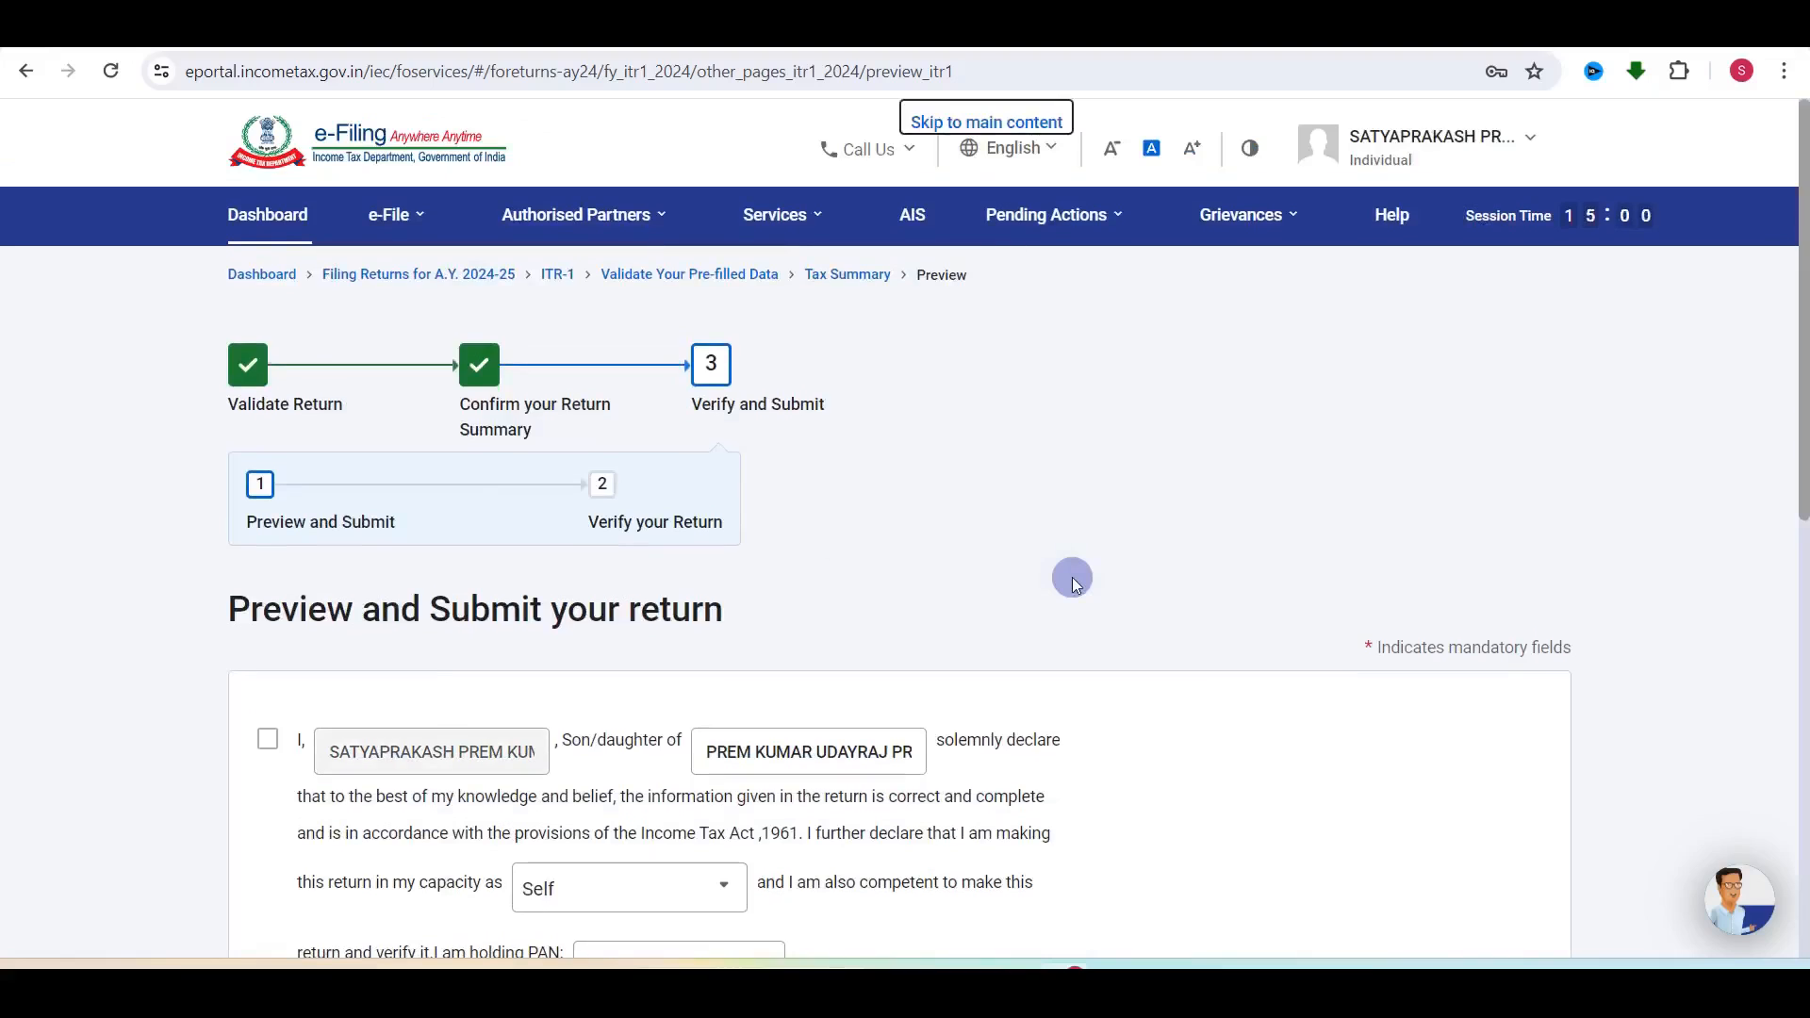
Step: Accept the declaration with the capacity left as Self and open the preview of the return
click(276, 745)
scroll(964, 881, down, 15)
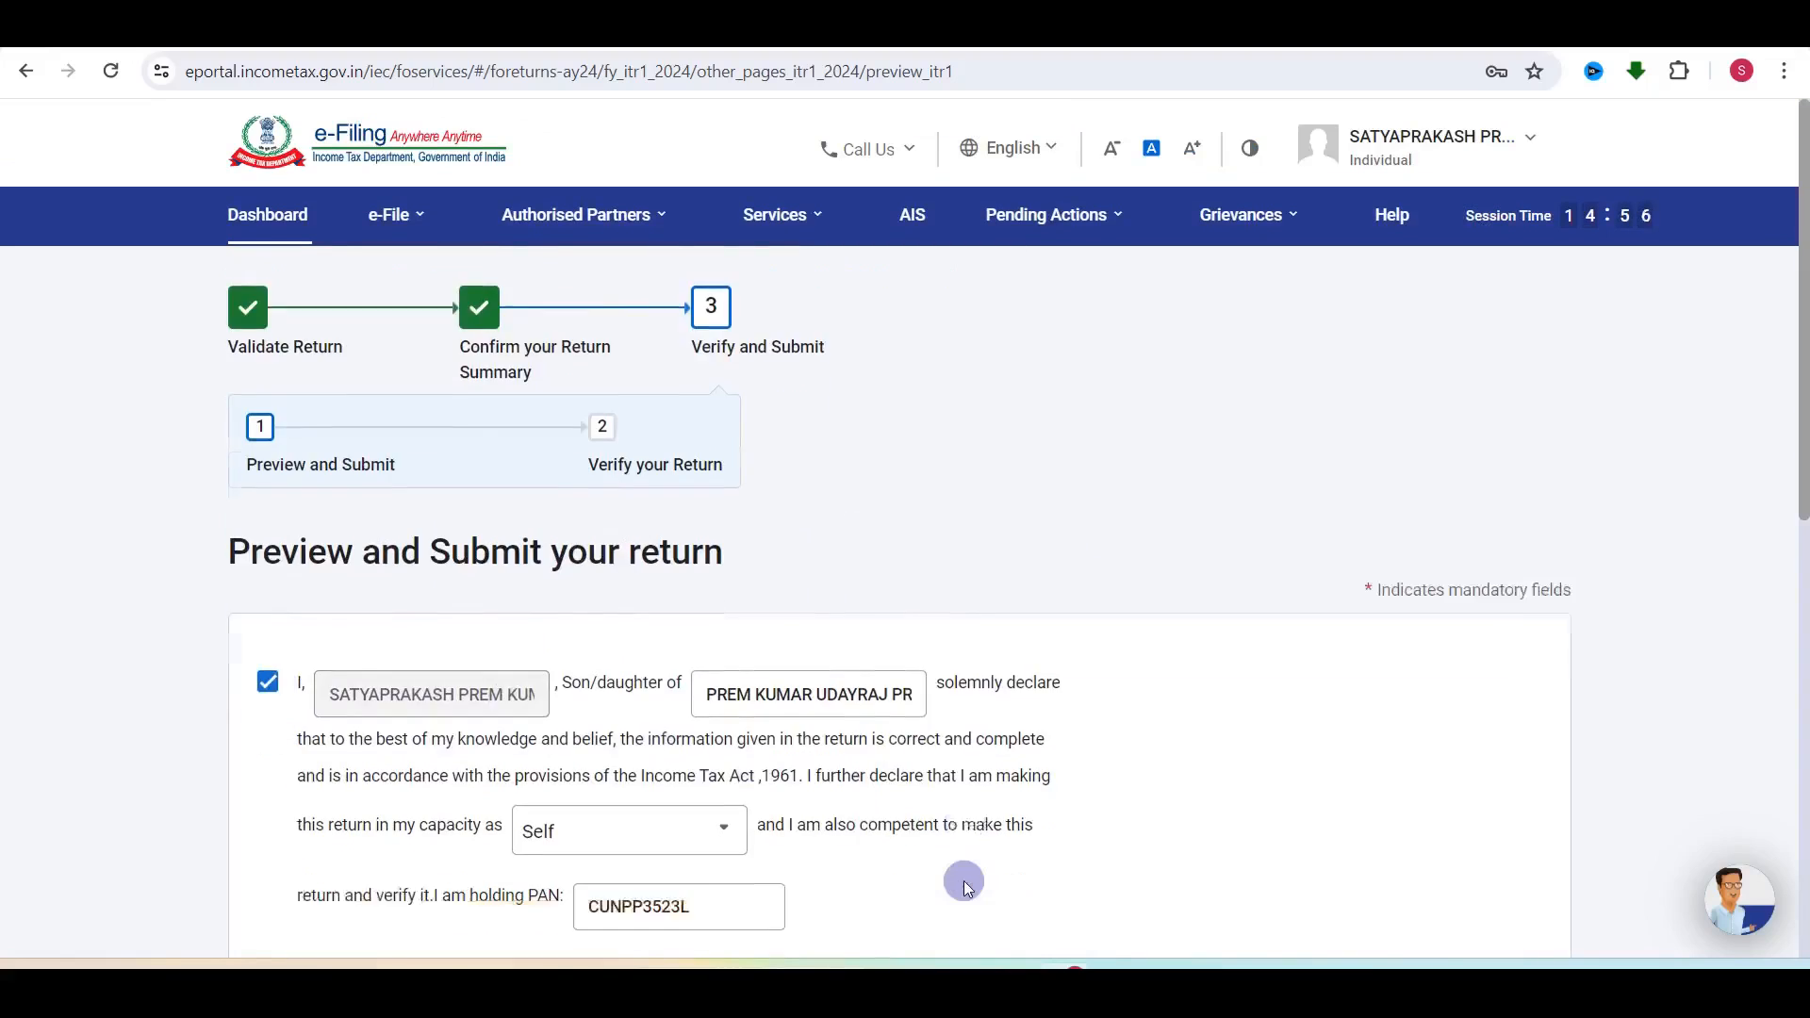
click(1442, 644)
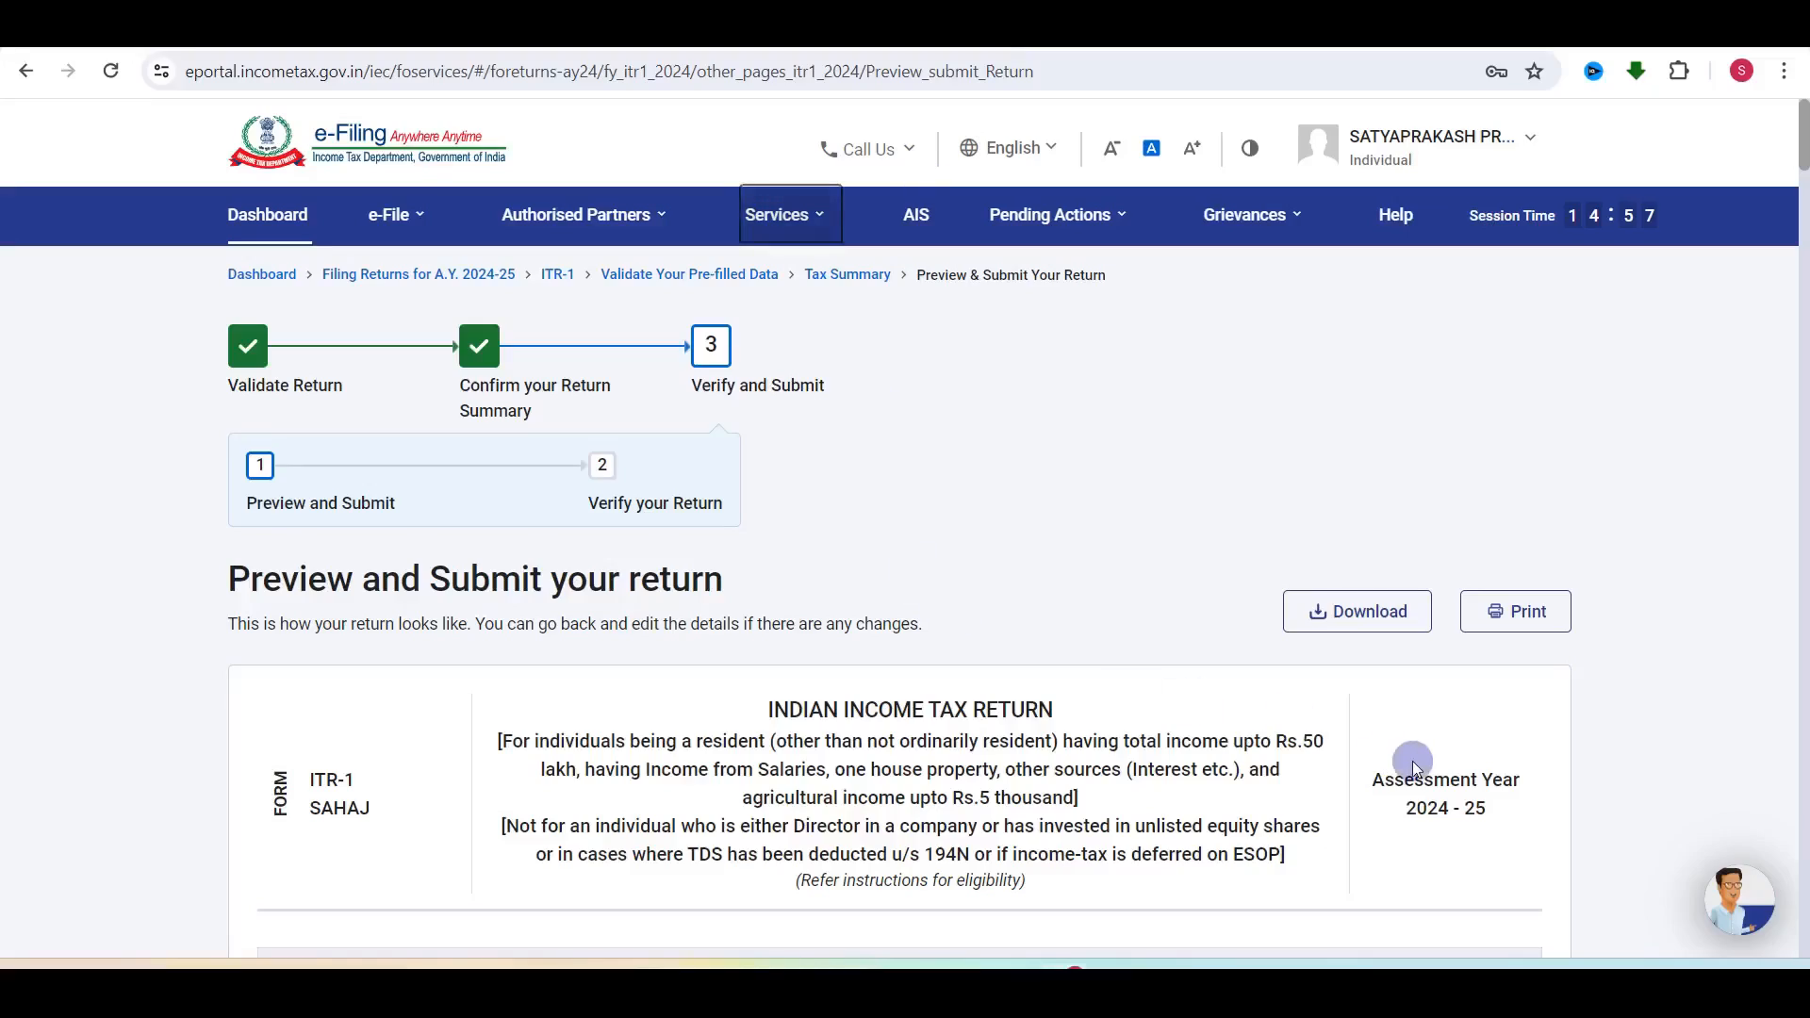
Step: Review the full ITR-1 preview, including the TDS details, and proceed to validation of the return
scroll(1413, 764, down, 10)
scroll(1412, 763, down, 15)
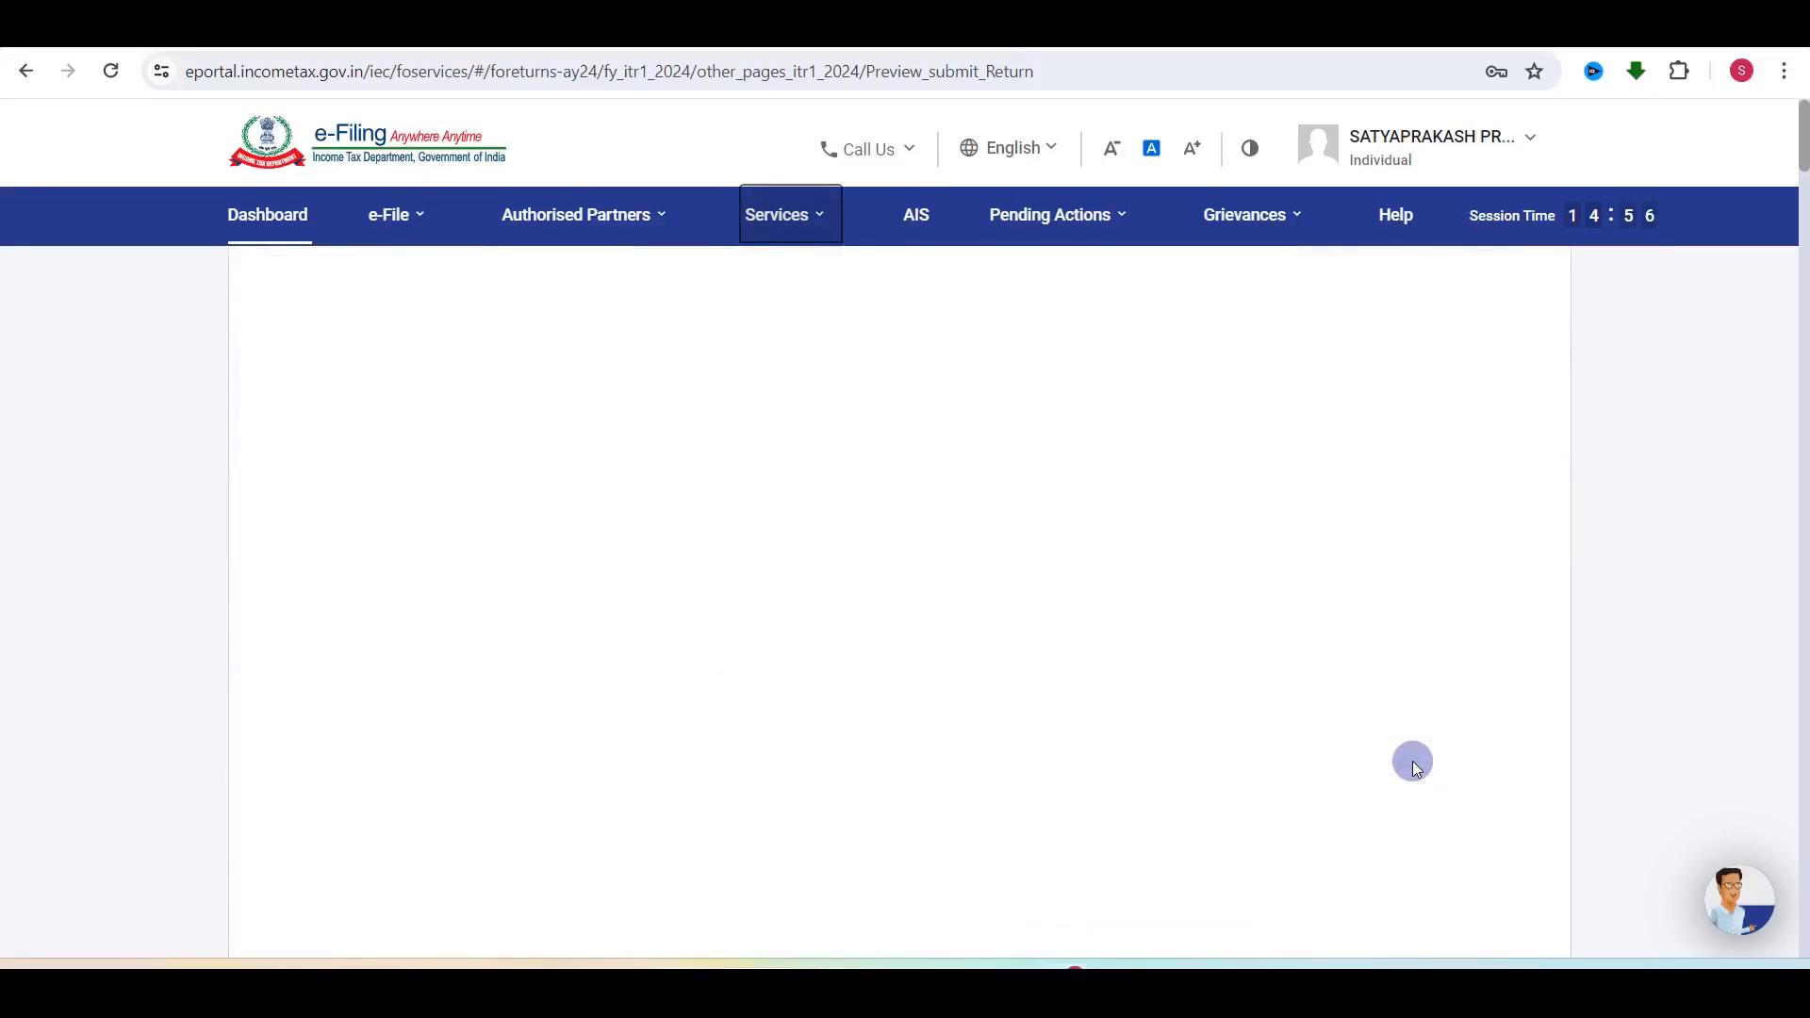
scroll(1412, 760, down, 15)
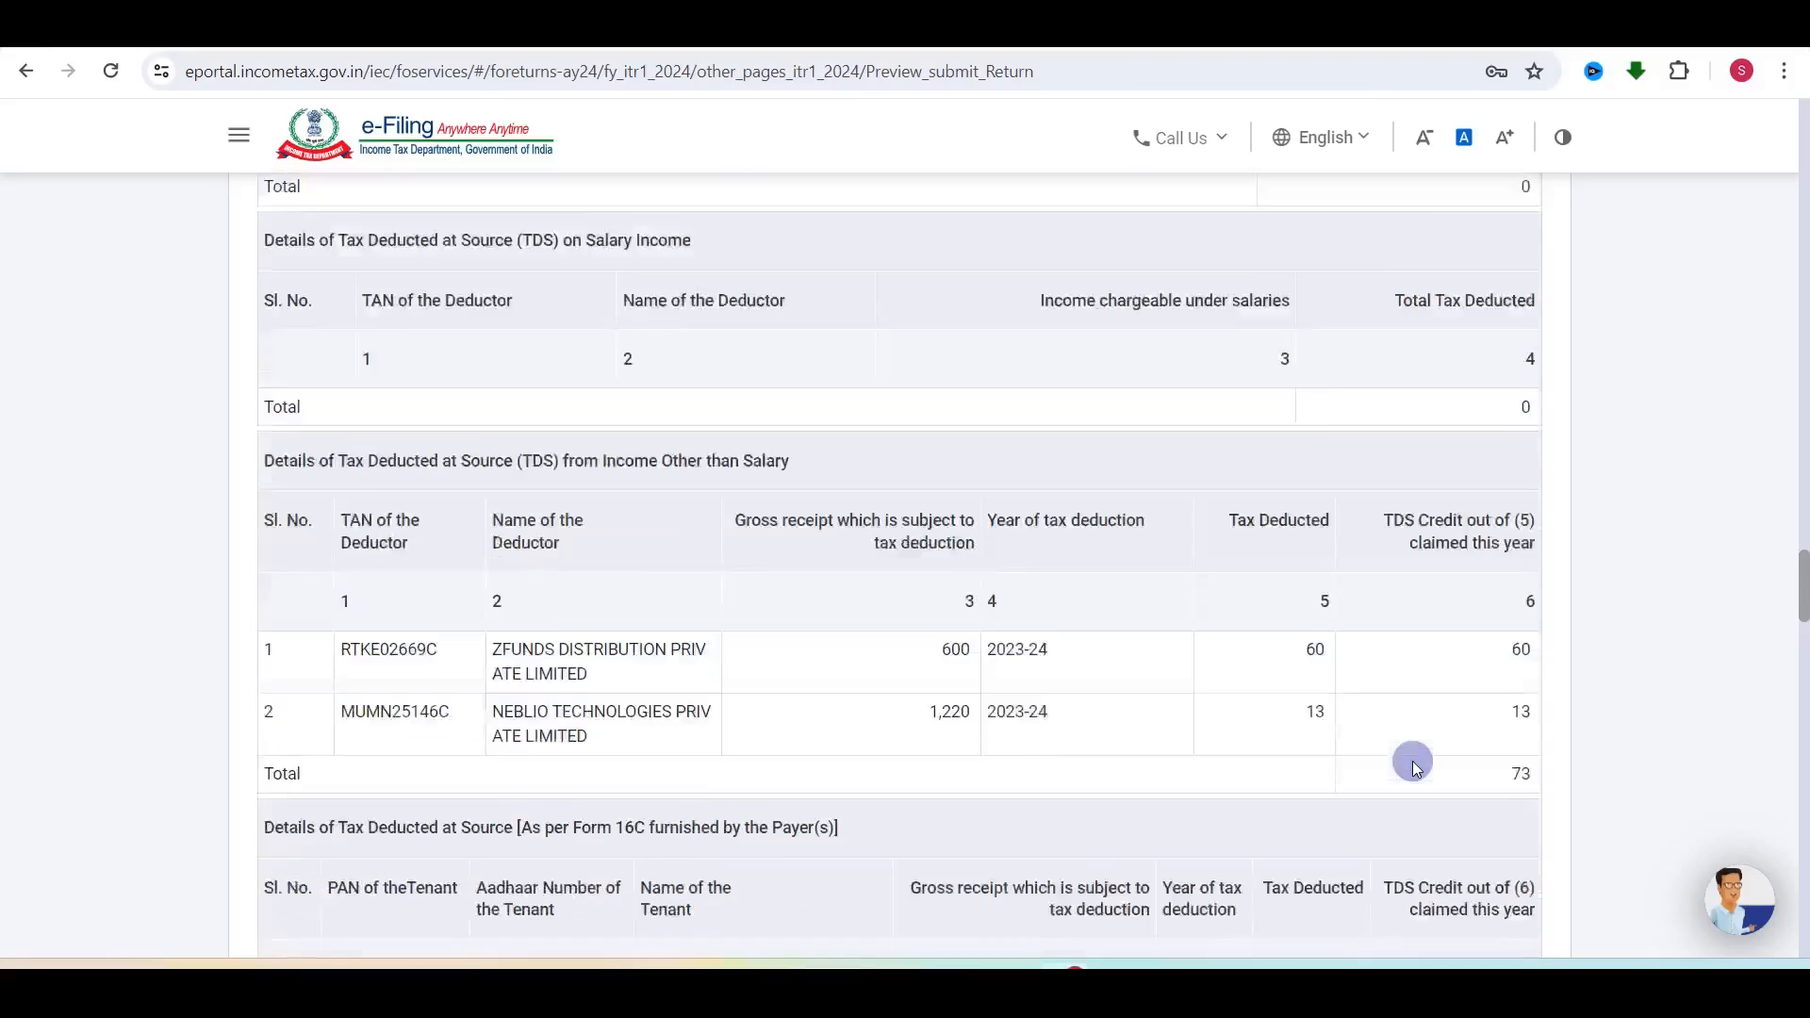
scroll(1412, 760, down, 10)
click(1442, 660)
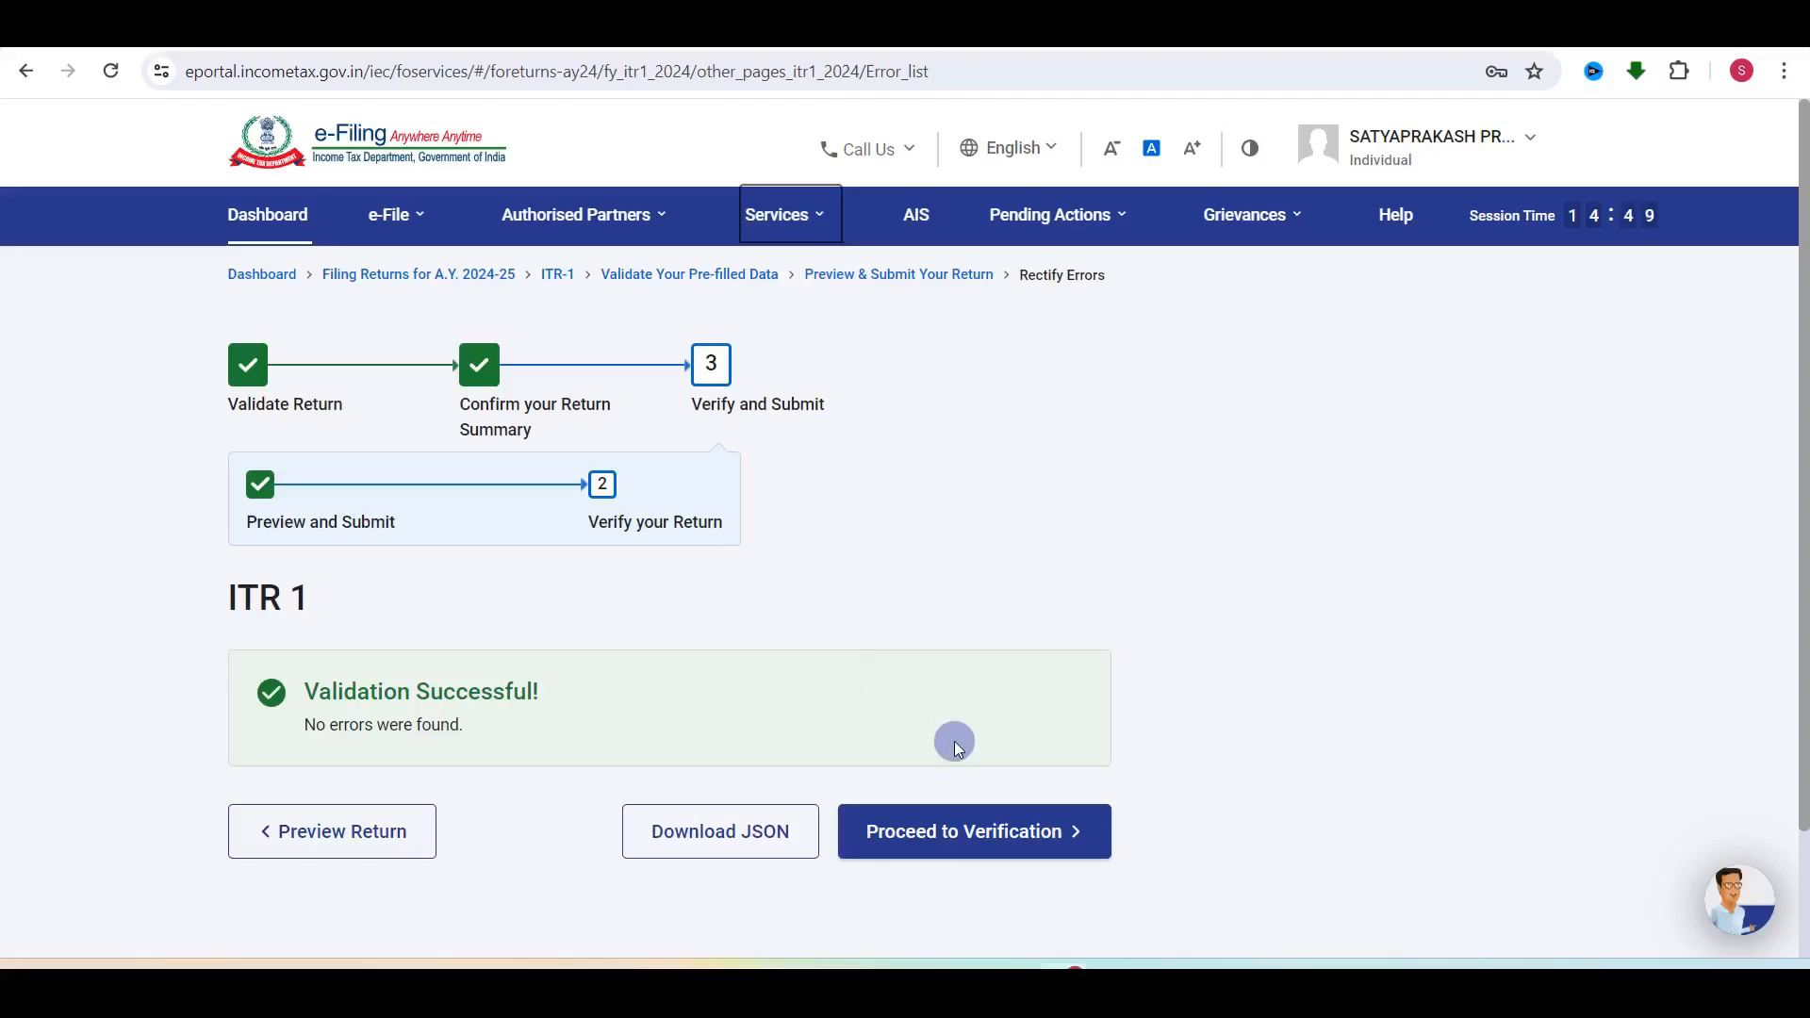
Step: Proceed to verification of the validated return and examine the available verification methods without selecting one
click(963, 835)
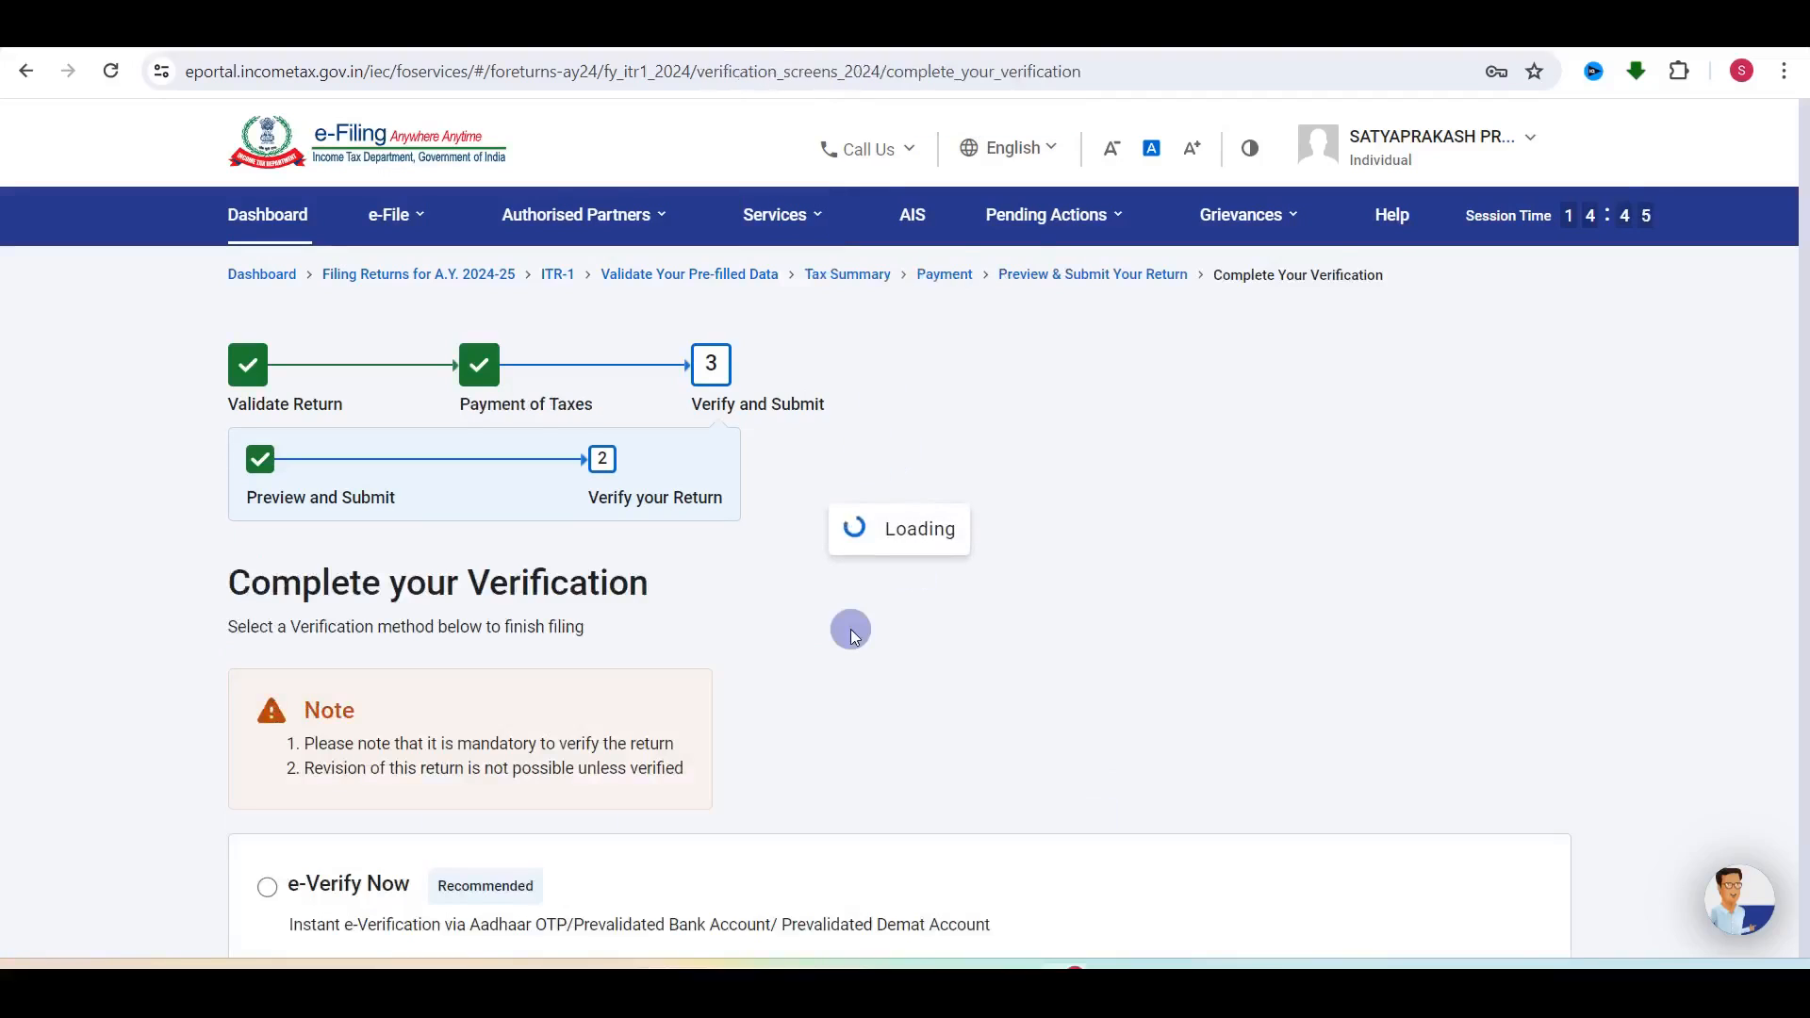
scroll(324, 869, down, 5)
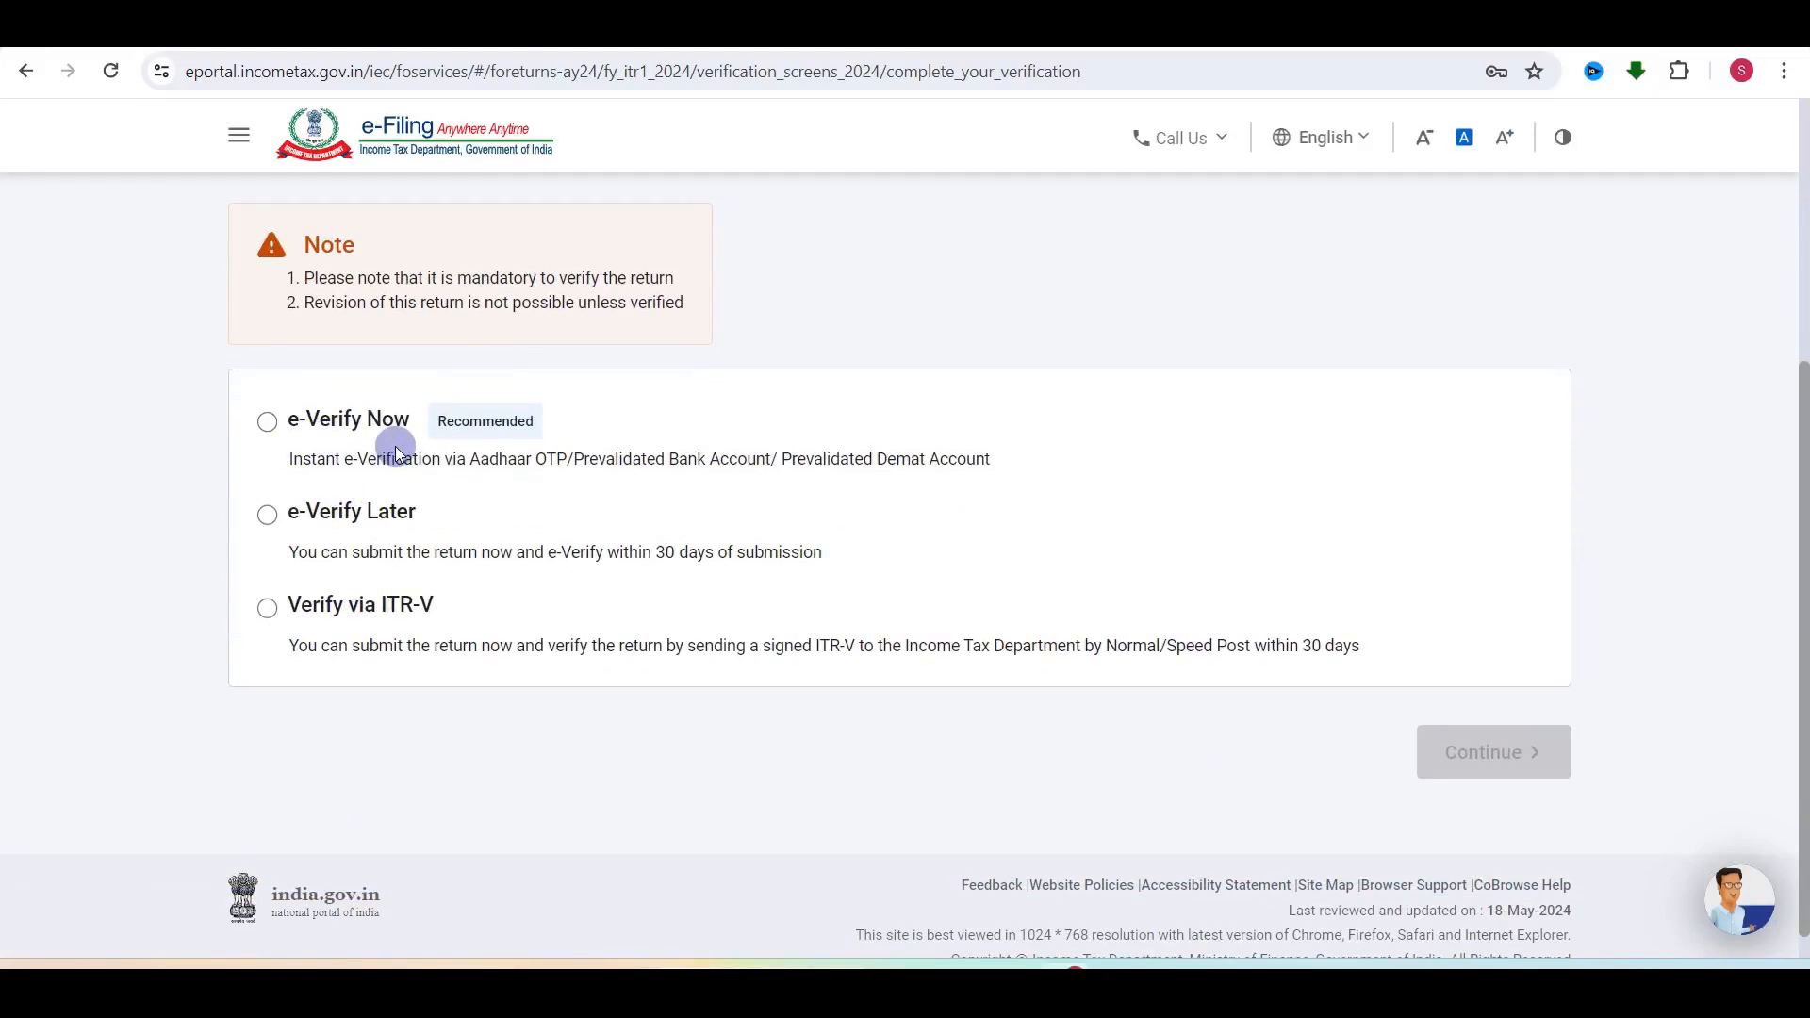
scroll(396, 452, up, 5)
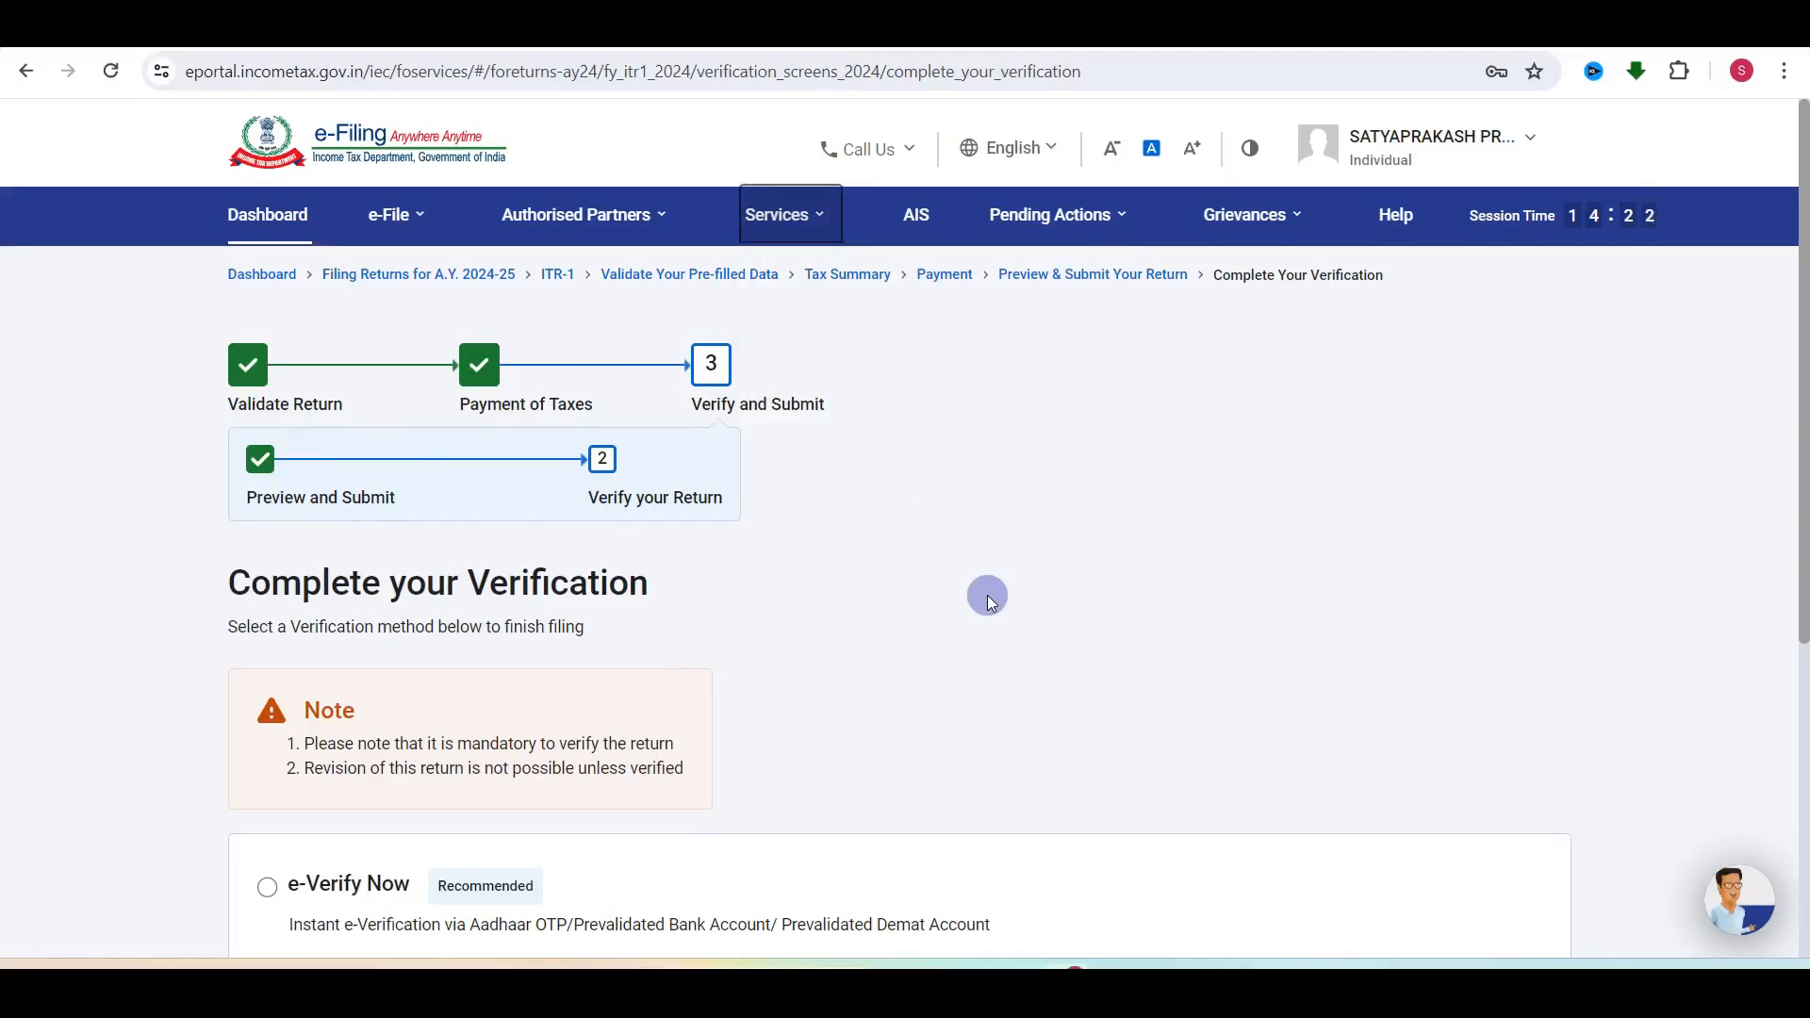
click(736, 28)
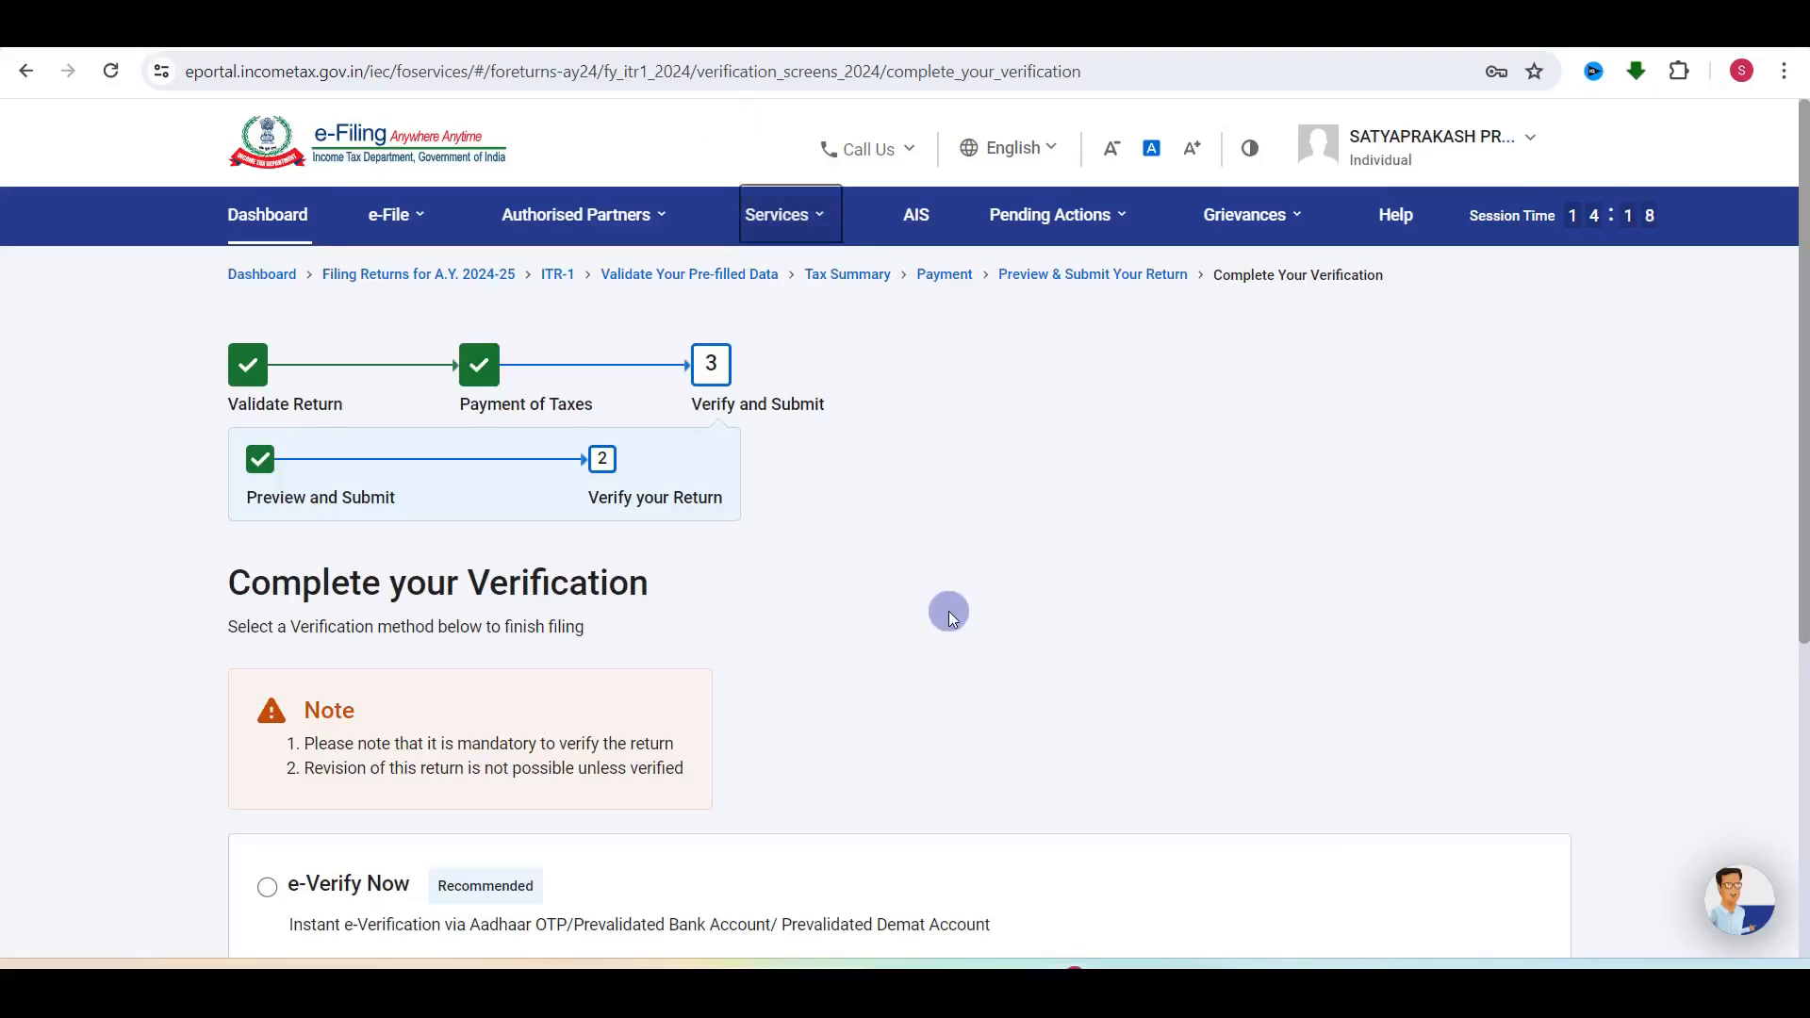